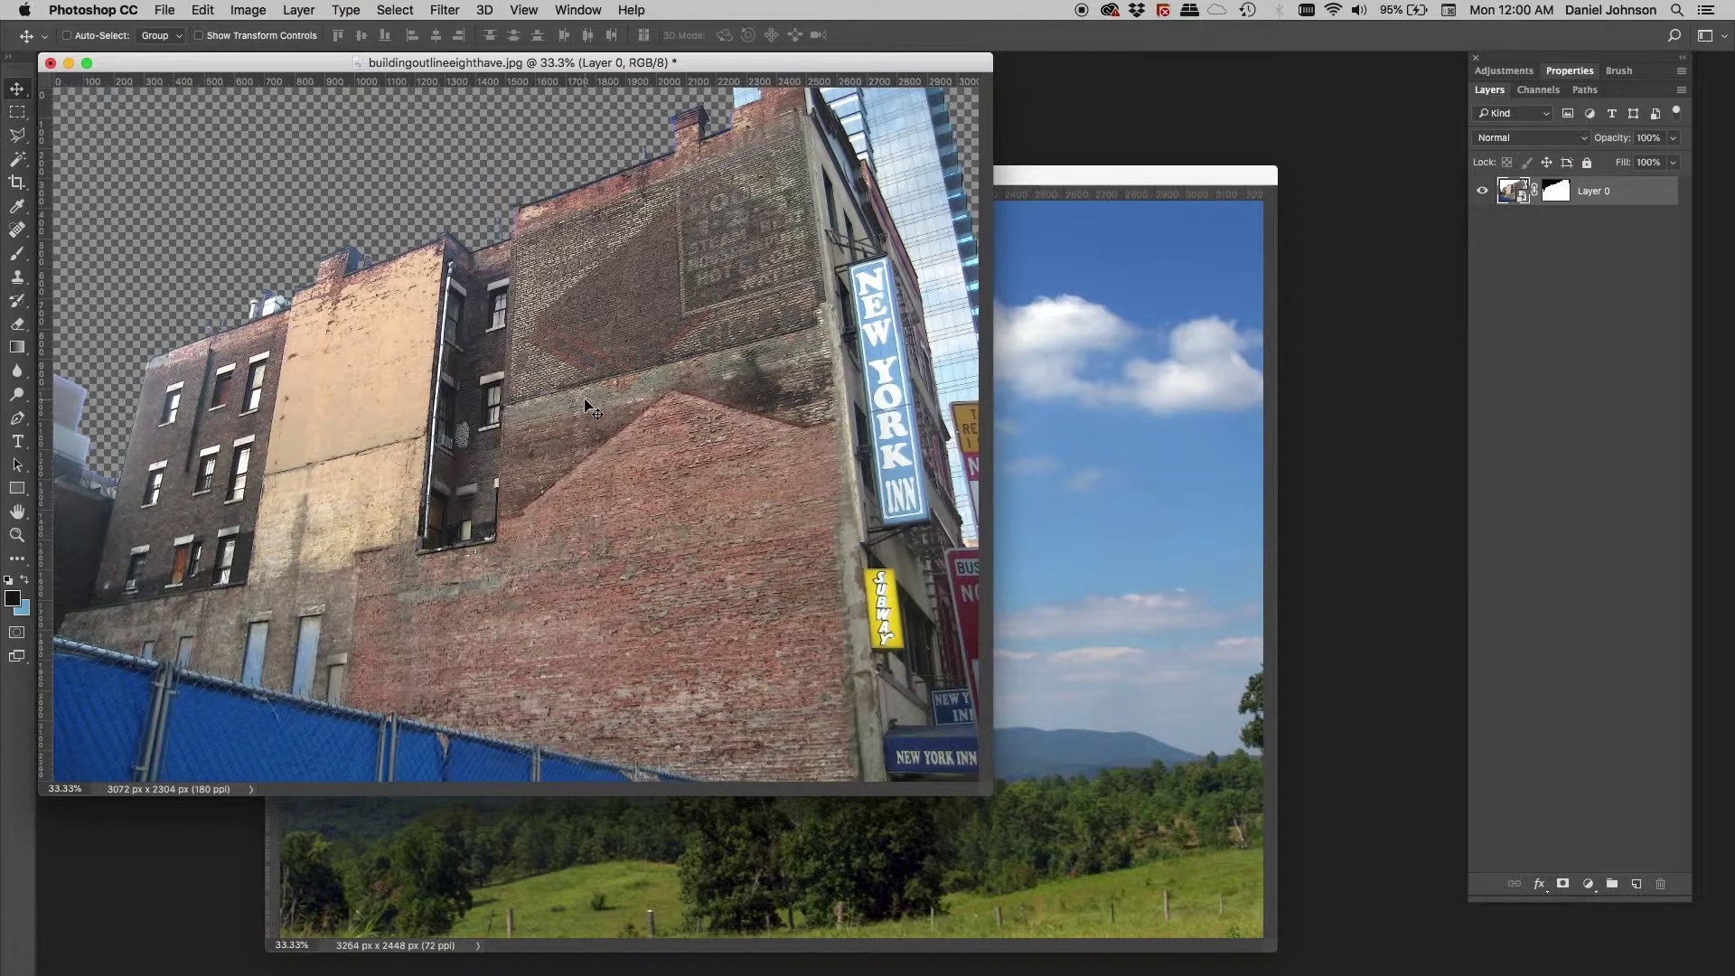
Step: Look over the building and landscape photos, disabling and re-enabling the building's layer mask to compare the cutout with the original sky
left_click_drag(493, 72, 514, 87)
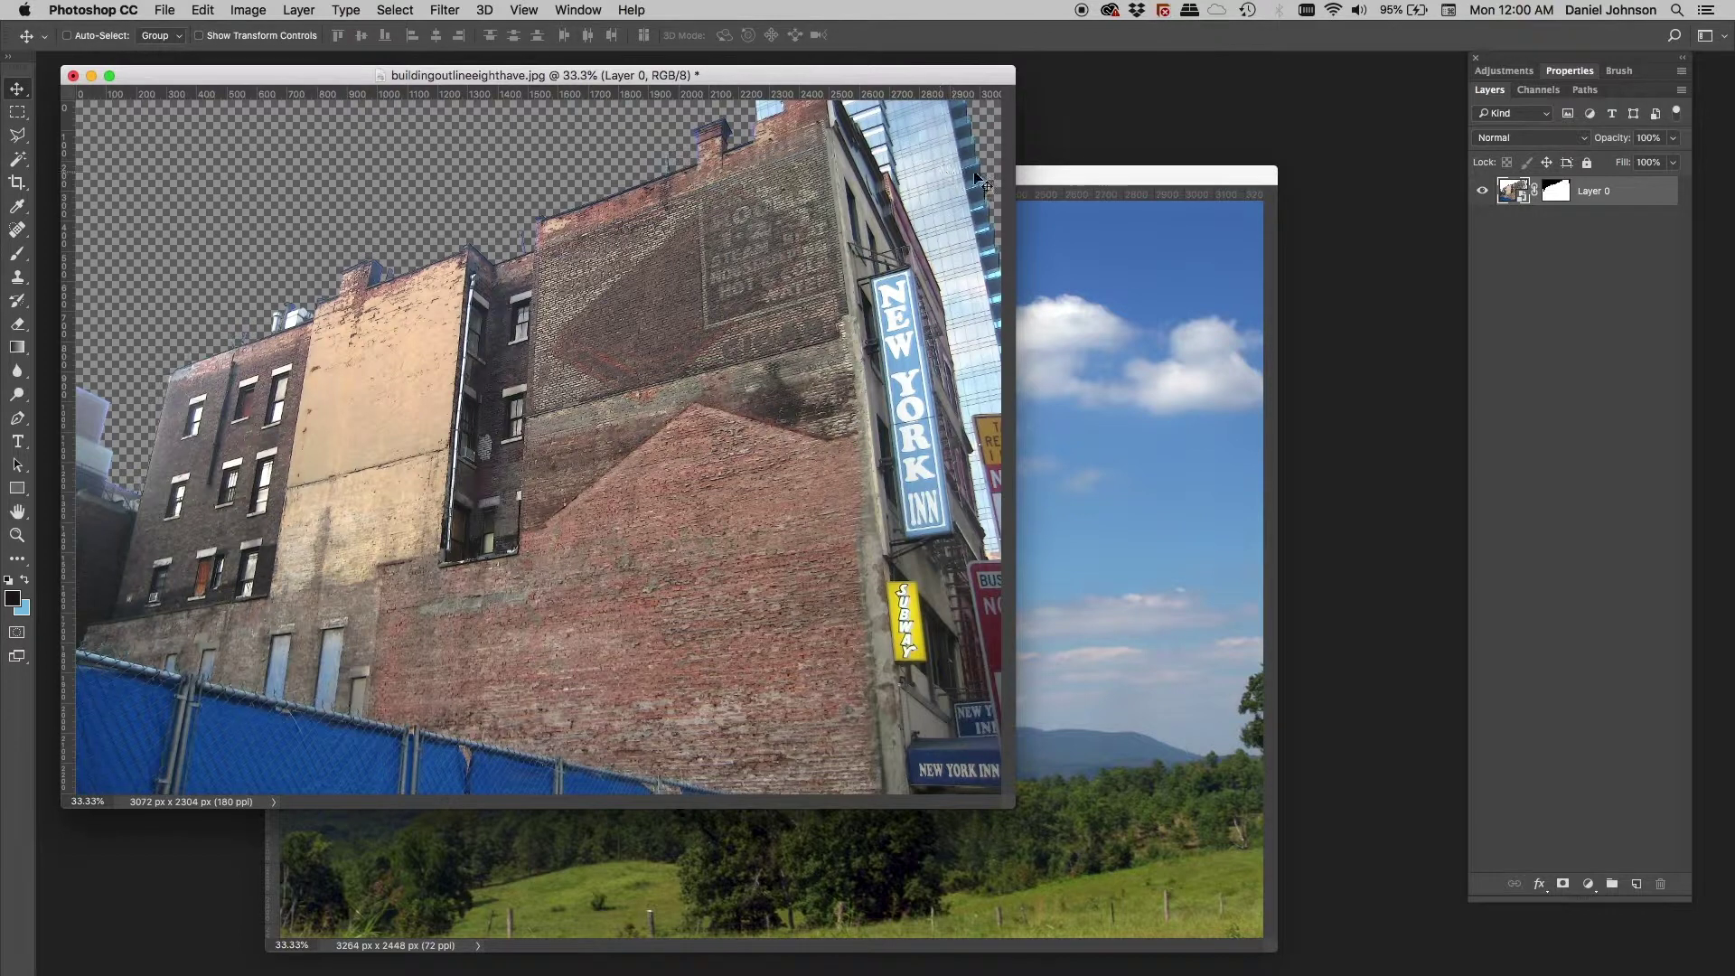
left_click(1069, 181)
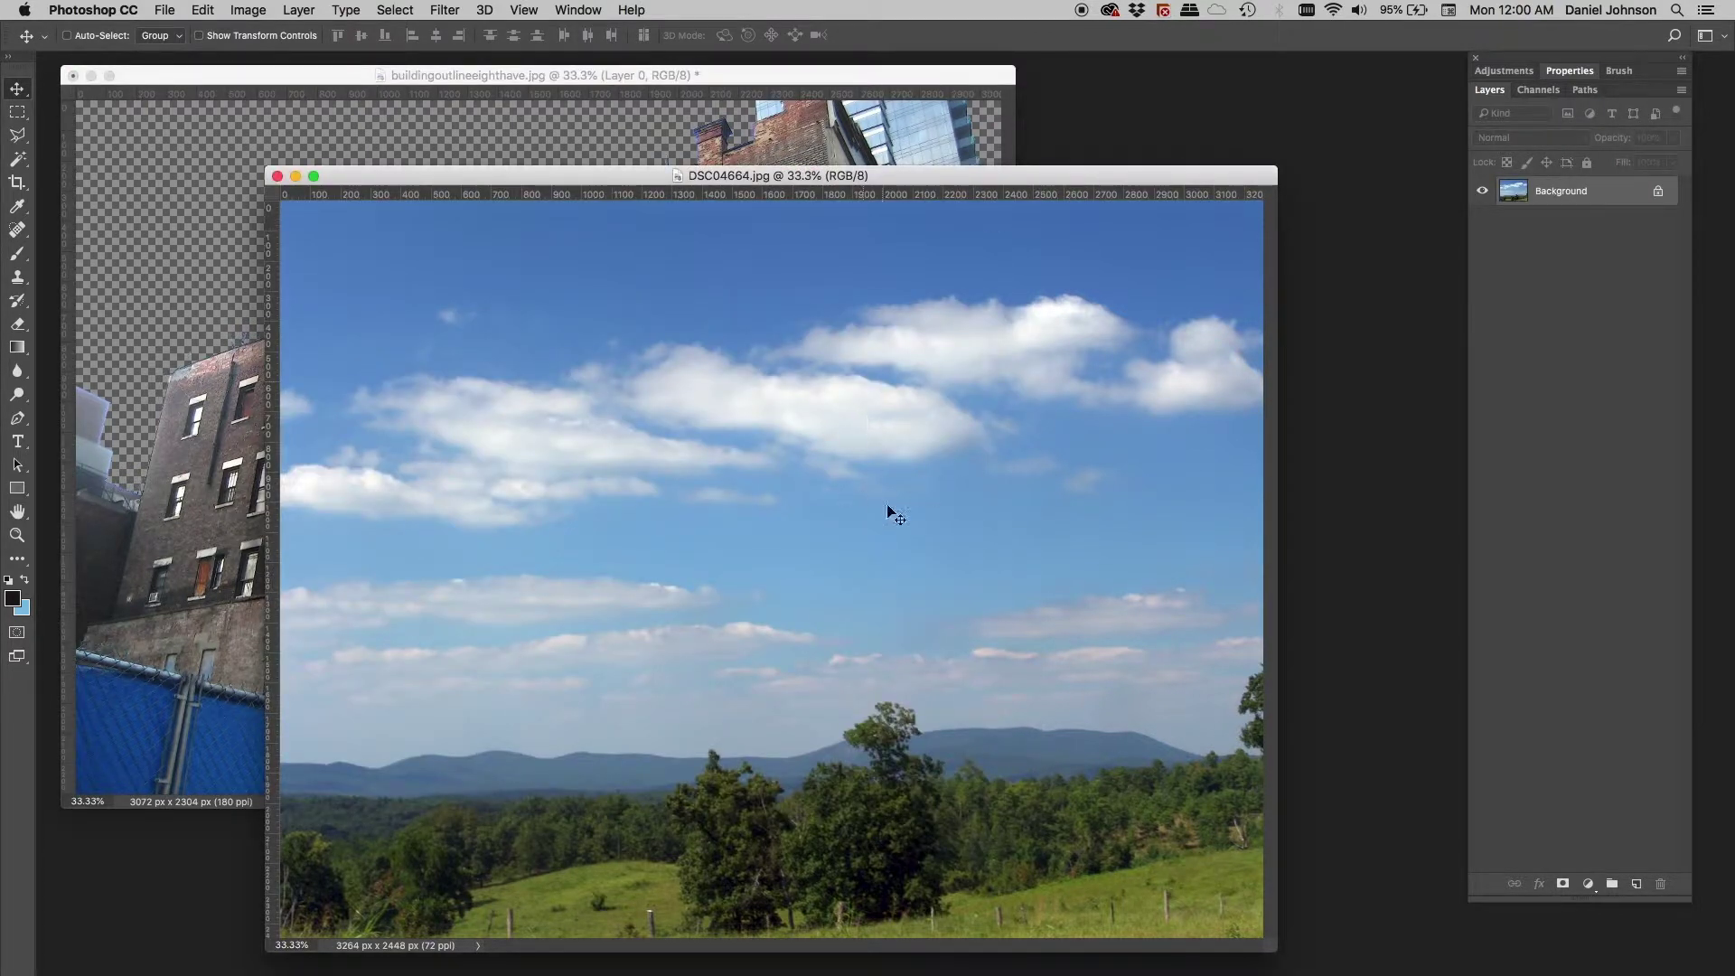
left_click(702, 78)
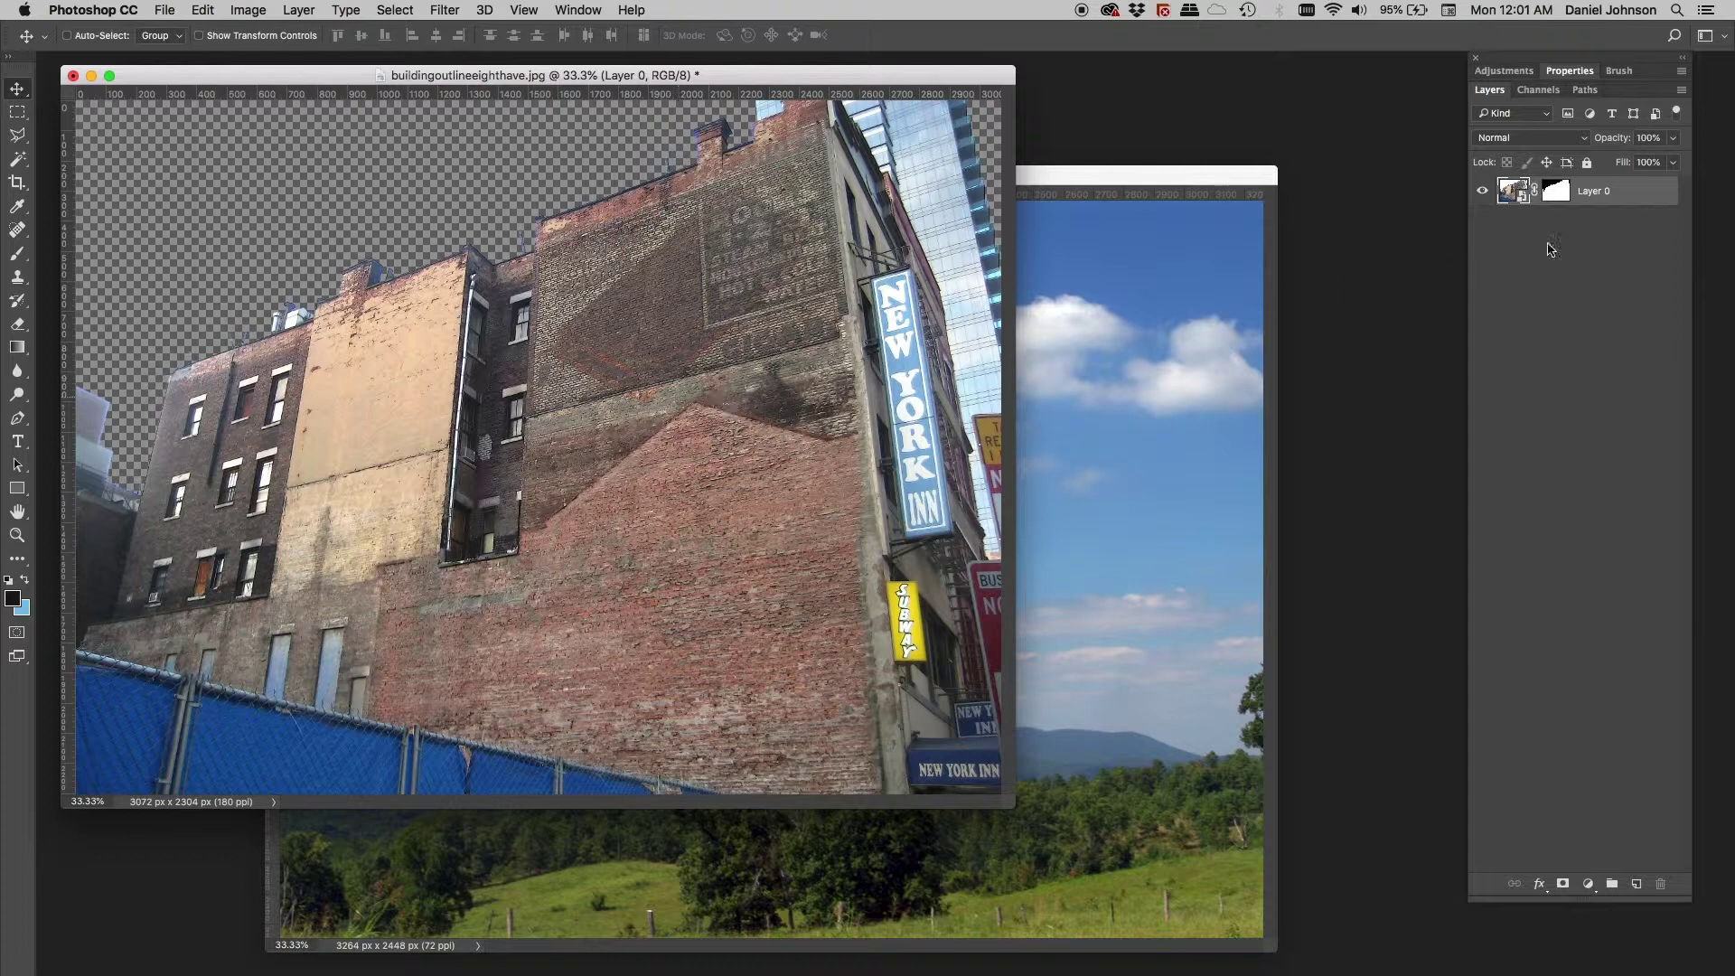
left_click(1556, 193, "shift")
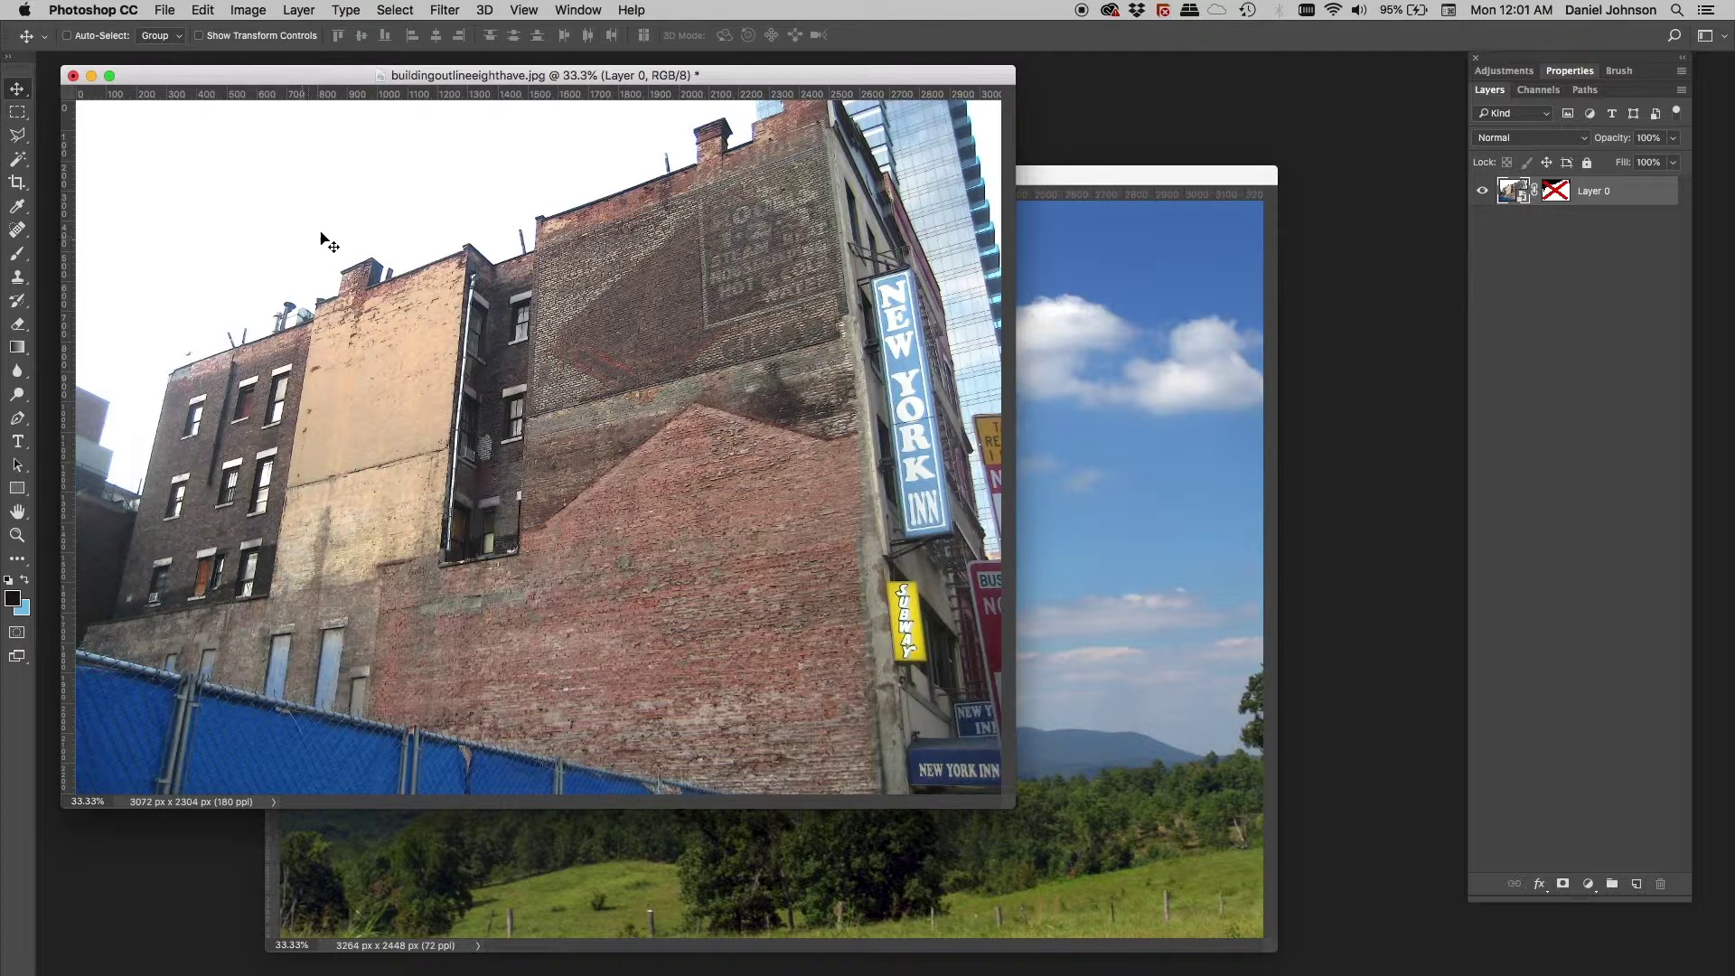
left_click(1562, 193, "shift")
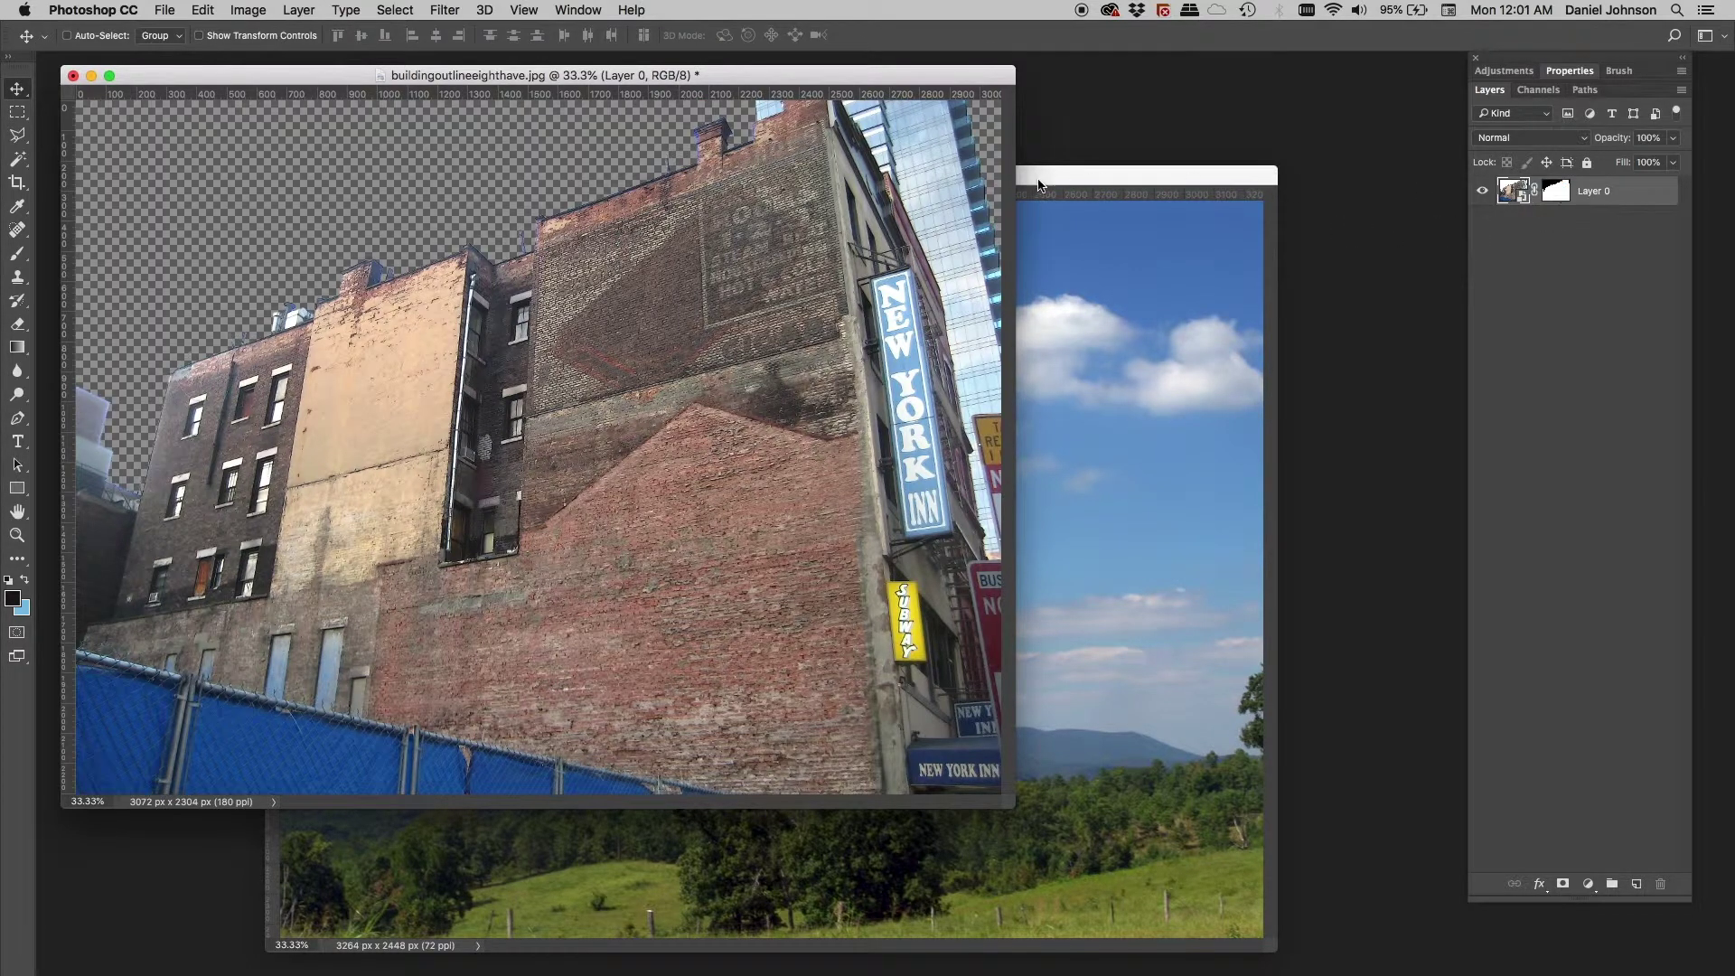
Step: Copy the landscape photo into the building document, place it beneath the building layer and shift it so its clouds fill the cut-out sky
left_click(1043, 181)
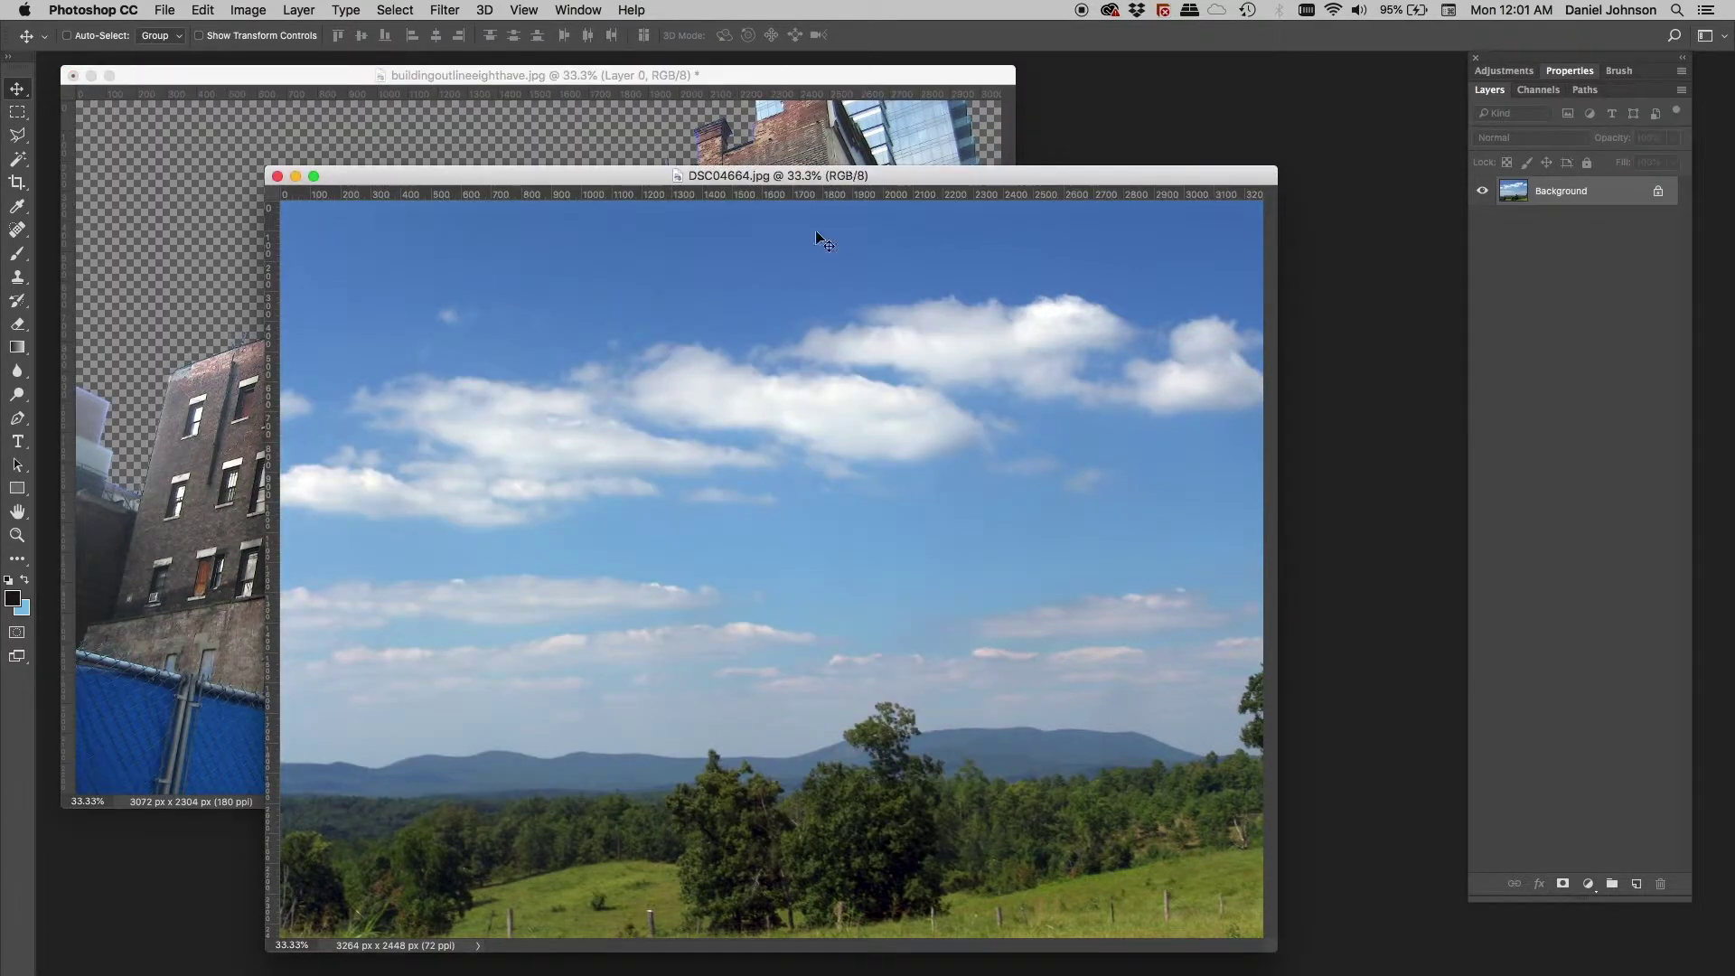
left_click_drag(555, 125, 556, 124)
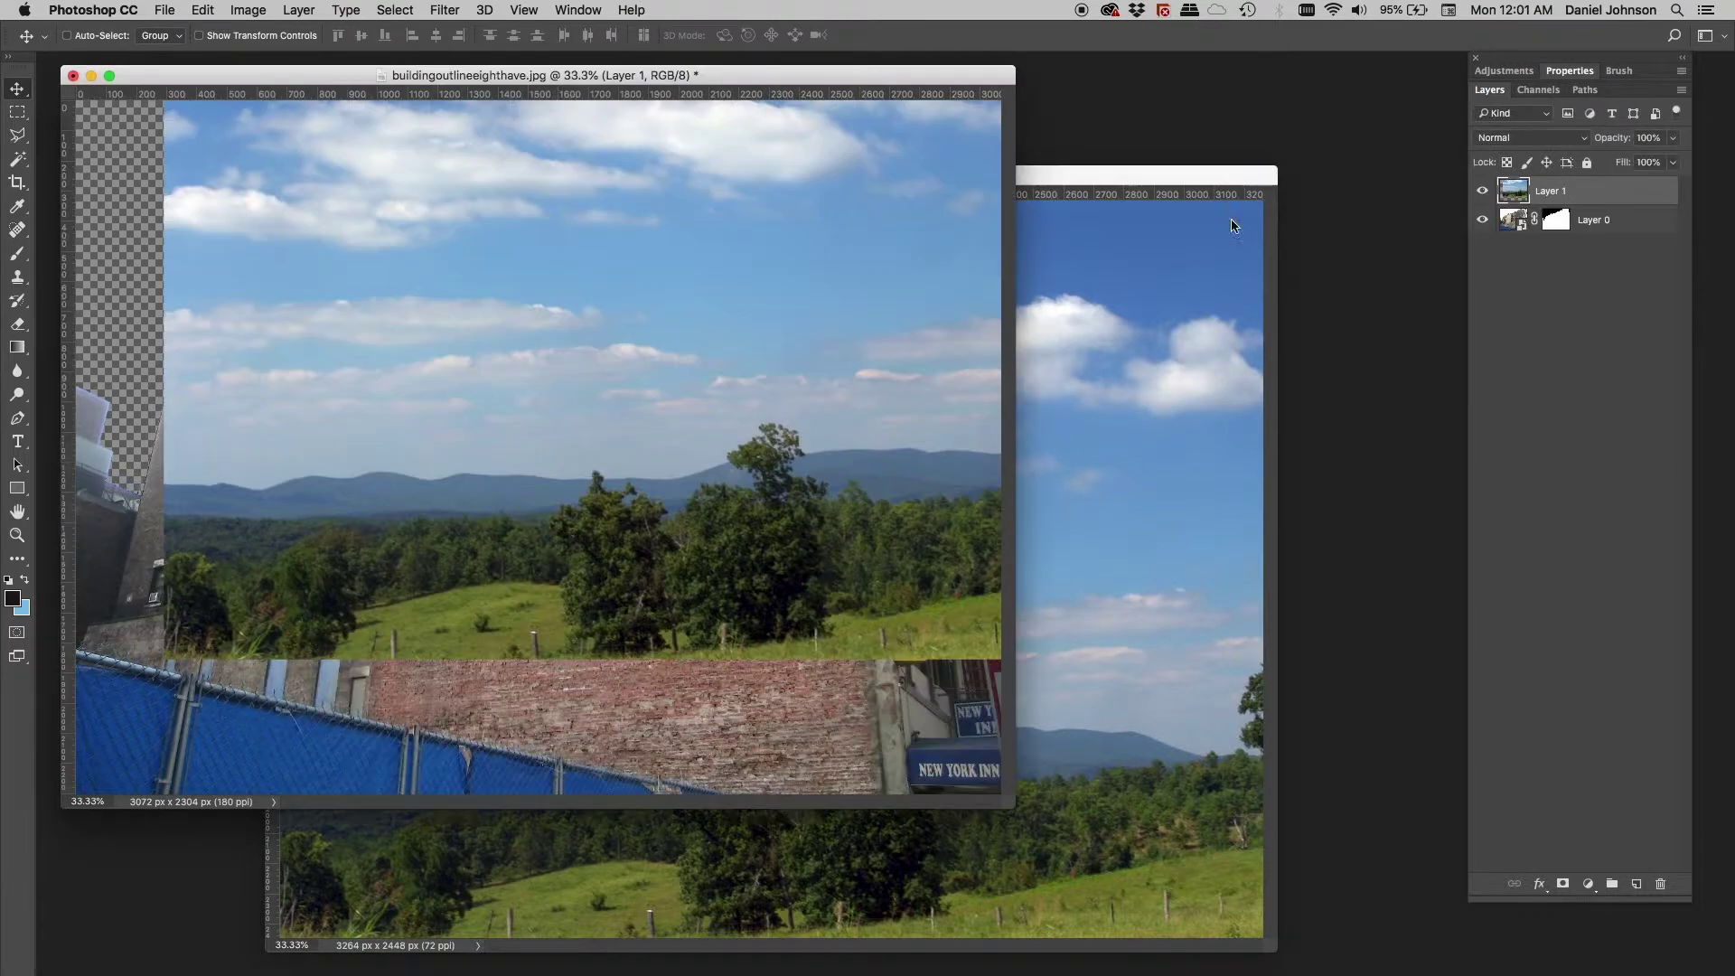
left_click_drag(1617, 192, 1607, 233)
left_click_drag(542, 211, 426, 214)
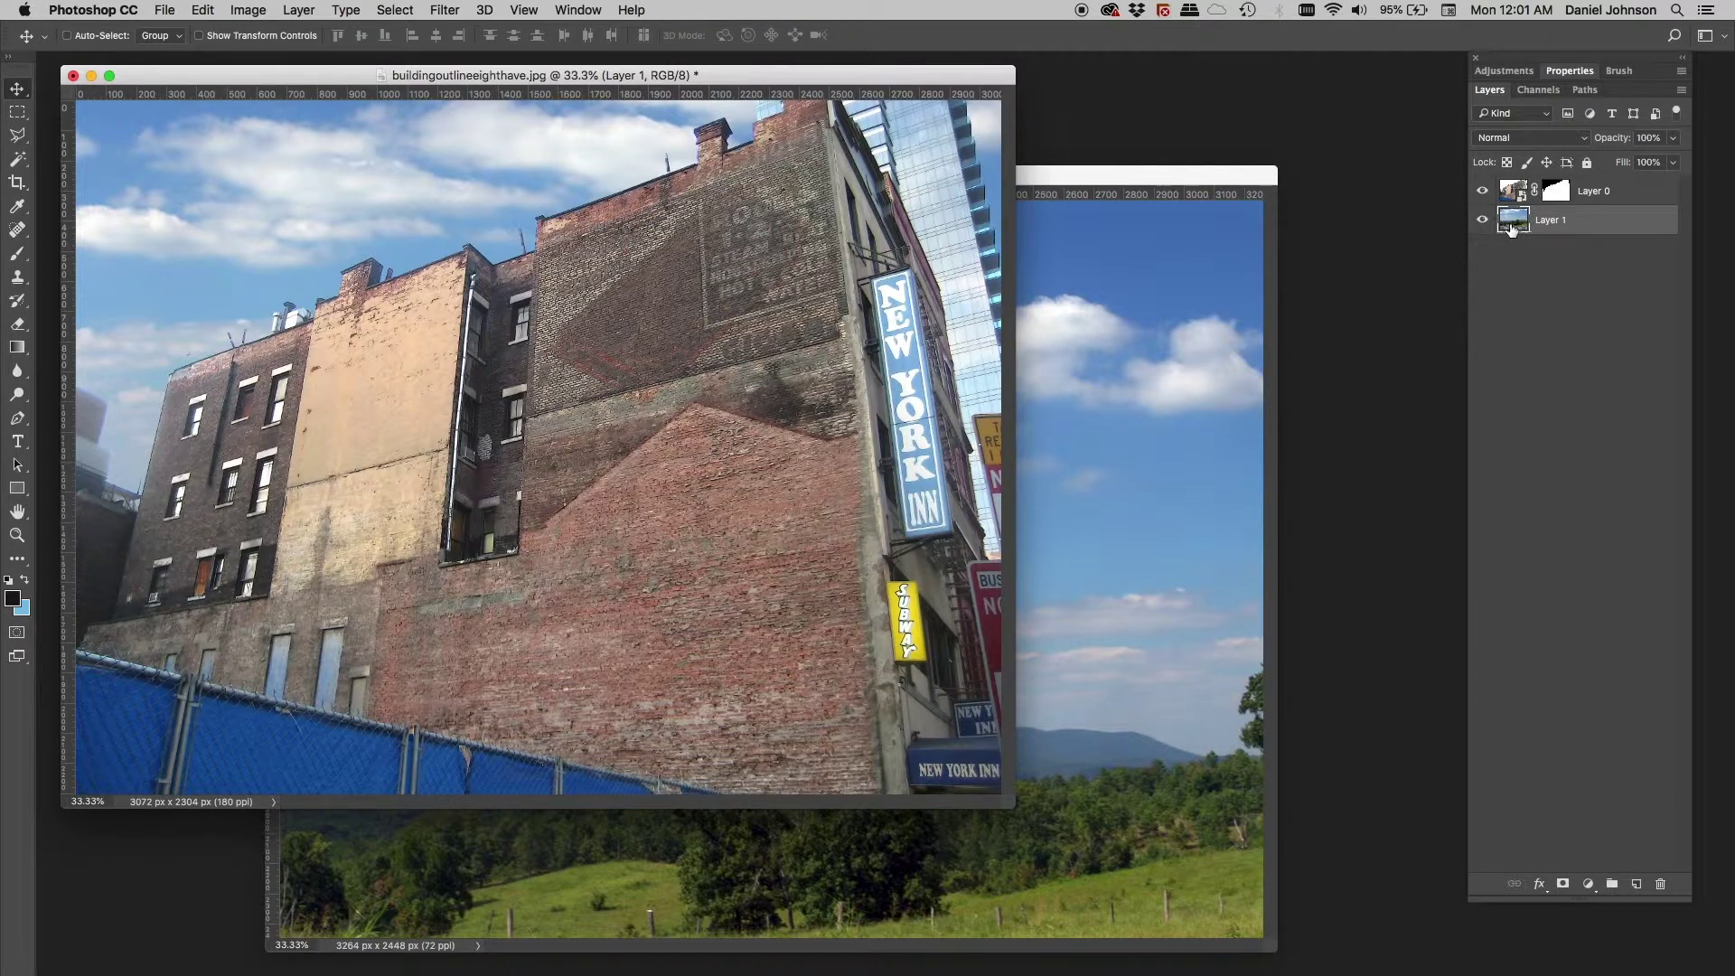
Step: Convert the sky layer to a Smart Object and brighten it with a Curves adjustment layer, including a shadow point at input 64, output 95
right_click(1557, 229)
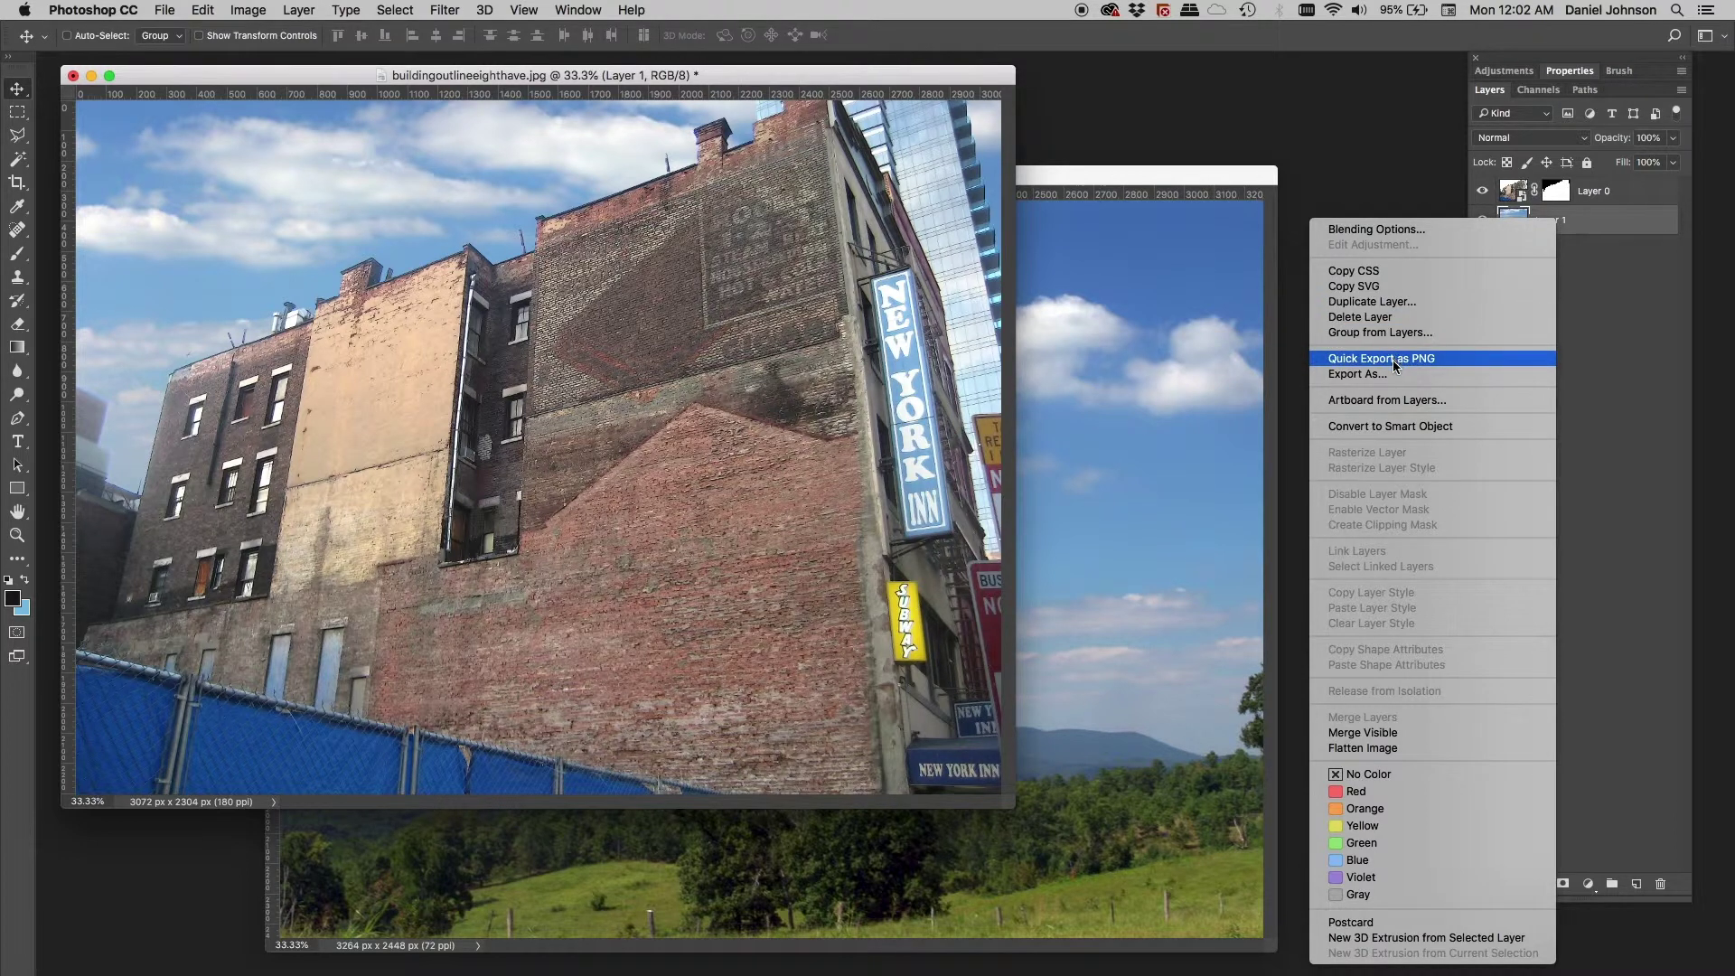
left_click(1389, 426)
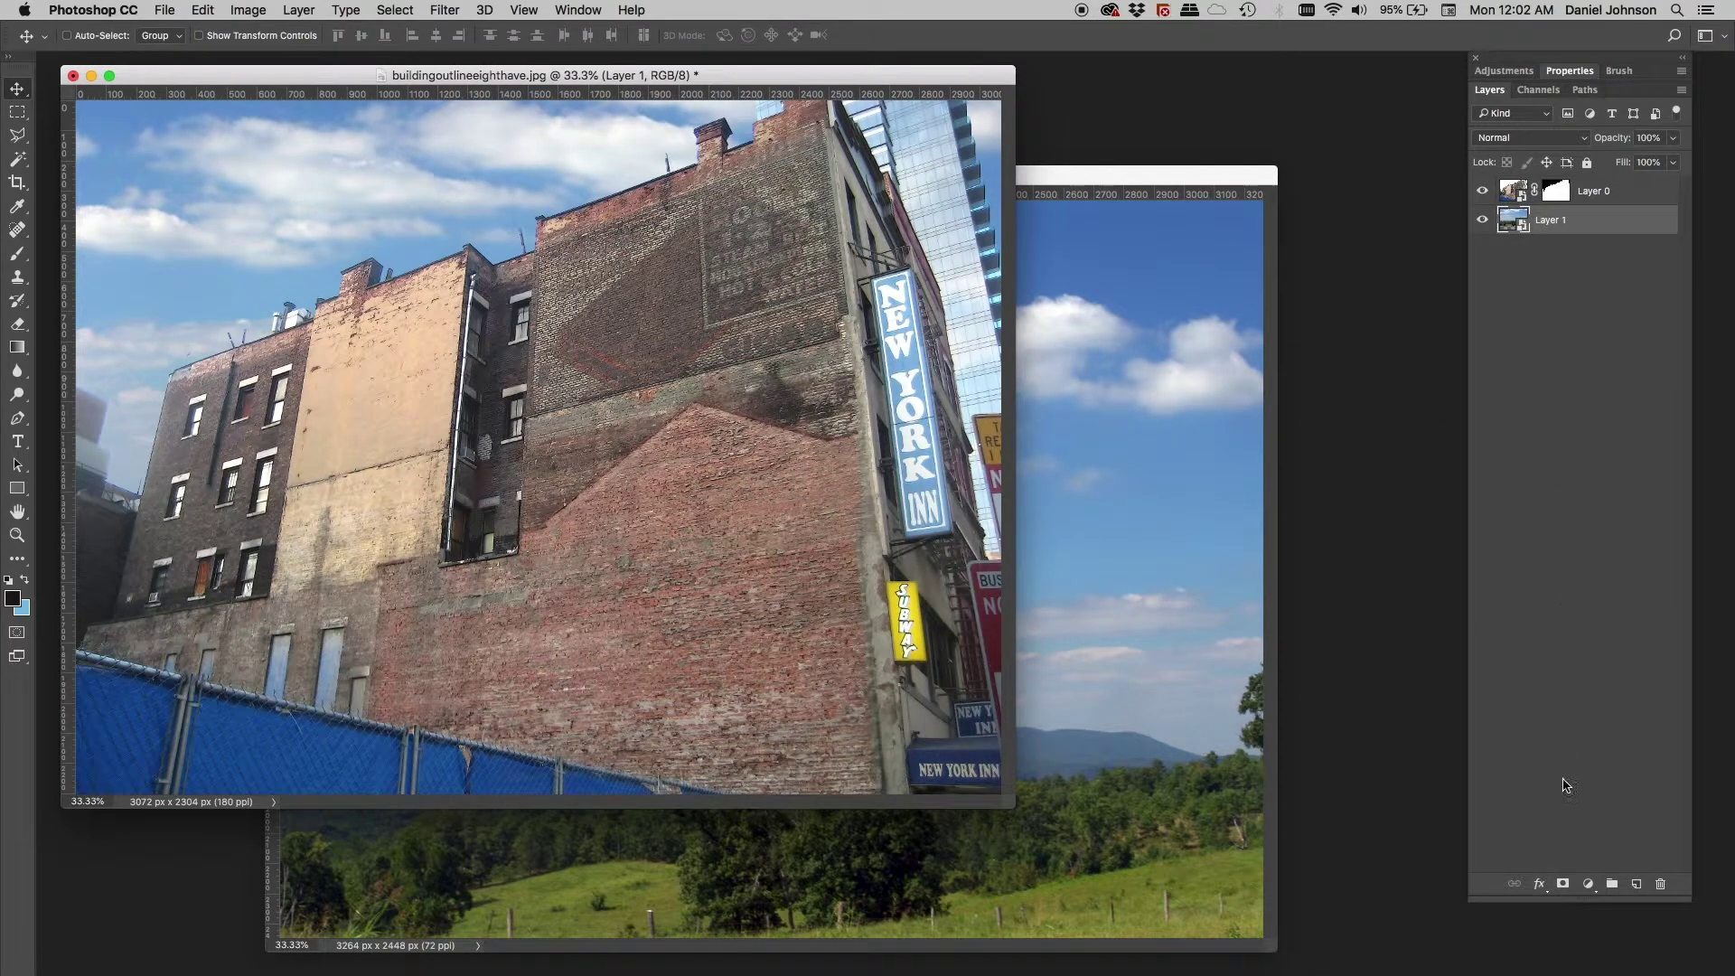
left_click(1588, 886)
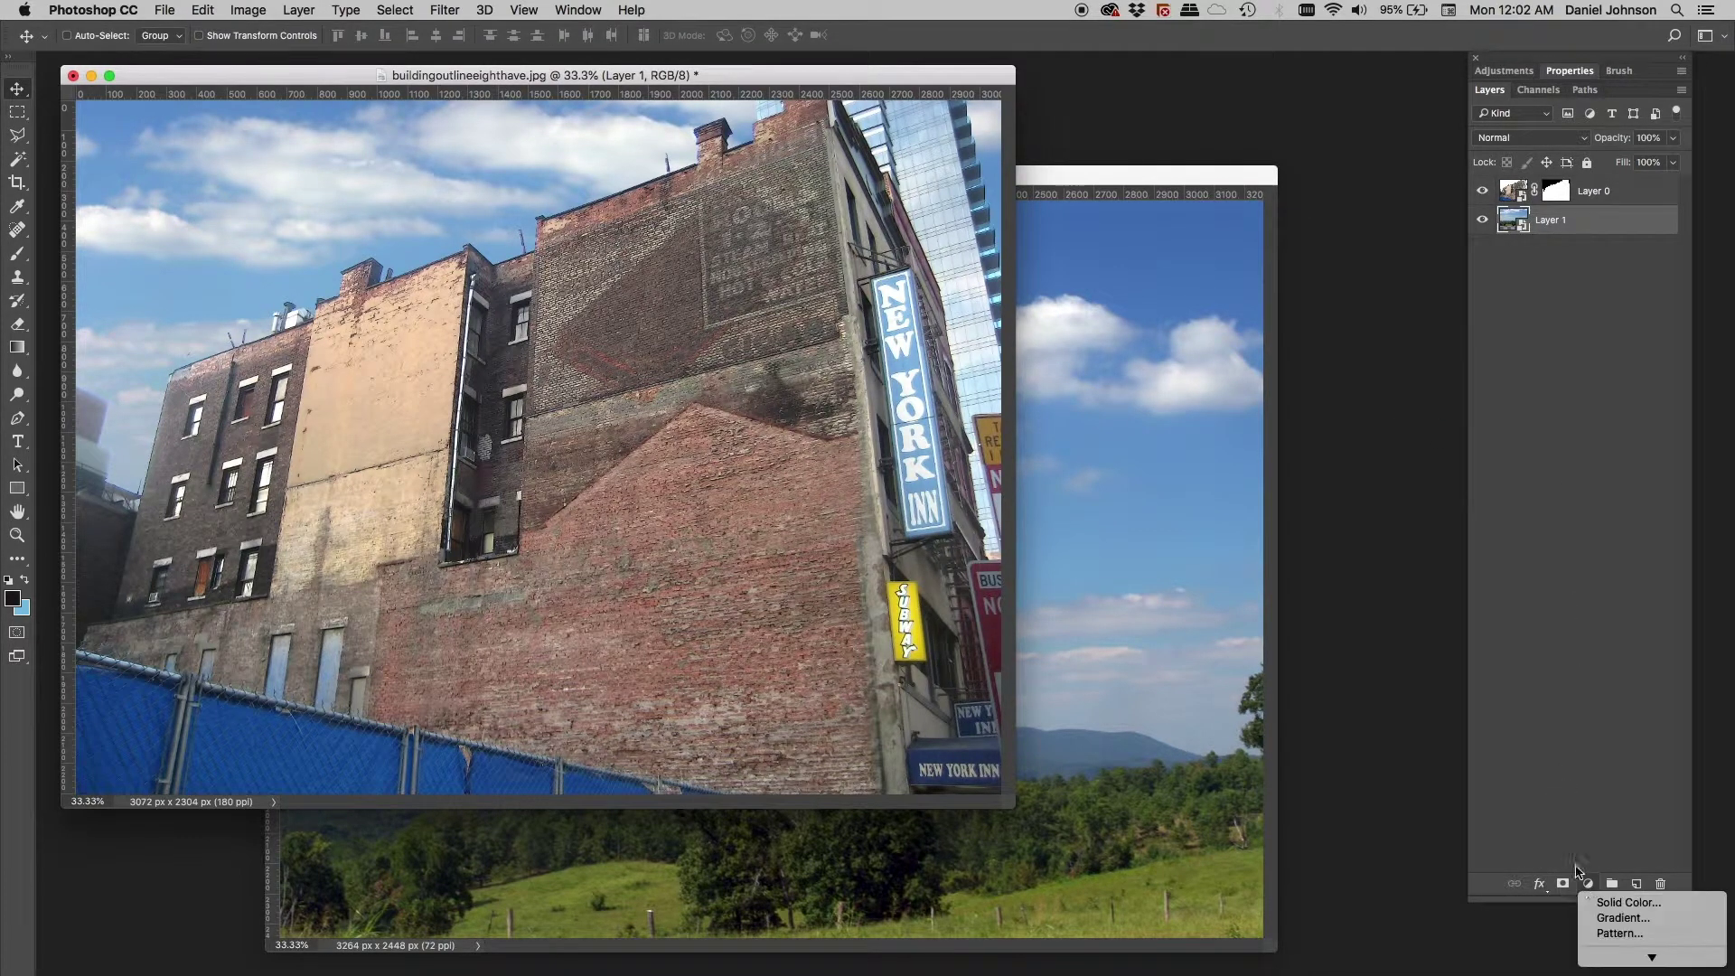
left_click(1617, 775)
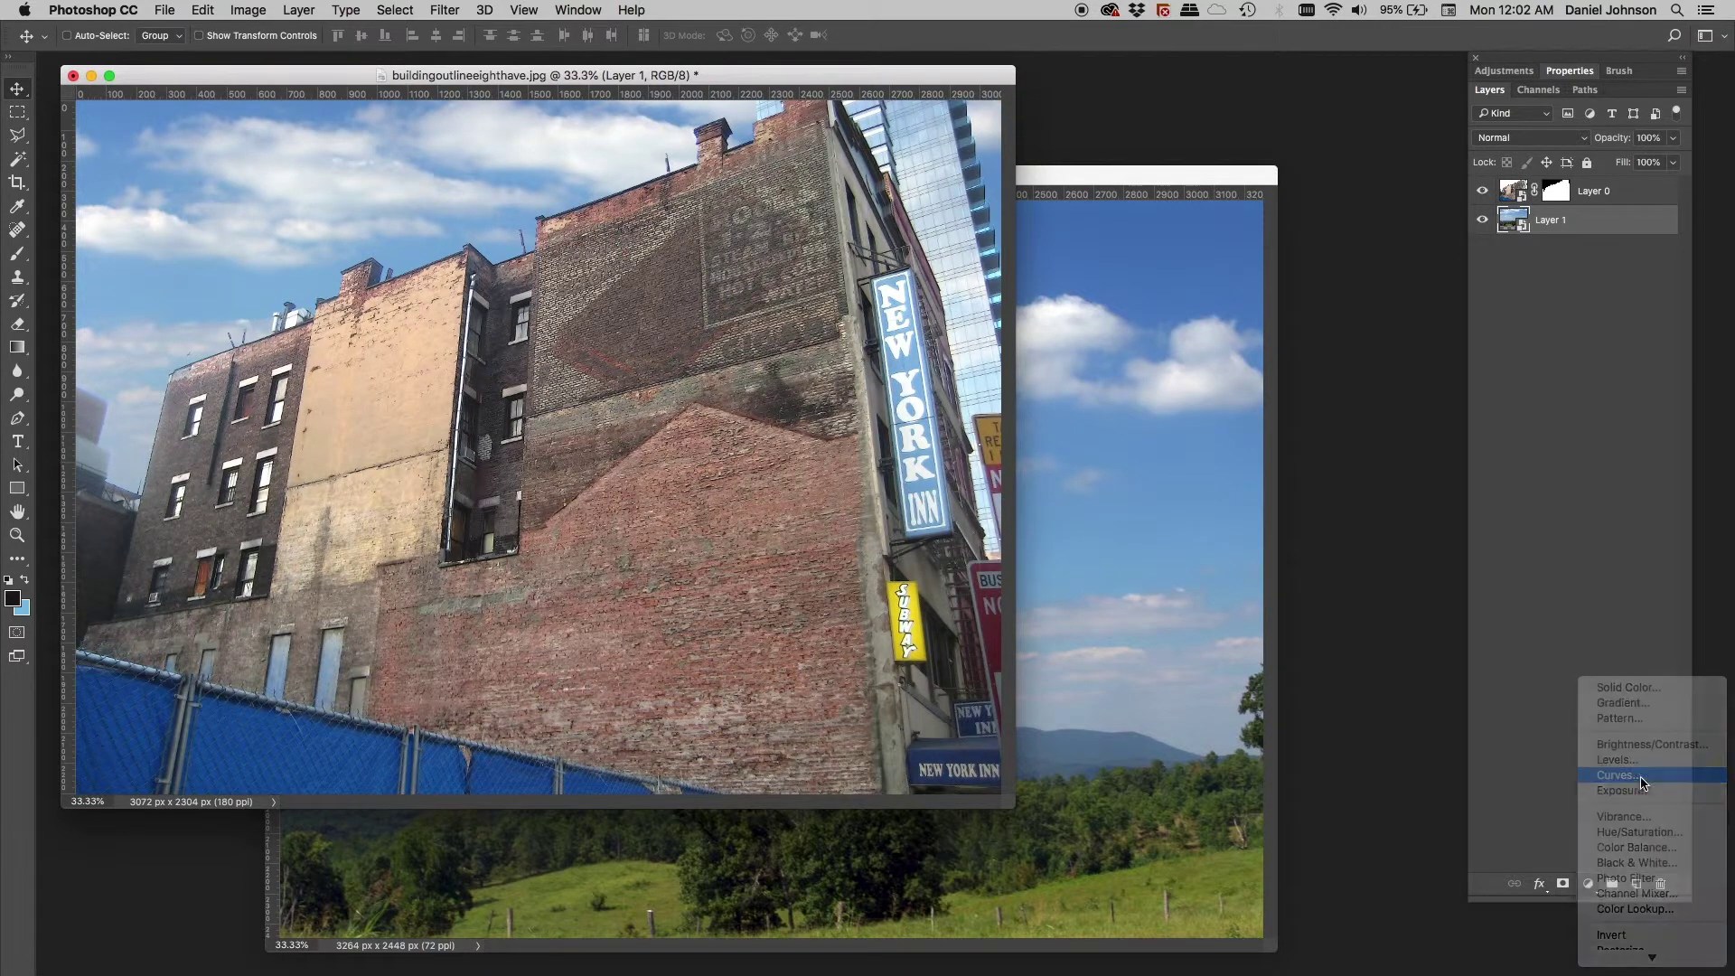
left_click(307, 217)
left_click_drag(308, 219, 297, 223)
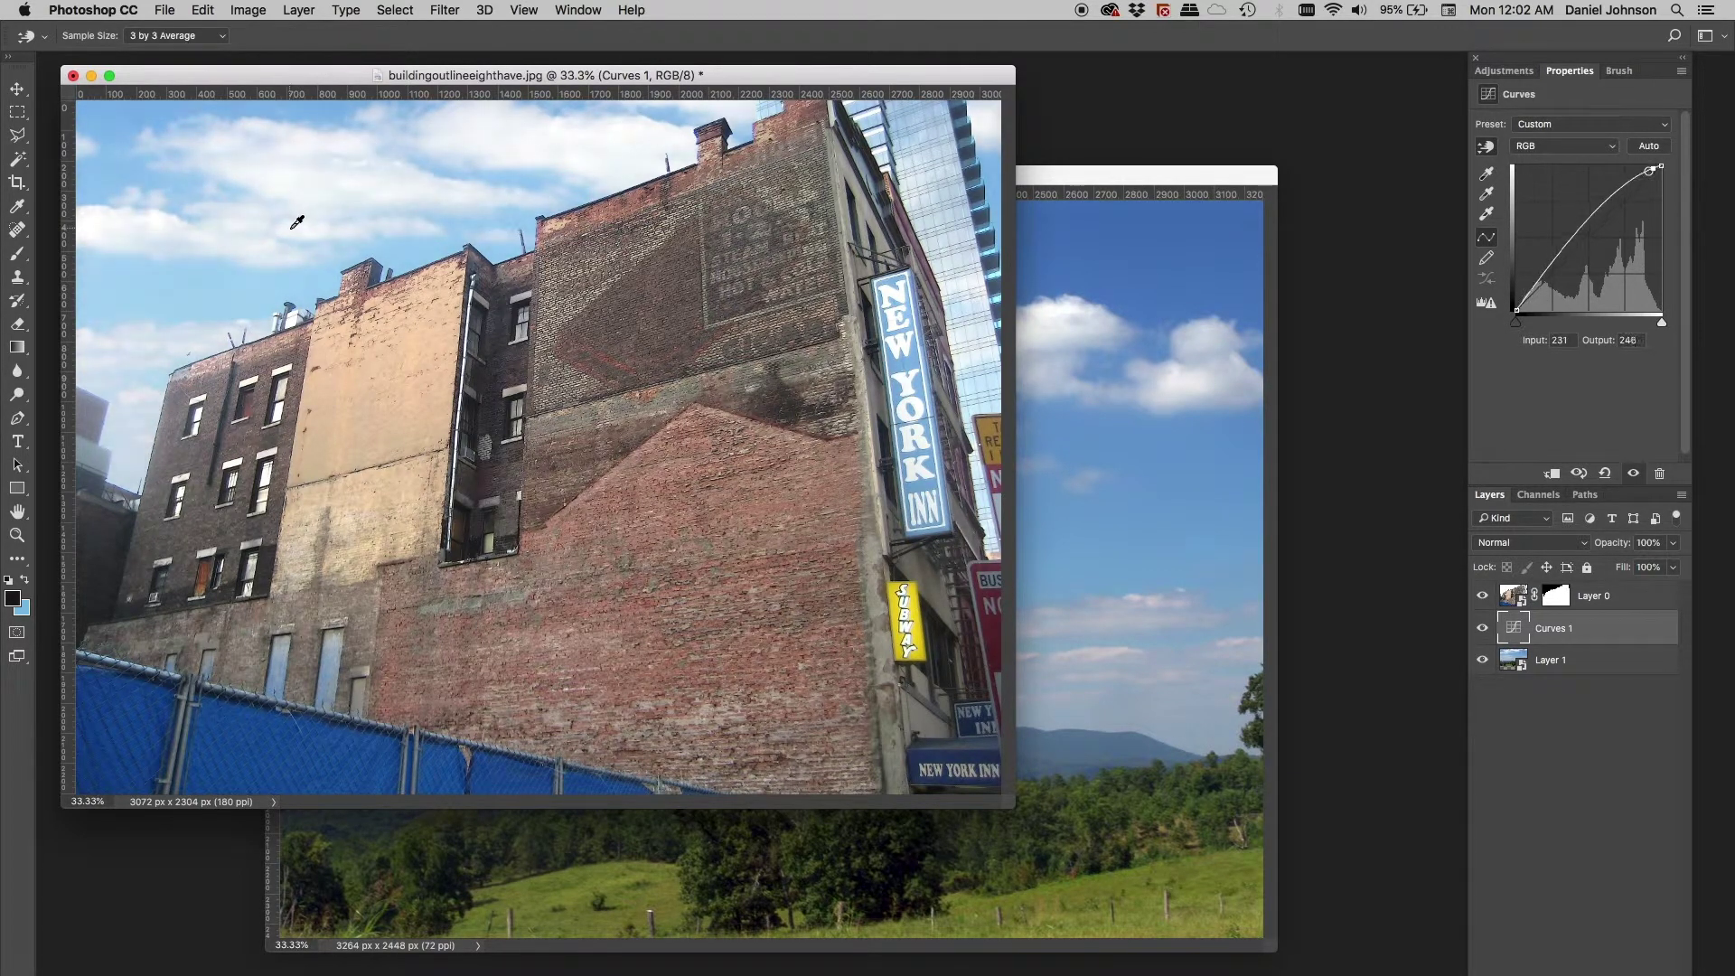
left_click(1553, 262)
left_click_drag(354, 327, 355, 329)
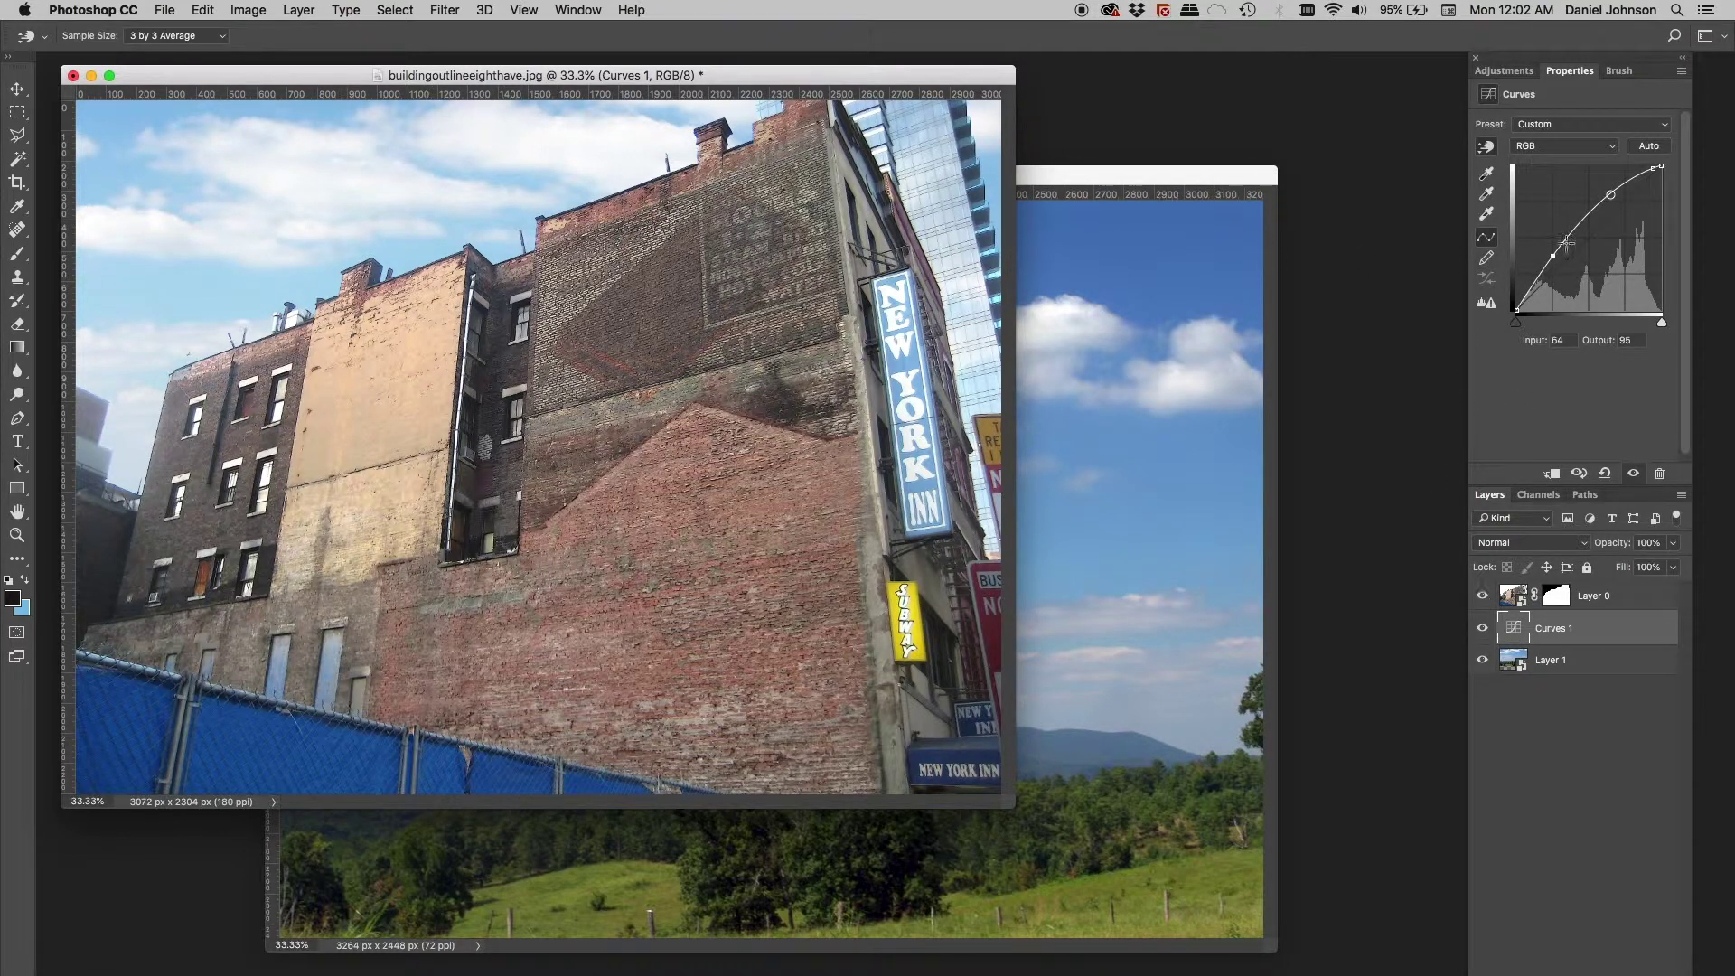
Step: Compare the sky with and without the Curves adjustment by toggling that layer's visibility
double_click(1571, 74)
left_click(1483, 224)
left_click(1483, 224)
left_click(1483, 224)
left_click(1483, 224)
left_click(1483, 224)
left_click(1483, 224)
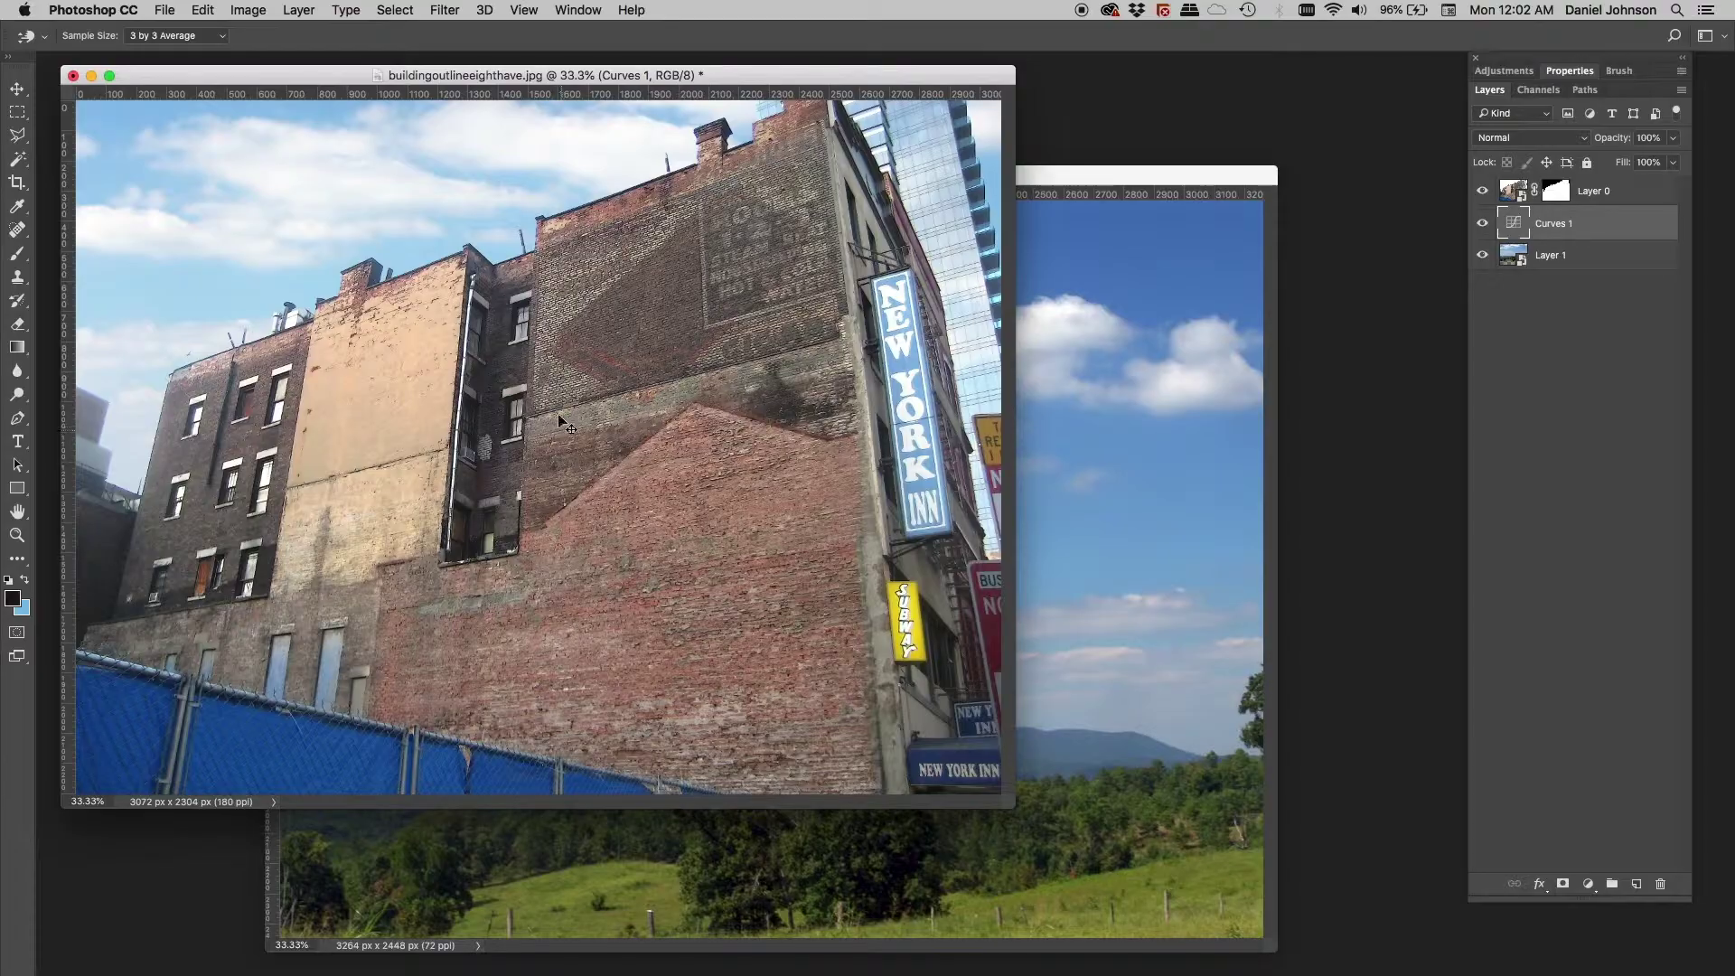
Step: Examine the cutout edges along the building's chimneys and roofline against the new sky at 200% magnification
key("super+plus")
key("super+plus")
key("super+plus")
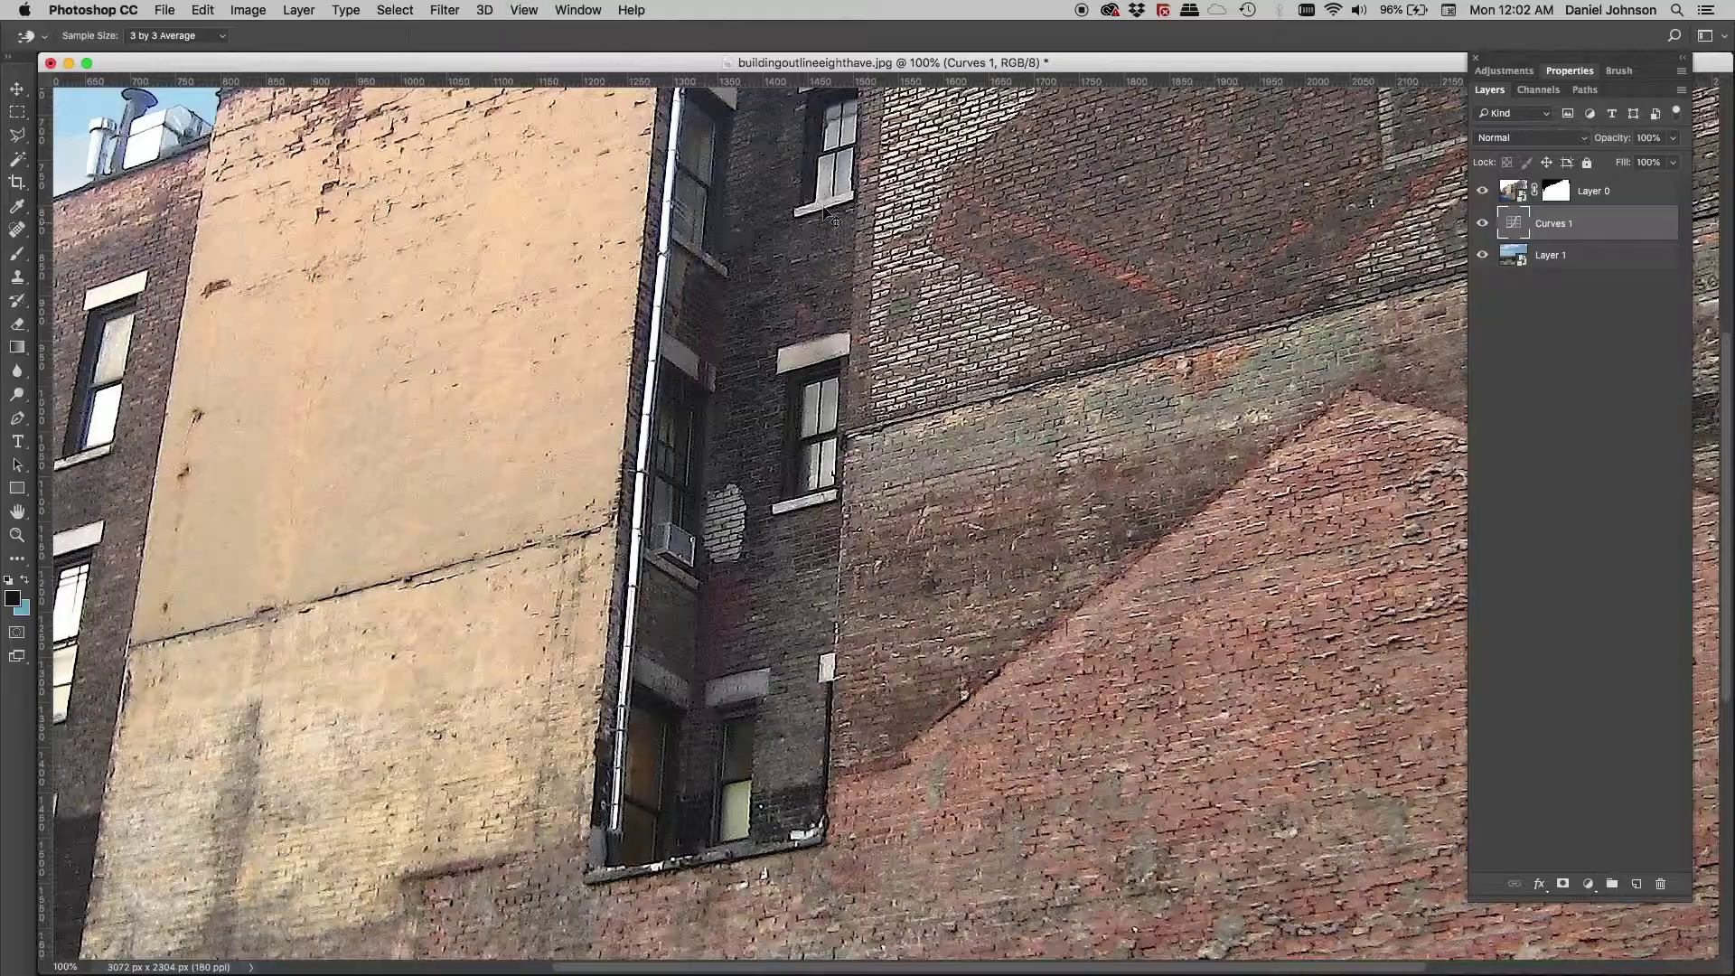
scroll(829, 214, "up", 3)
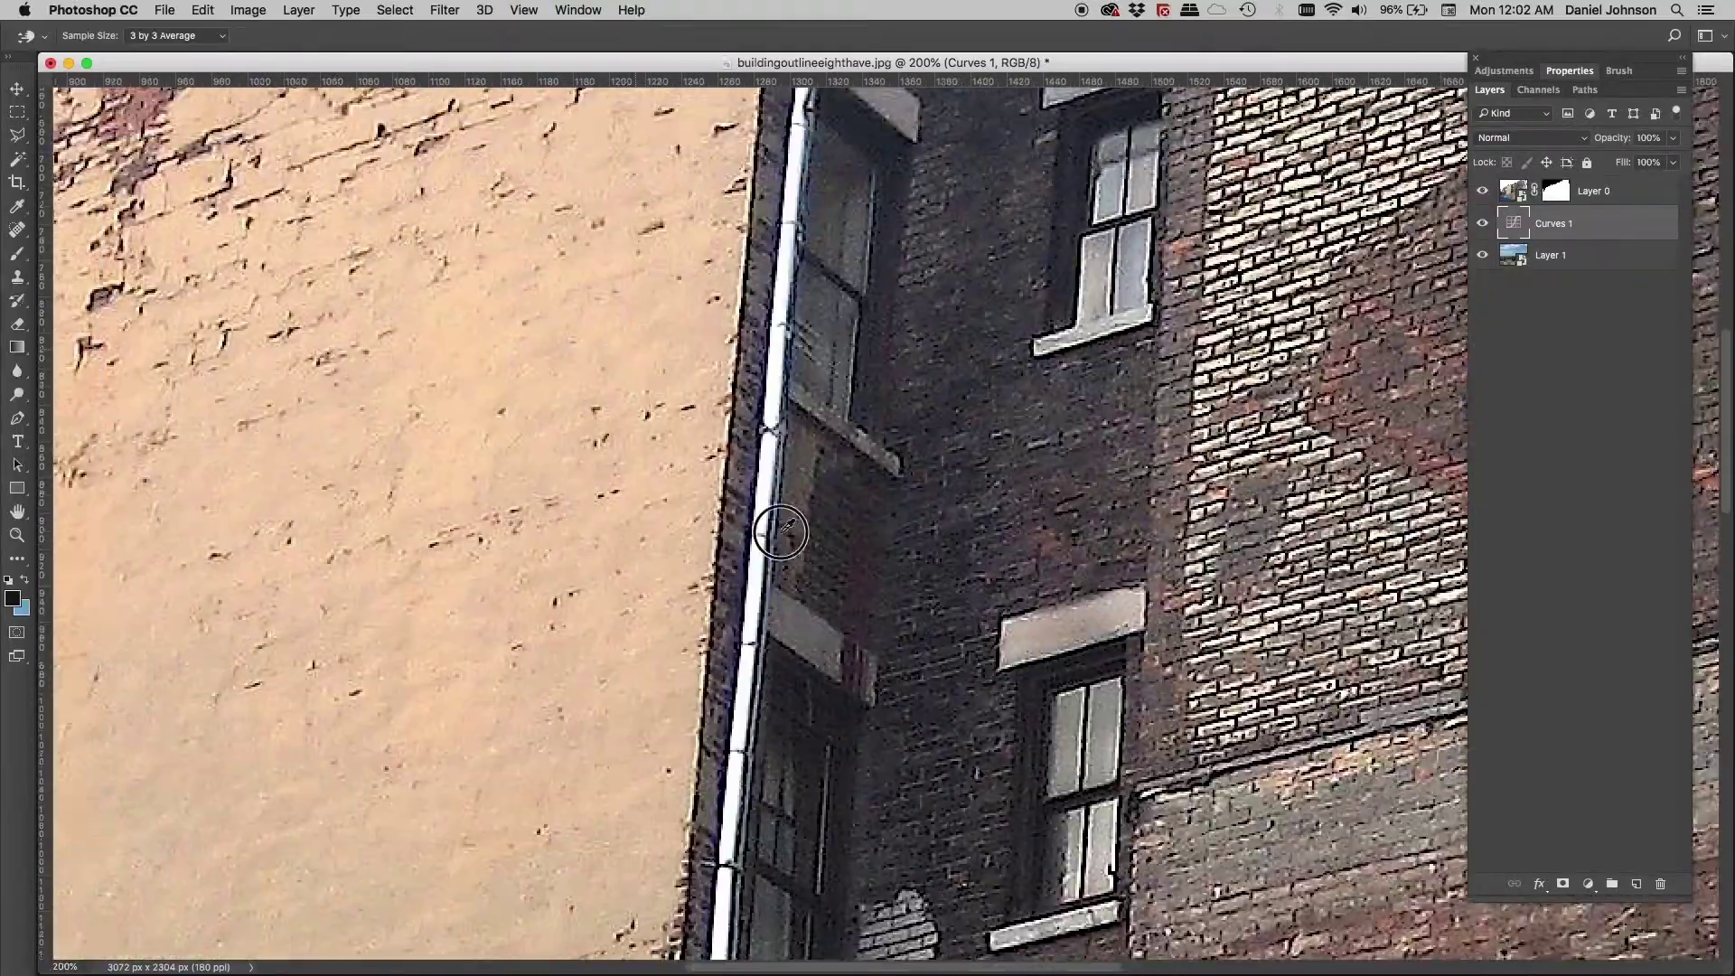
scroll(781, 531, "up", 10)
scroll(781, 531, "left", 5)
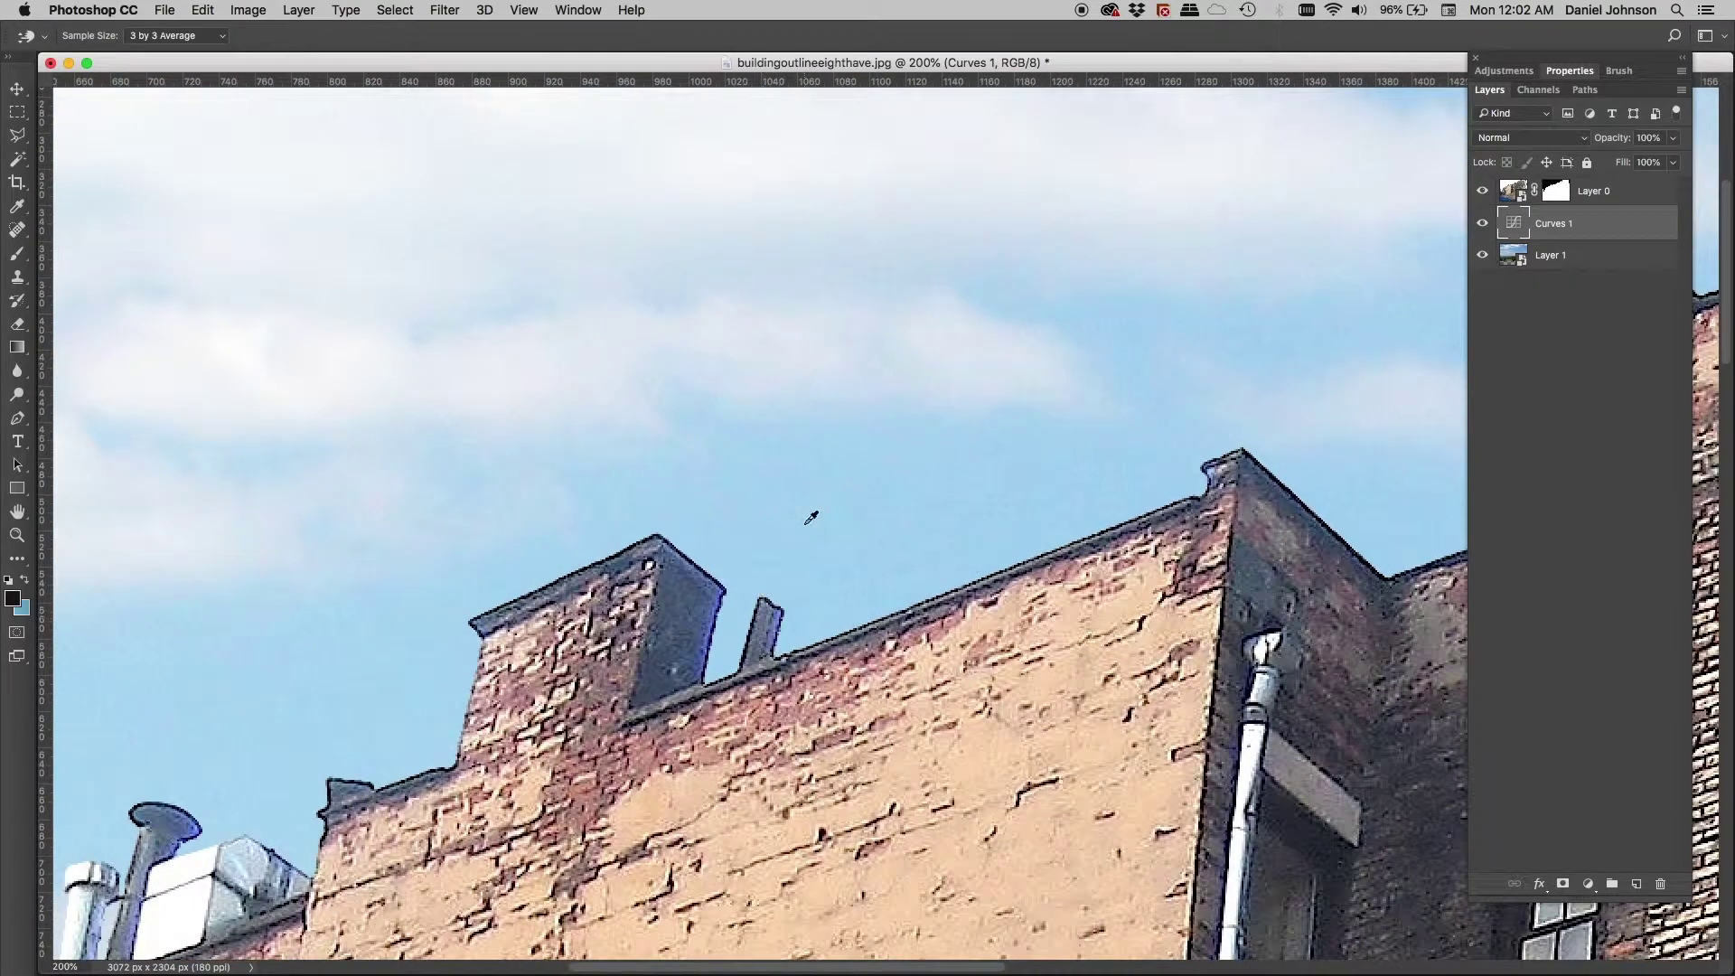
left_click(16, 88)
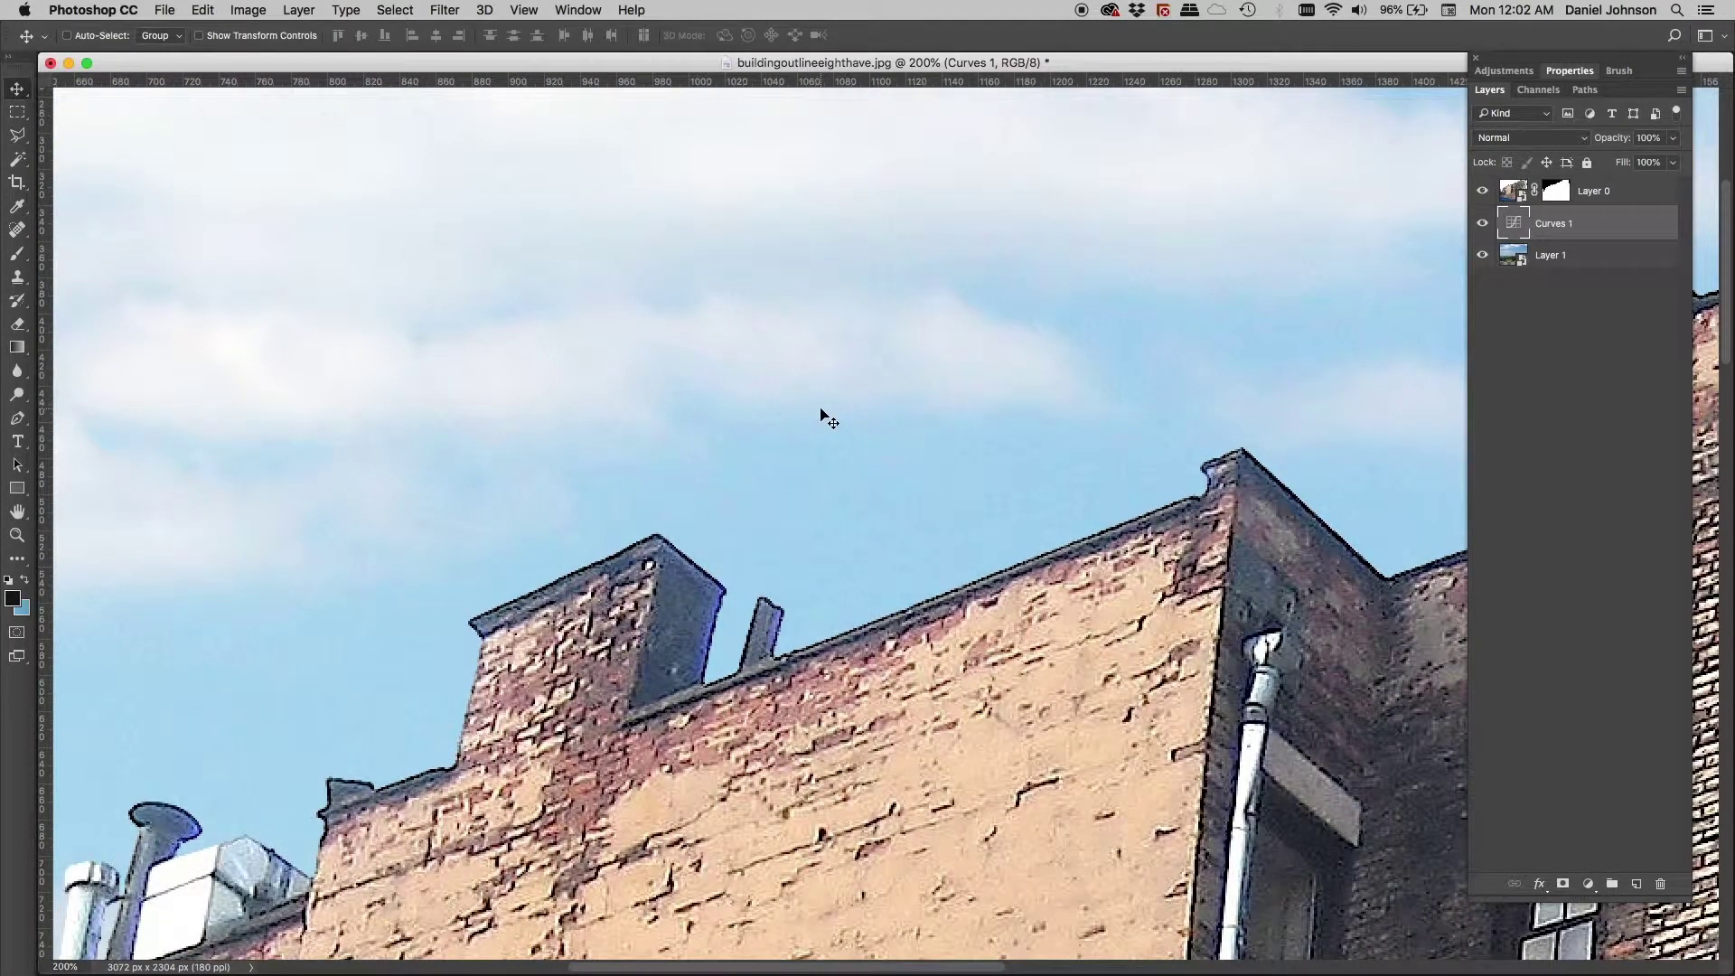
left_click_drag(860, 484, 733, 357)
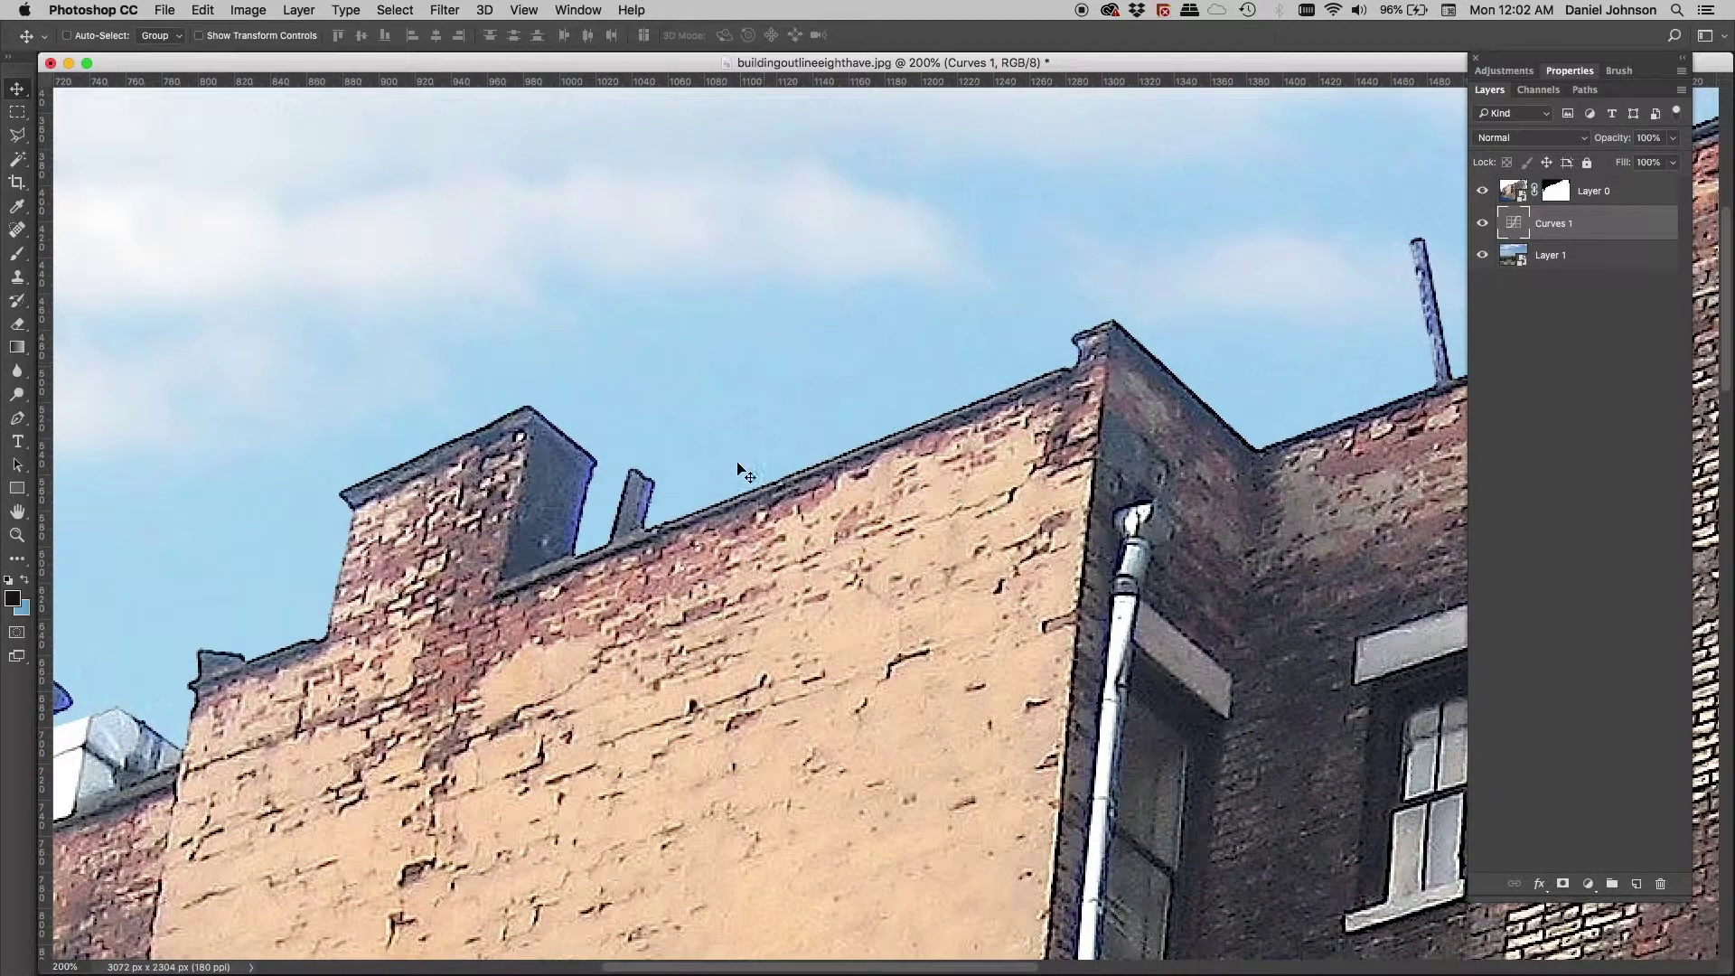
left_click(351, 559)
left_click_drag(352, 558, 688, 441)
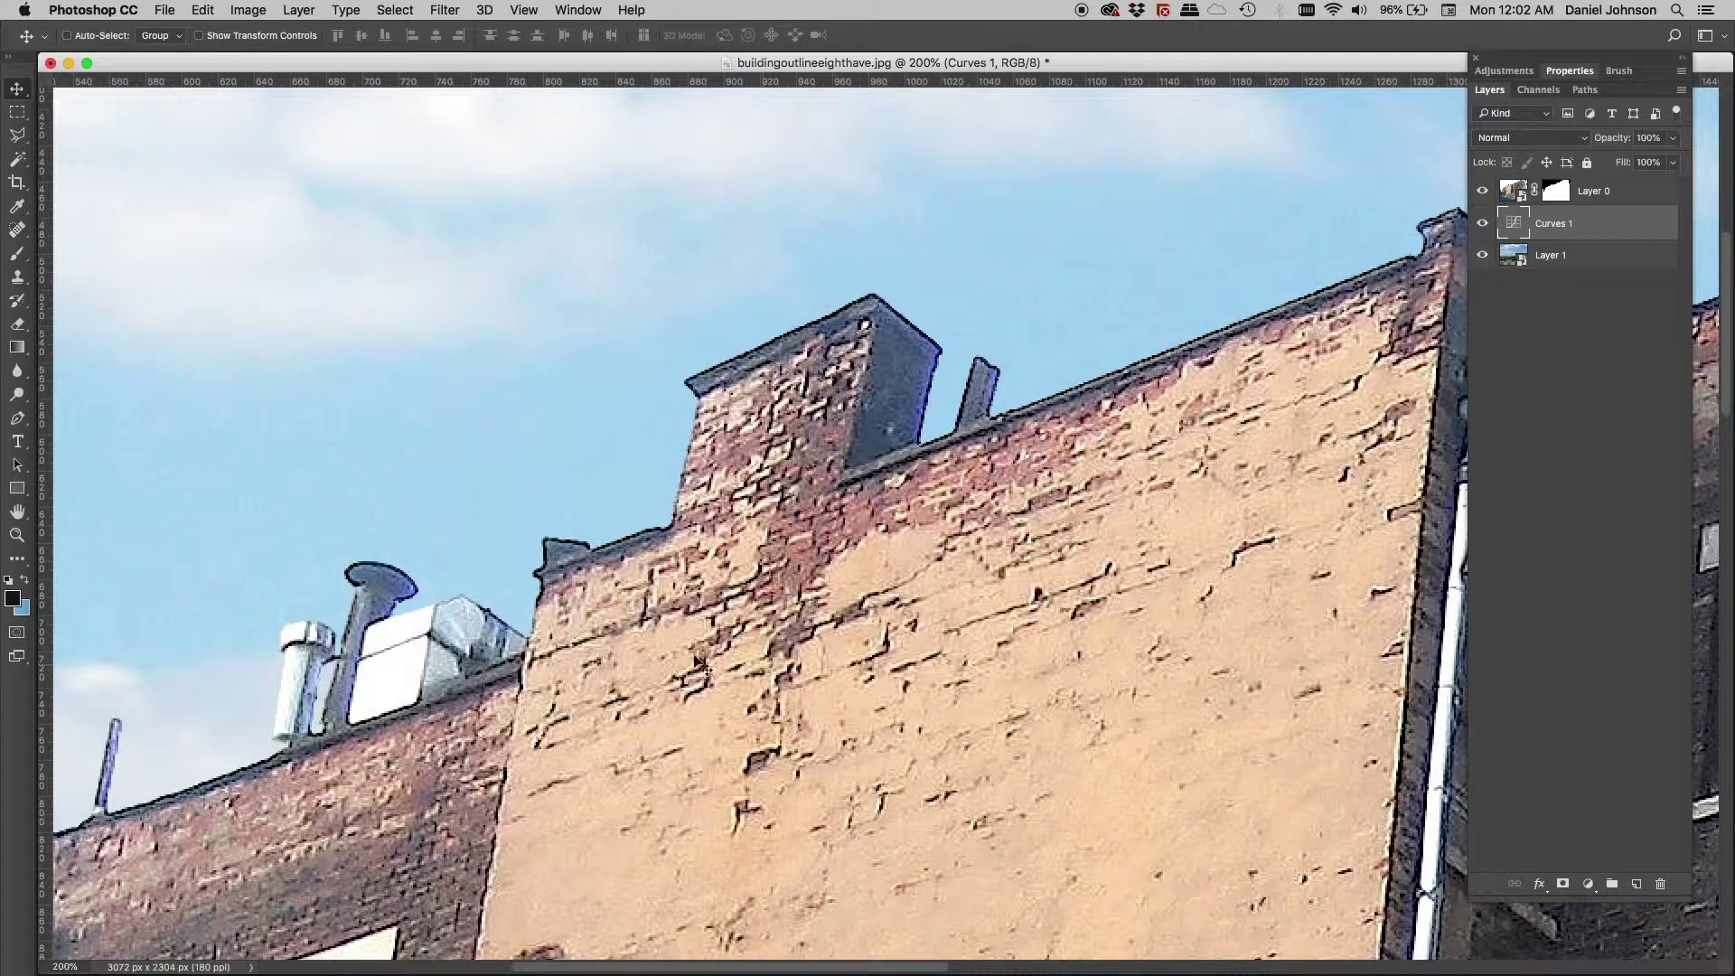
left_click_drag(486, 454, 72, 664)
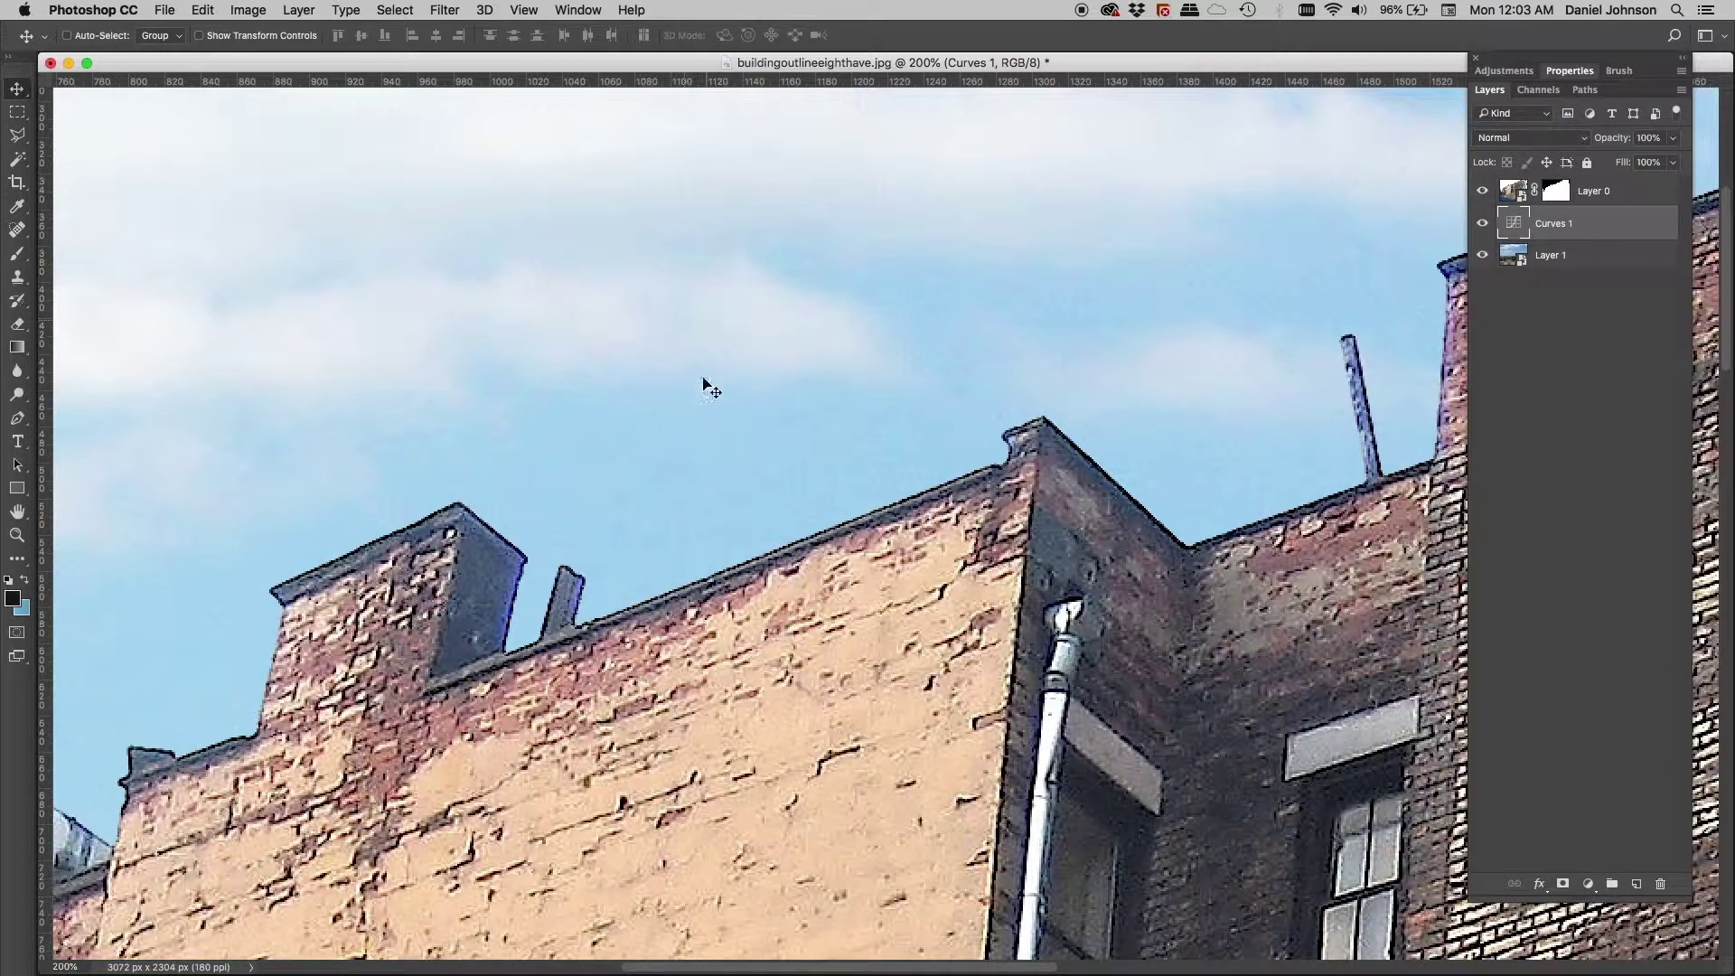
left_click_drag(418, 453, 384, 349)
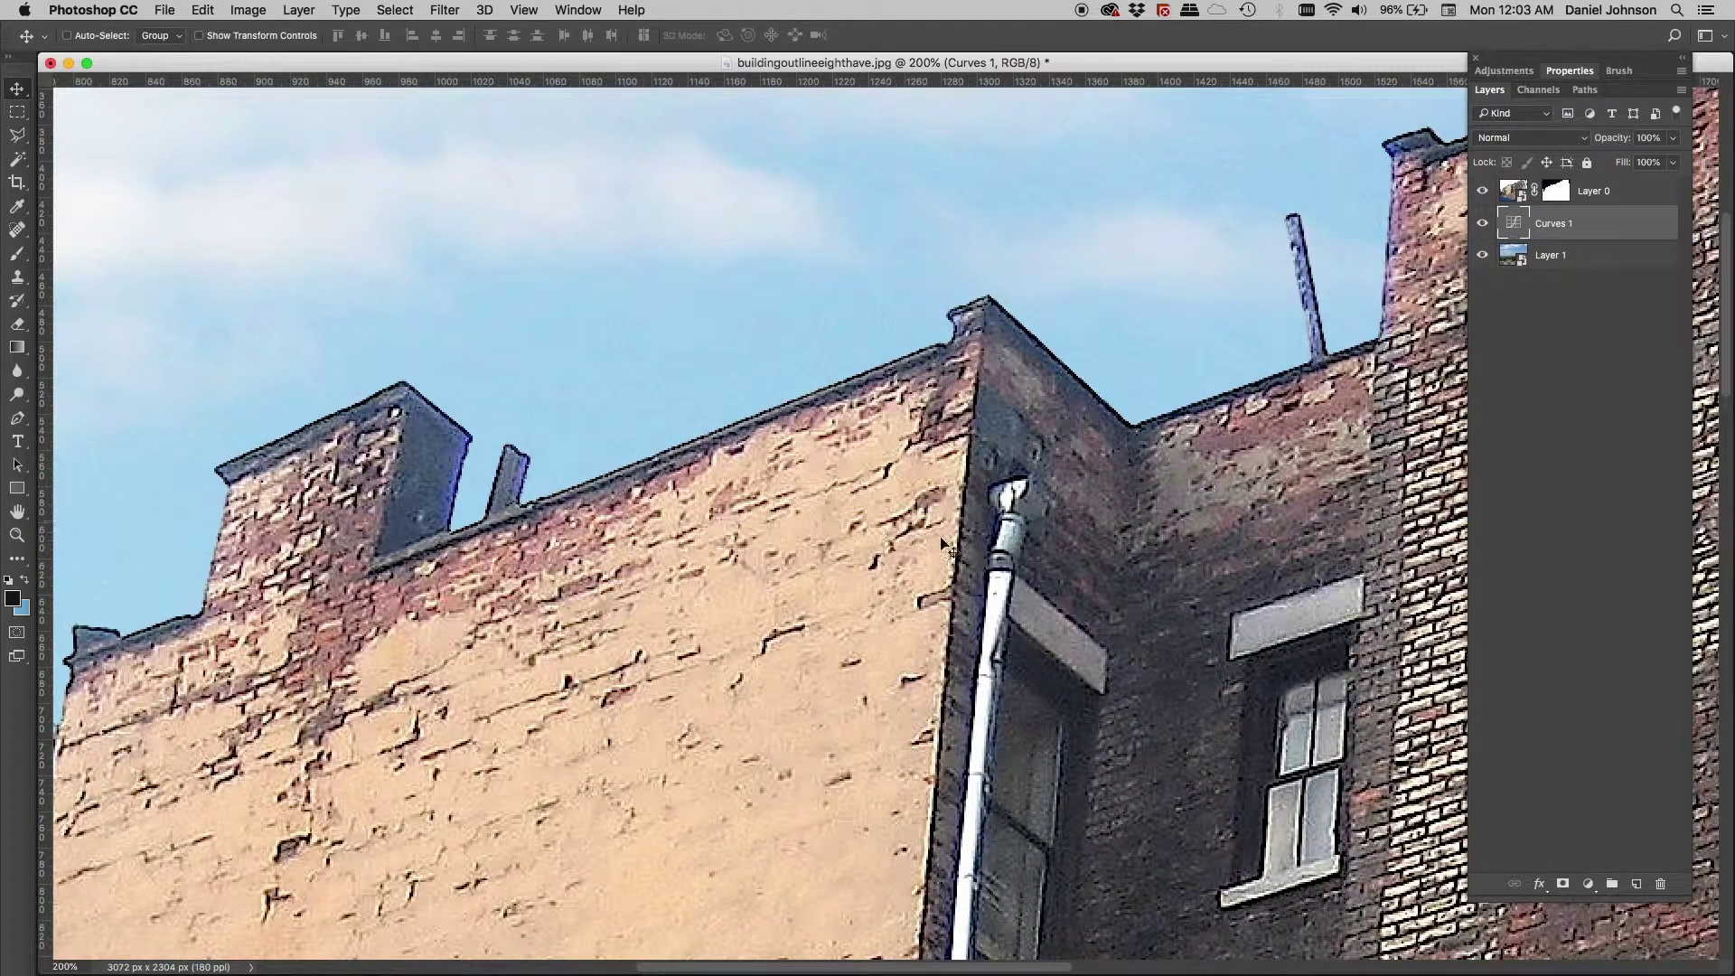
left_click_drag(746, 504, 1045, 575)
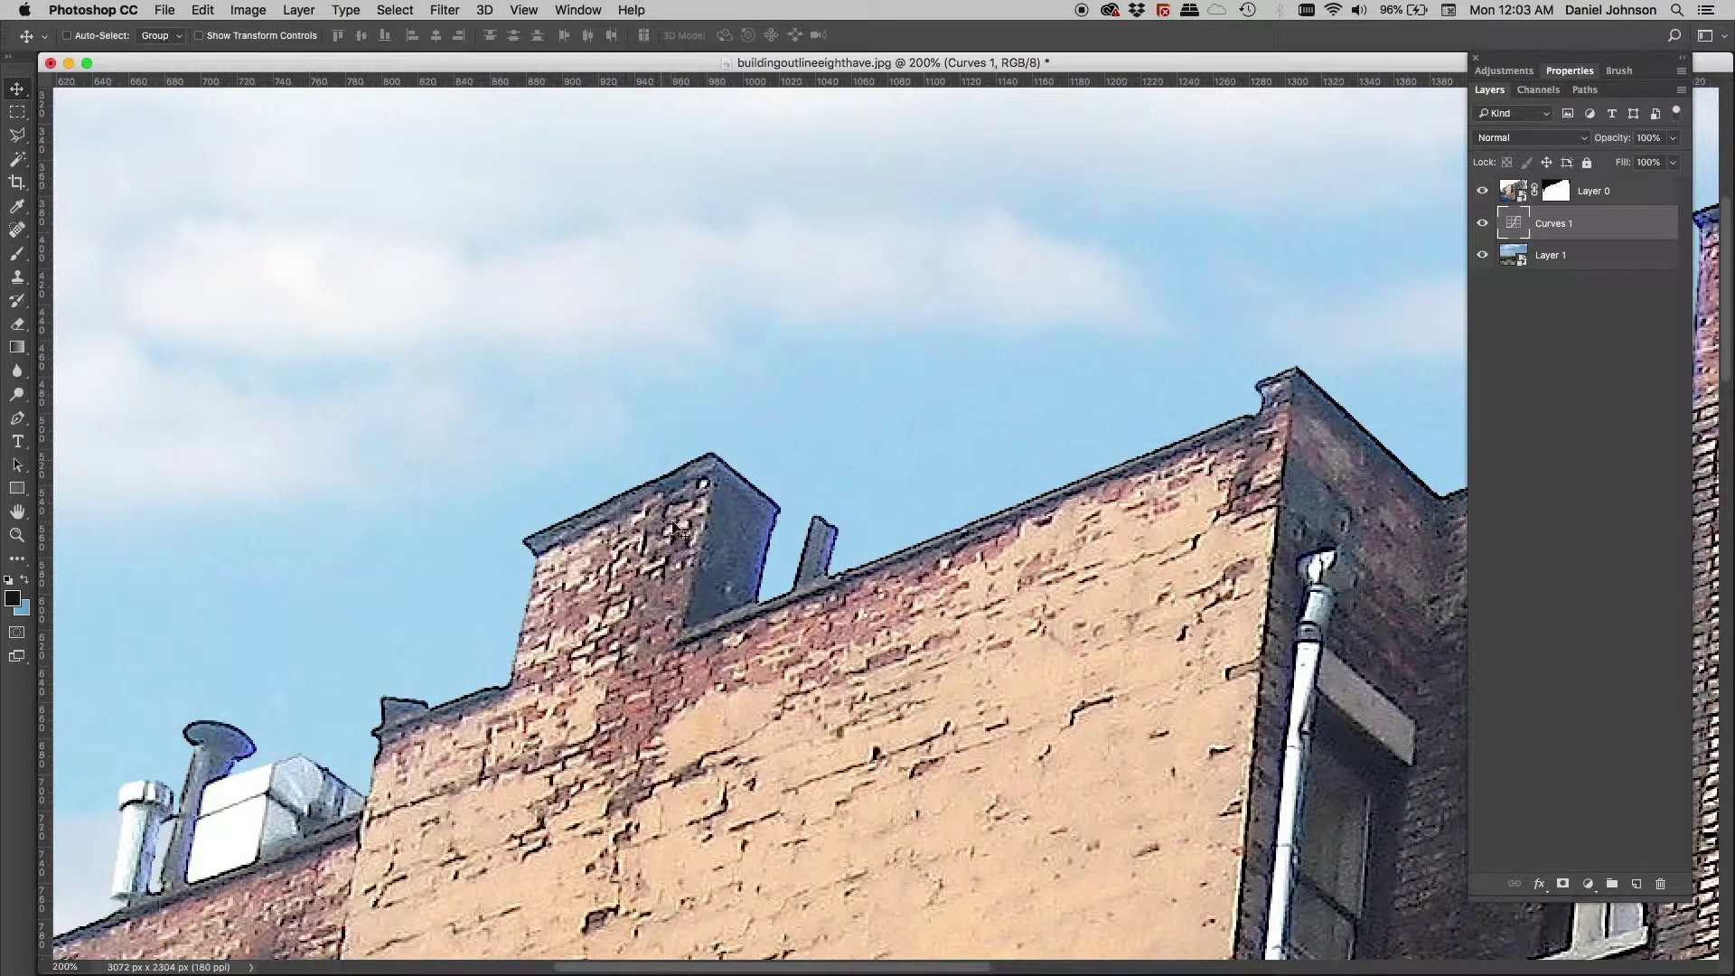
left_click_drag(516, 523, 788, 397)
left_click_drag(488, 589, 637, 407)
scroll(637, 407, "right", 10)
scroll(637, 407, "up", 5)
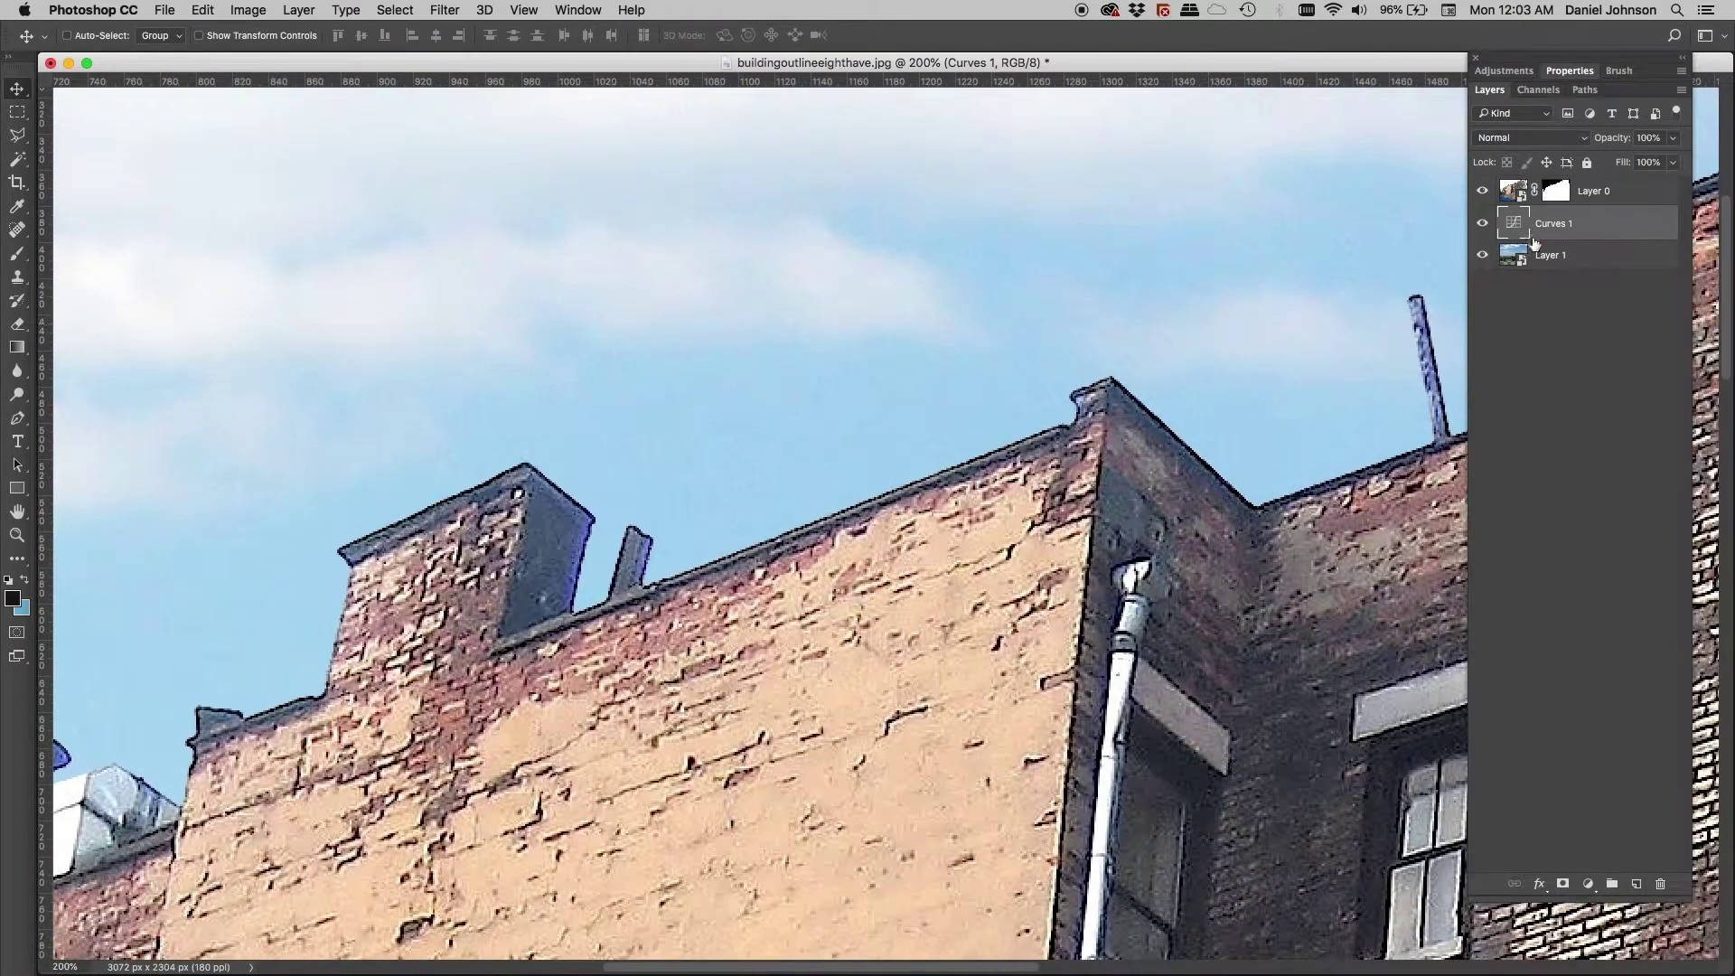
Step: Soften the building's layer mask edge with a 0.4 px feather
left_click(1554, 194)
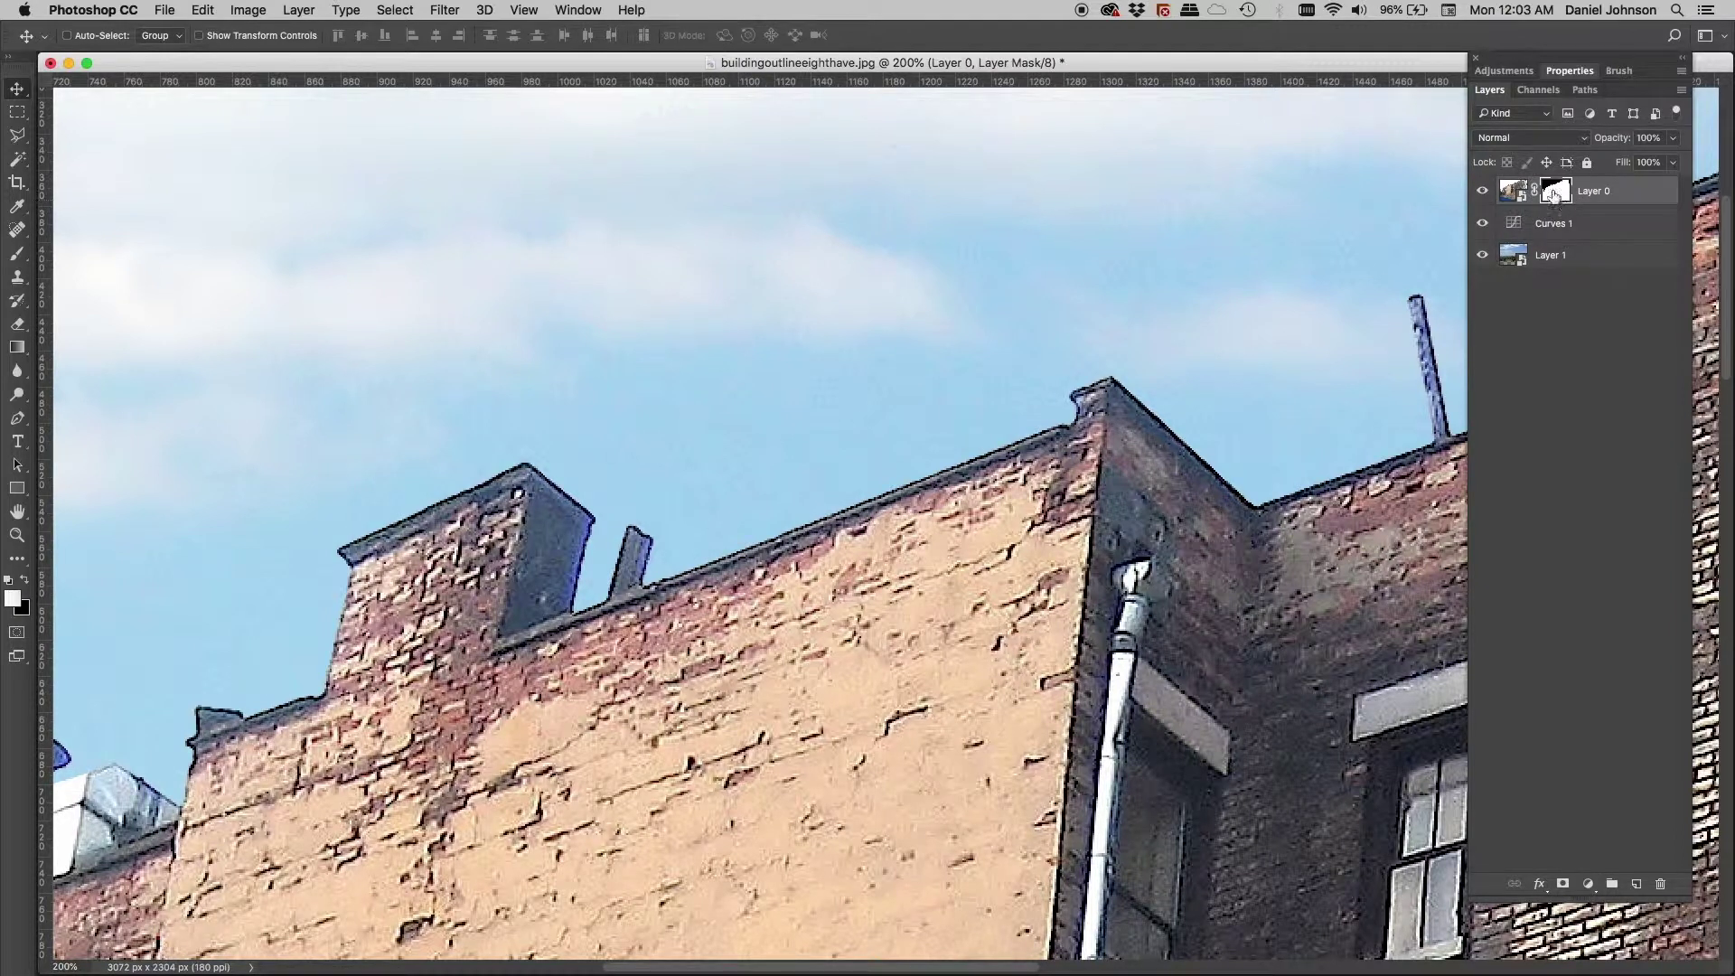
left_click(1568, 71)
left_click_drag(1487, 251, 1487, 252)
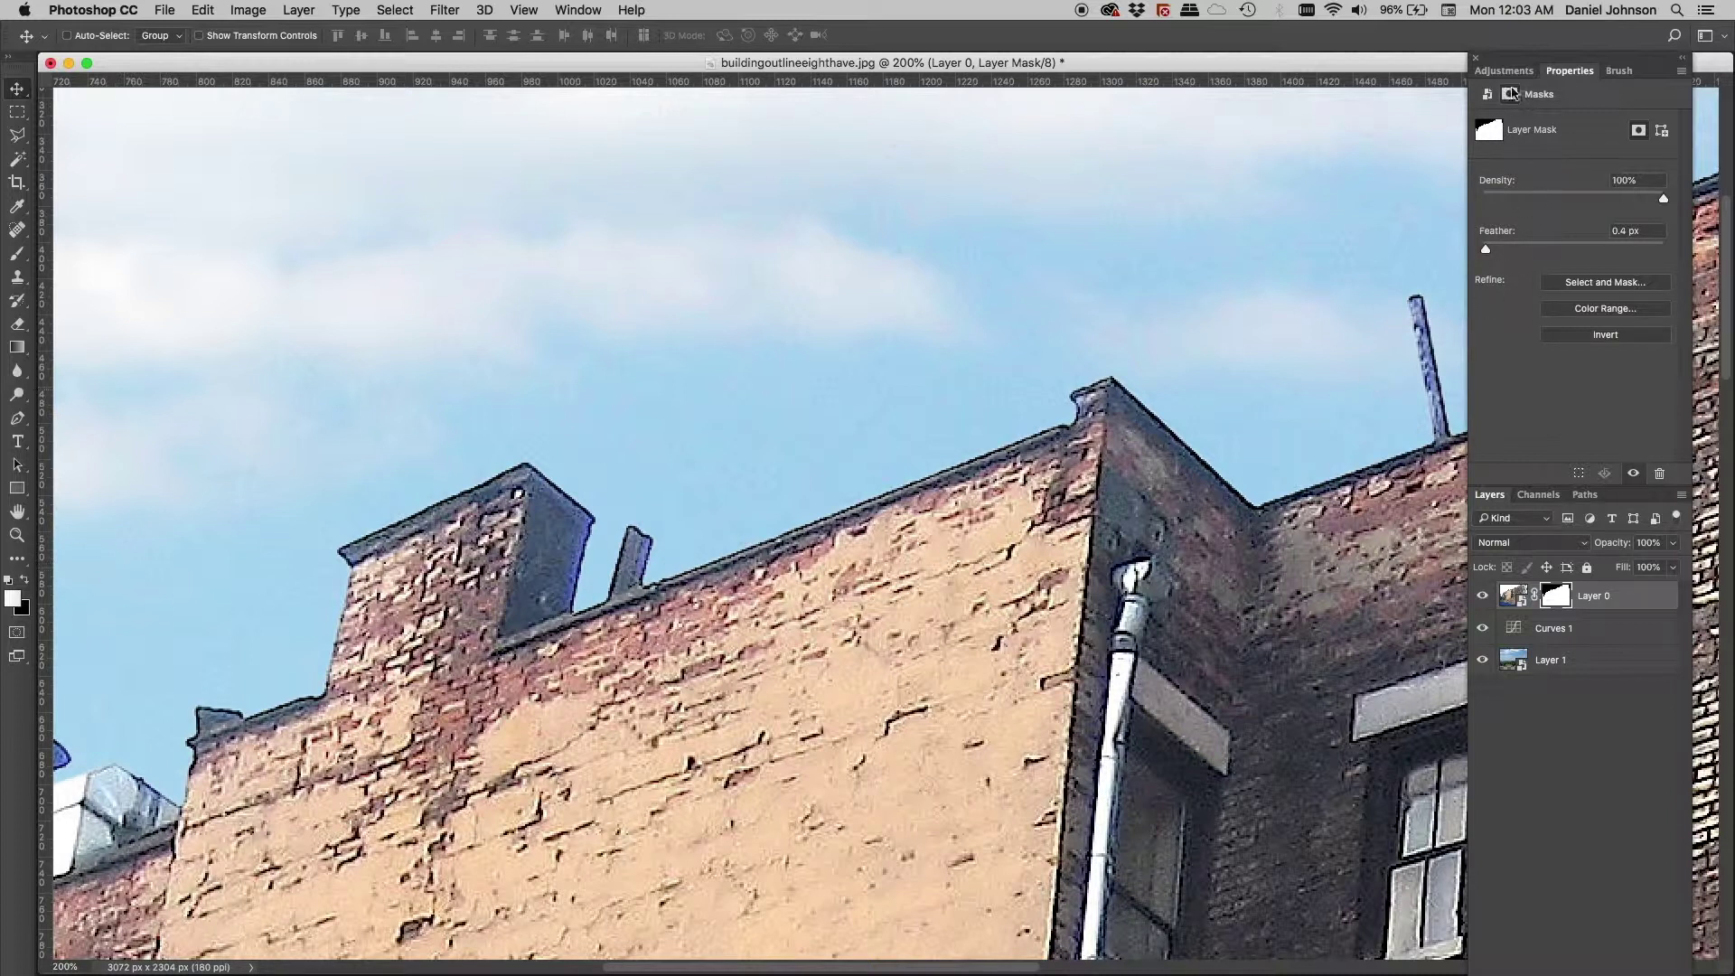
double_click(1573, 70)
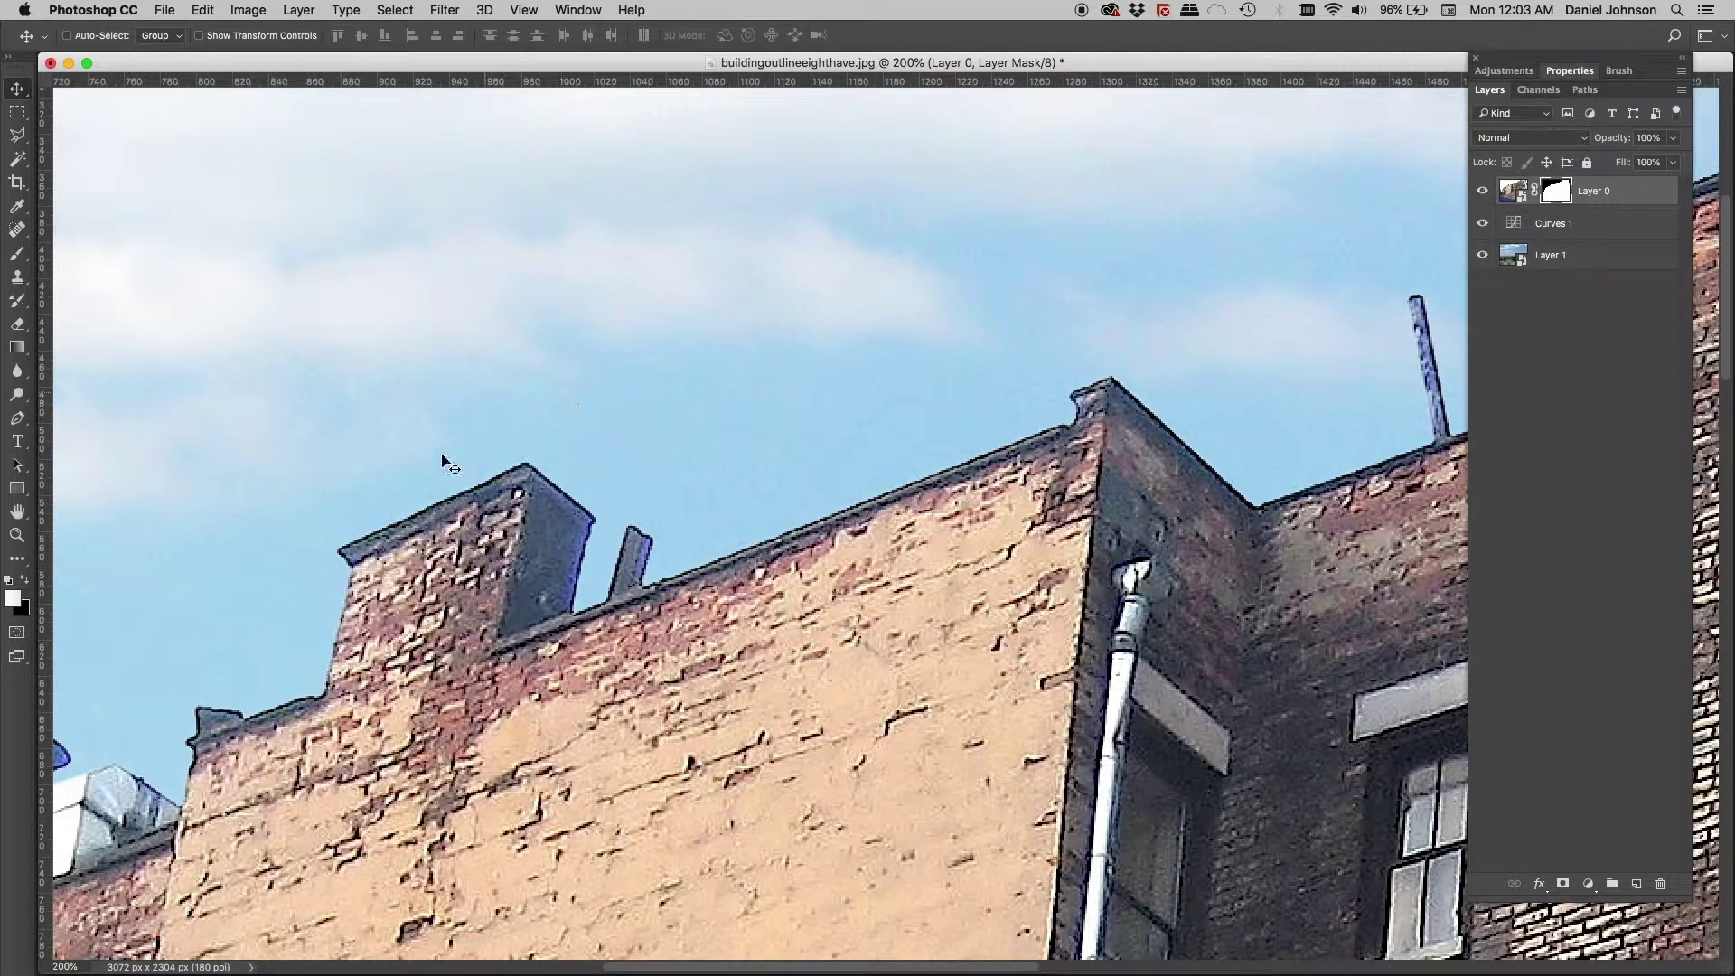
Step: Inspect the feathered mask edge along the dark brick building, its roof pipes and the neighbouring structures for leftover fringing
scroll(449, 465, "left", 15)
scroll(449, 465, "down", 5)
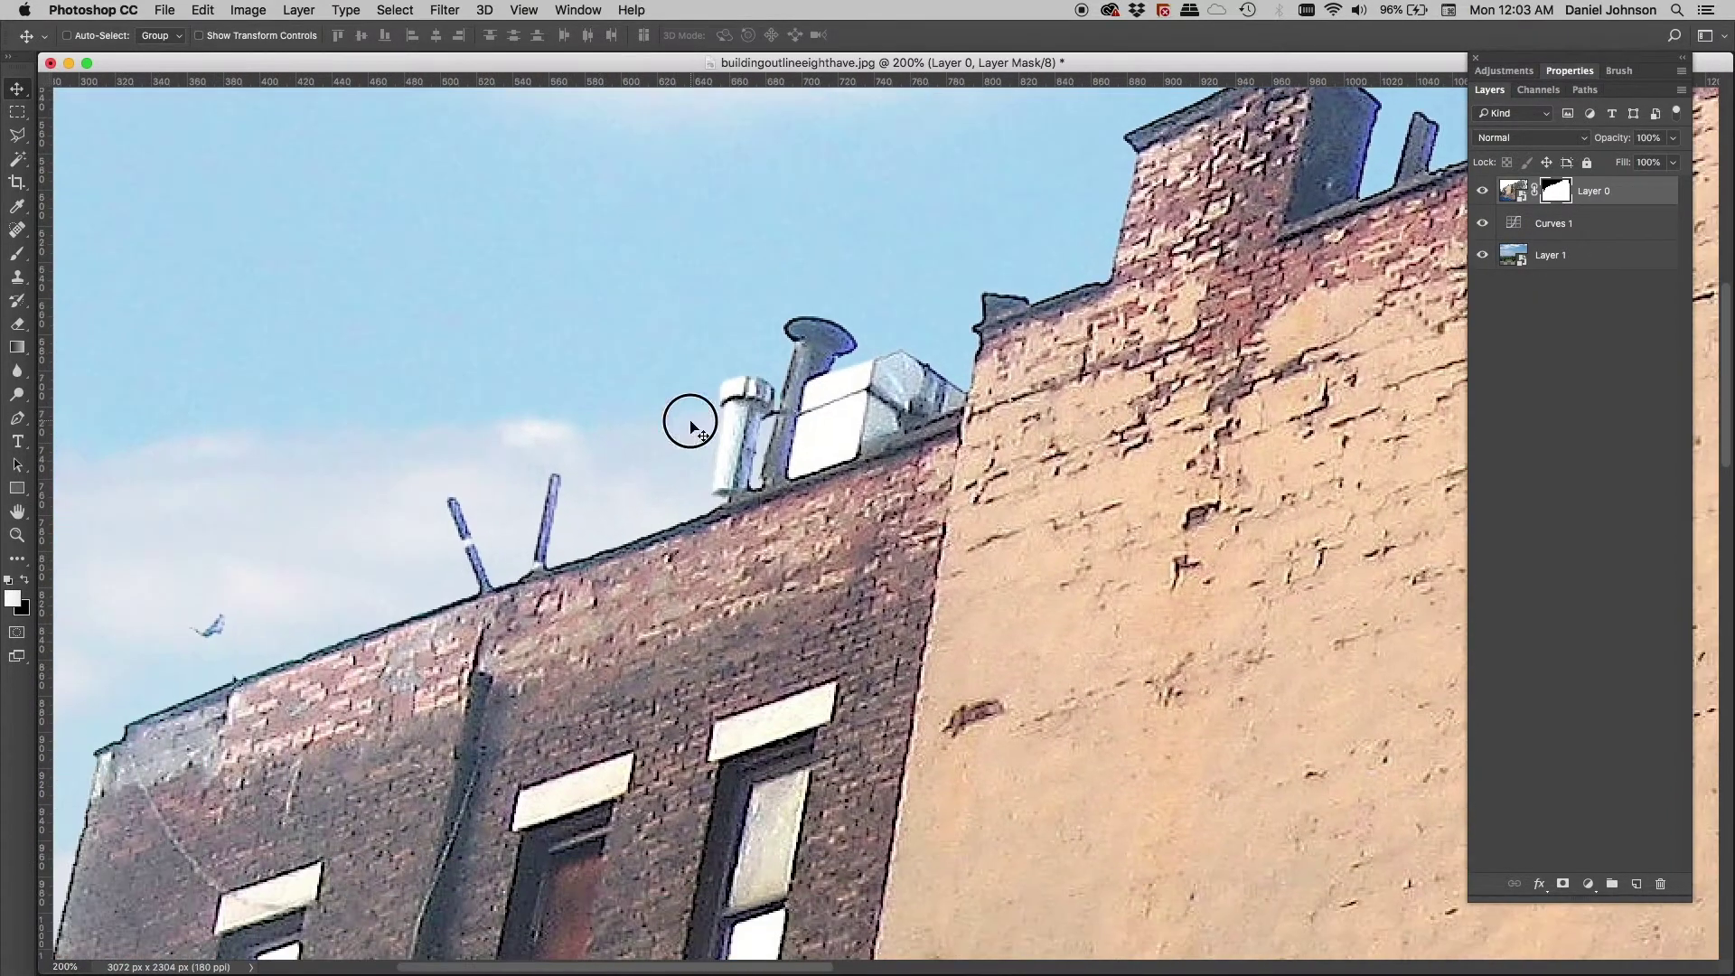
scroll(690, 421, "left", 15)
scroll(691, 421, "down", 15)
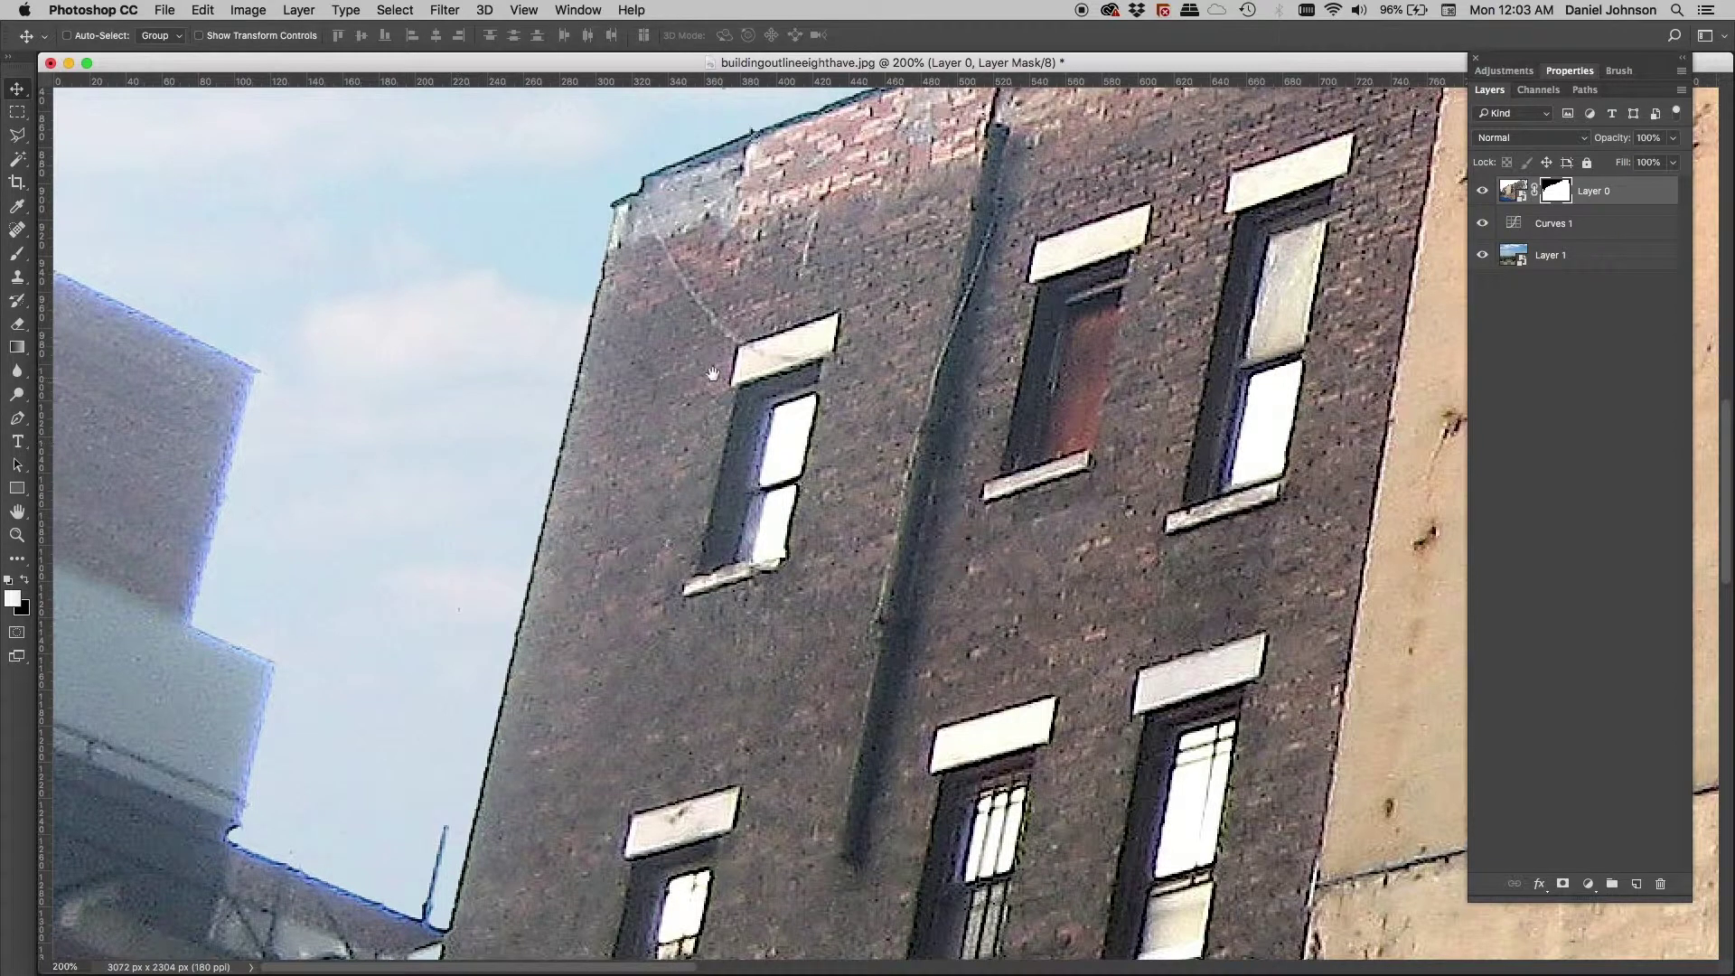
left_click_drag(712, 373, 387, 620)
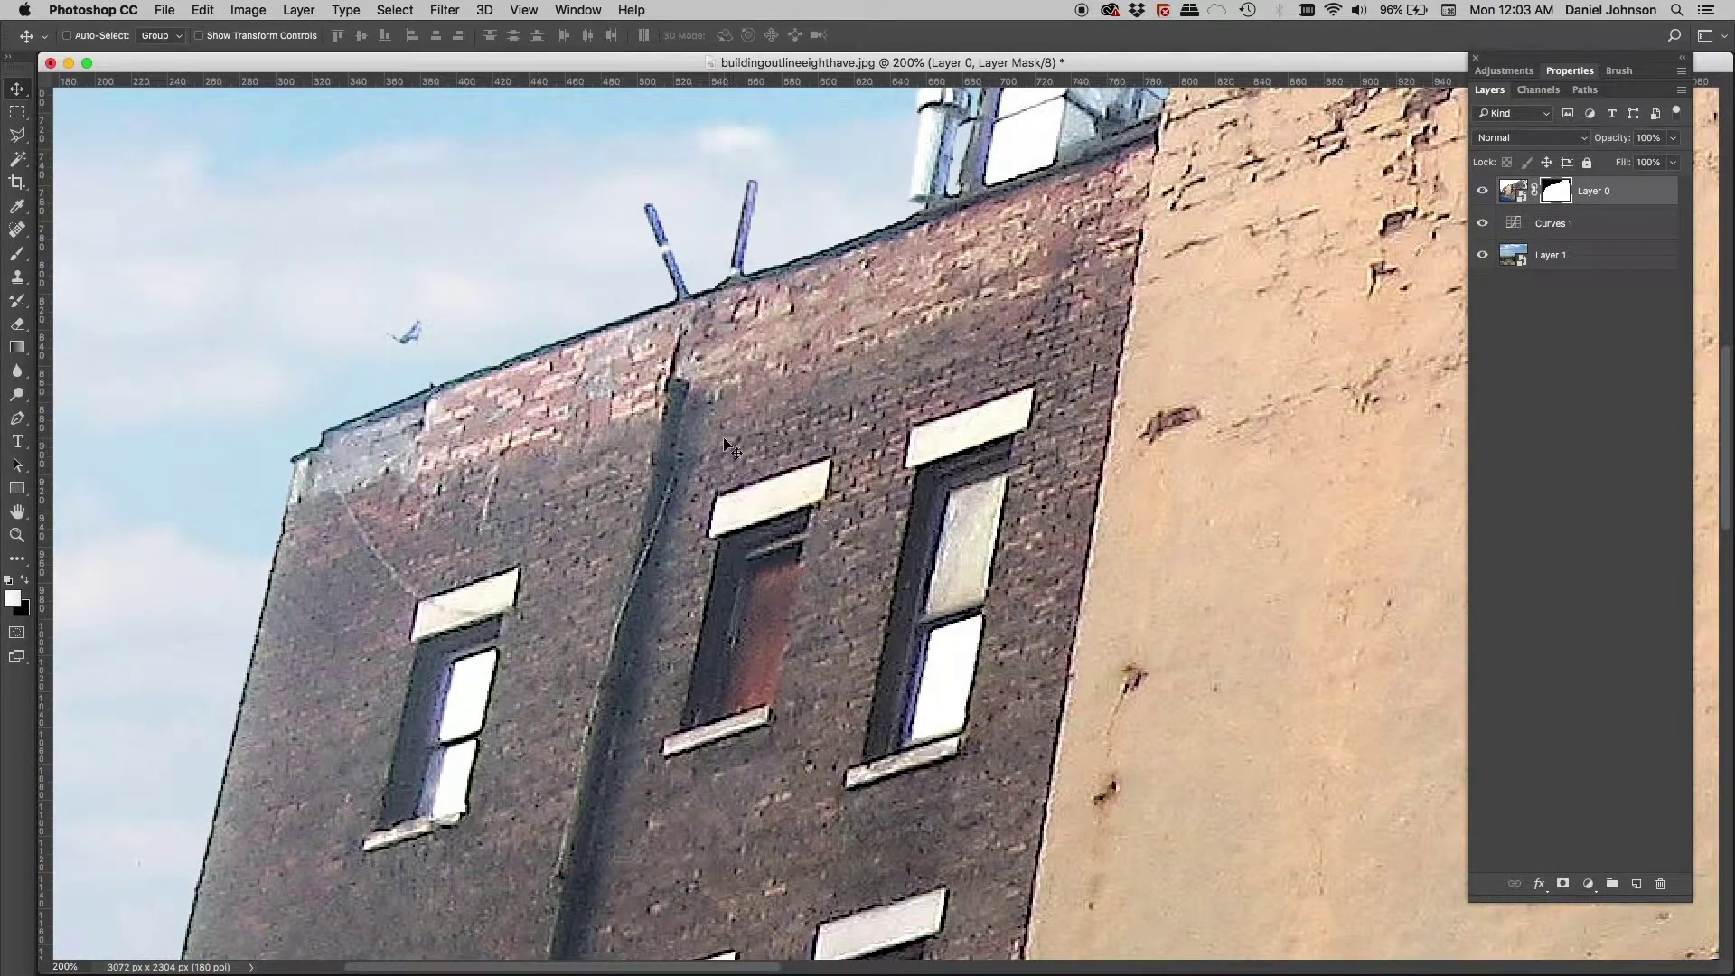
left_click_drag(651, 496, 692, 580)
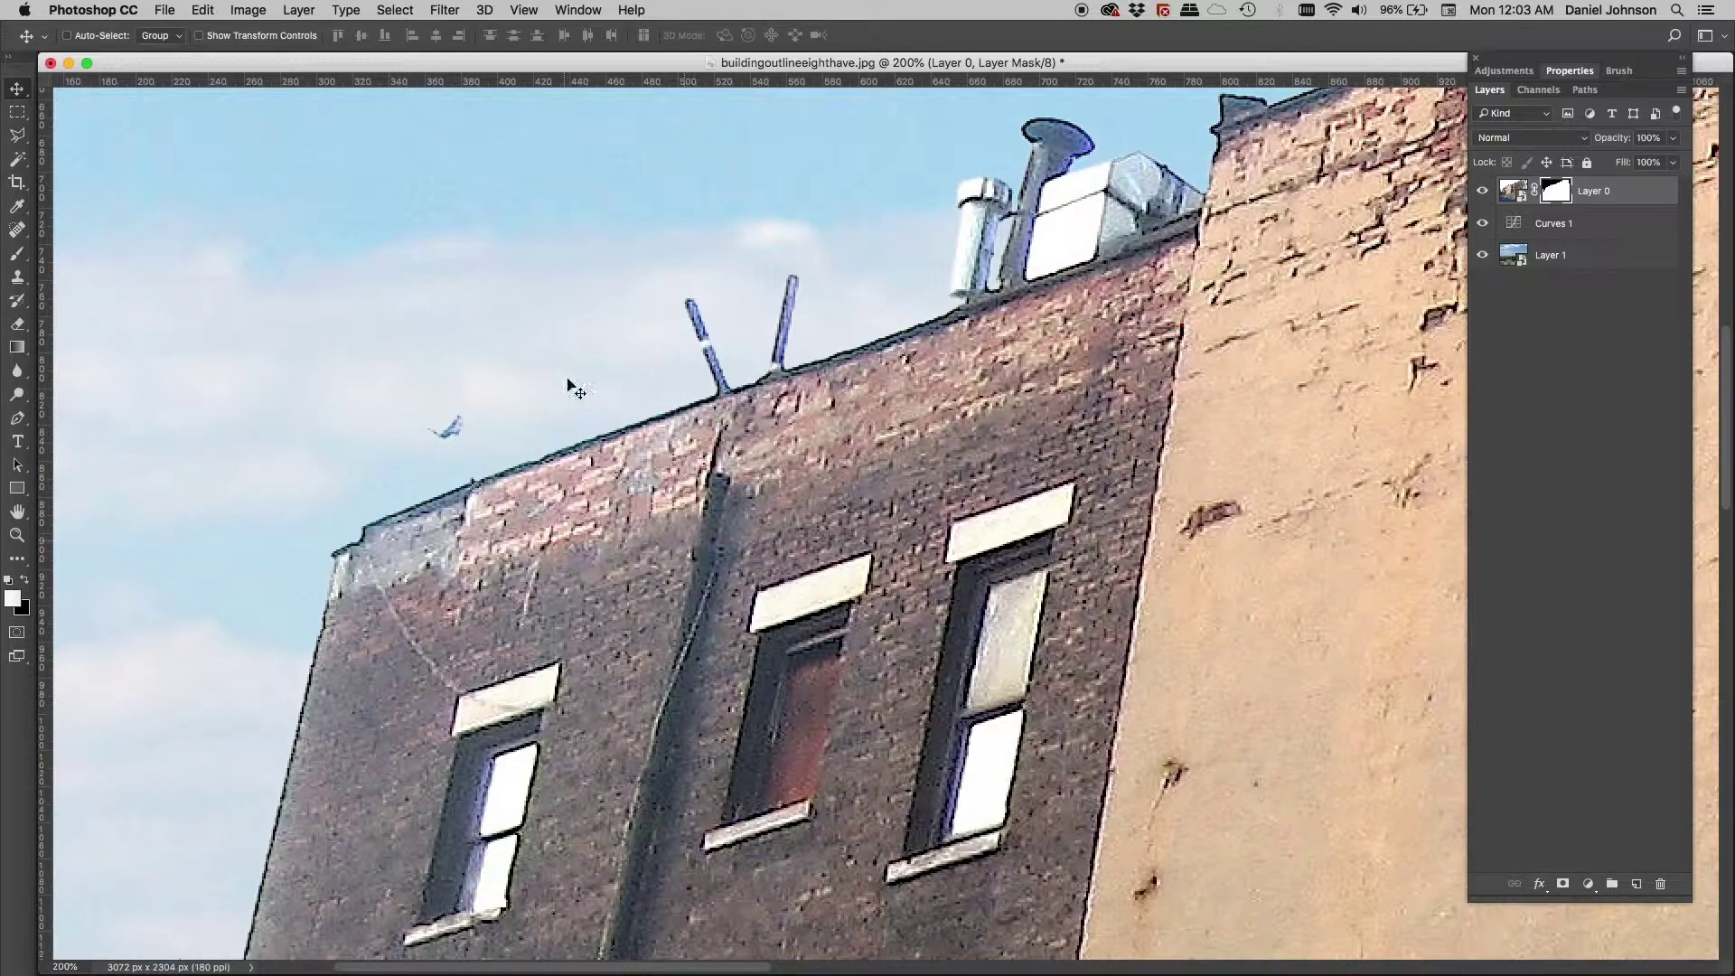
scroll(627, 445, "down", 3)
scroll(626, 444, "left", 2)
scroll(626, 445, "down", 5)
scroll(627, 445, "left", 2)
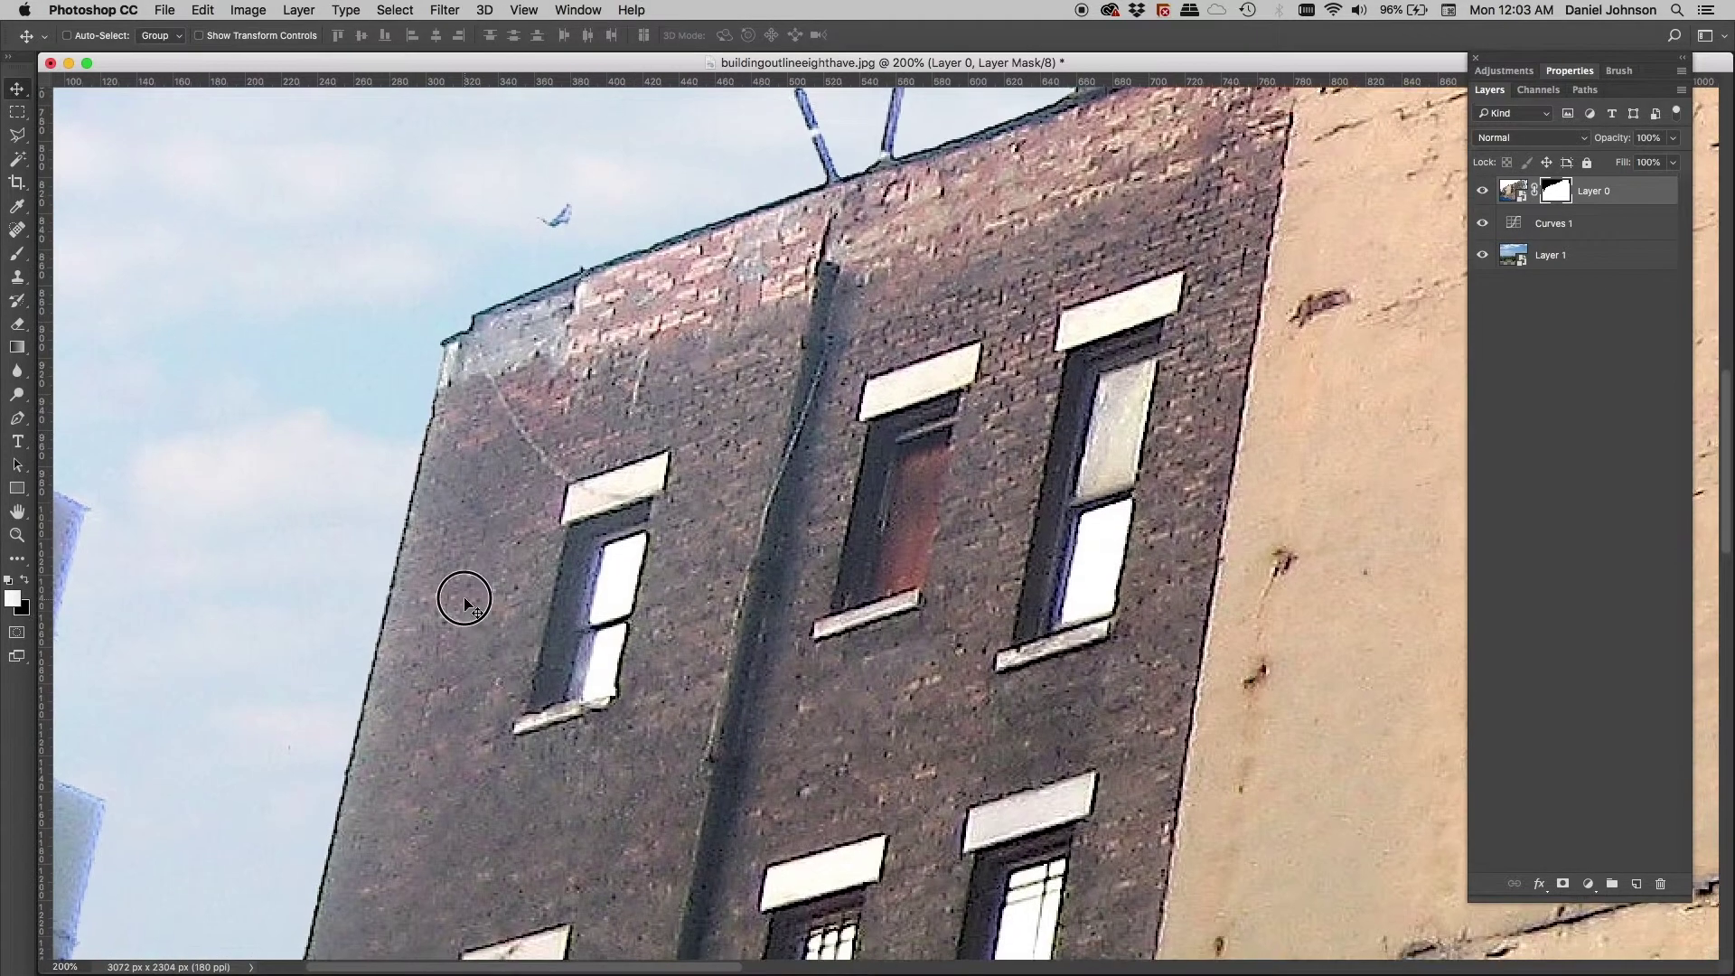
scroll(648, 537, "up", 10)
scroll(648, 537, "right", 5)
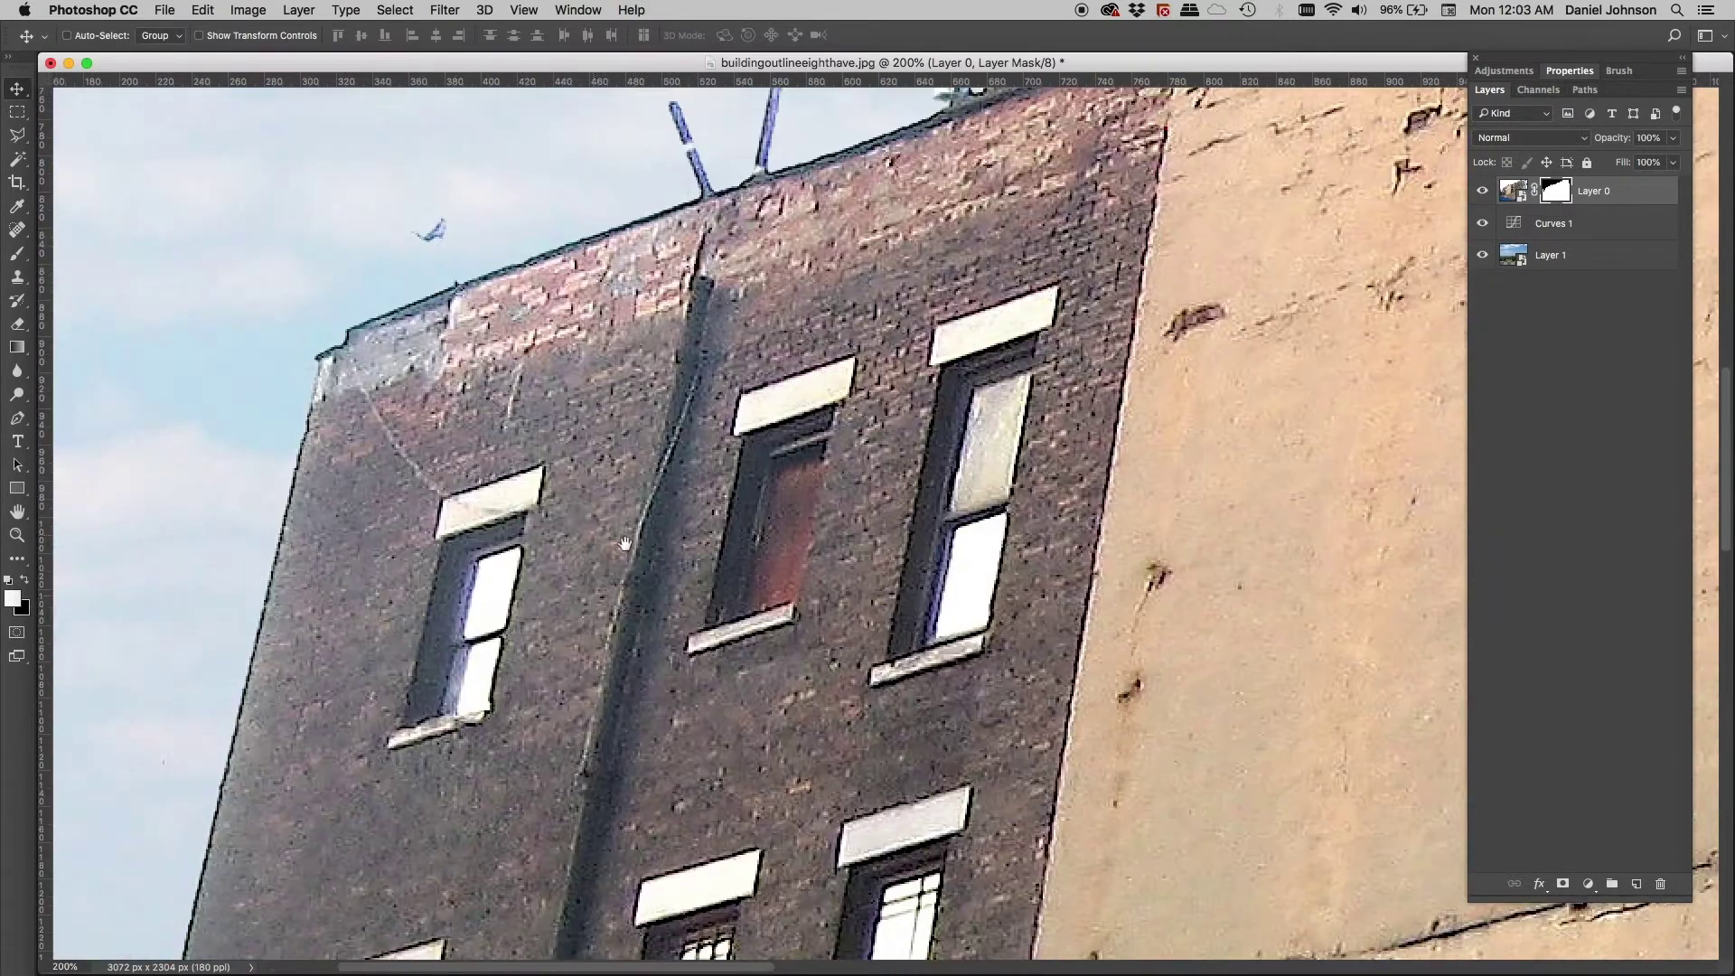
scroll(699, 647, "up", 1)
scroll(700, 647, "right", 2)
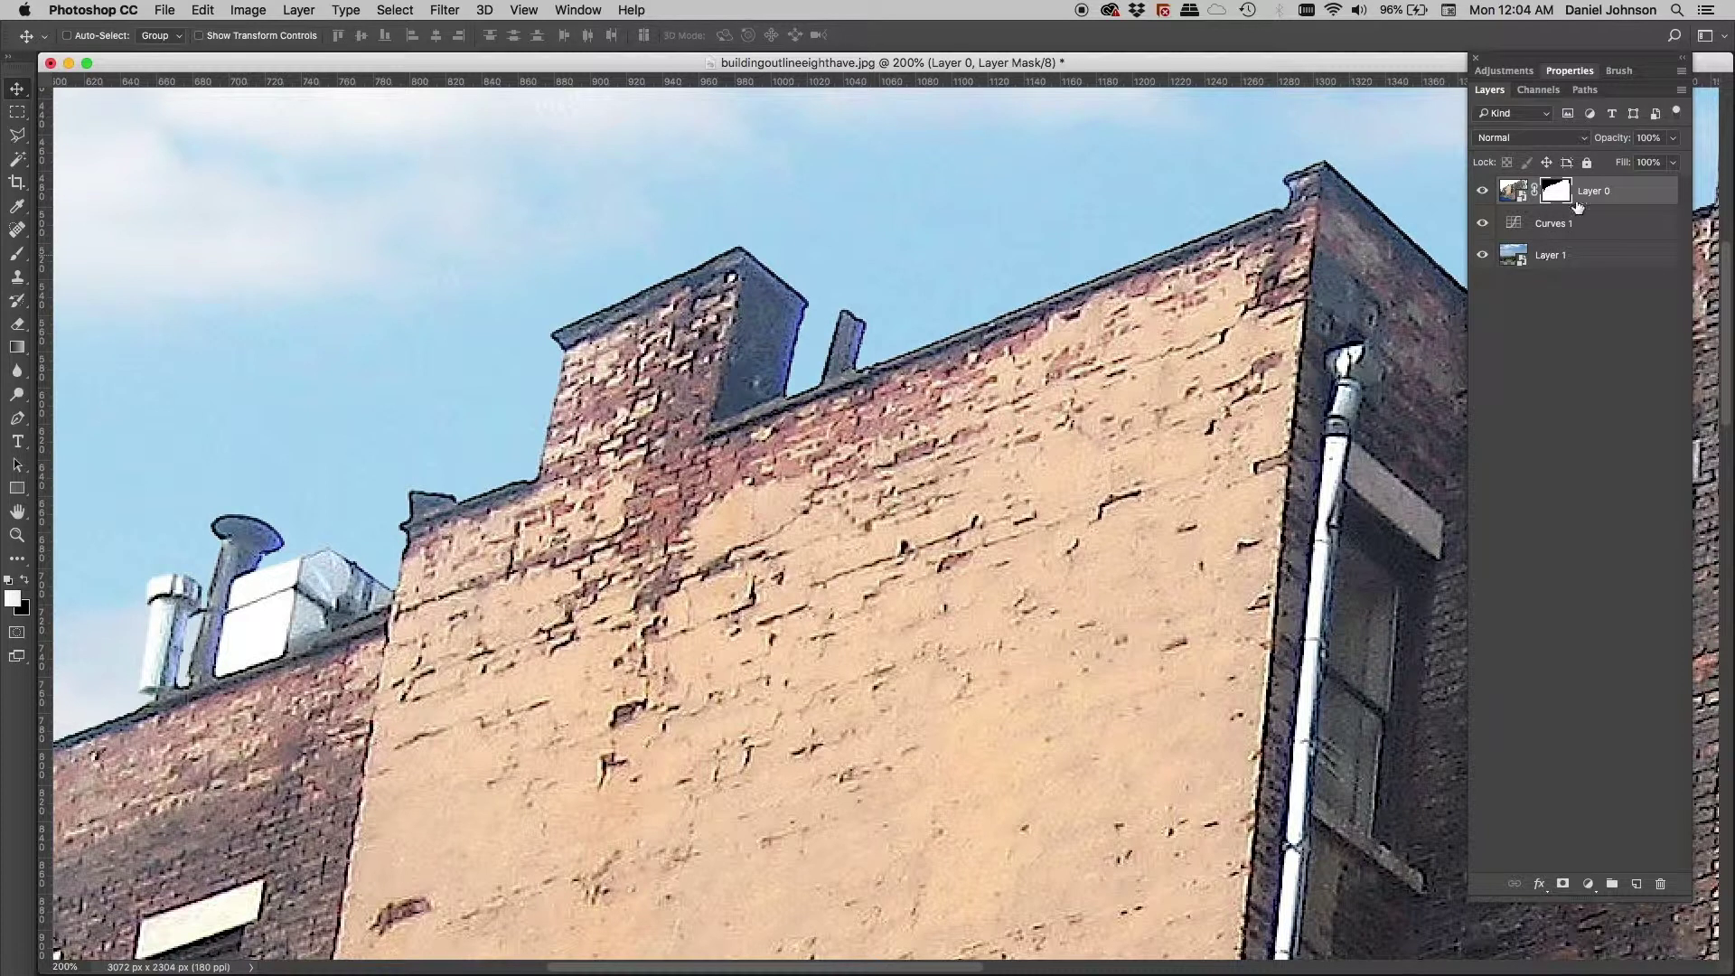
Step: Apply a Gaussian Blur smart filter with a 0.4 pixel radius to the building image on Layer 0
left_click(1514, 190)
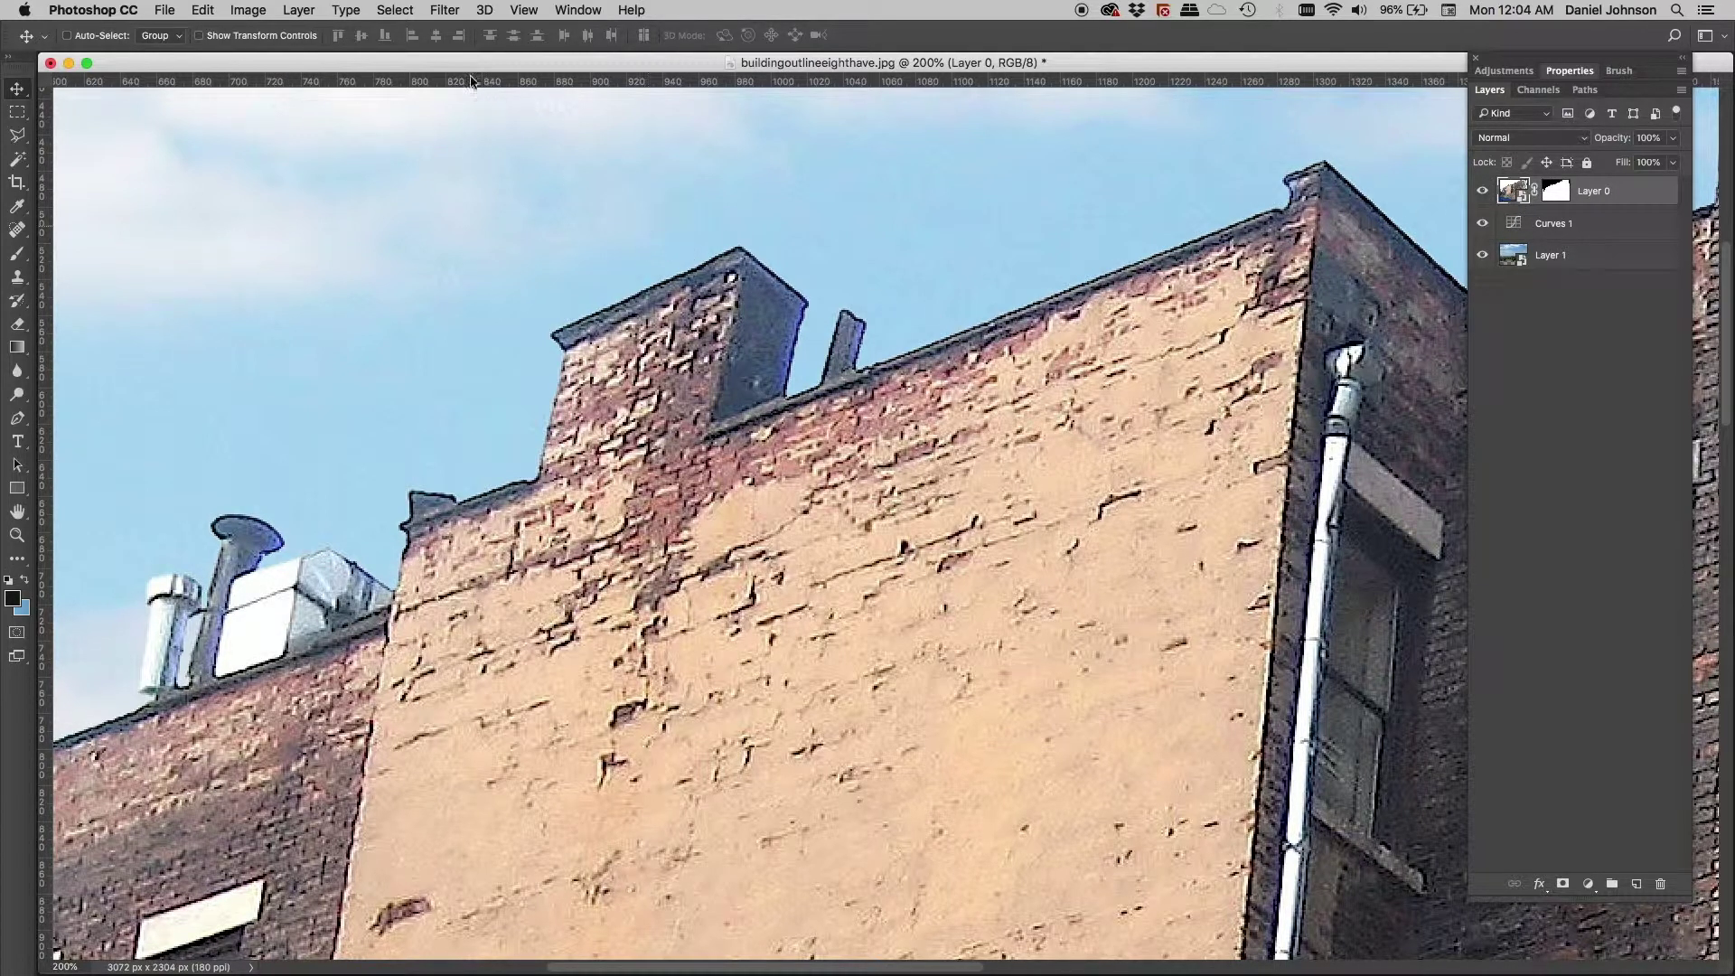
left_click(446, 10)
mouse_move(532, 225)
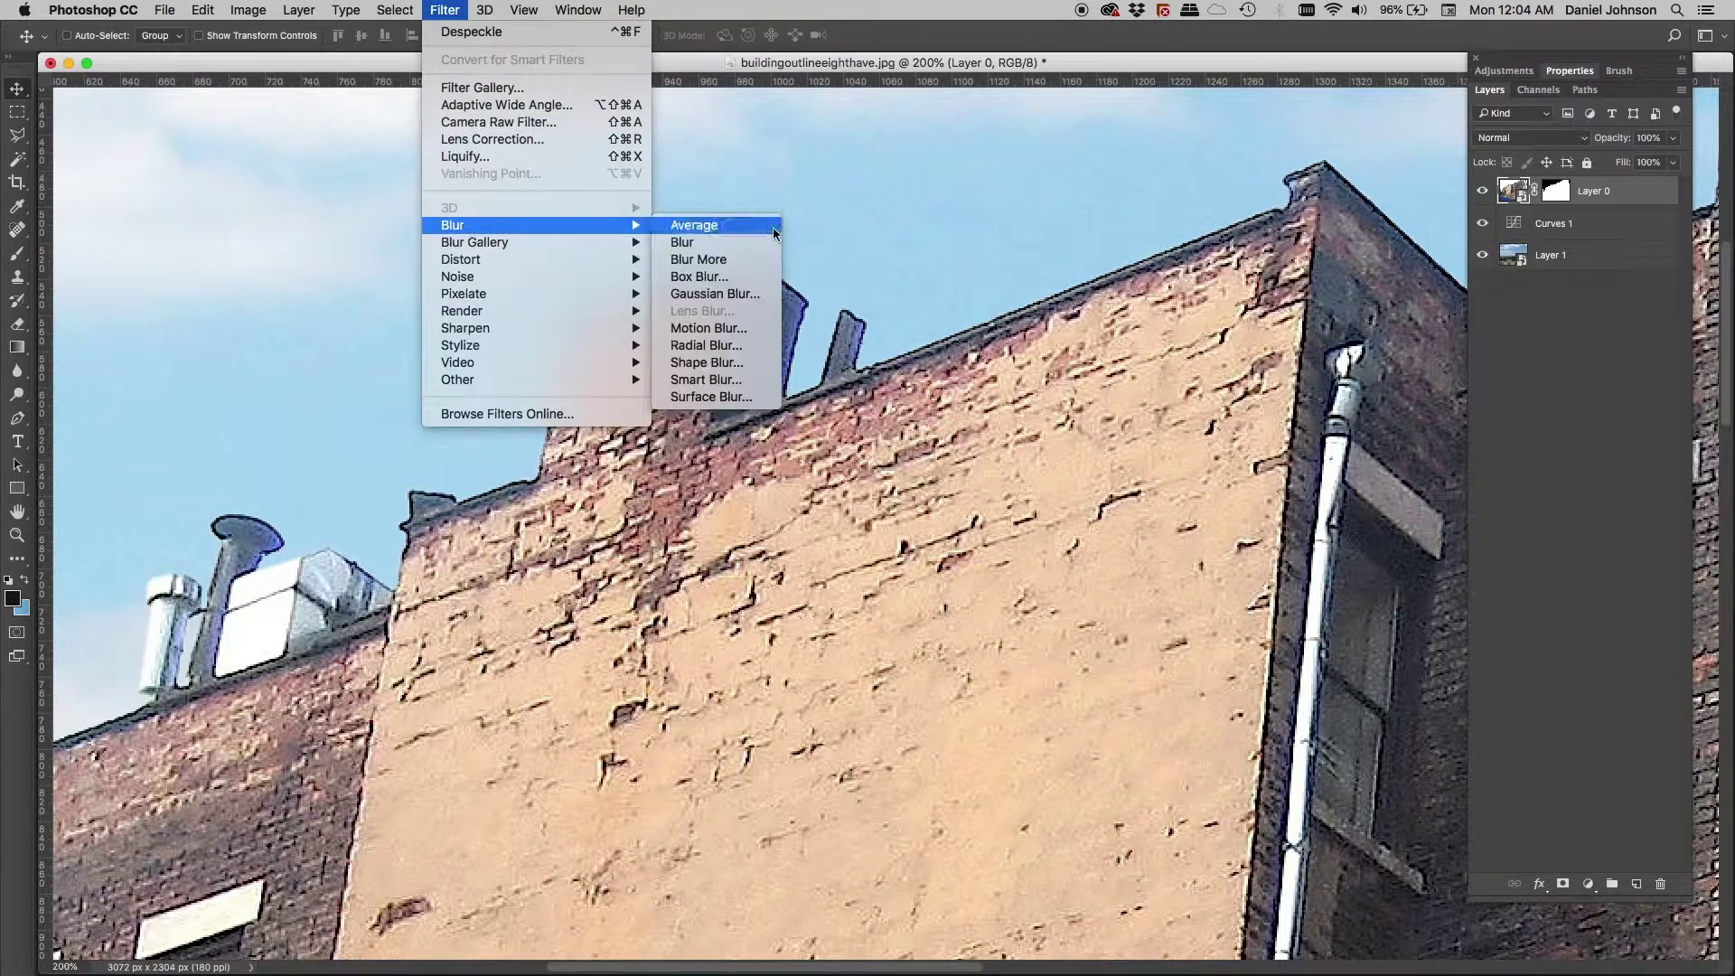
left_click(729, 293)
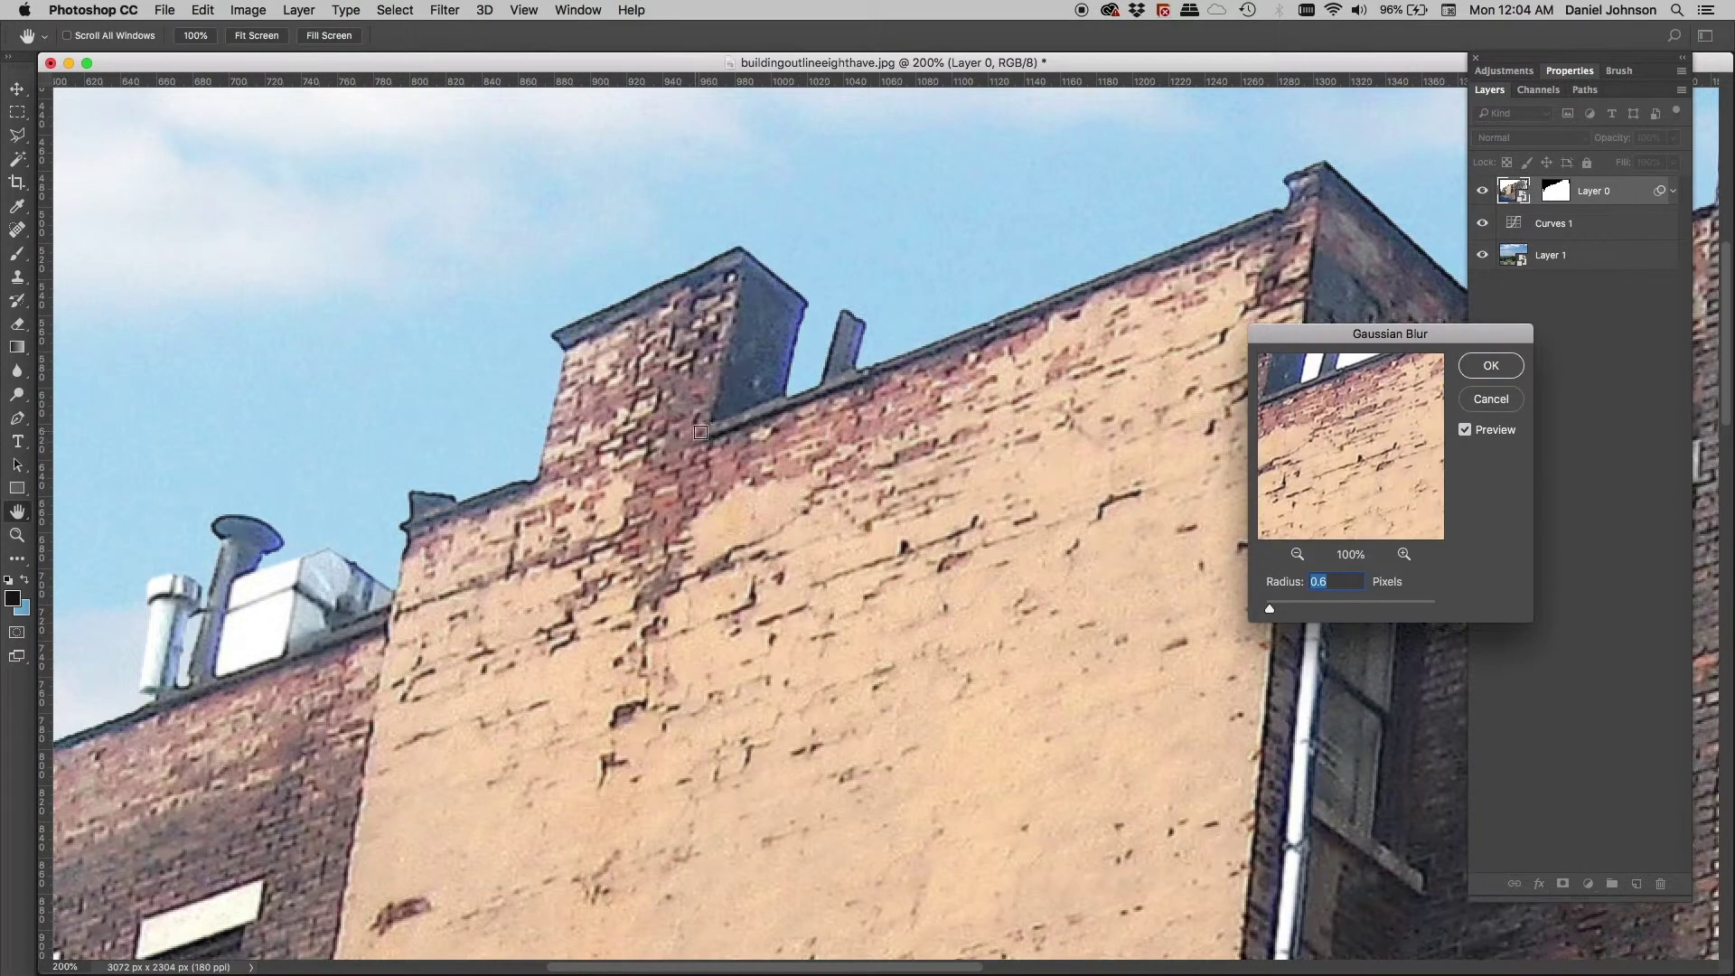
left_click(888, 451)
left_click_drag(1272, 613, 1269, 613)
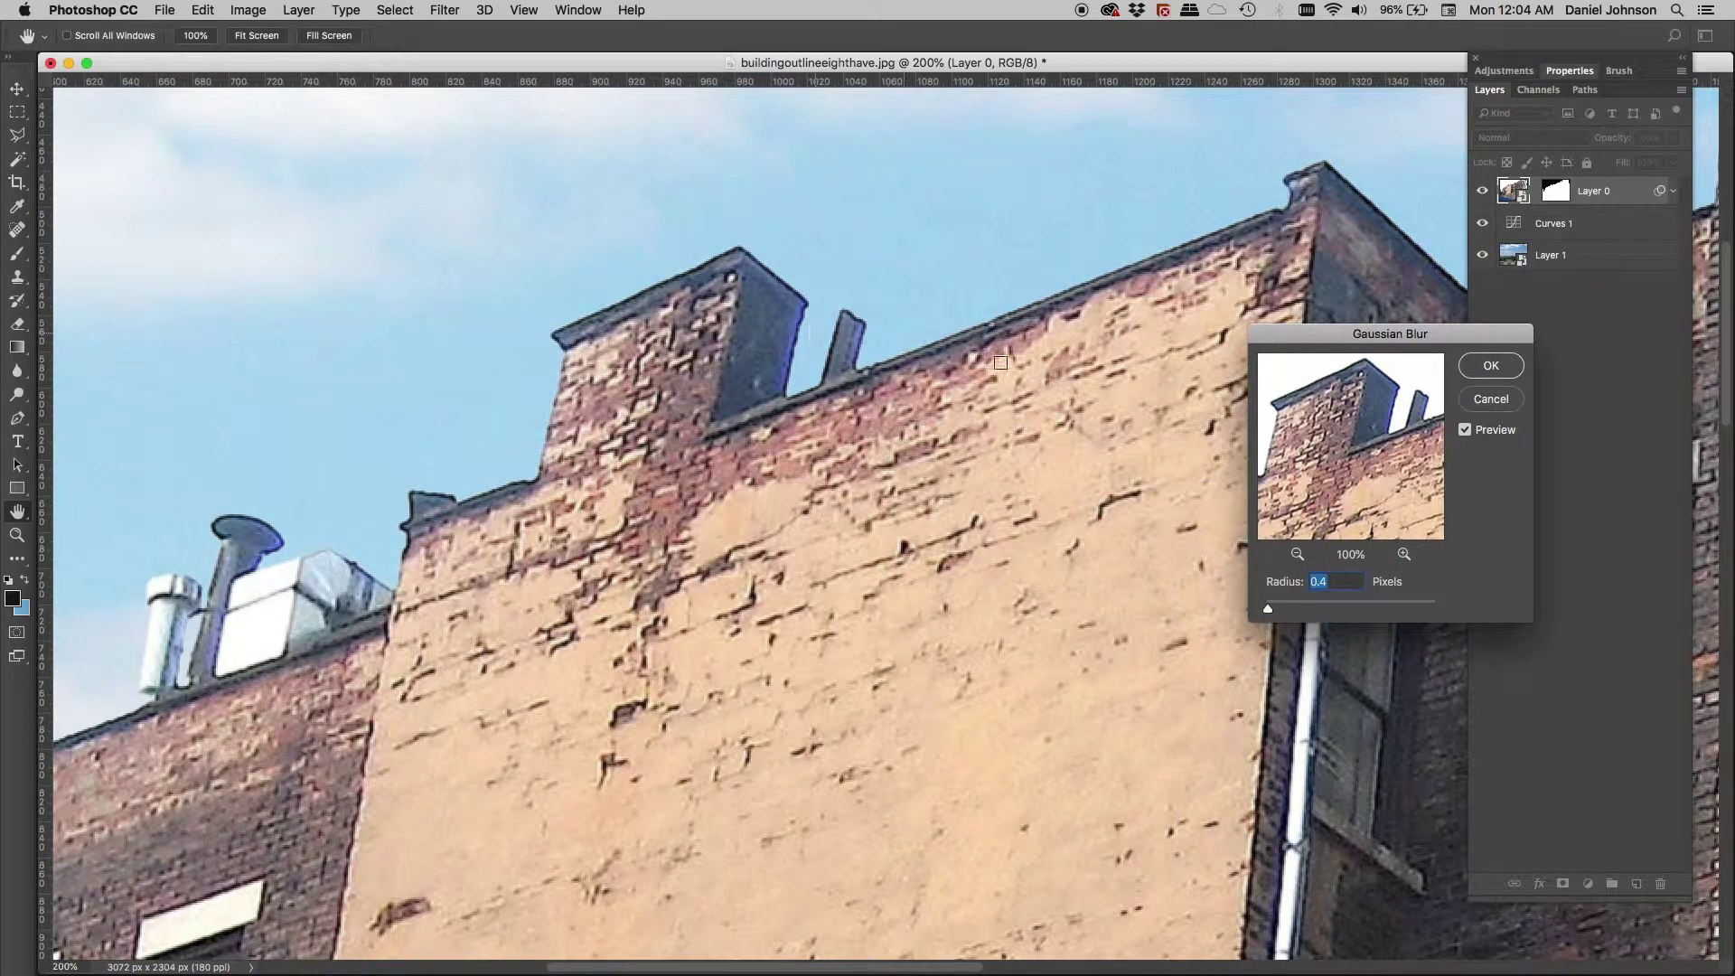
left_click(1489, 366)
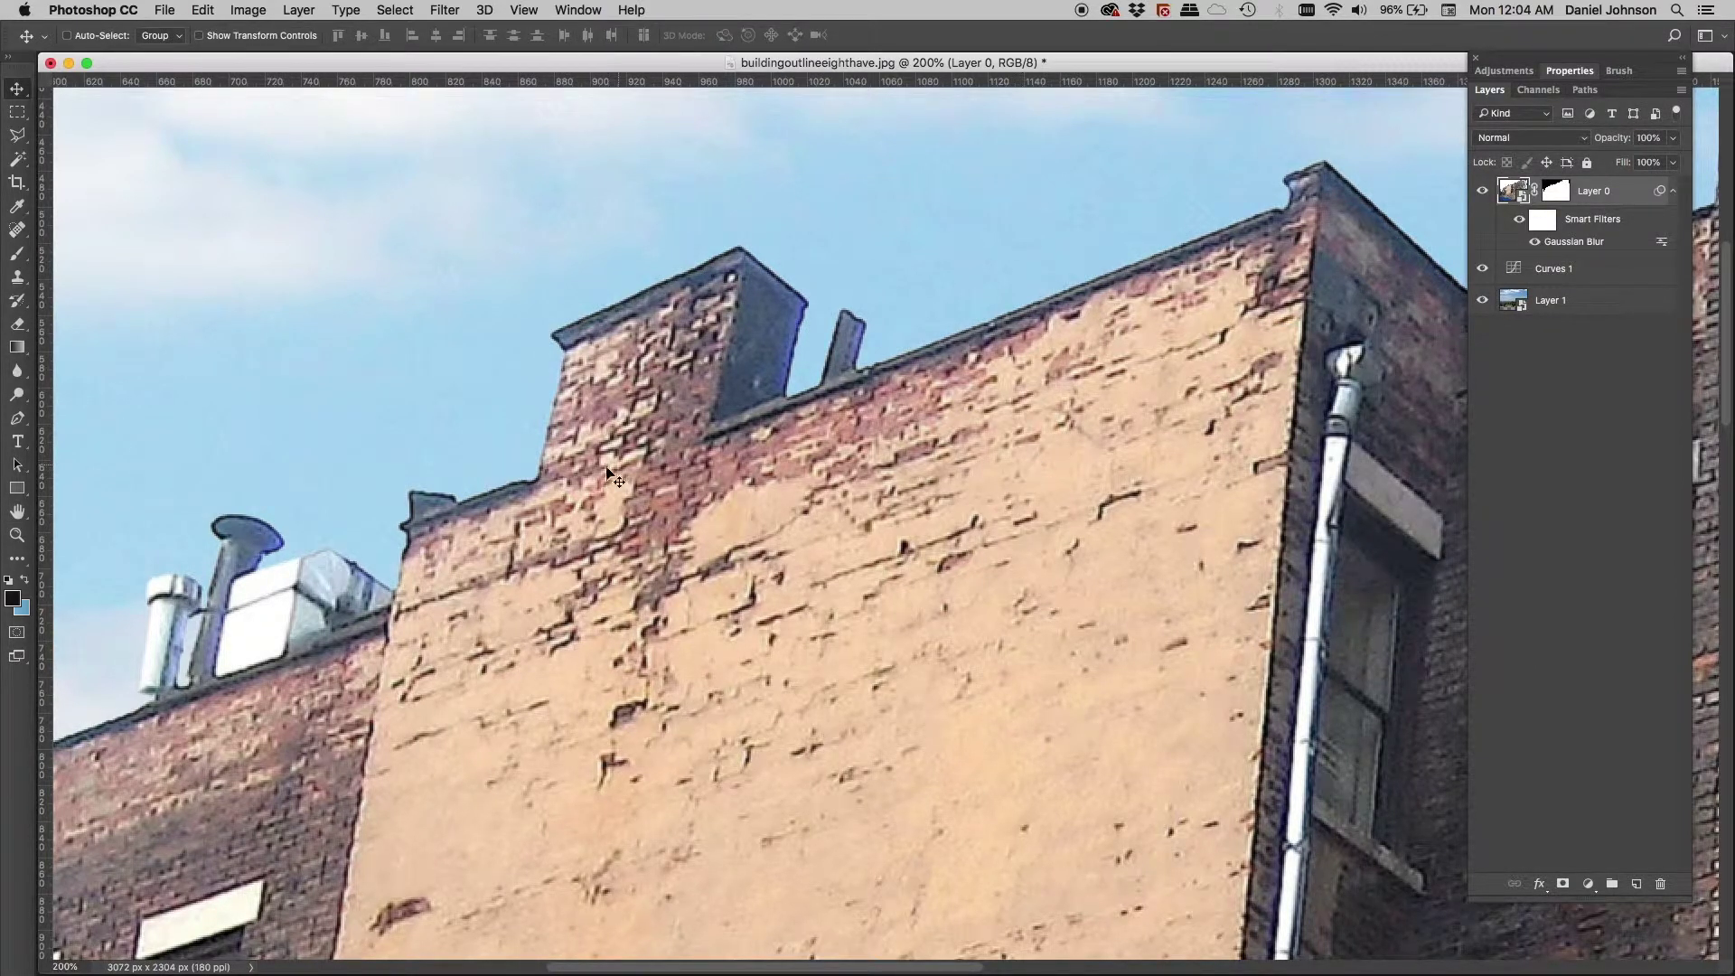
Step: Try the Add Noise filter on the building layer with the amount set to 28.33%
key("h")
left_click_drag(789, 384, 664, 499)
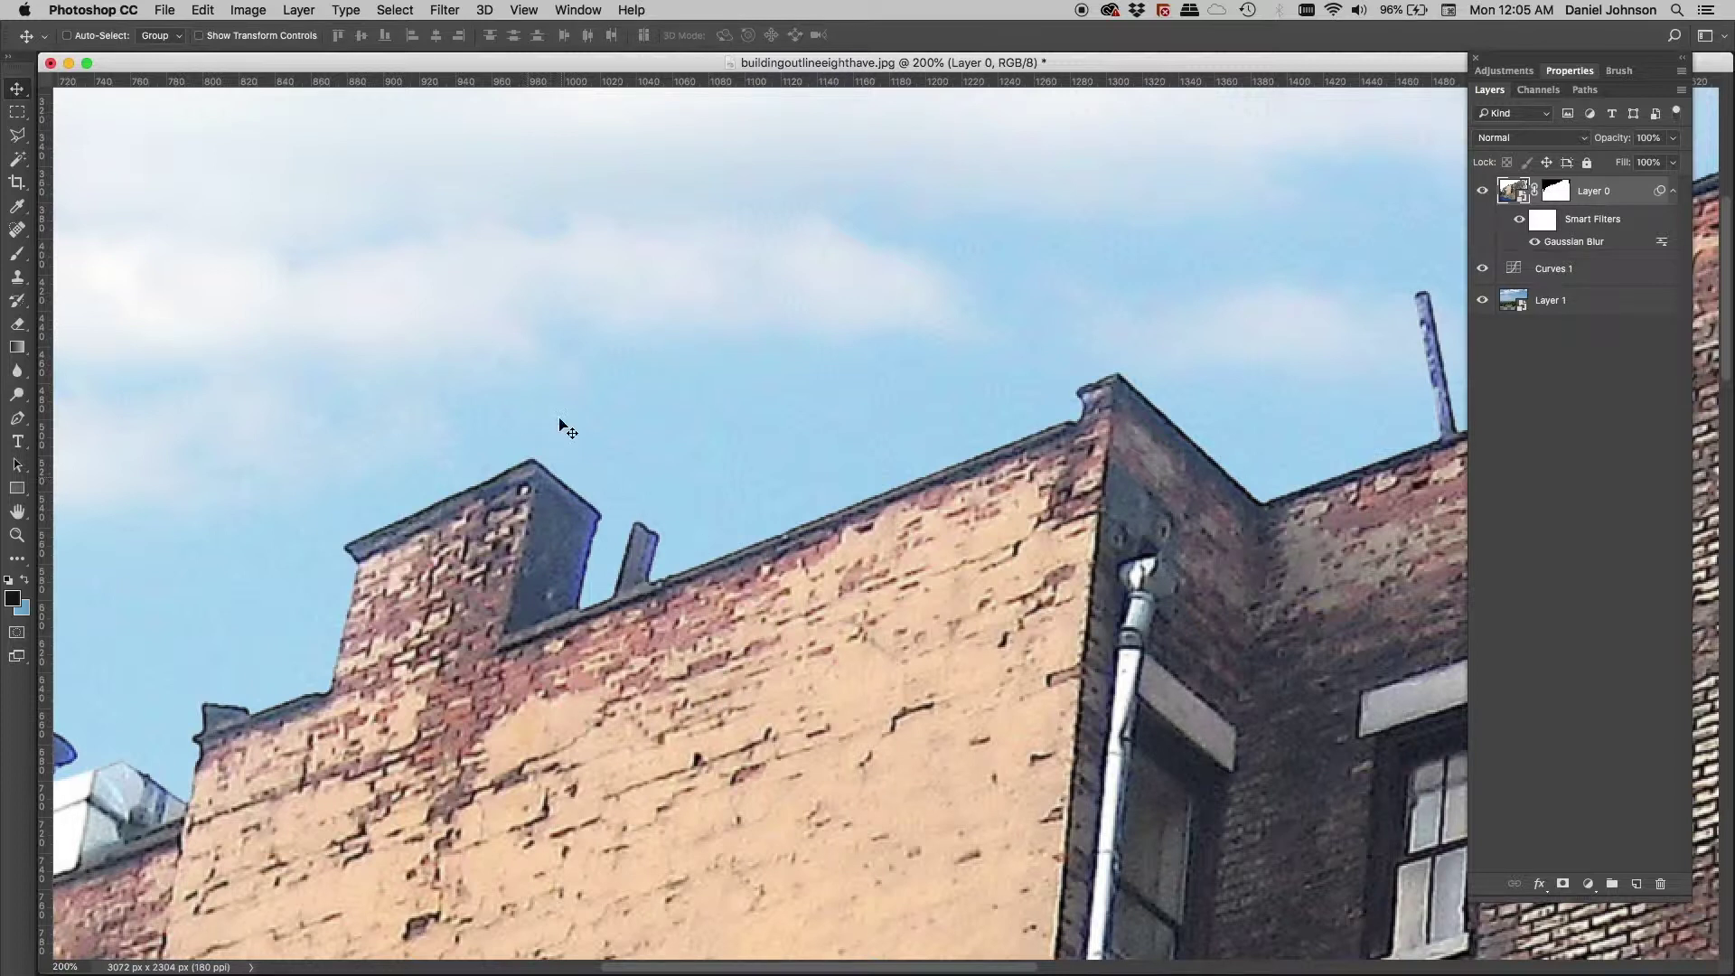
left_click(445, 12)
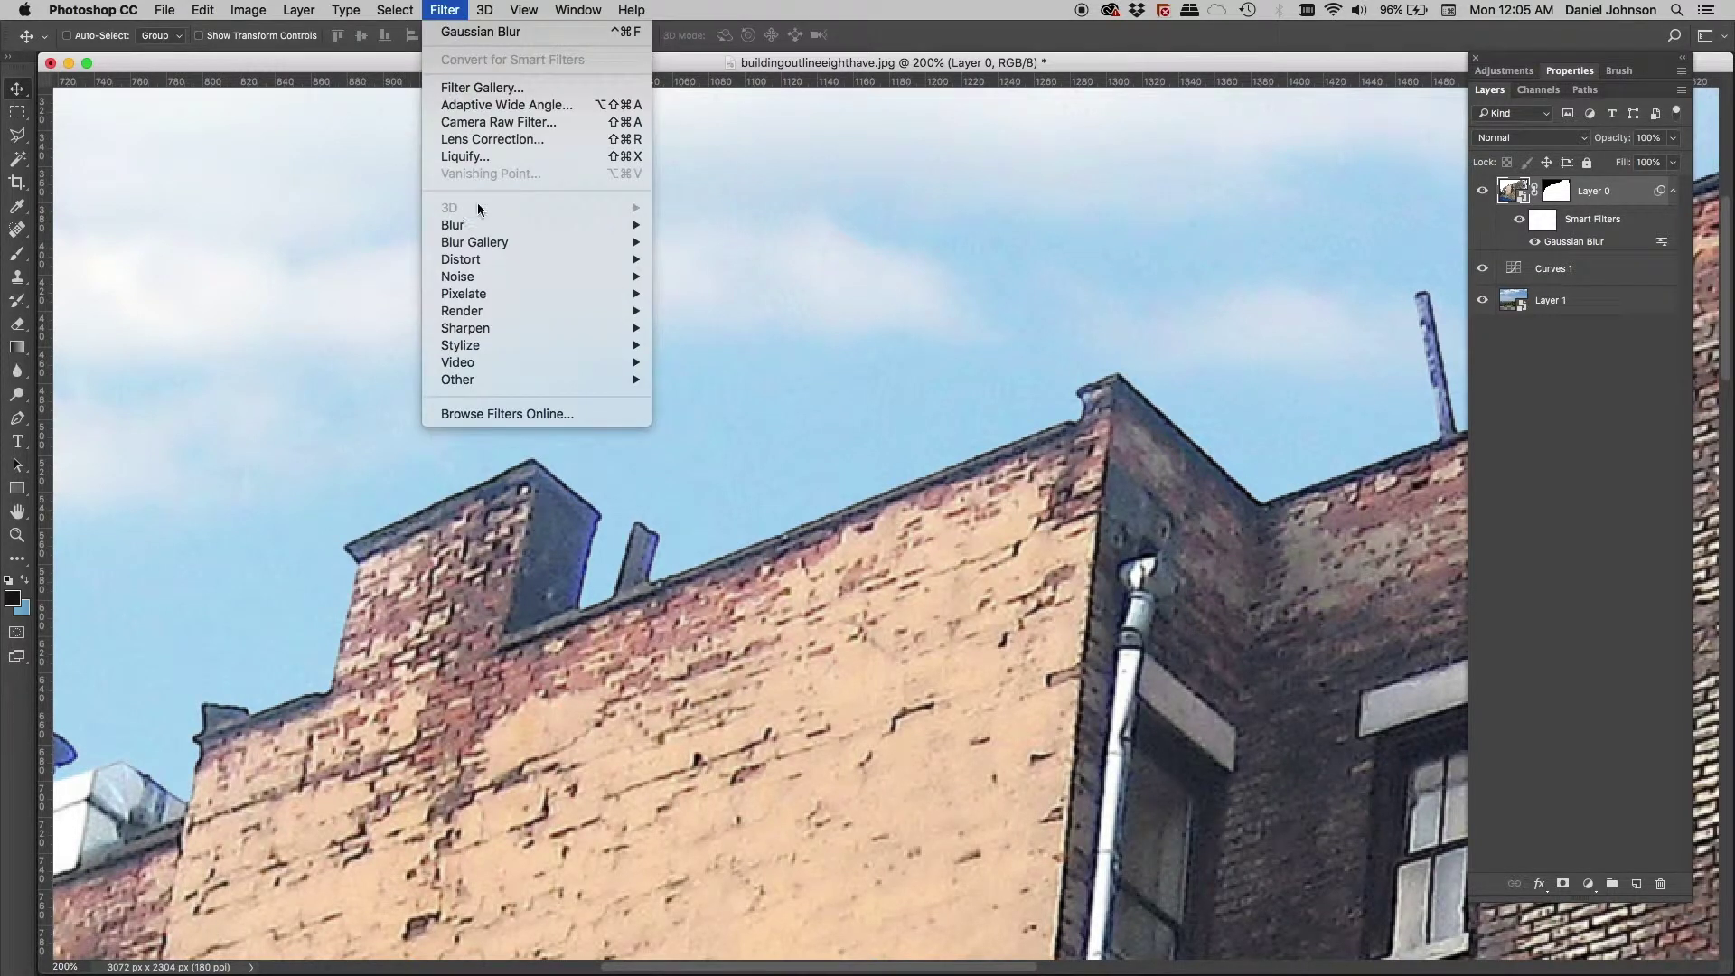
mouse_move(473, 276)
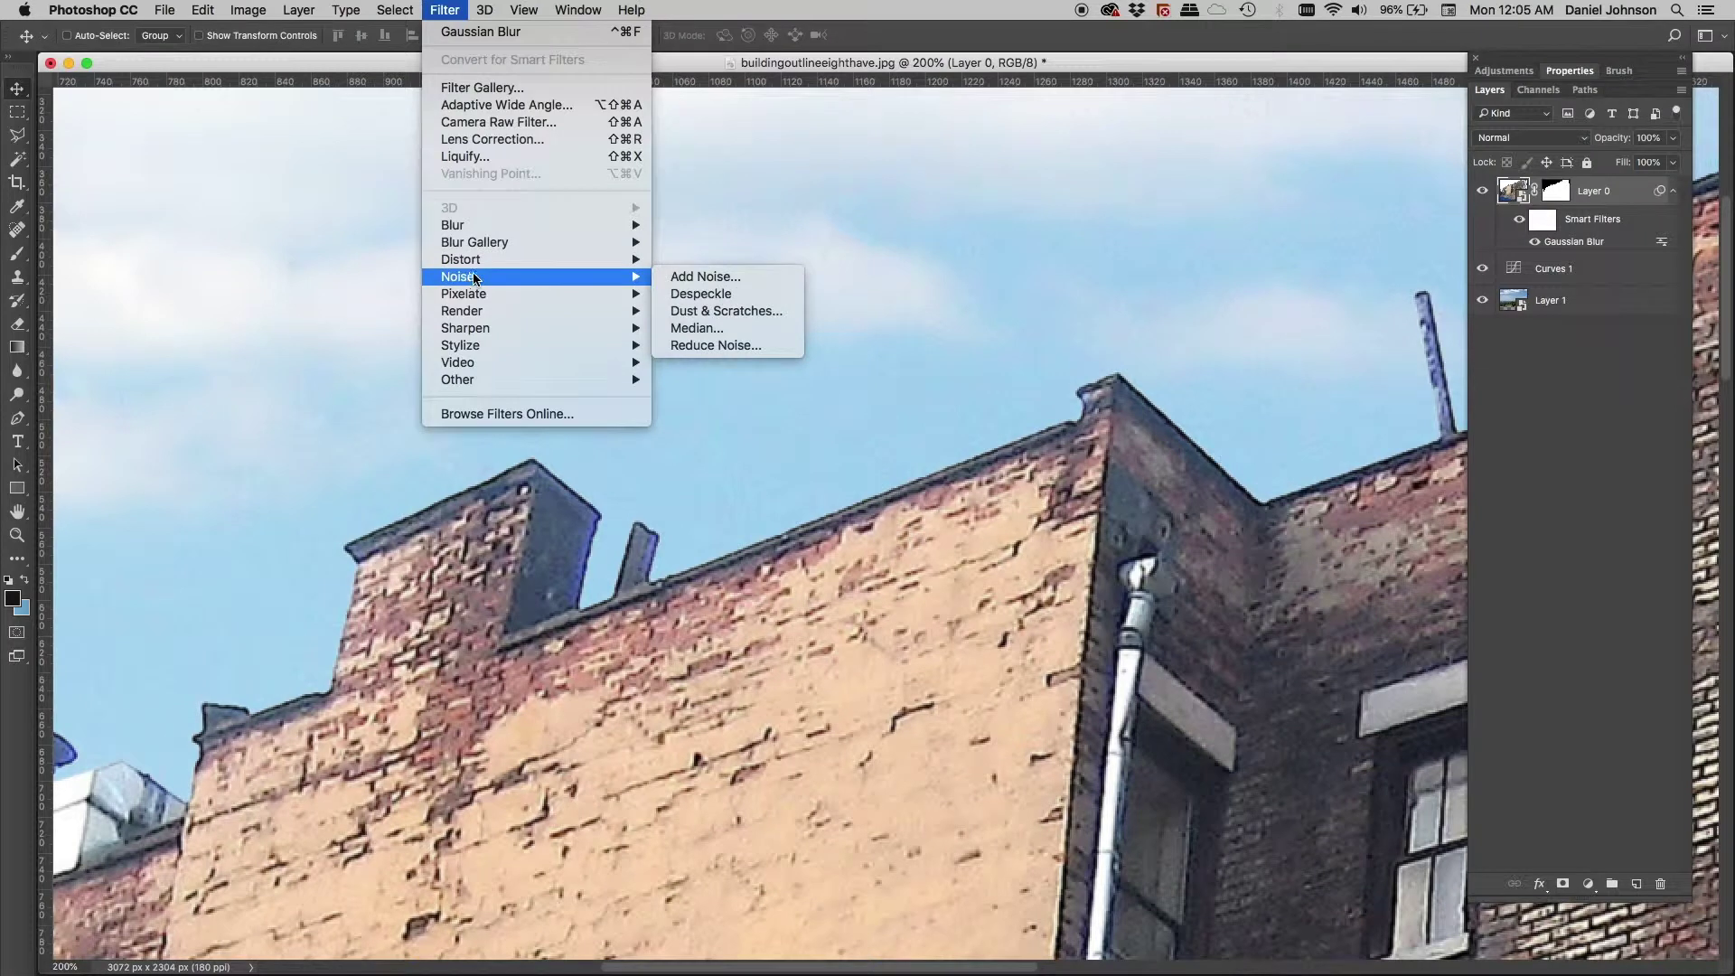
left_click(743, 278)
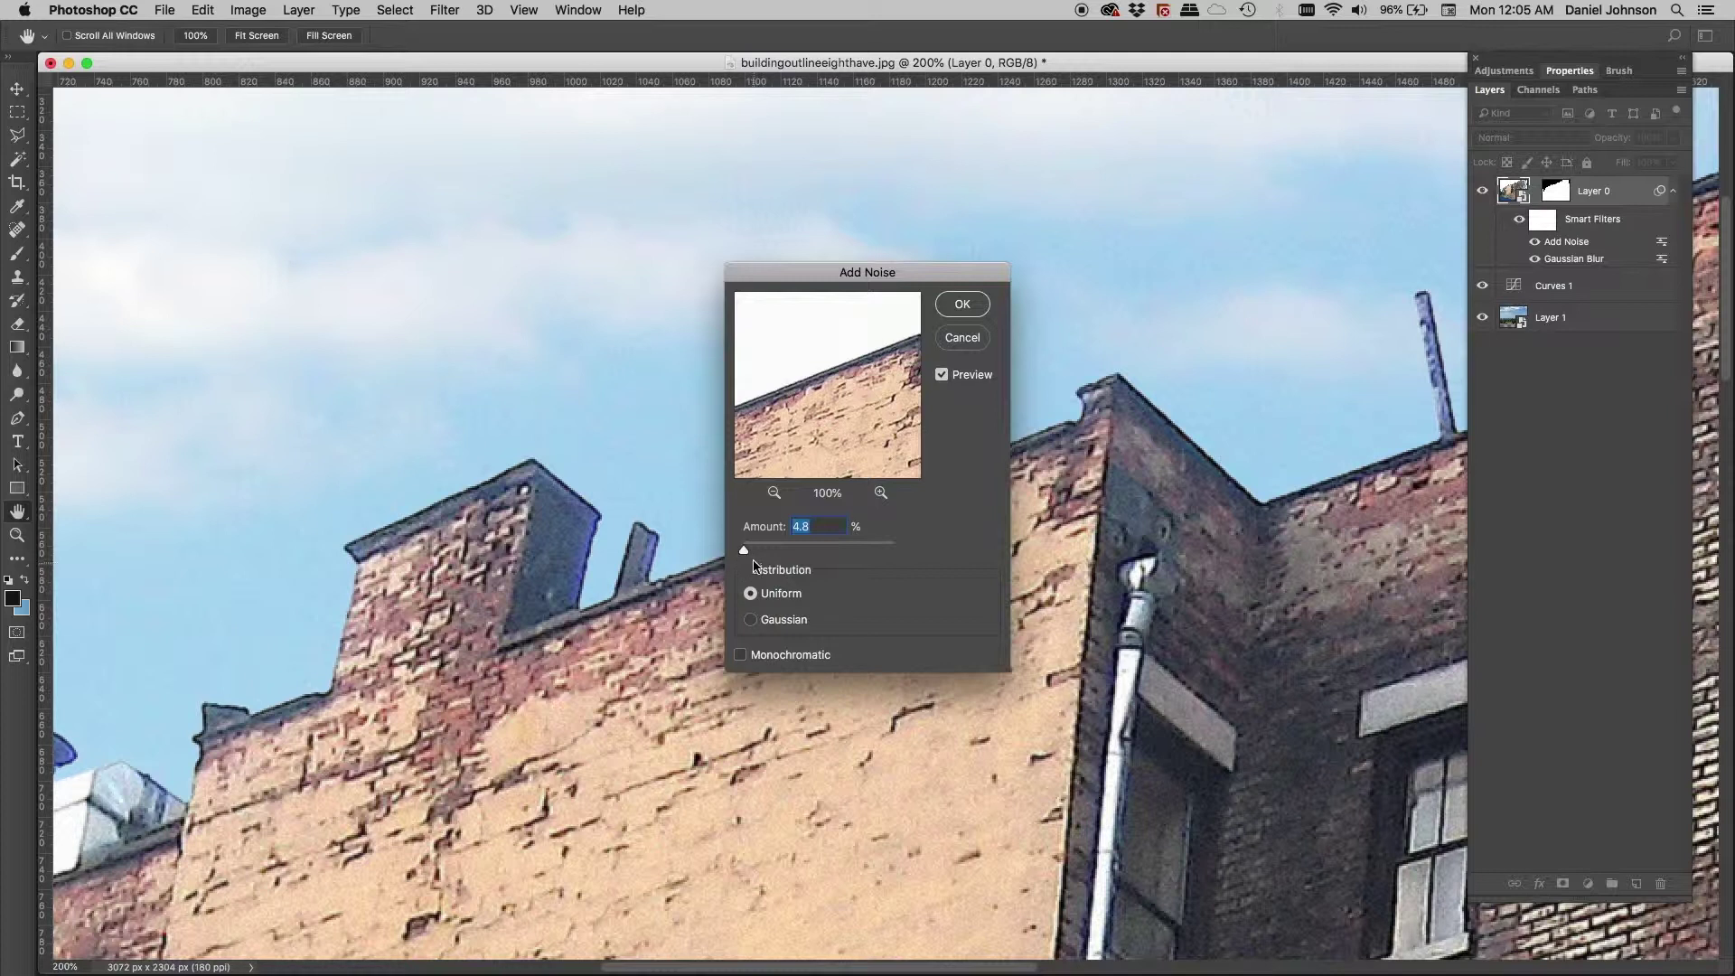
left_click_drag(747, 554, 758, 555)
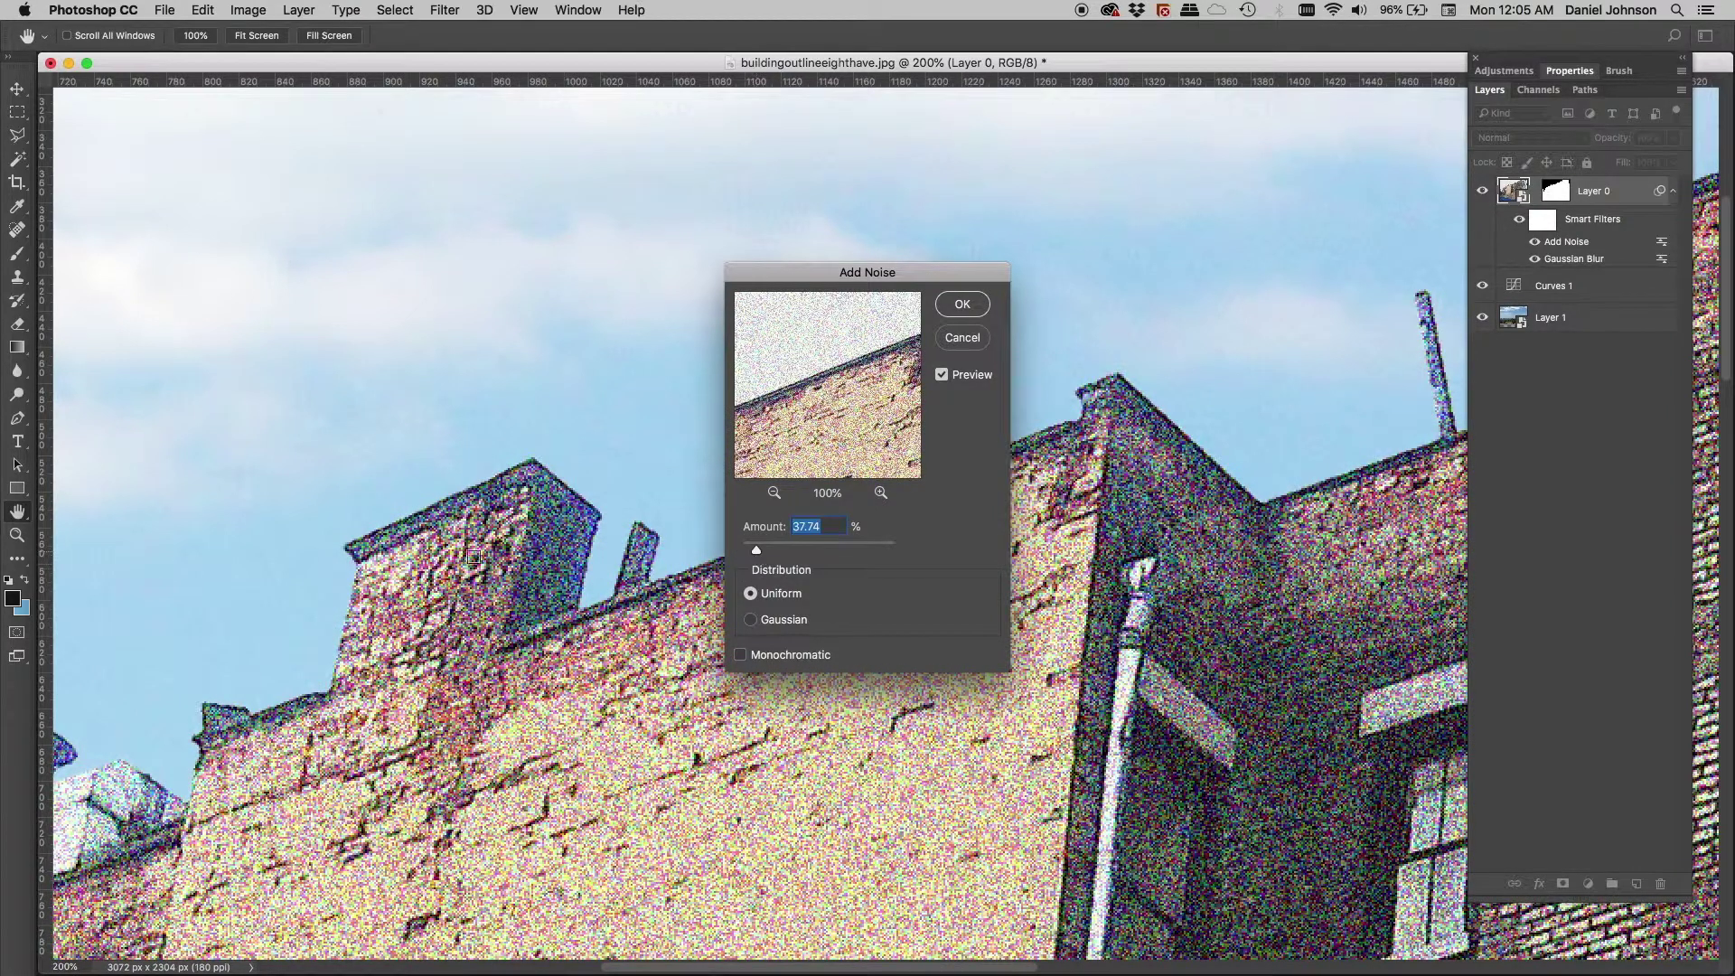
left_click(756, 552)
left_click_drag(756, 552, 753, 552)
Step: Compare the Uniform and Gaussian noise distributions on the building, and preview the noise with and without the Monochromatic option
left_click(752, 621)
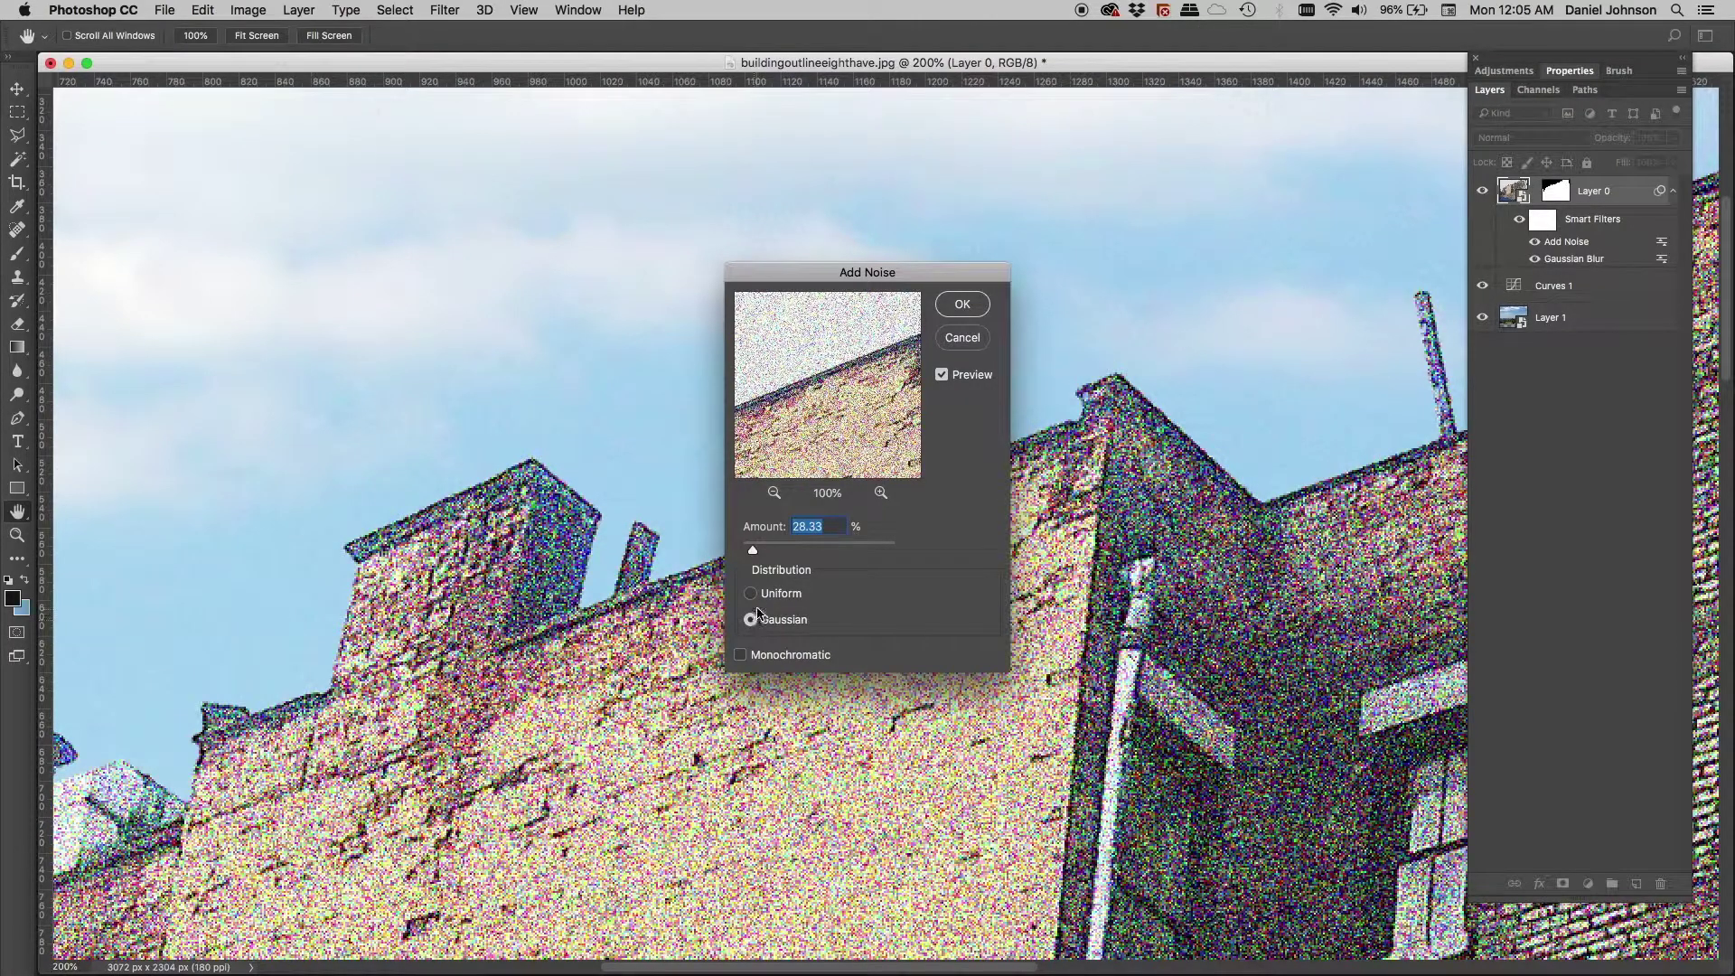
left_click(751, 594)
left_click(752, 621)
left_click(752, 594)
left_click(752, 621)
left_click(751, 594)
left_click(741, 655)
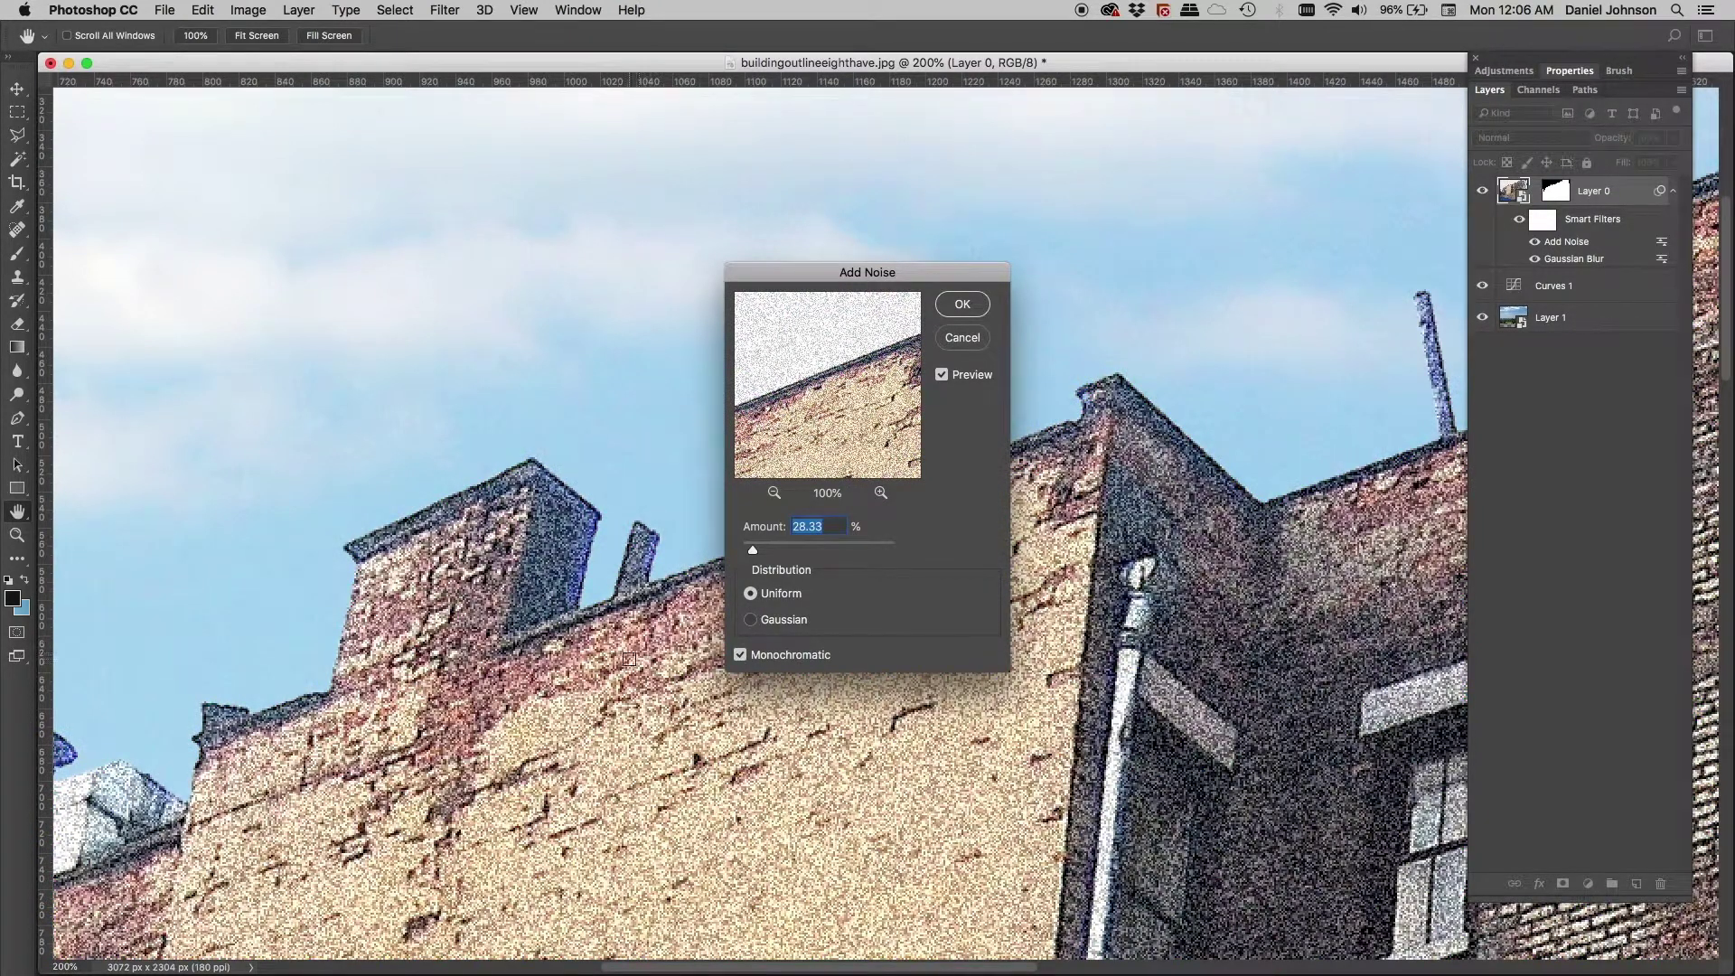
left_click(741, 655)
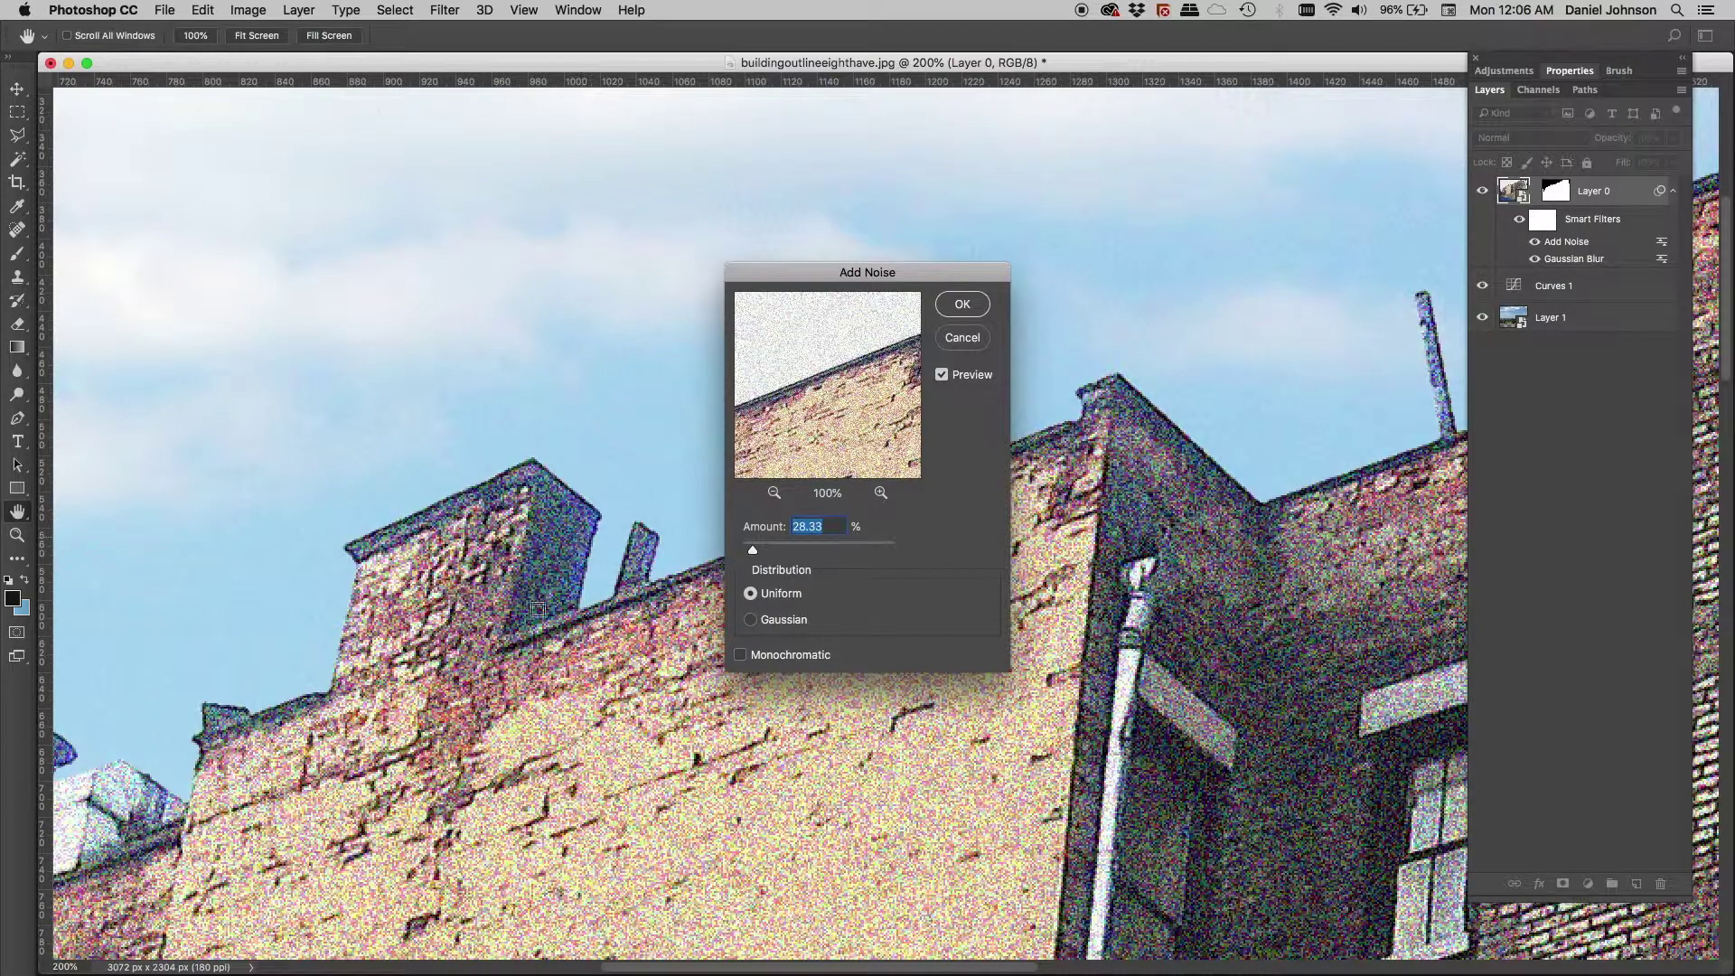
Step: Apply uniform color noise at 16.57% to the building layer, and undo the filter
left_click_drag(755, 553, 748, 555)
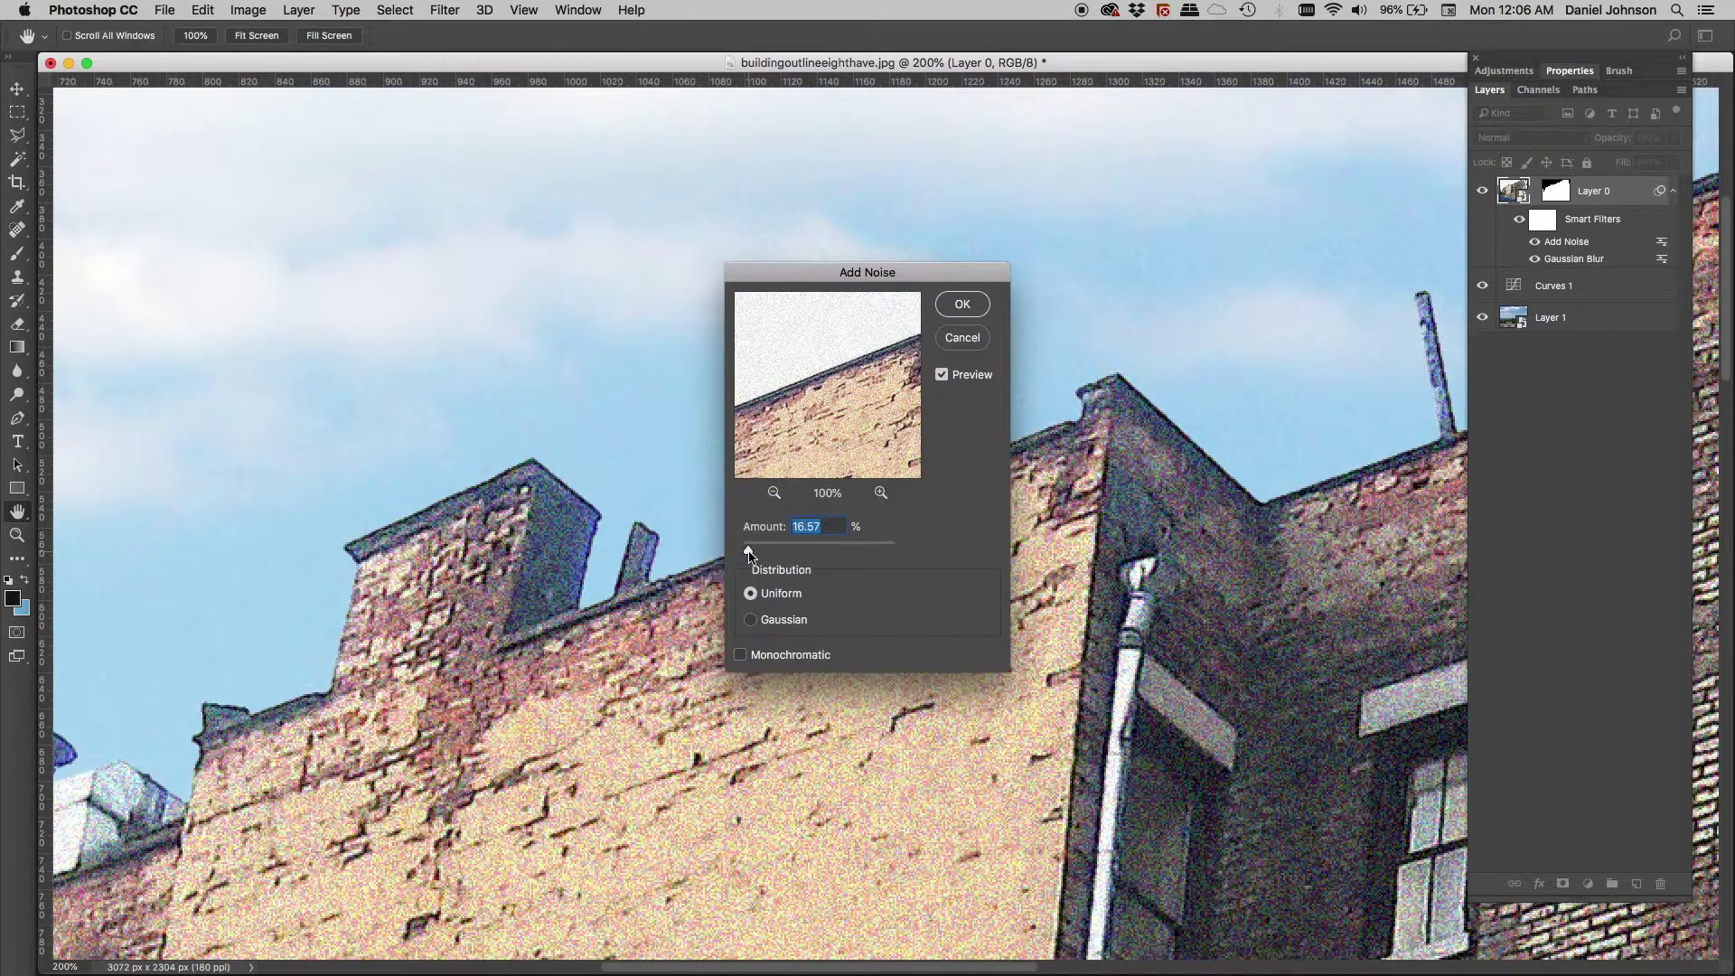
left_click(962, 304)
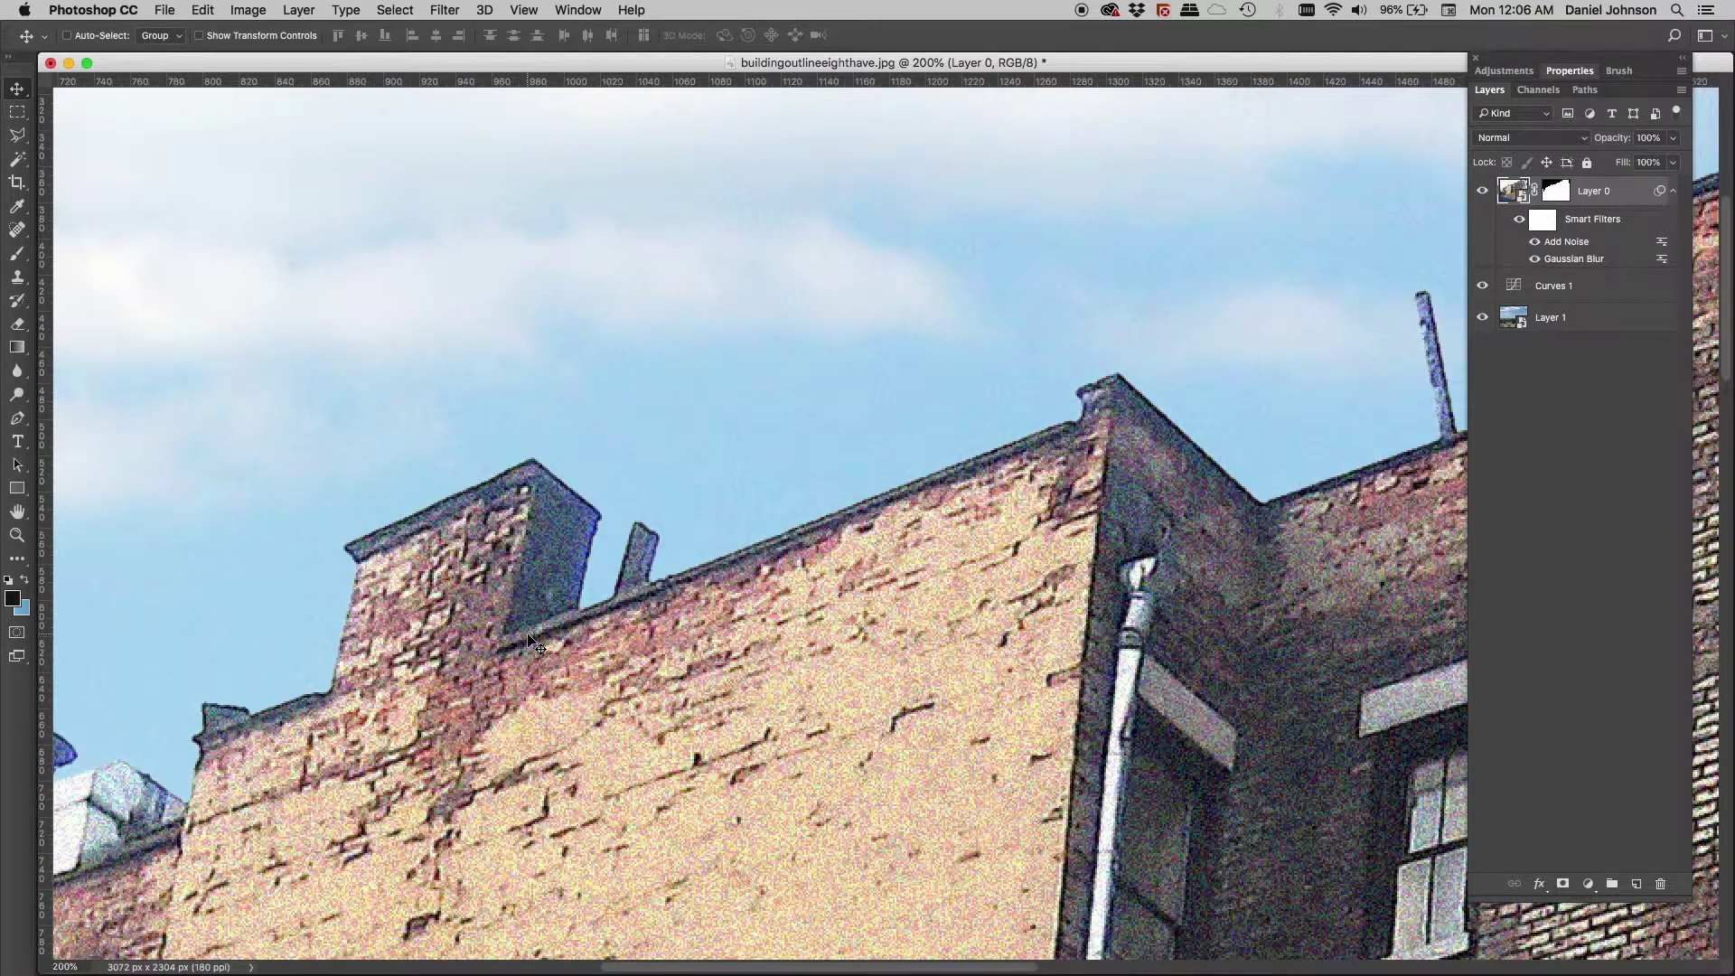
key("super+z")
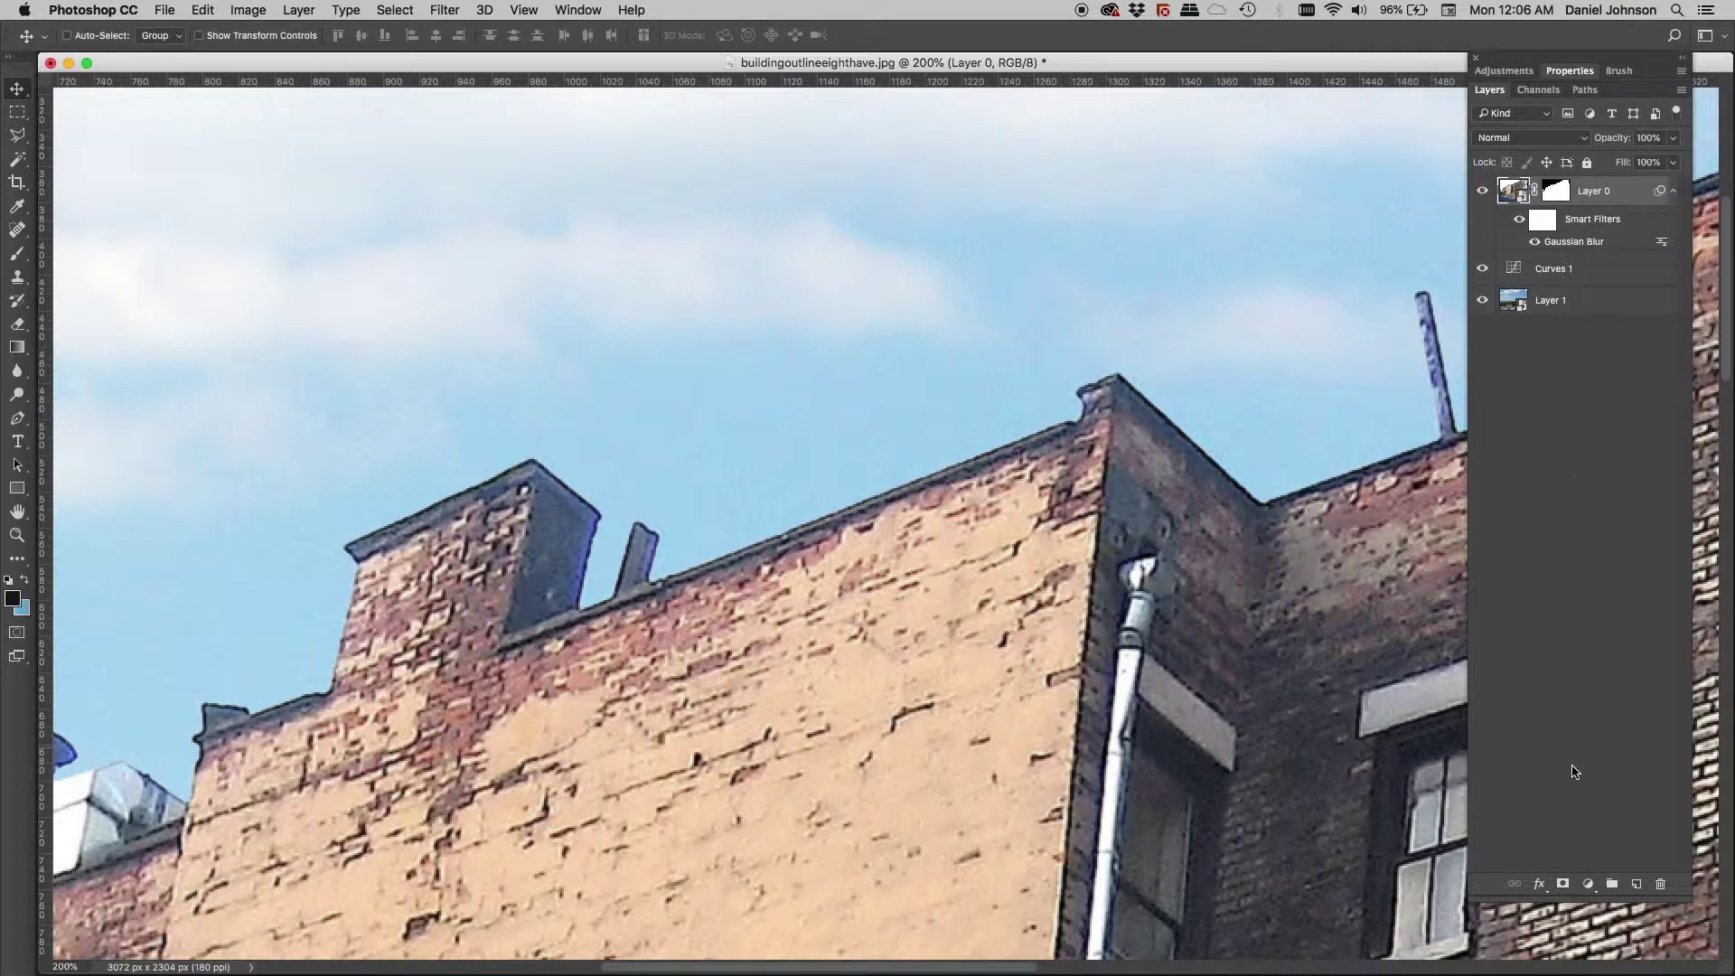
Step: Try to add noise to a new empty layer above the building, and delete that layer
left_click(1637, 885)
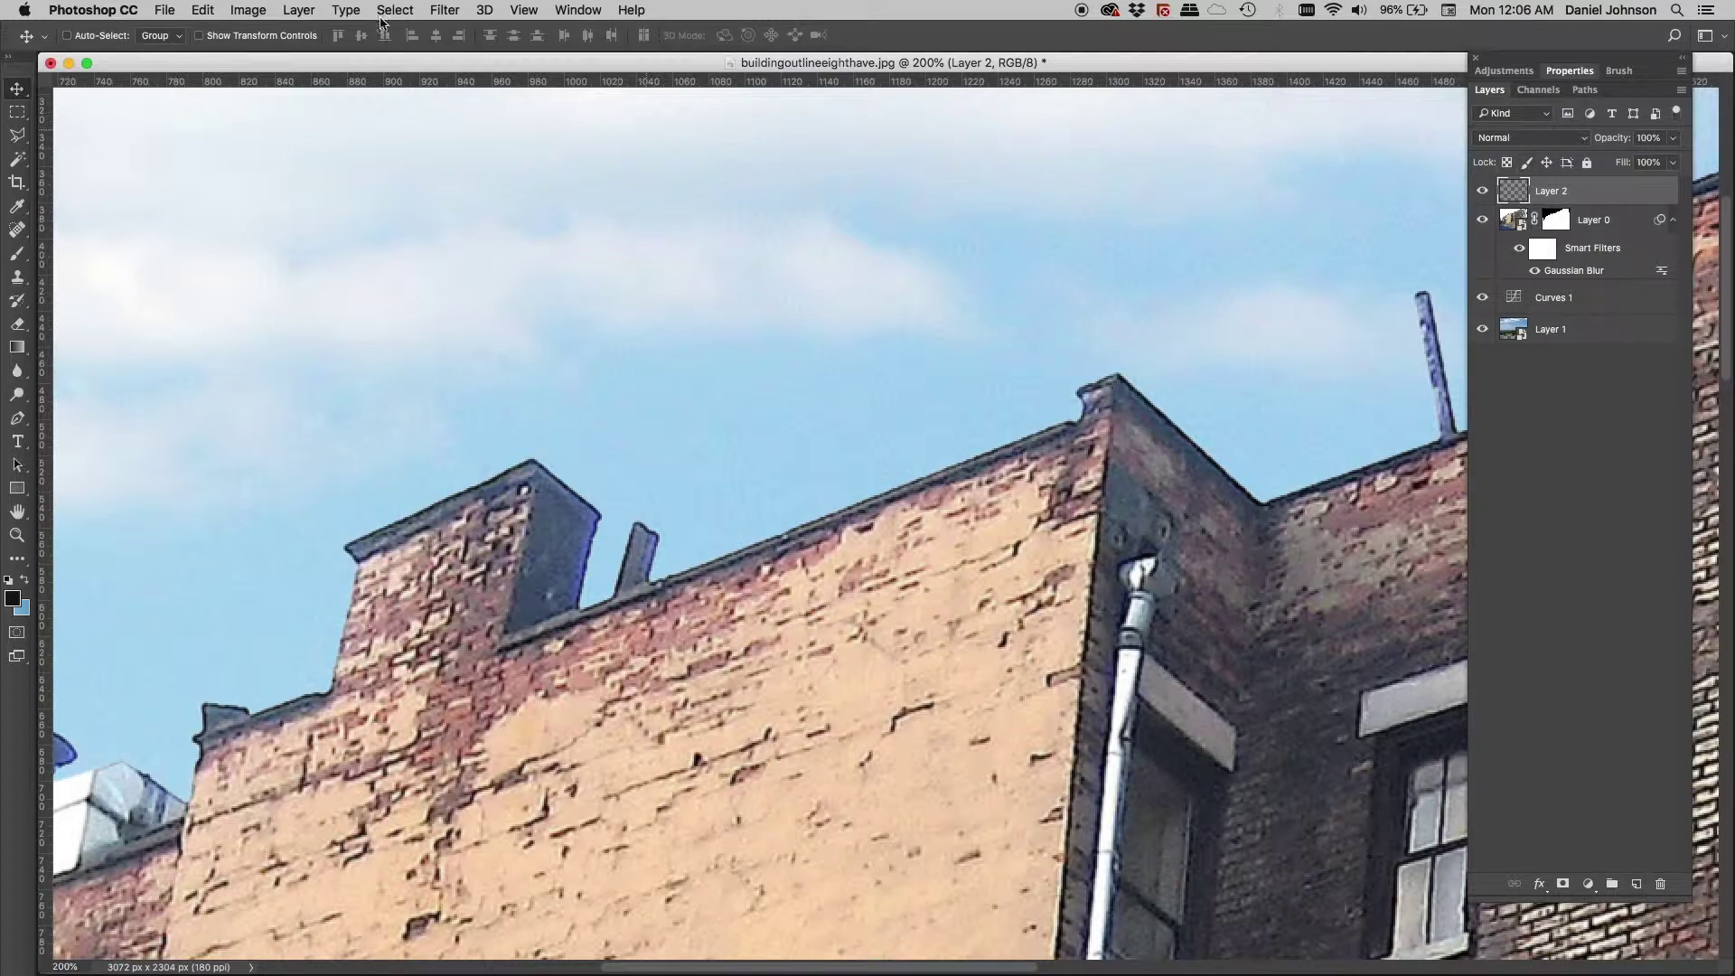
left_click(444, 10)
mouse_move(460, 277)
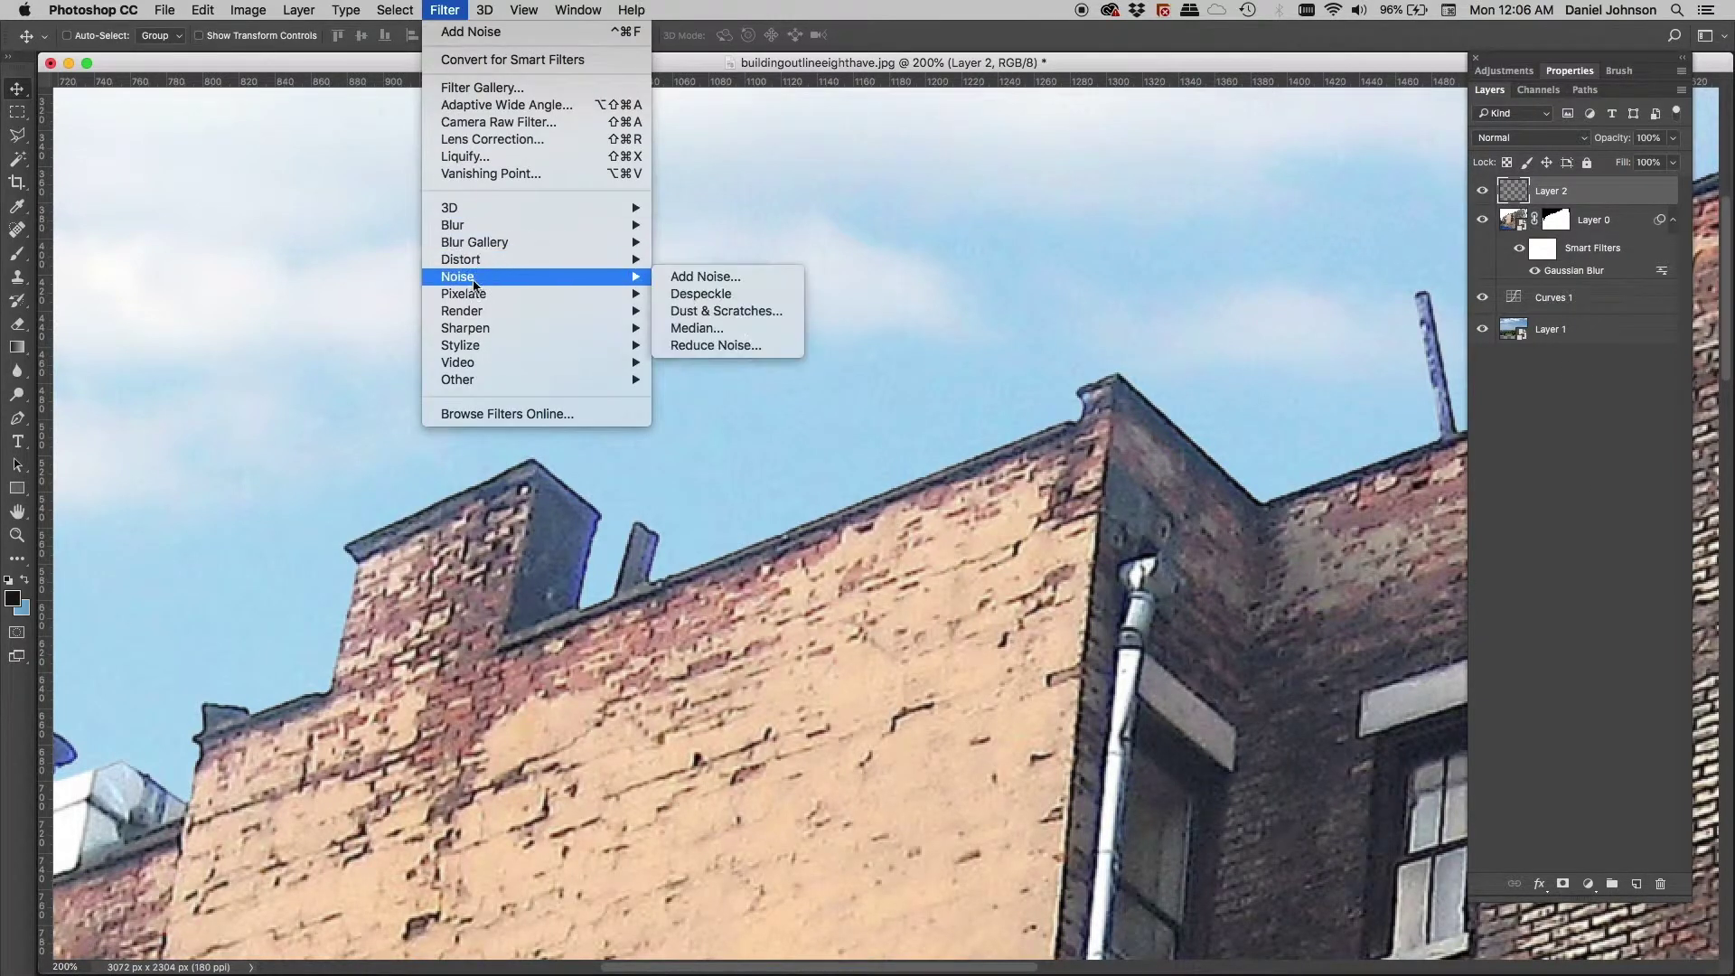
left_click(710, 279)
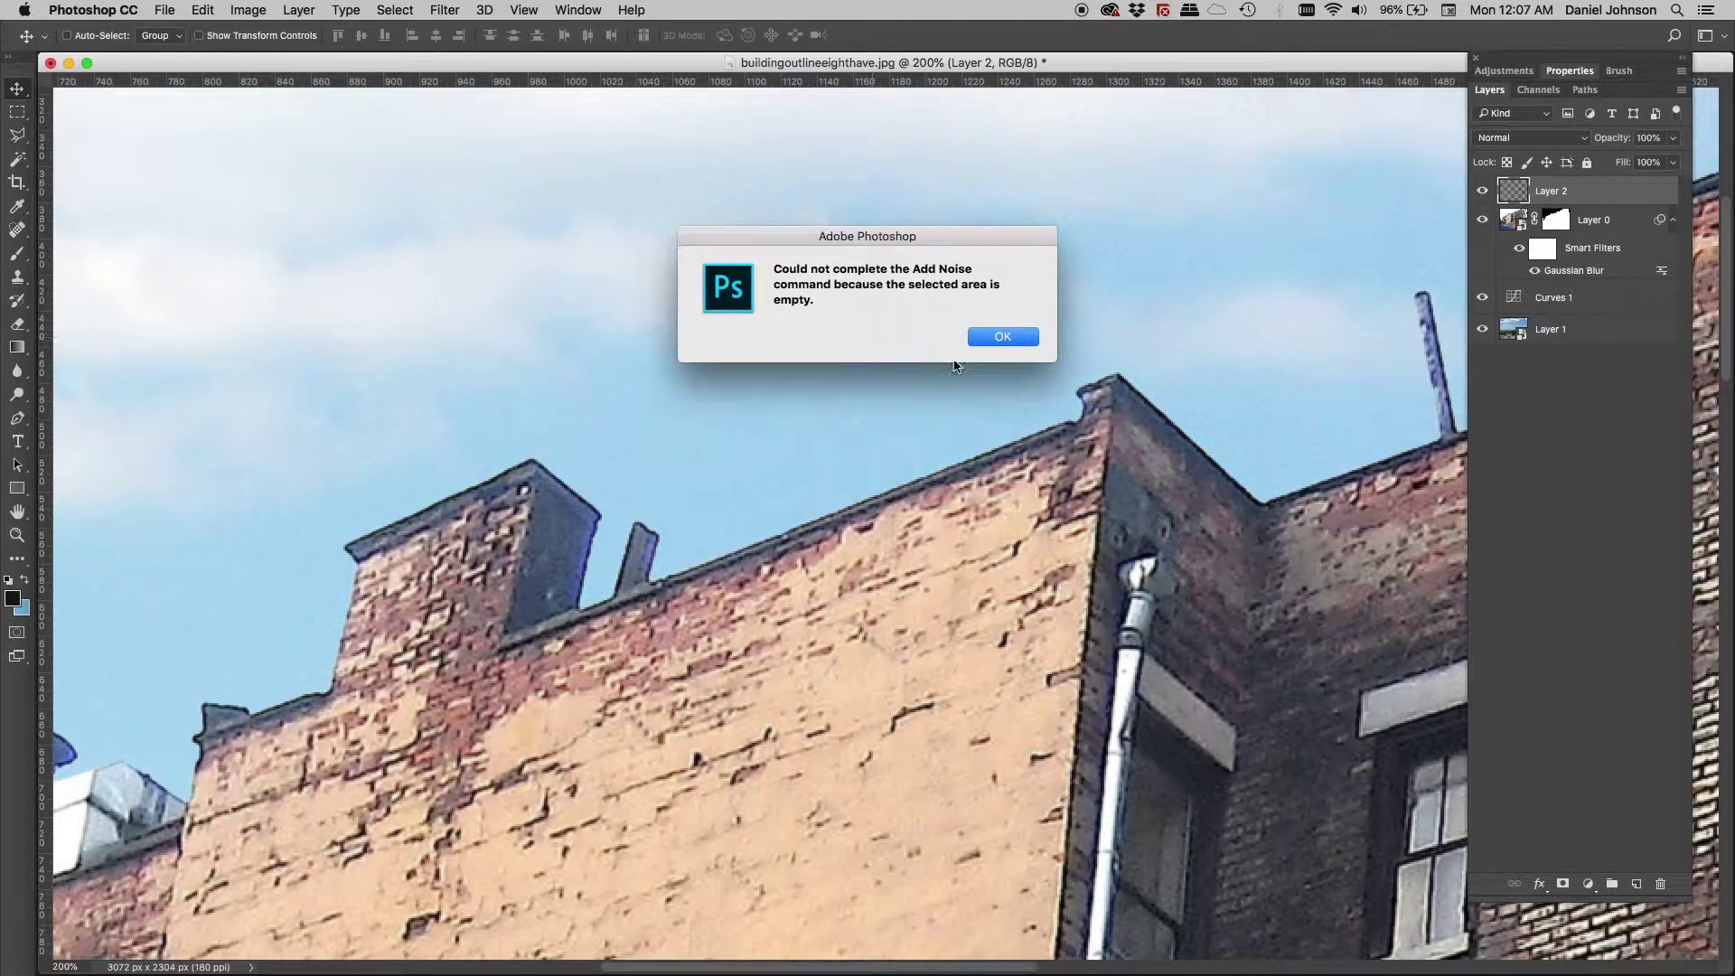
left_click(999, 338)
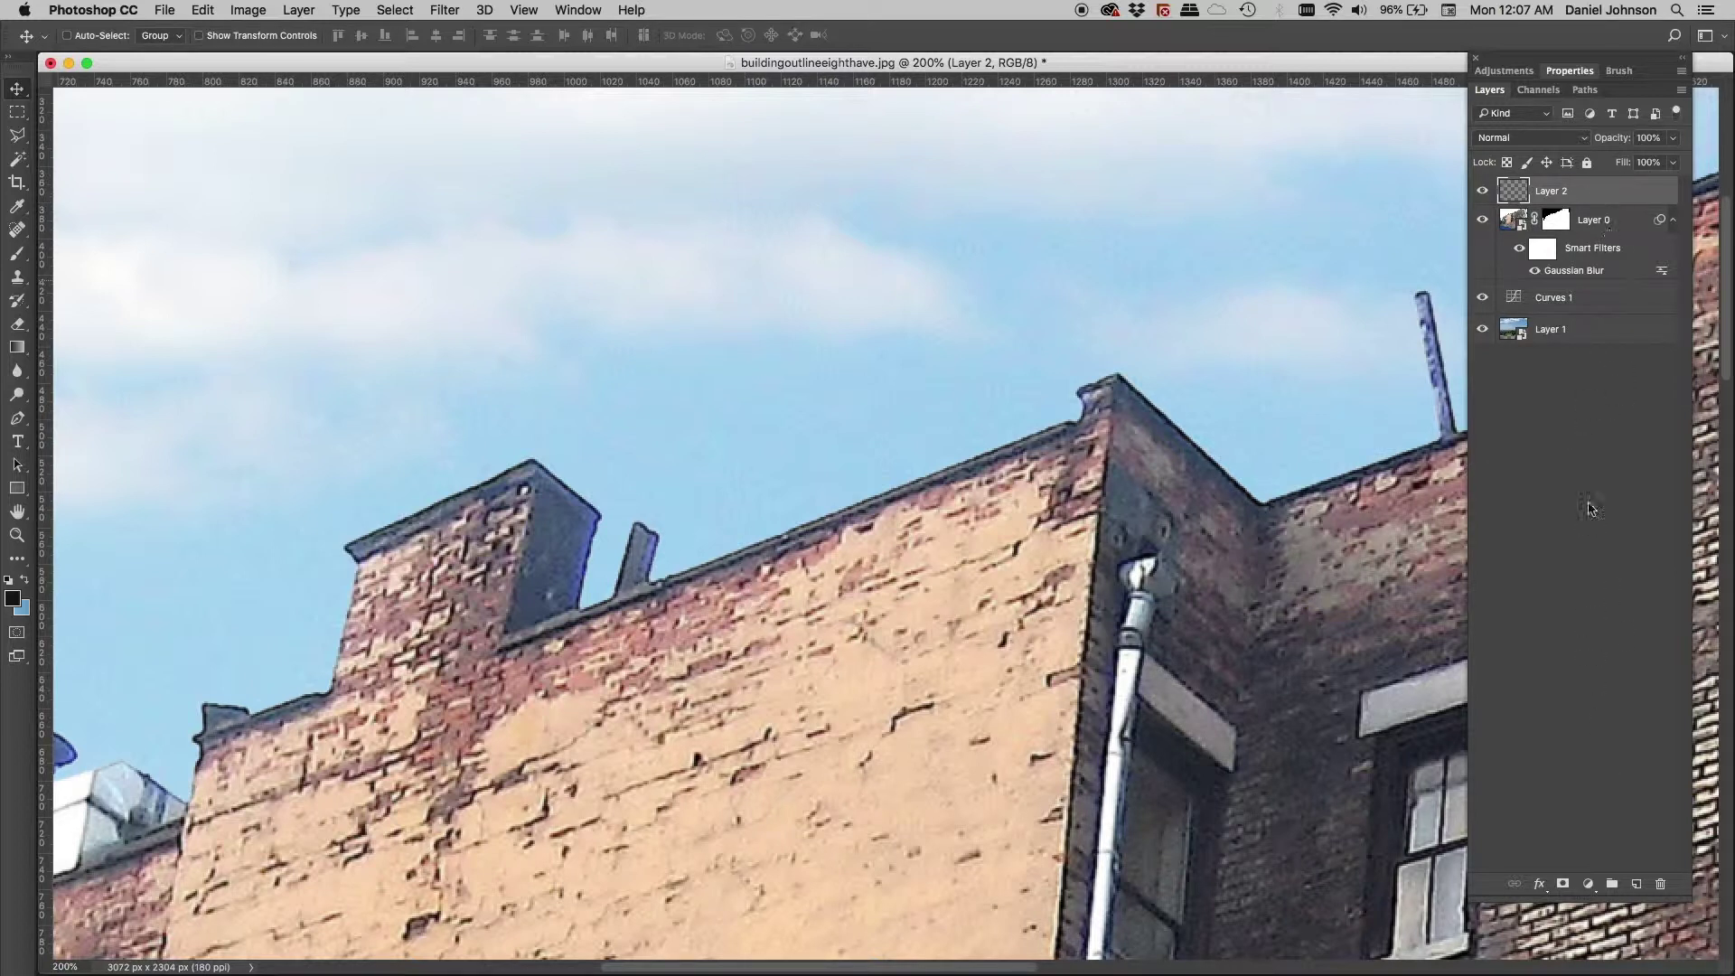
left_click(1659, 883)
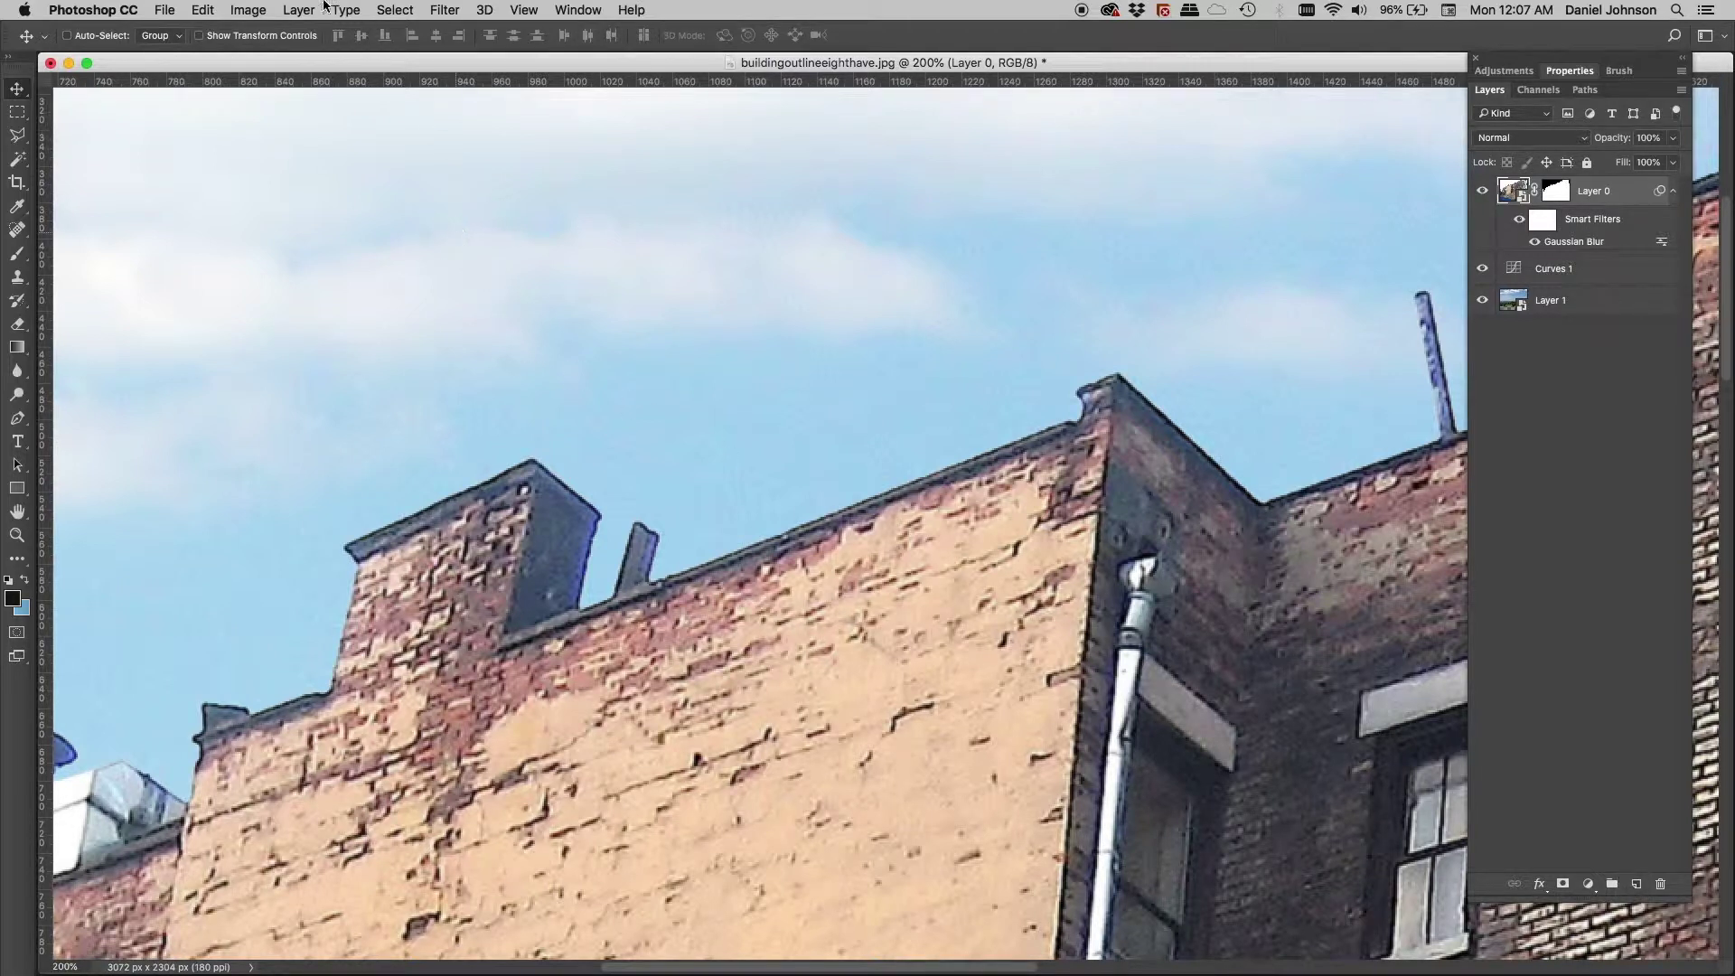
Step: Start creating a new layer above the building layer with the New Layer options displayed
left_click(291, 14)
mouse_move(456, 31)
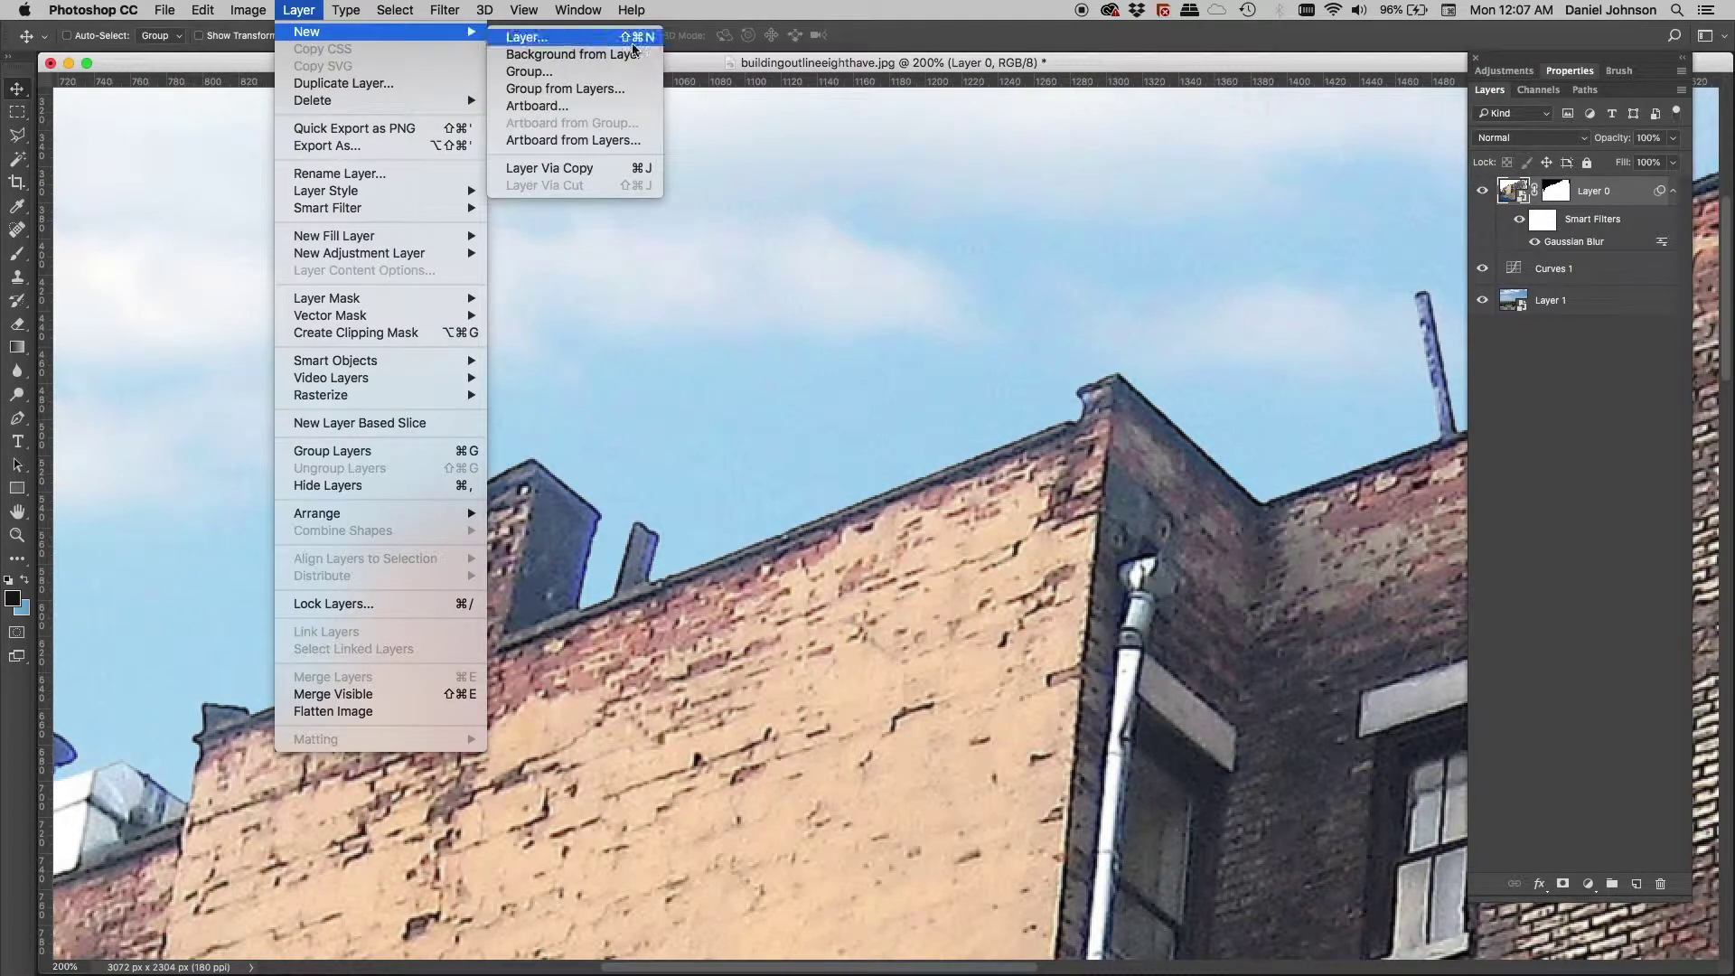
left_click(621, 41)
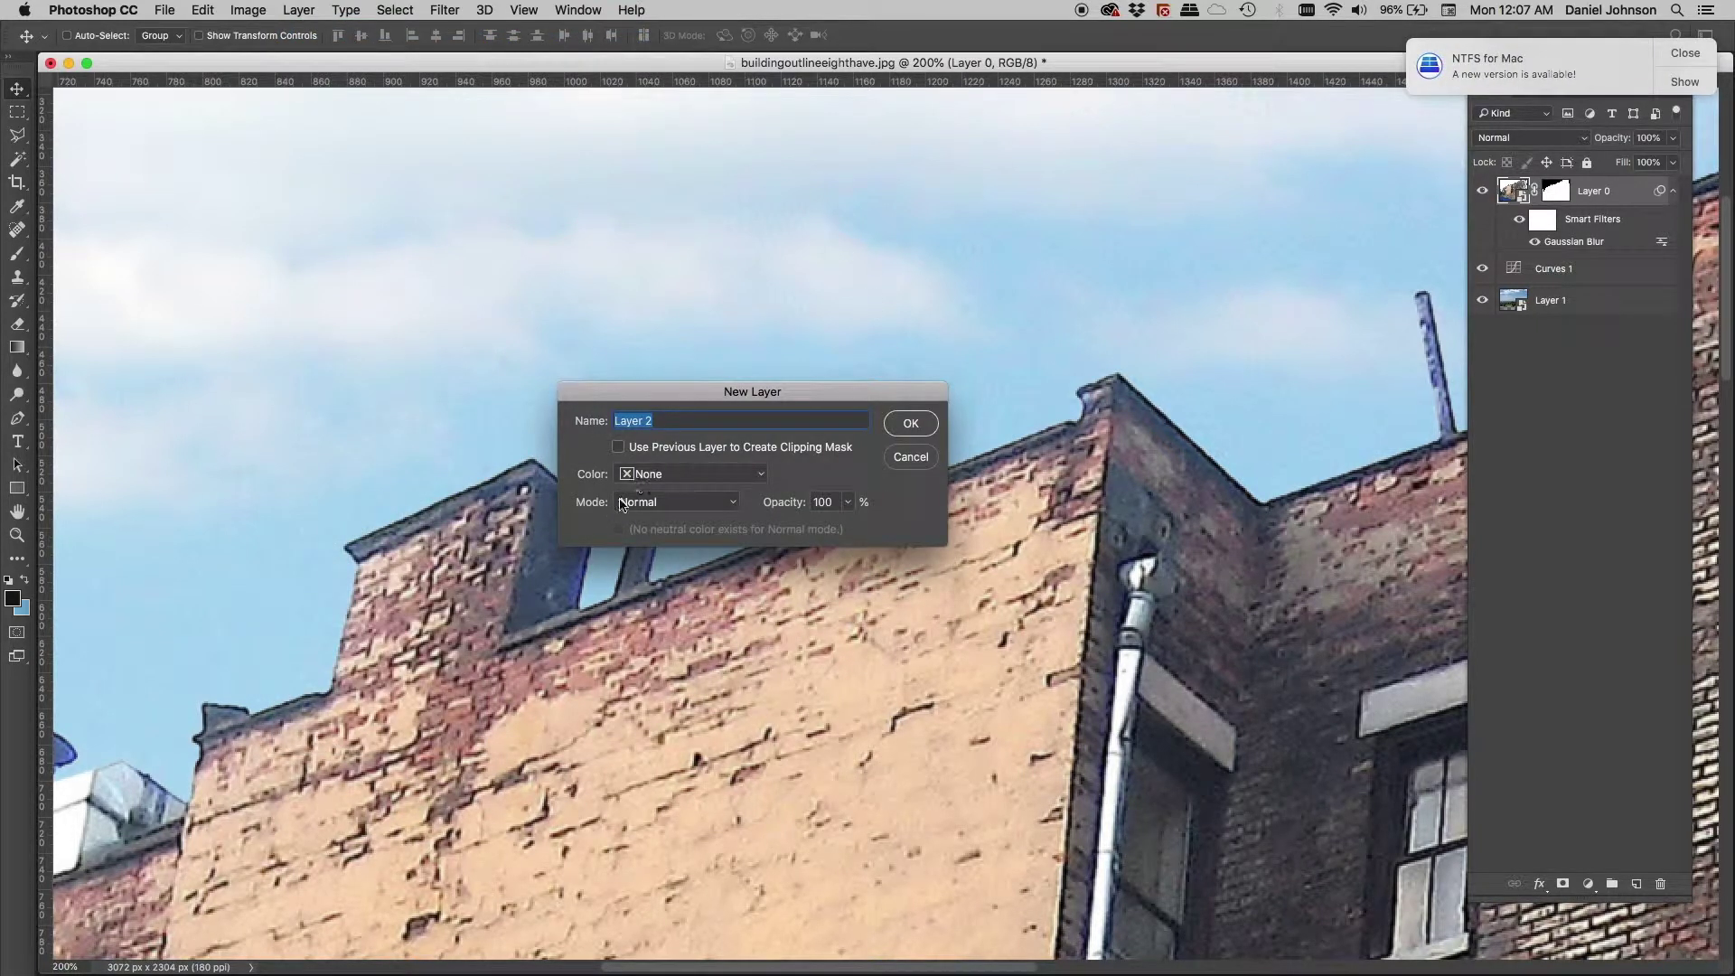
Step: Try Multiply and Lighten as the new layer's blend mode to compare their neutral fill colors
left_click(680, 509)
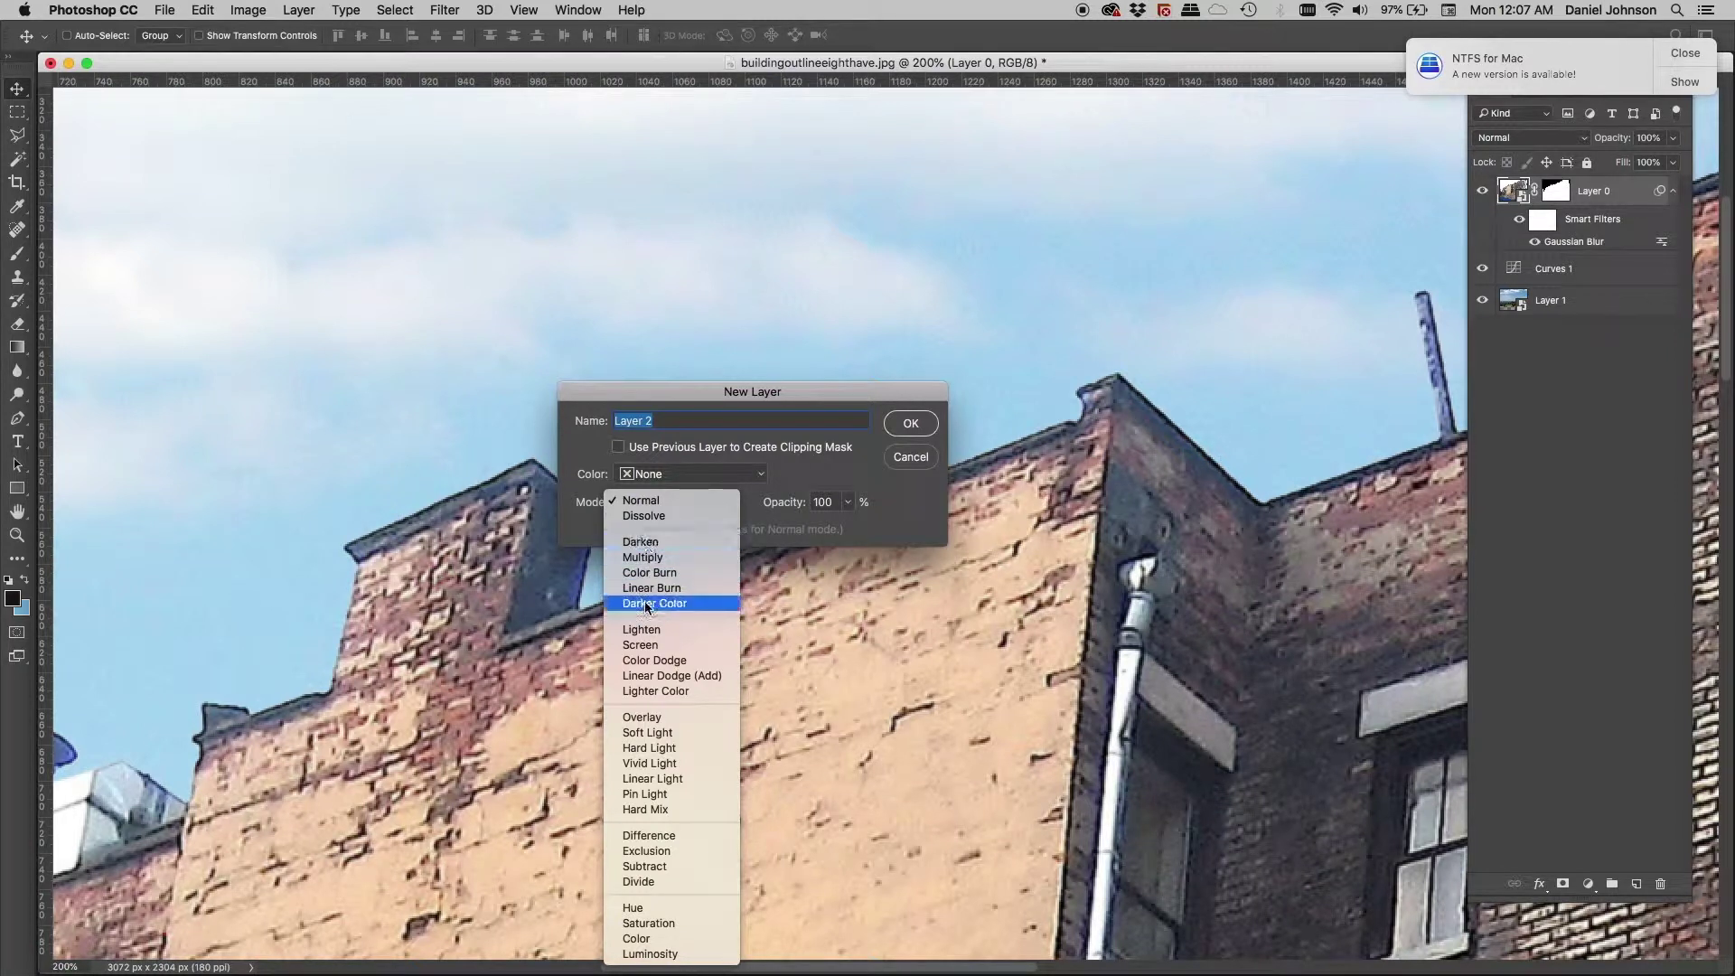
left_click(657, 557)
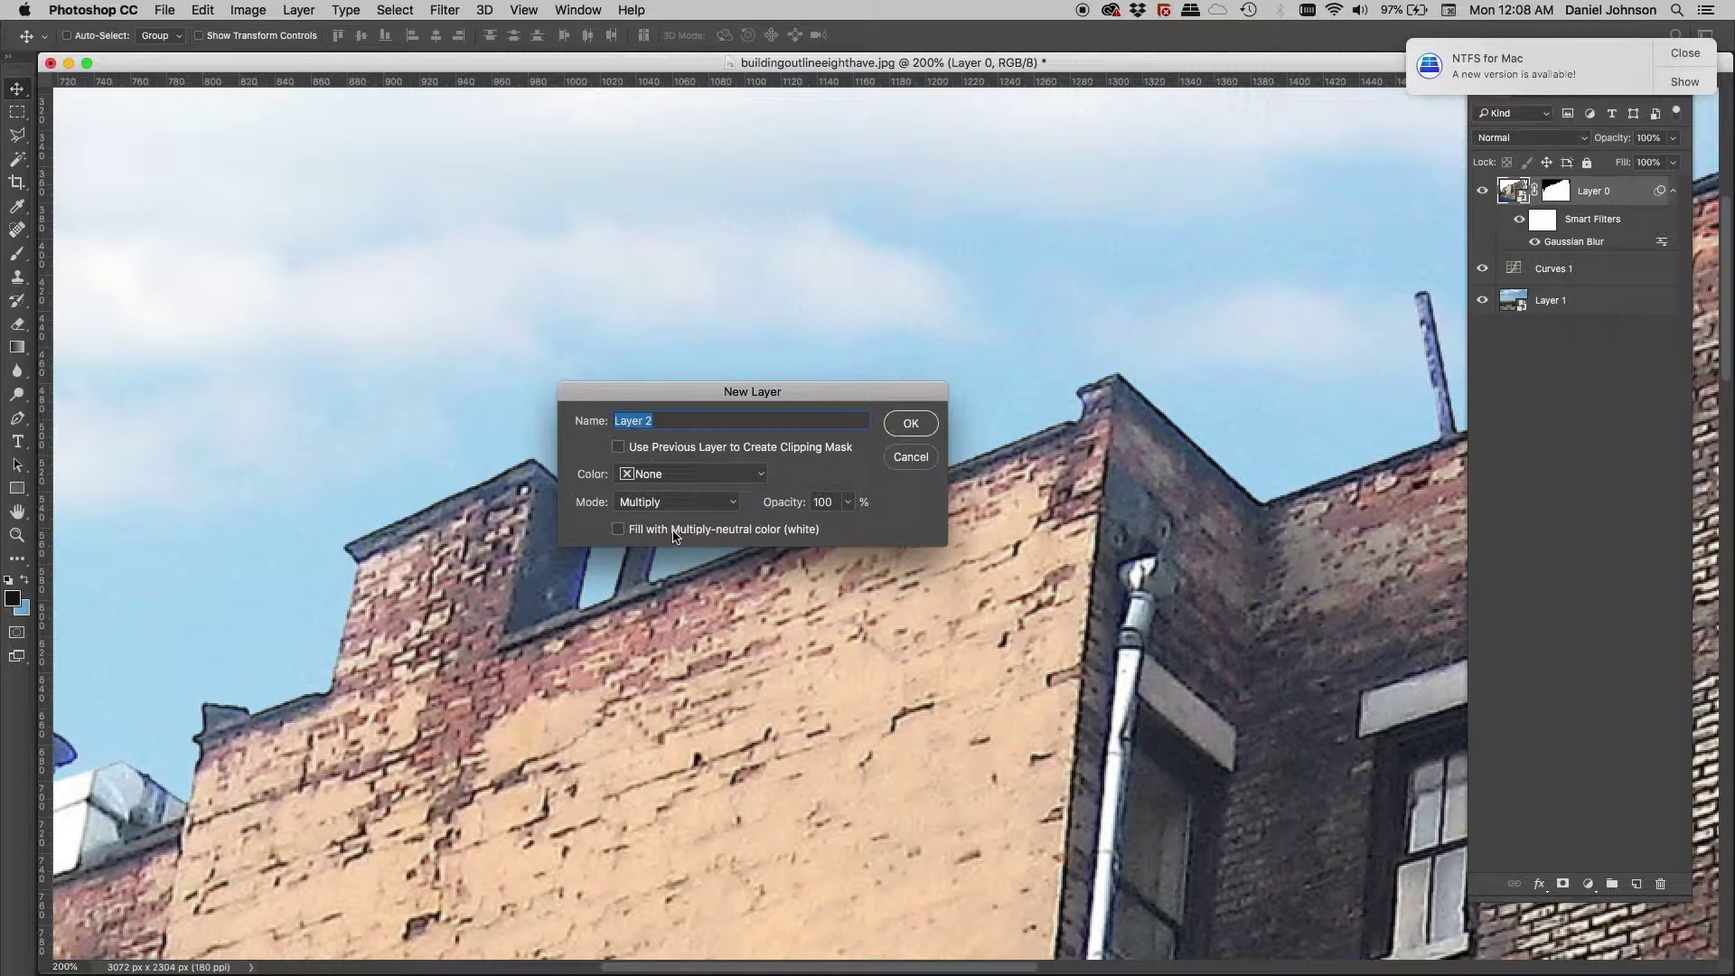
left_click(718, 508)
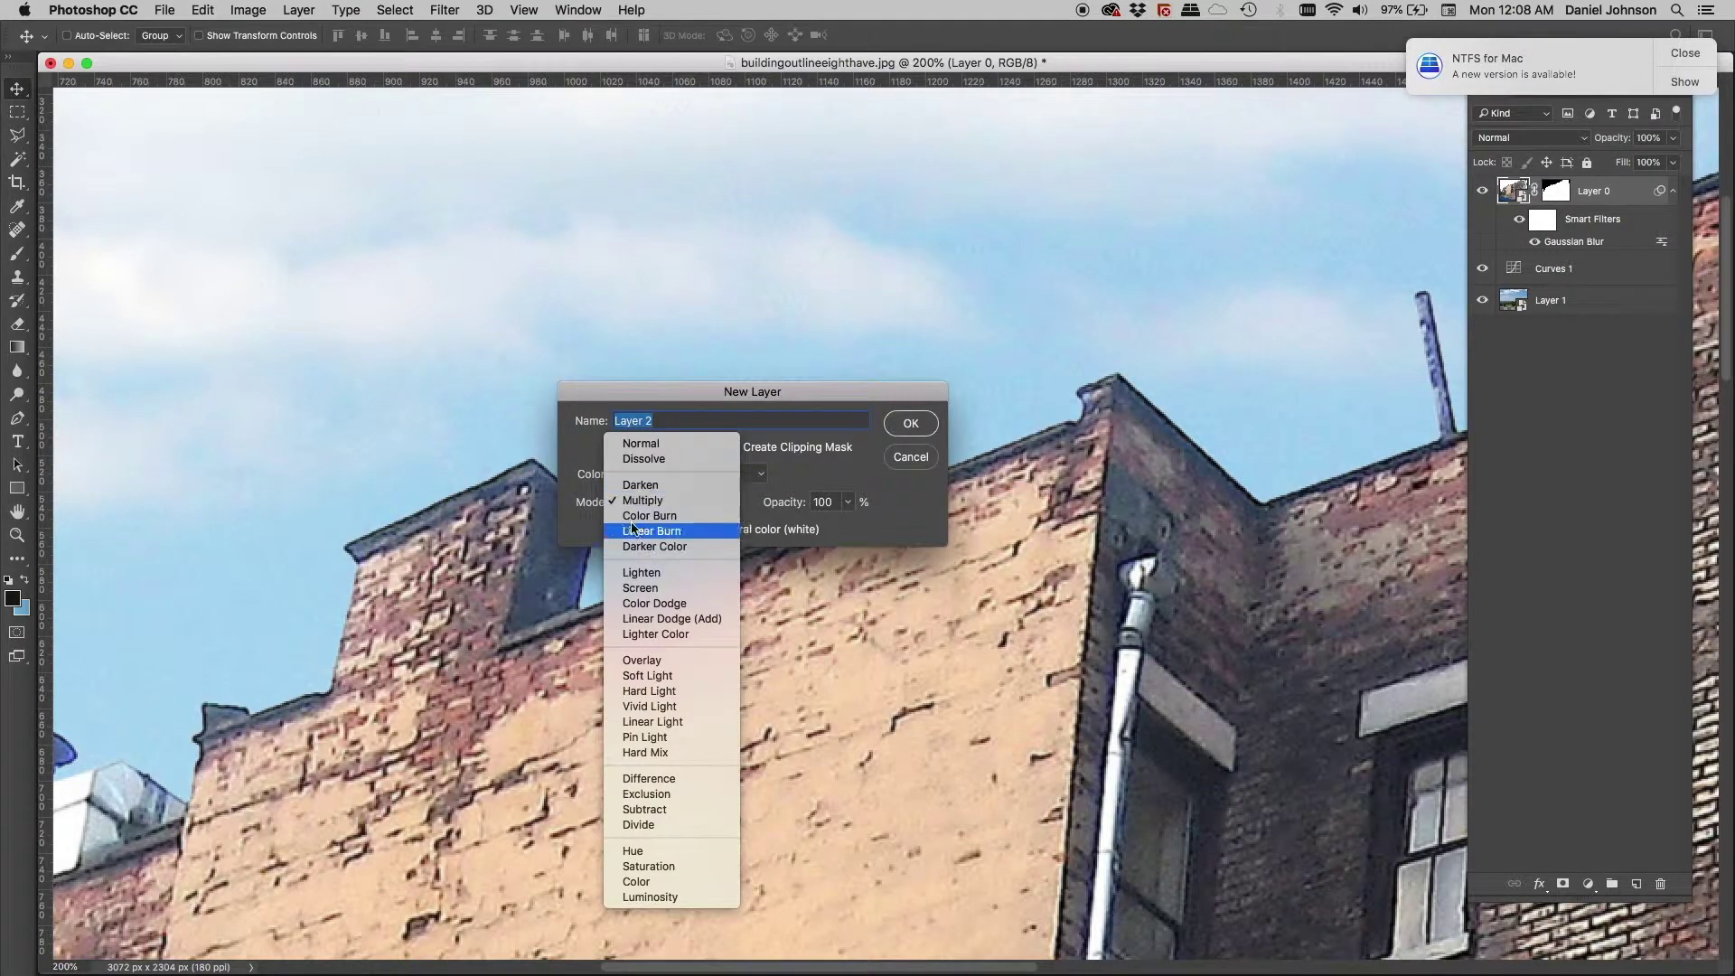
left_click(829, 543)
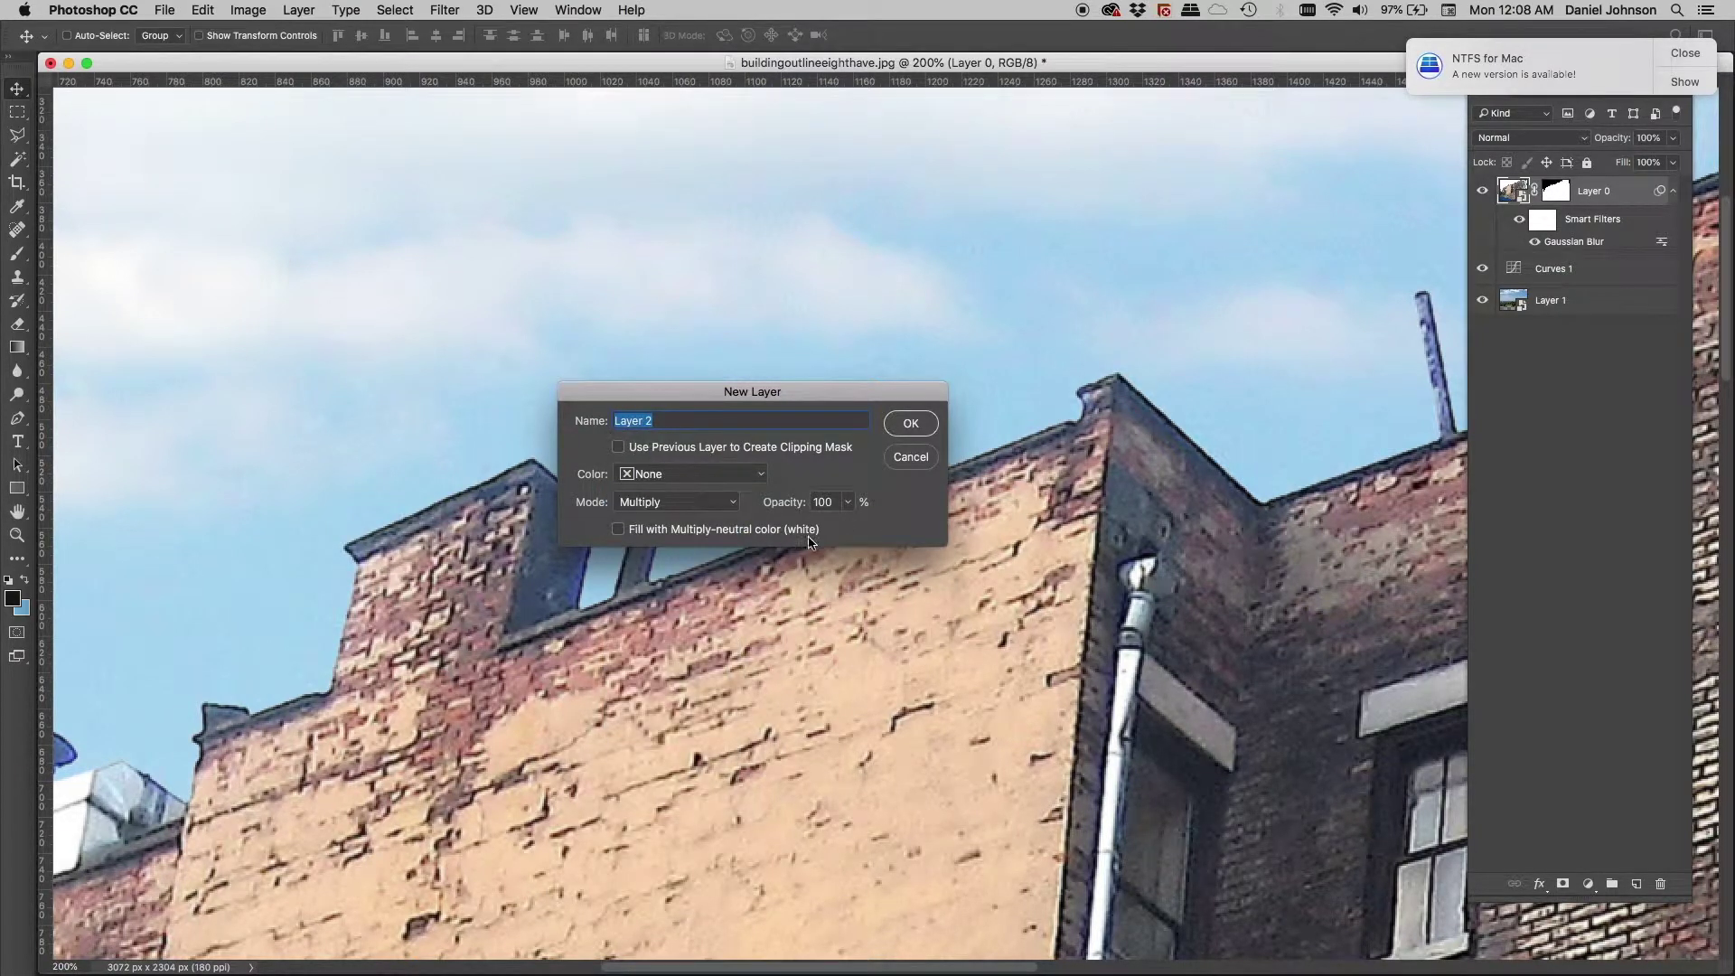
left_click(679, 502)
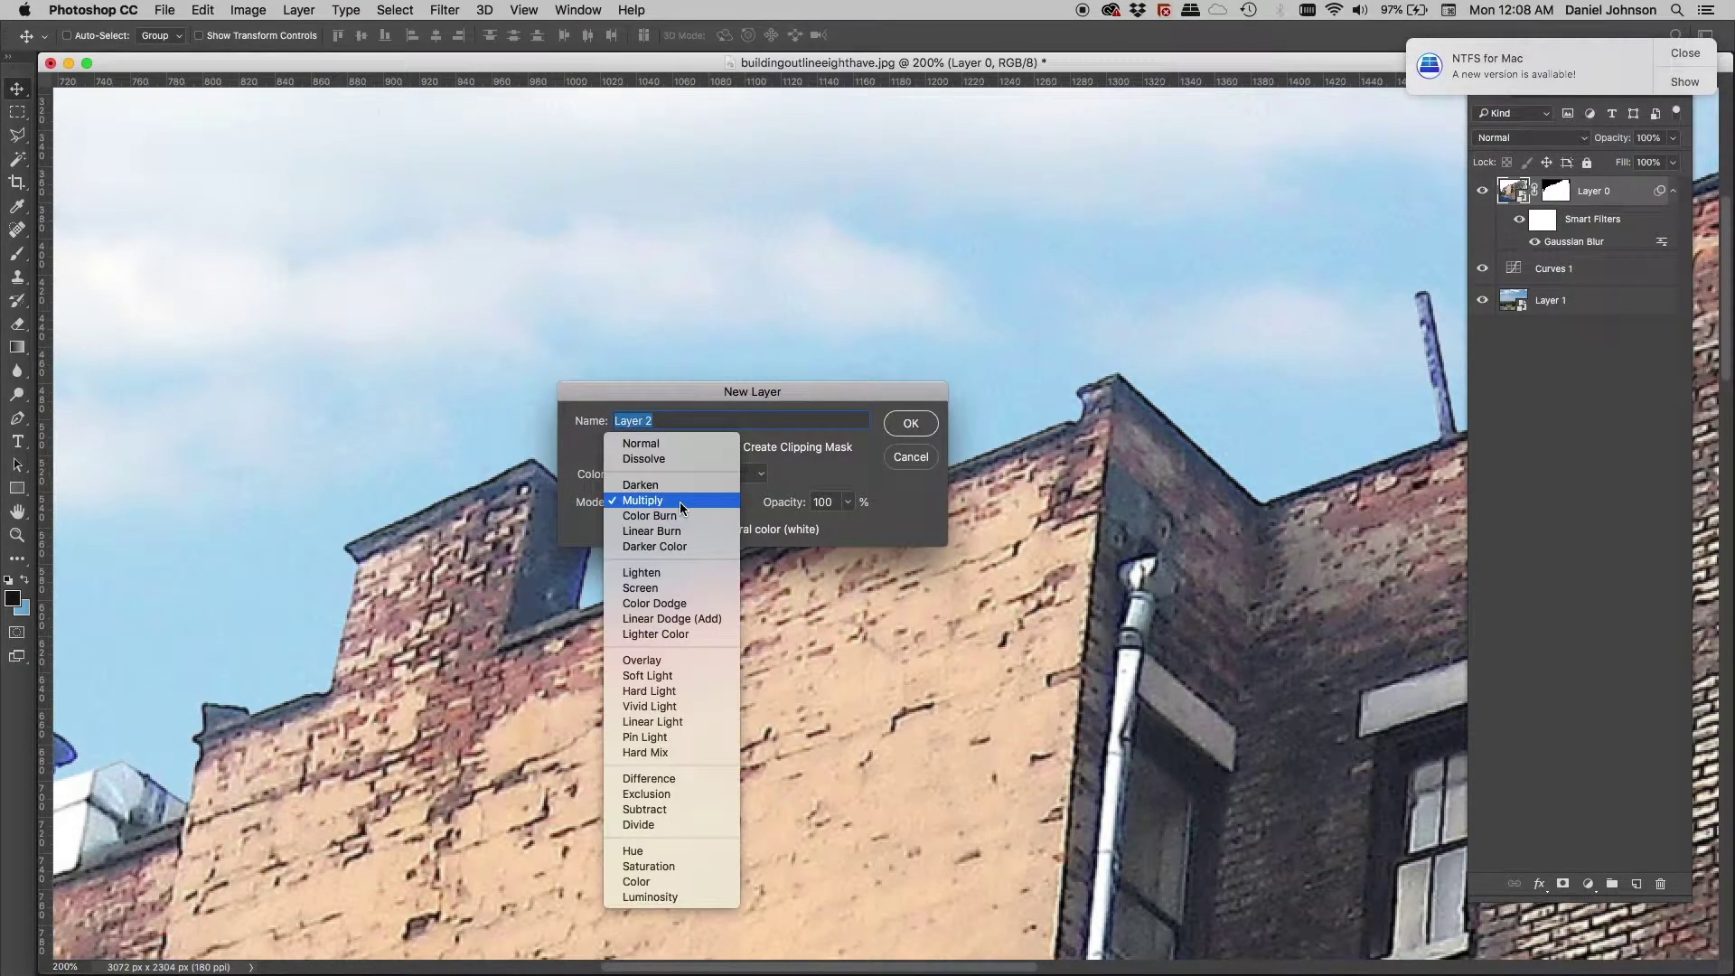
left_click(669, 572)
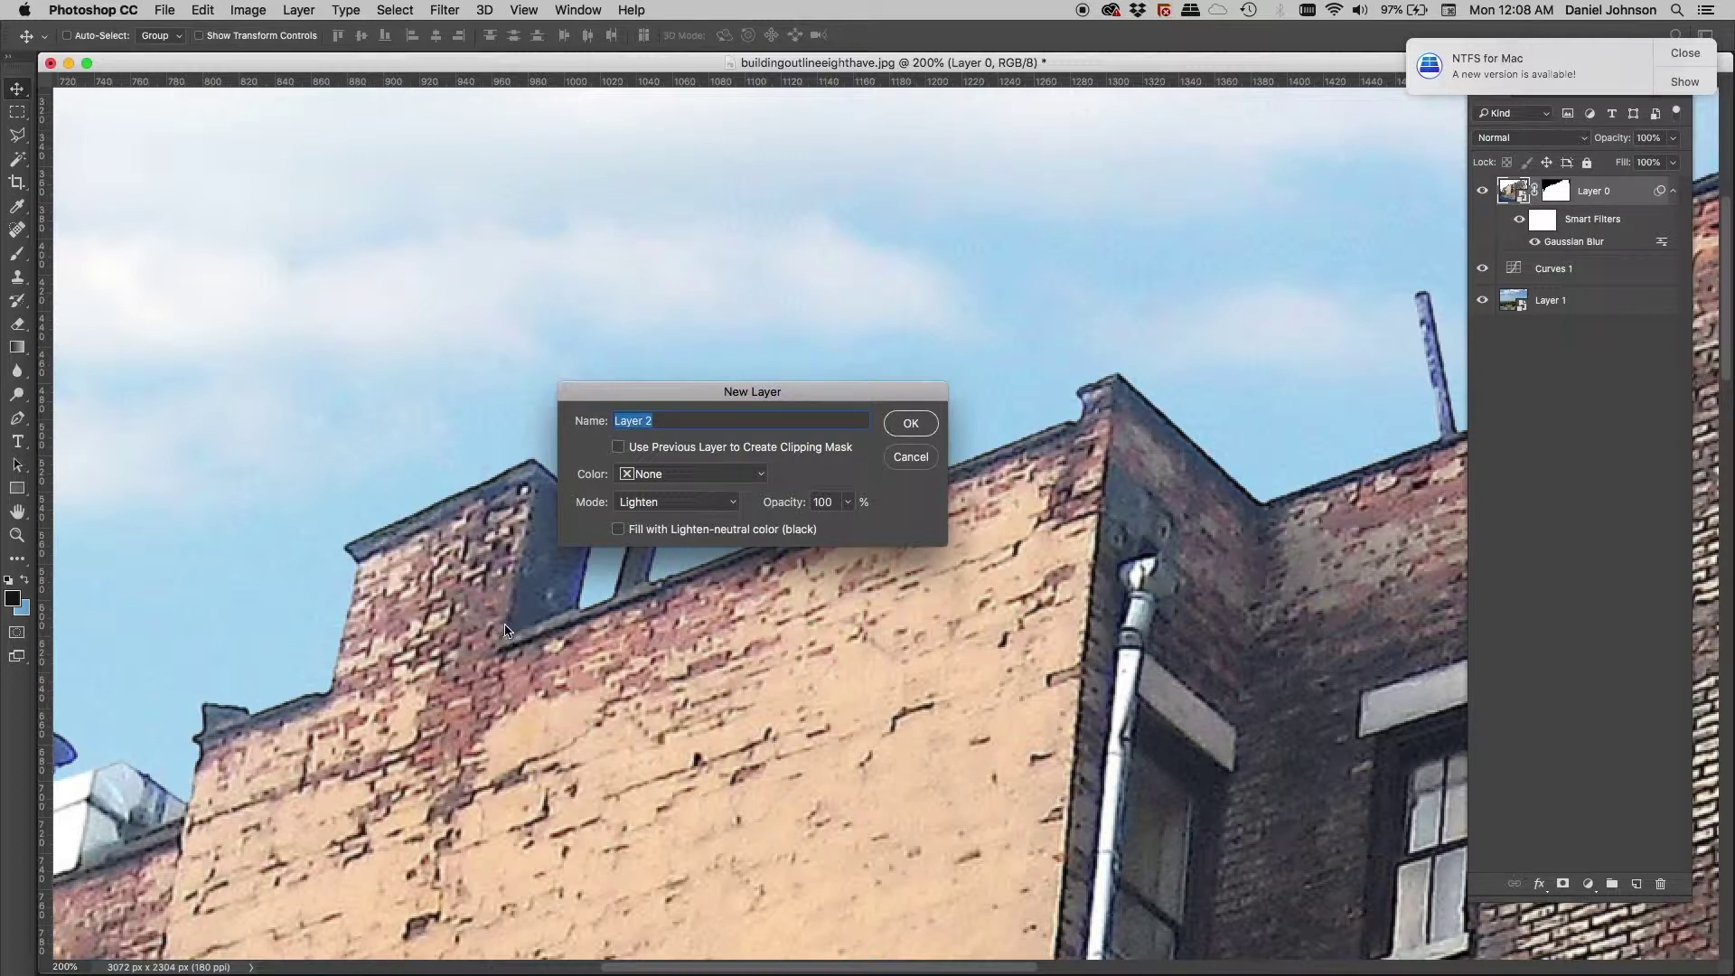
Step: Create the new layer in Overlay mode, filled with the 50% gray neutral color and clipped to the building layer
left_click(701, 503)
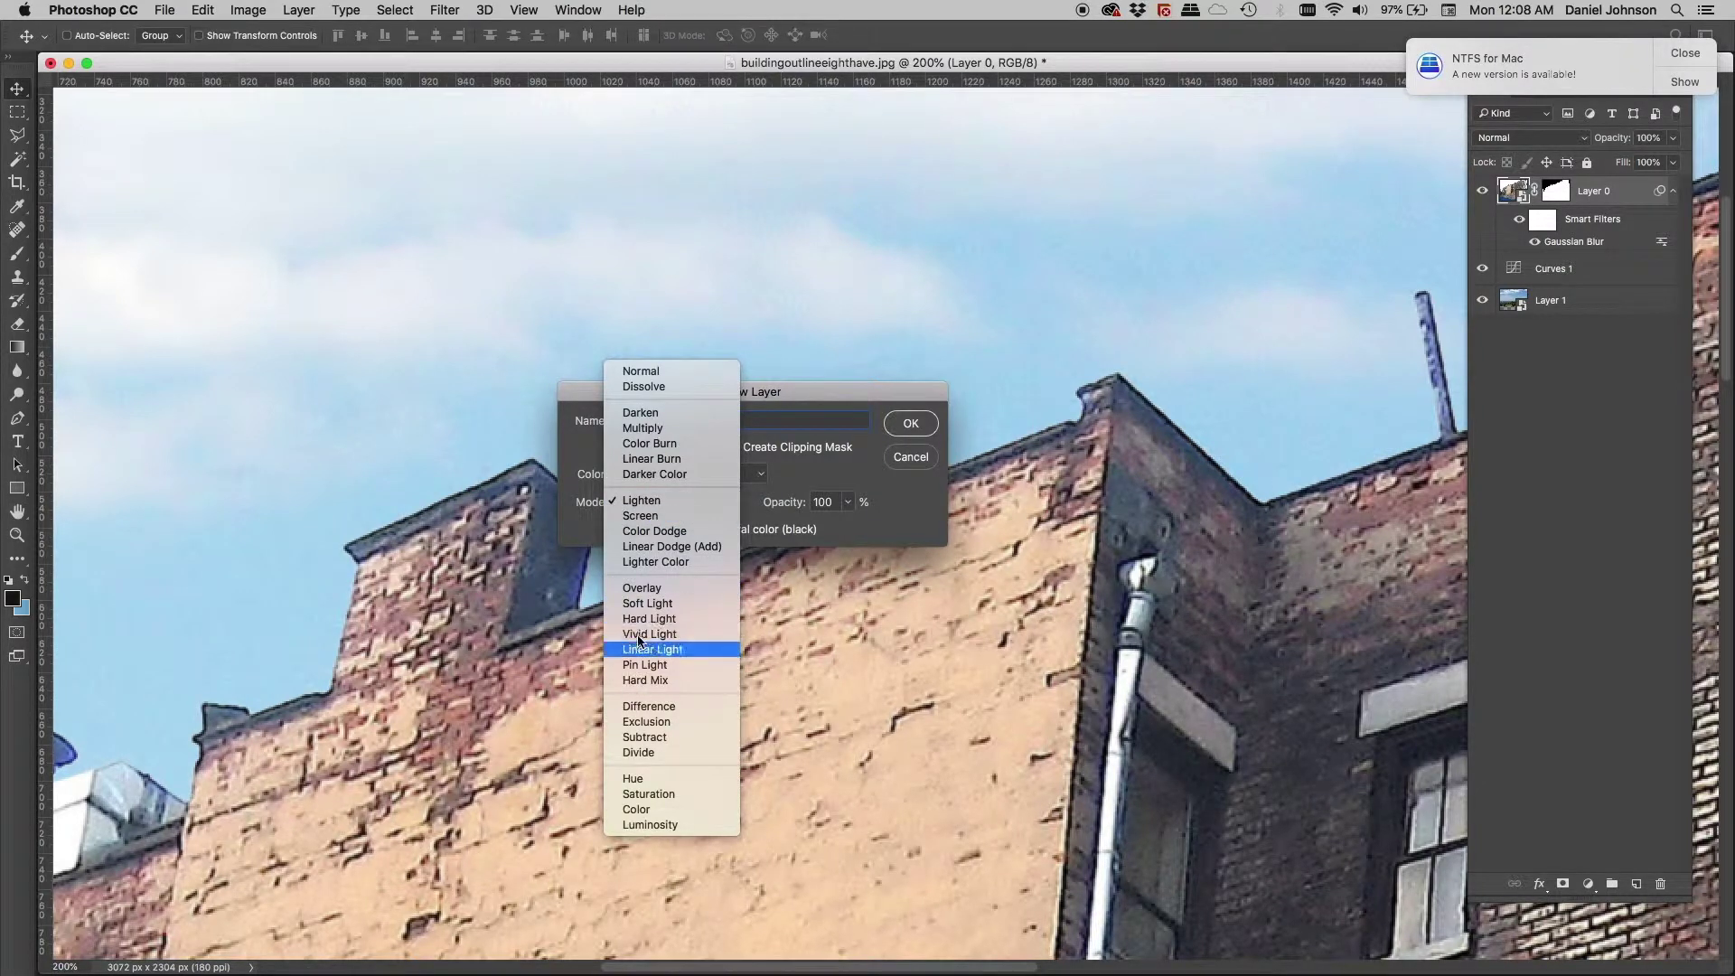
left_click(643, 588)
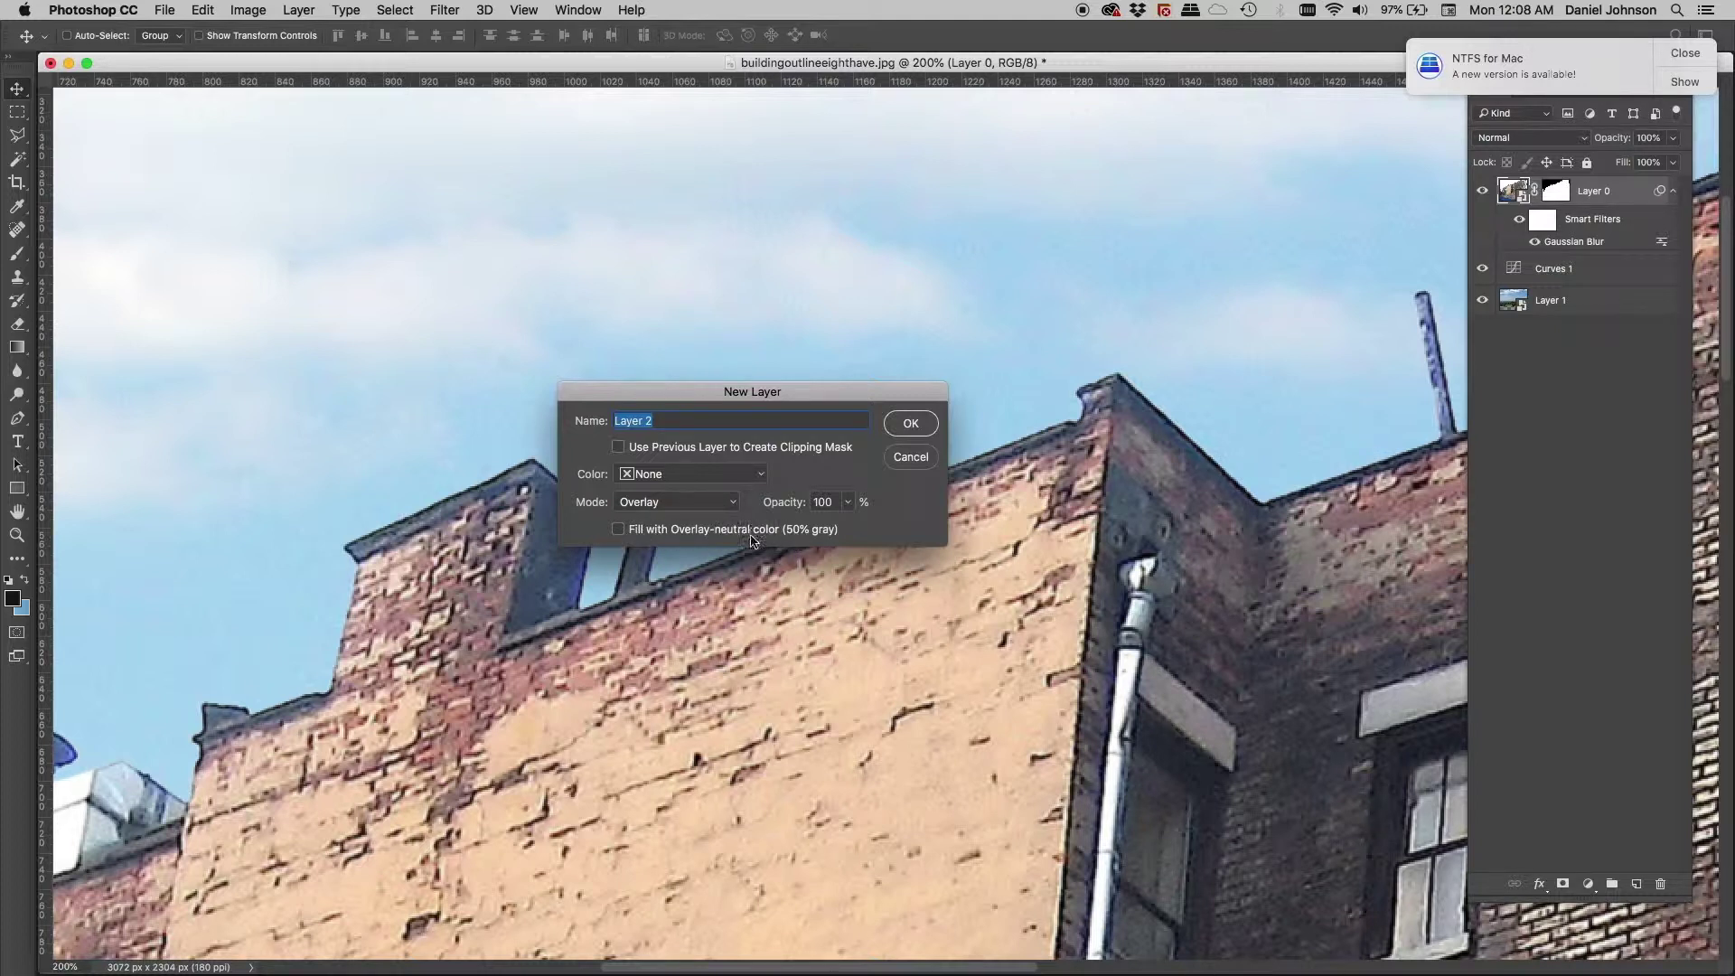
left_click(616, 530)
left_click(619, 447)
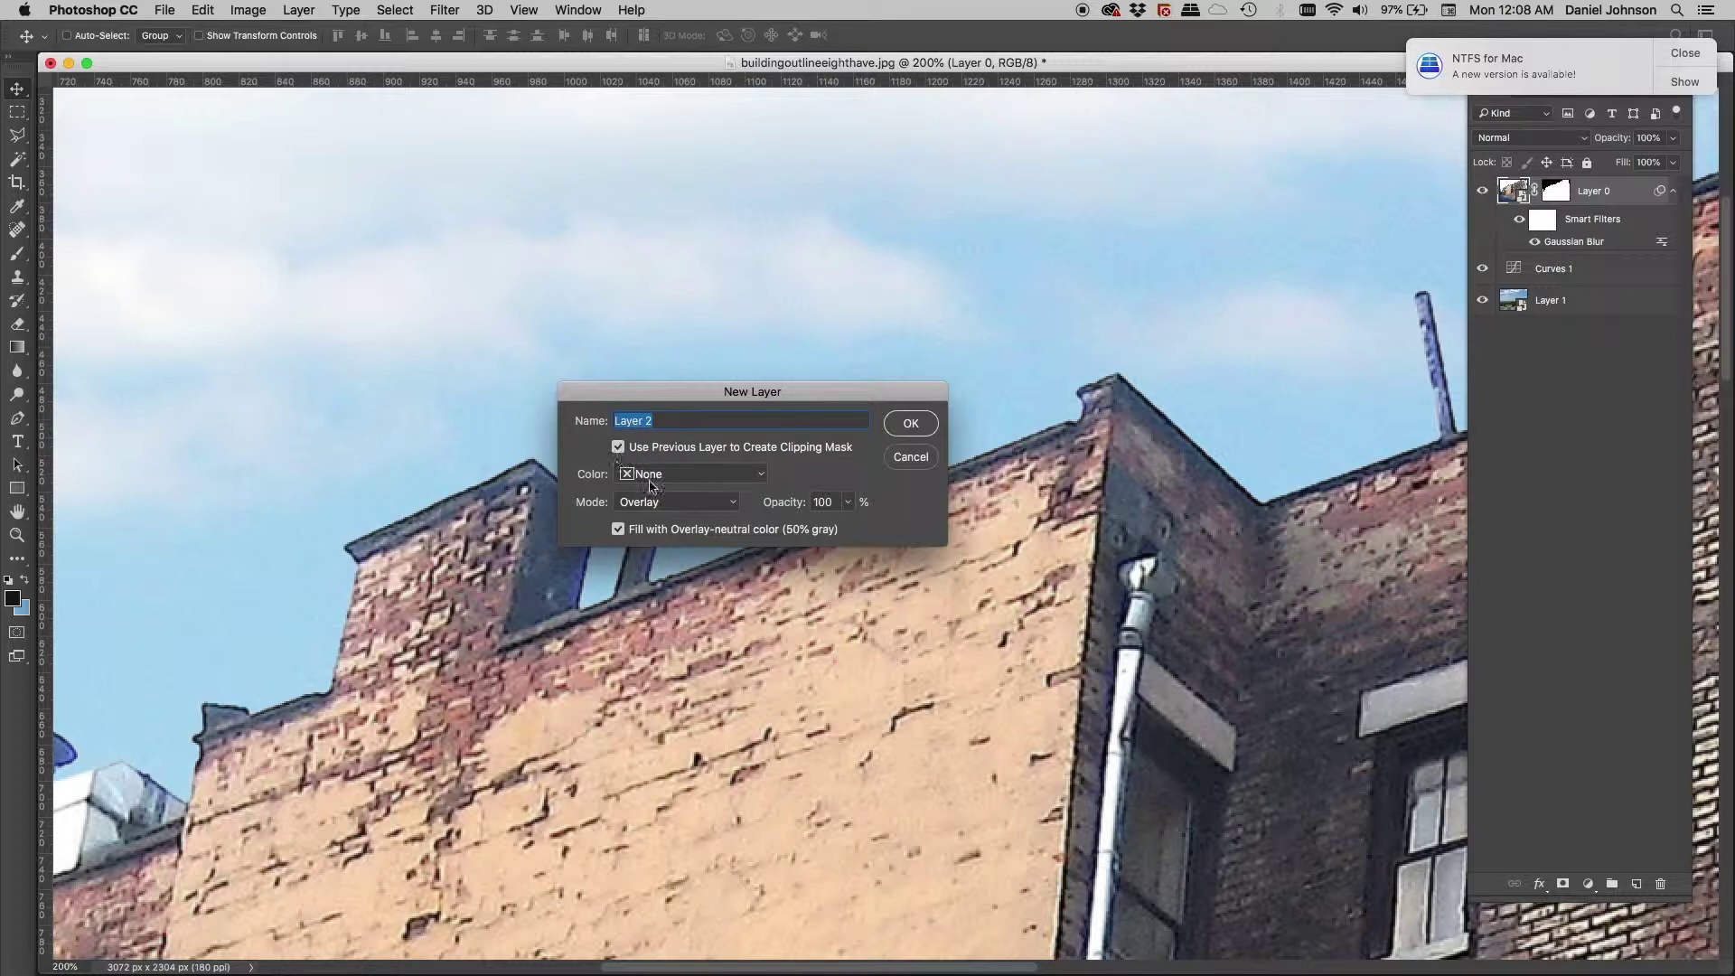
left_click(912, 427)
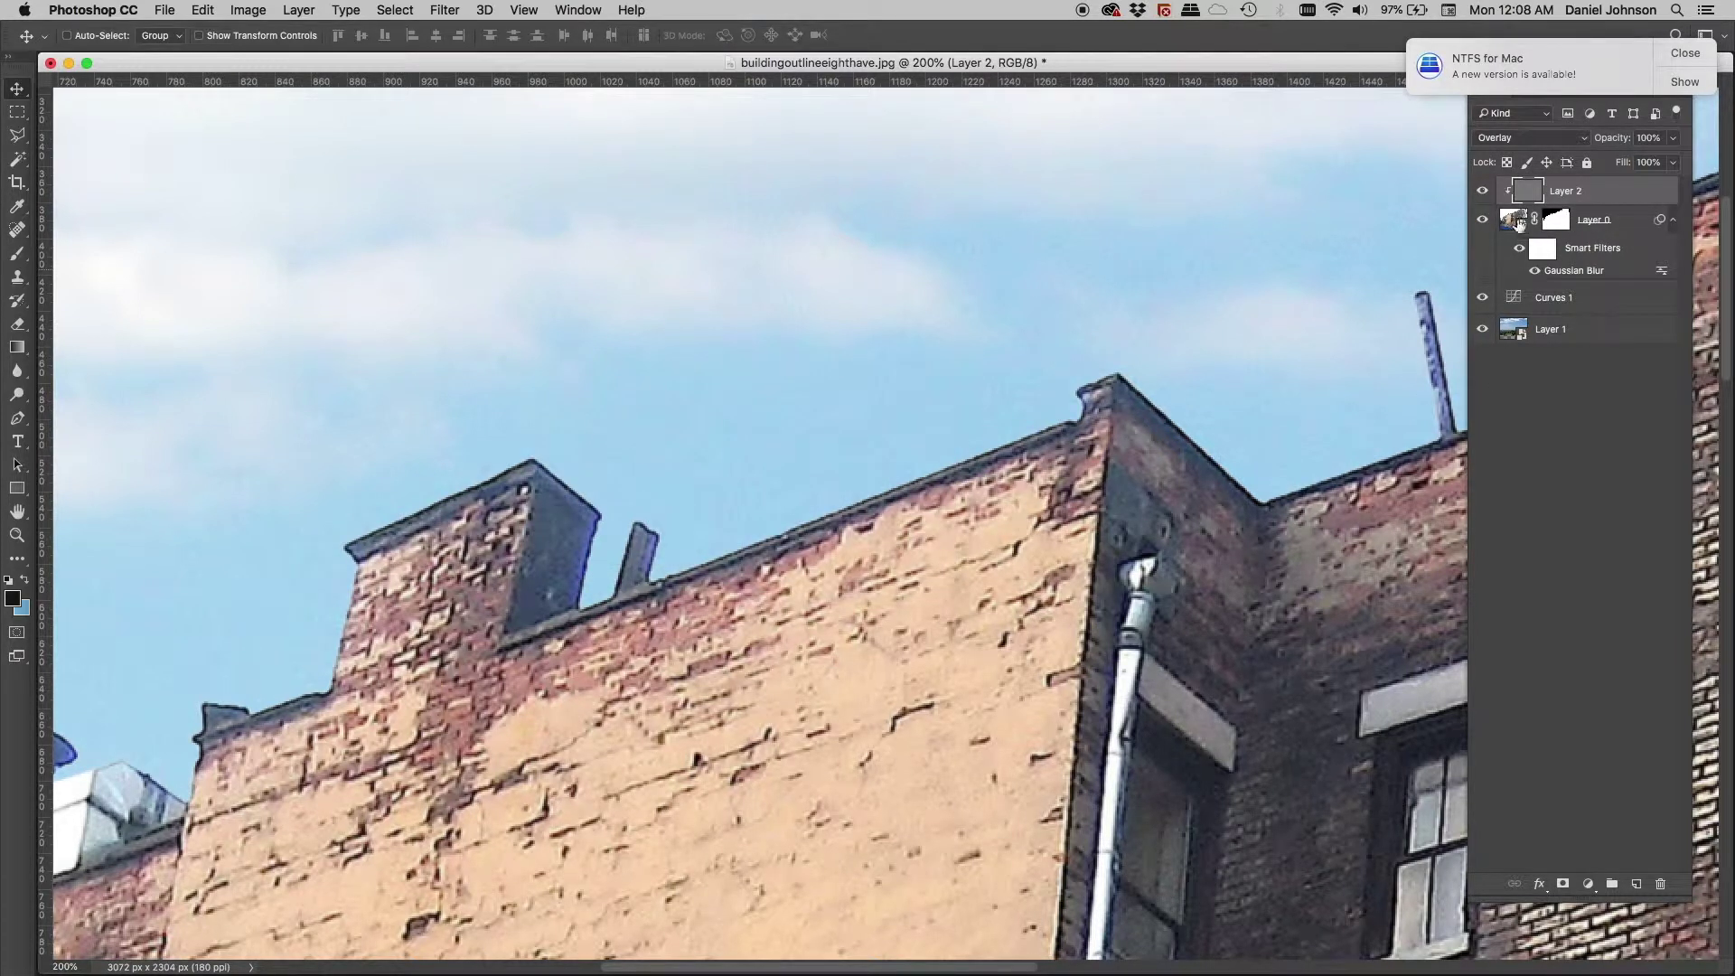
Step: Preview the 50% gray layer in Normal blend mode, and return it to Overlay
left_click(1686, 54)
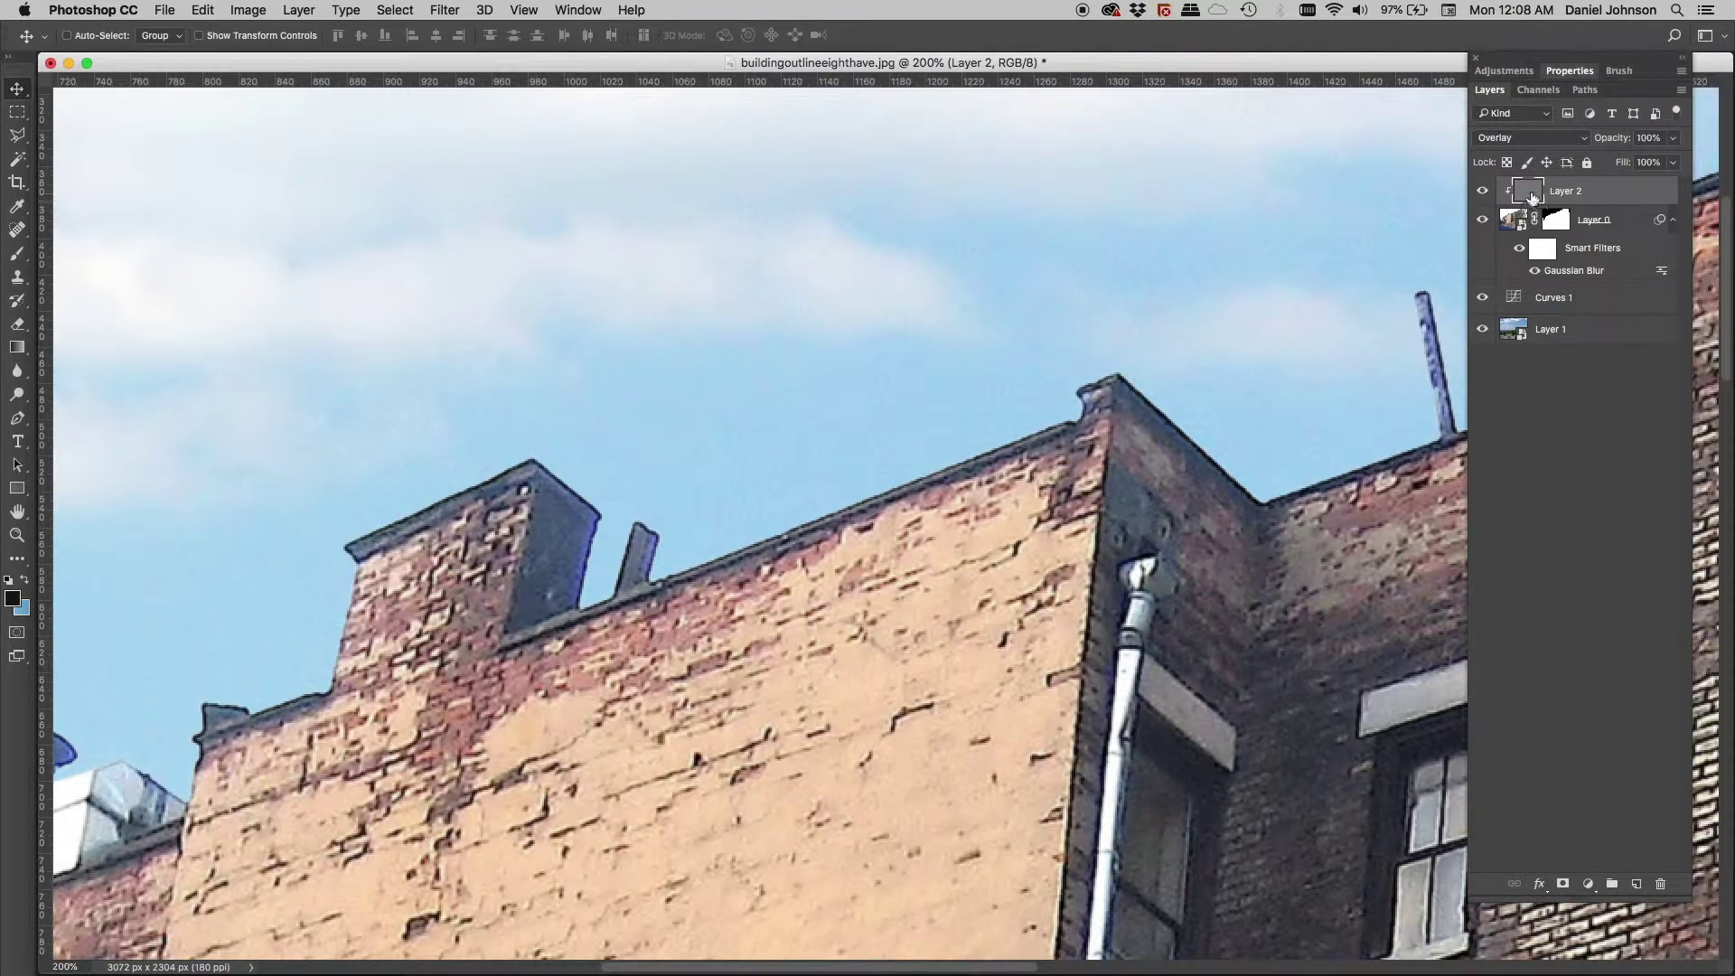
left_click(1517, 140)
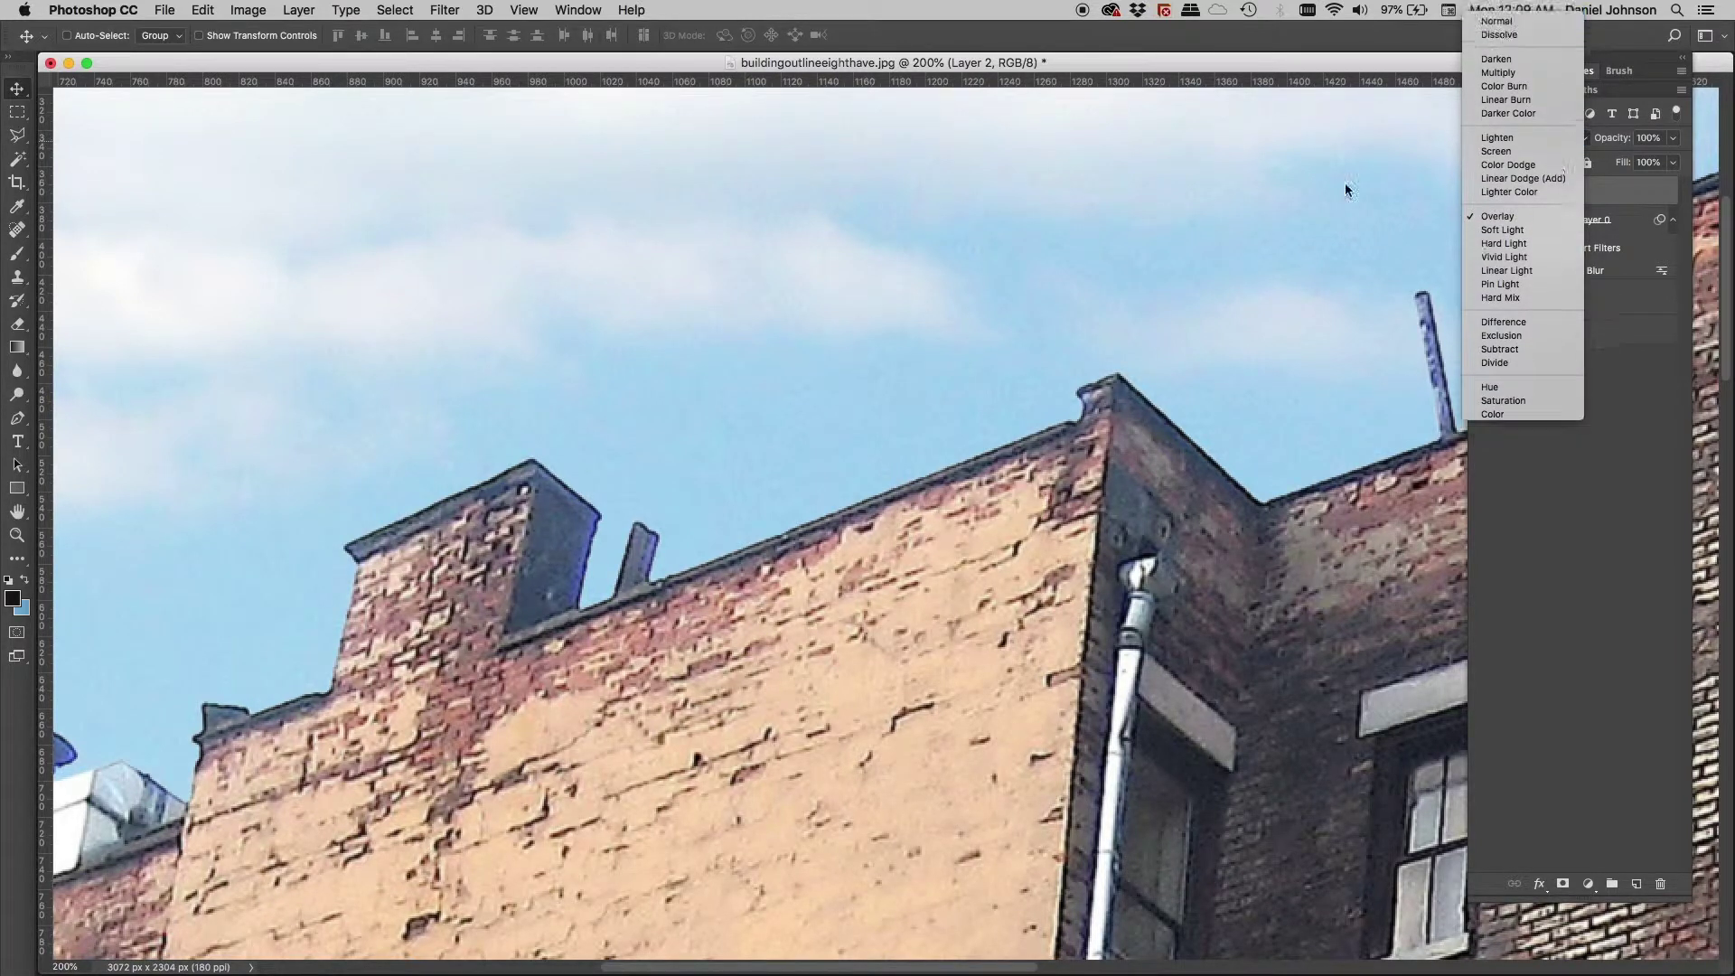
left_click(1500, 20)
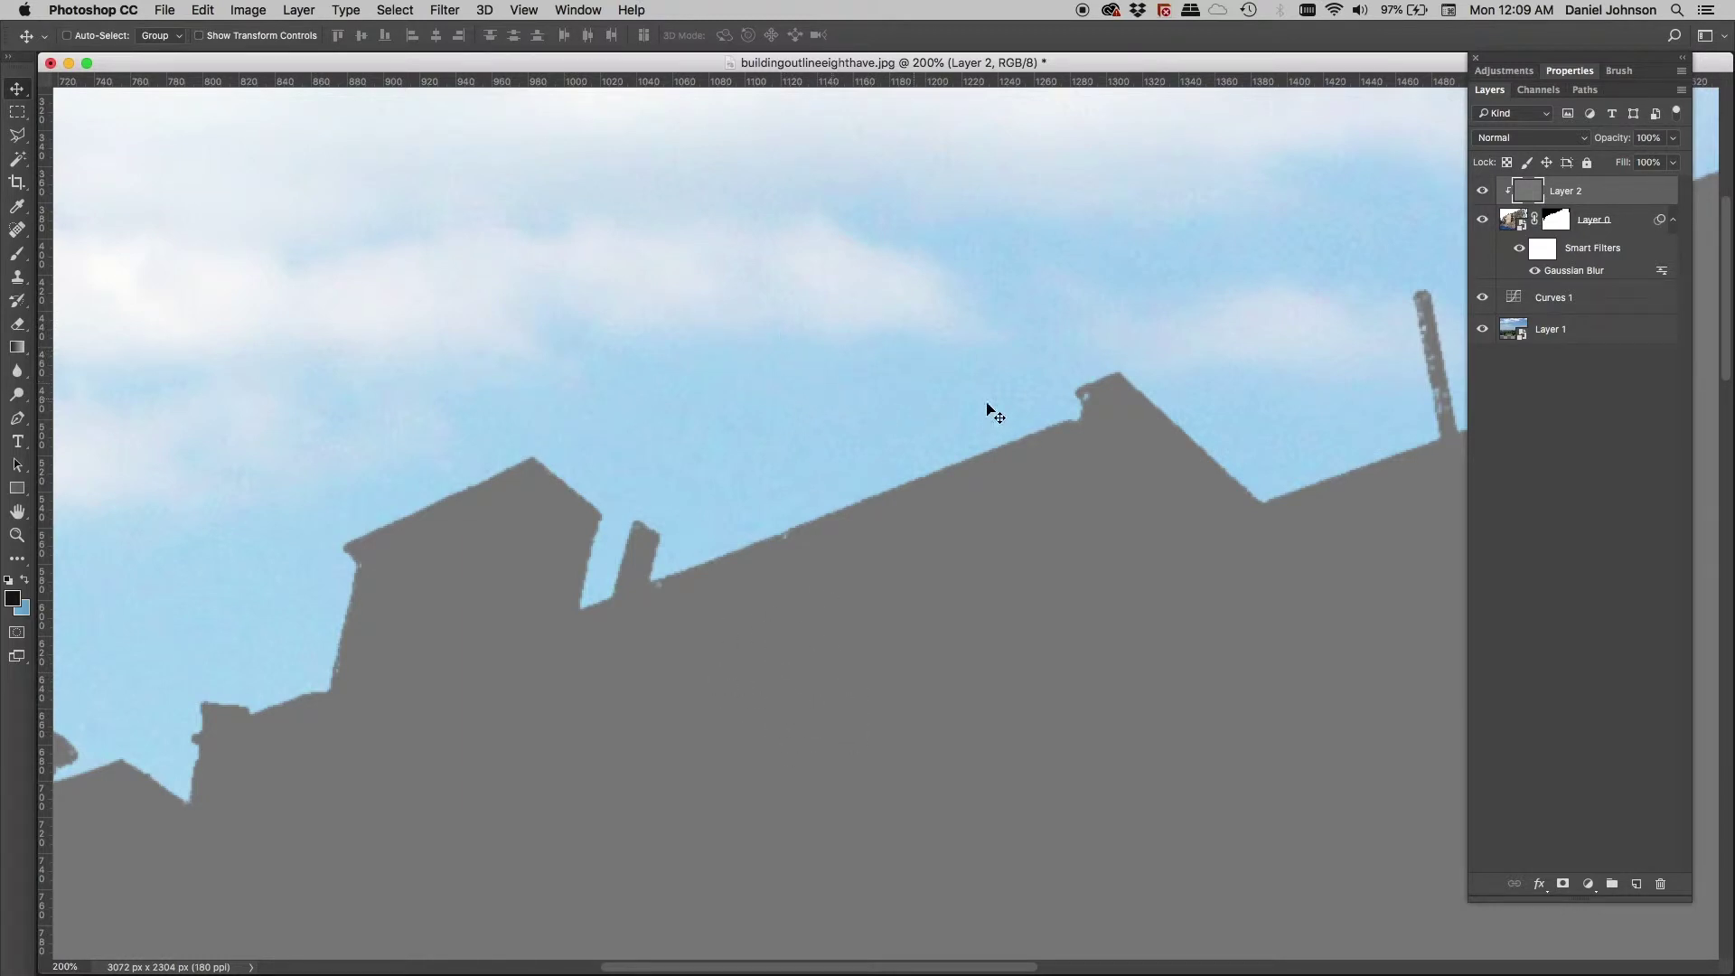
key("shift+alt+o")
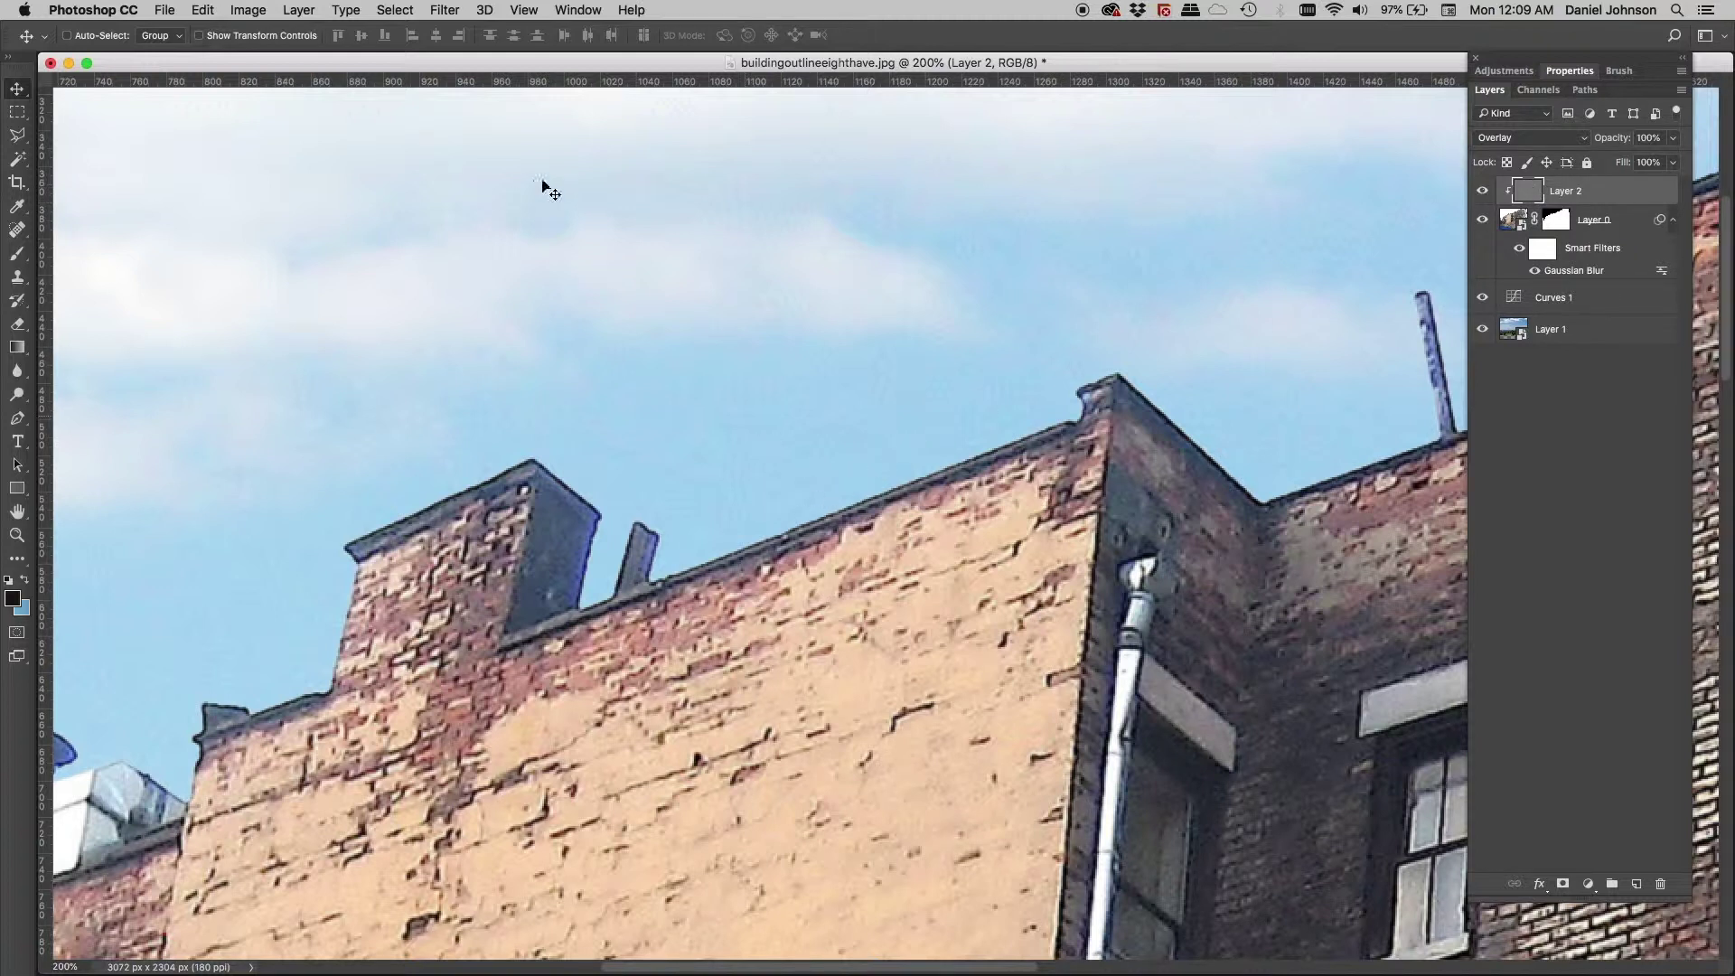
left_click(462, 12)
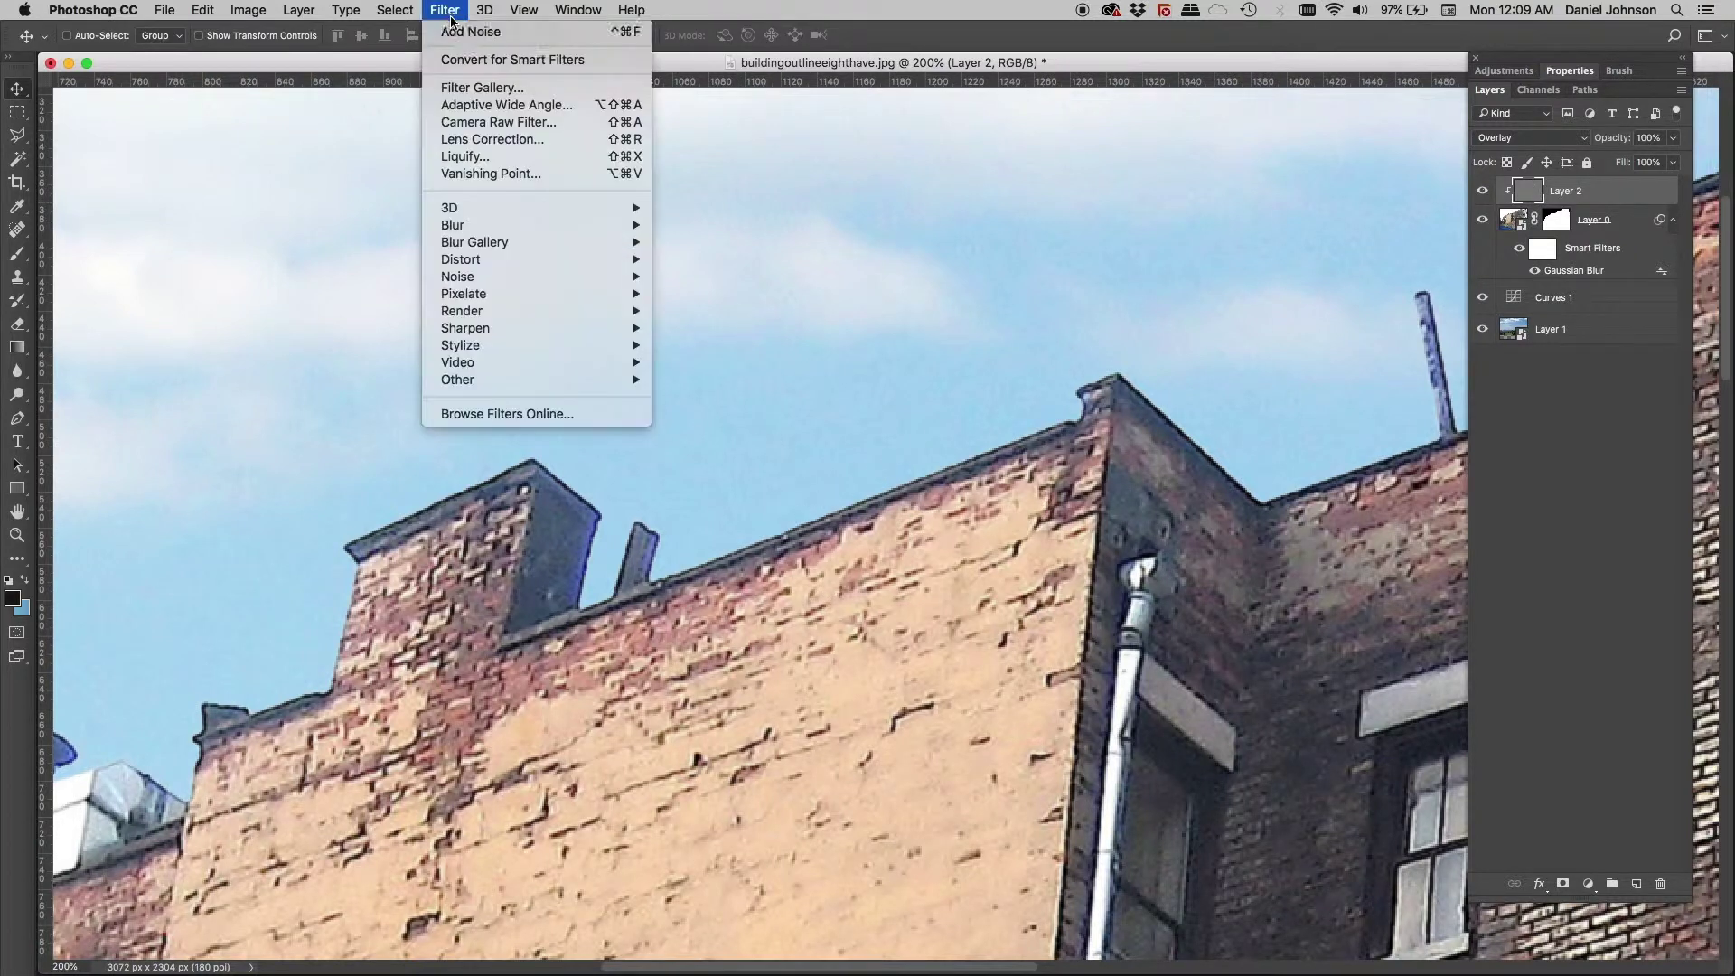
mouse_move(506, 277)
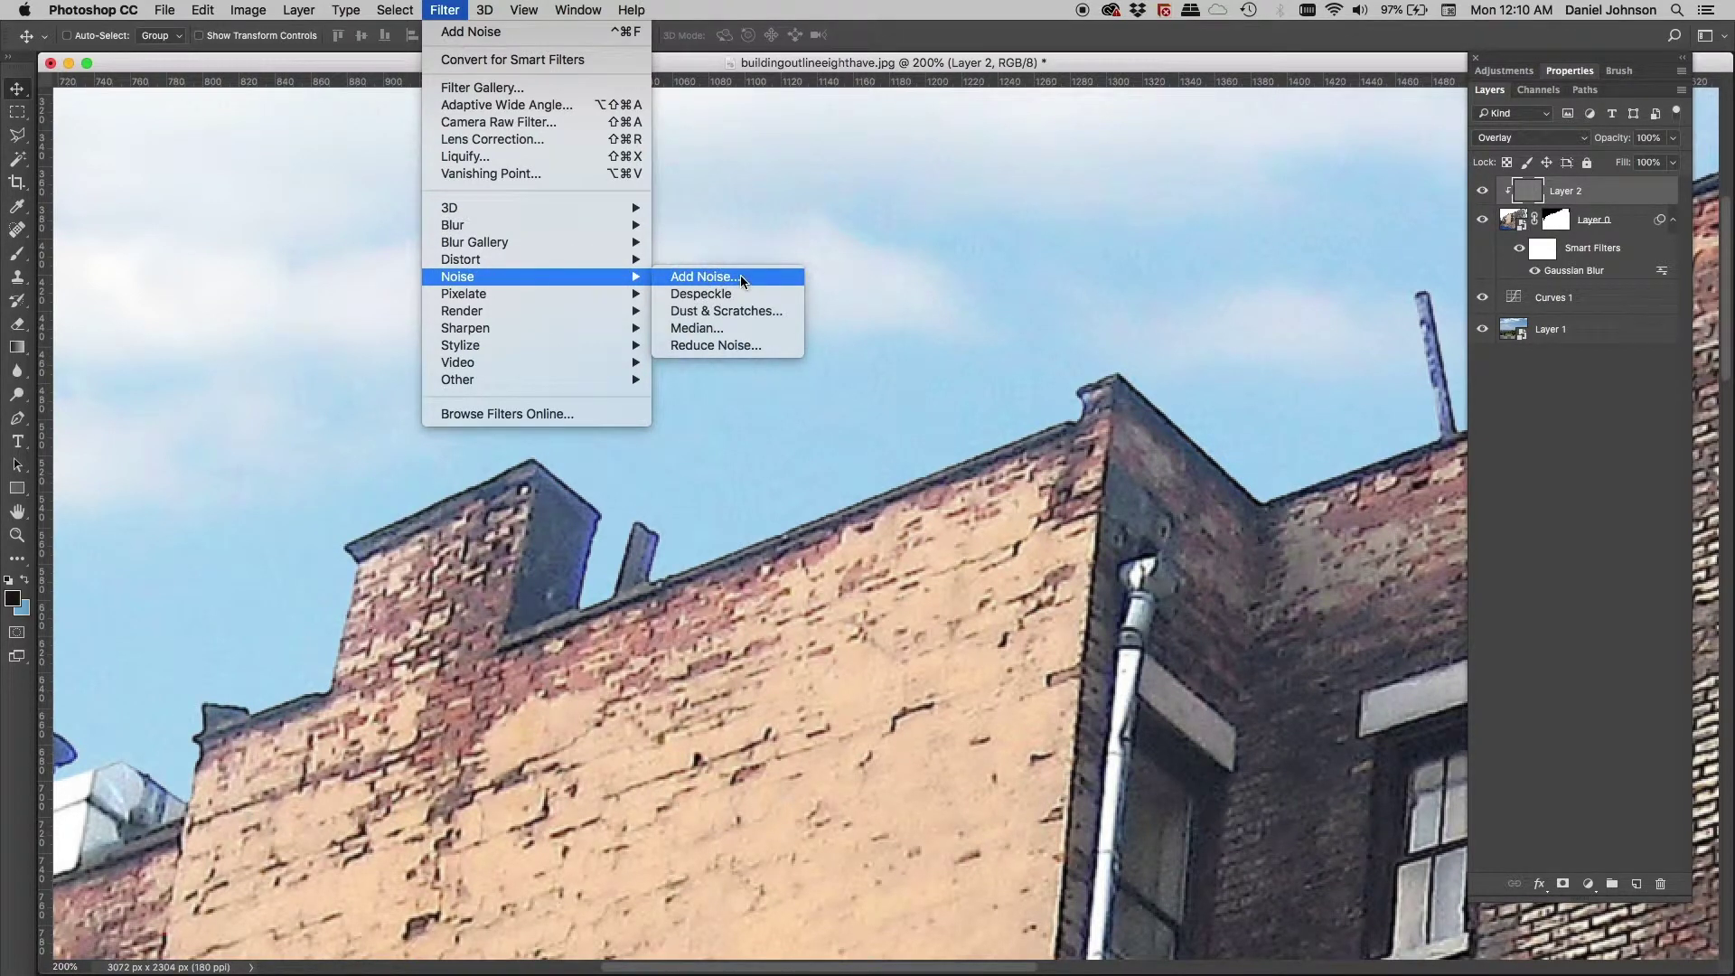
left_click(1540, 448)
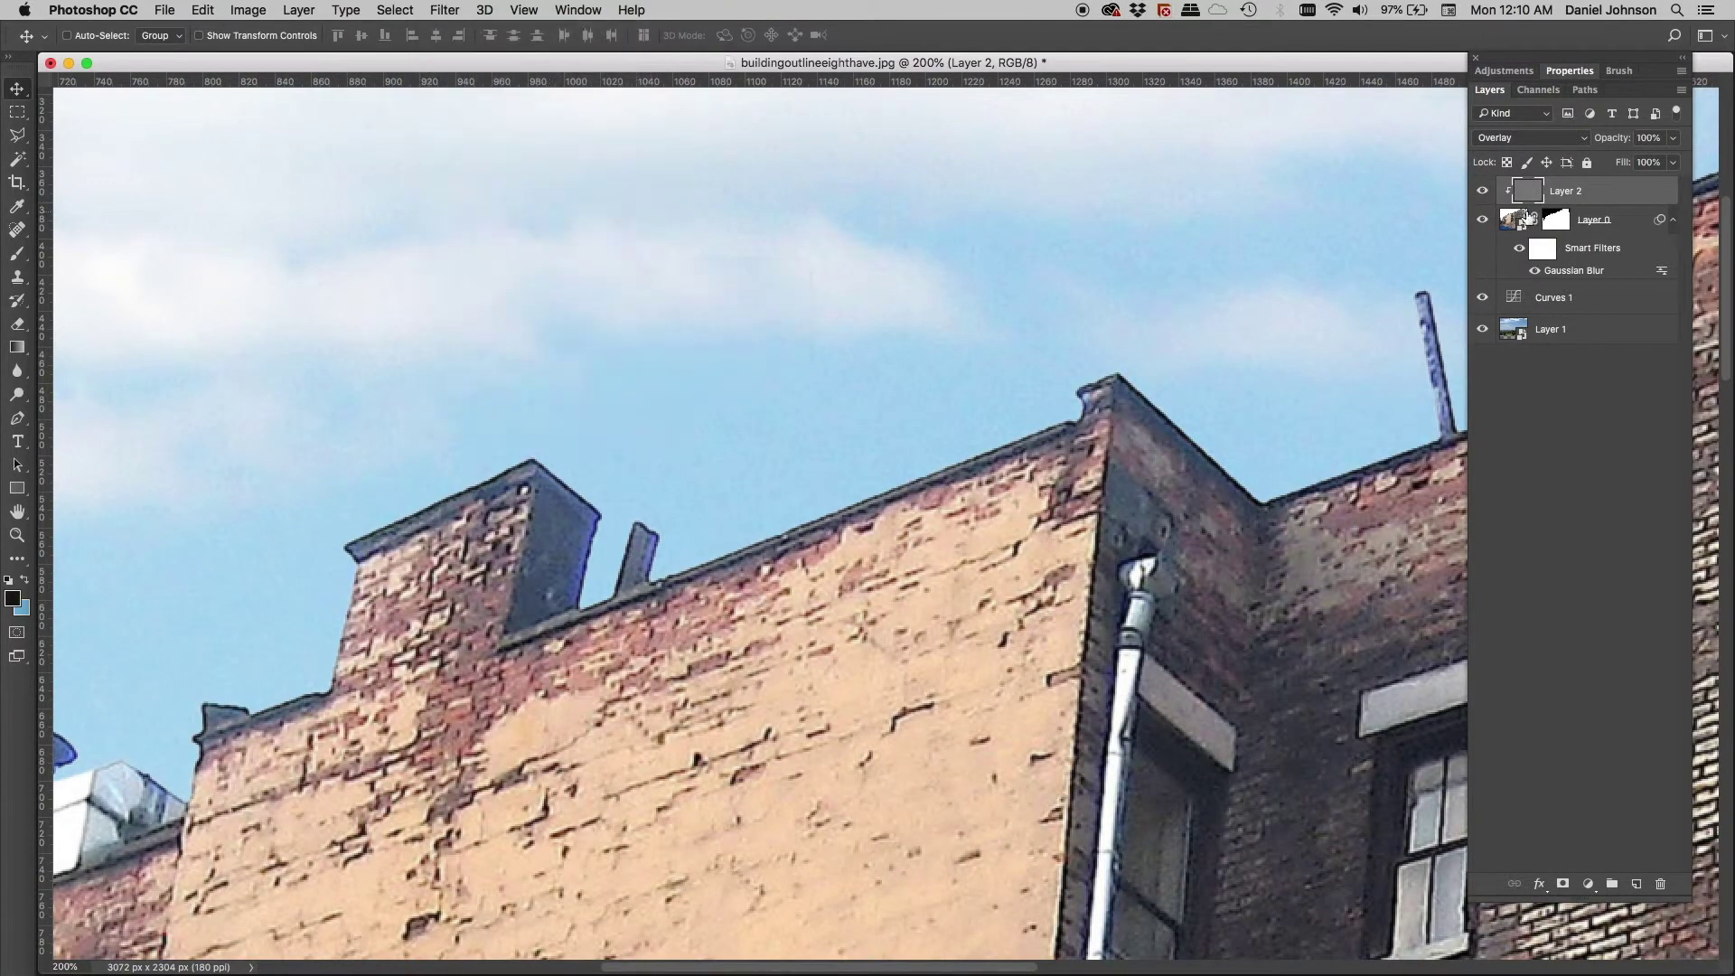
Step: Convert the gray Overlay layer to a Smart Object and add about 23.62% color noise with Uniform distribution to it
right_click(1596, 195)
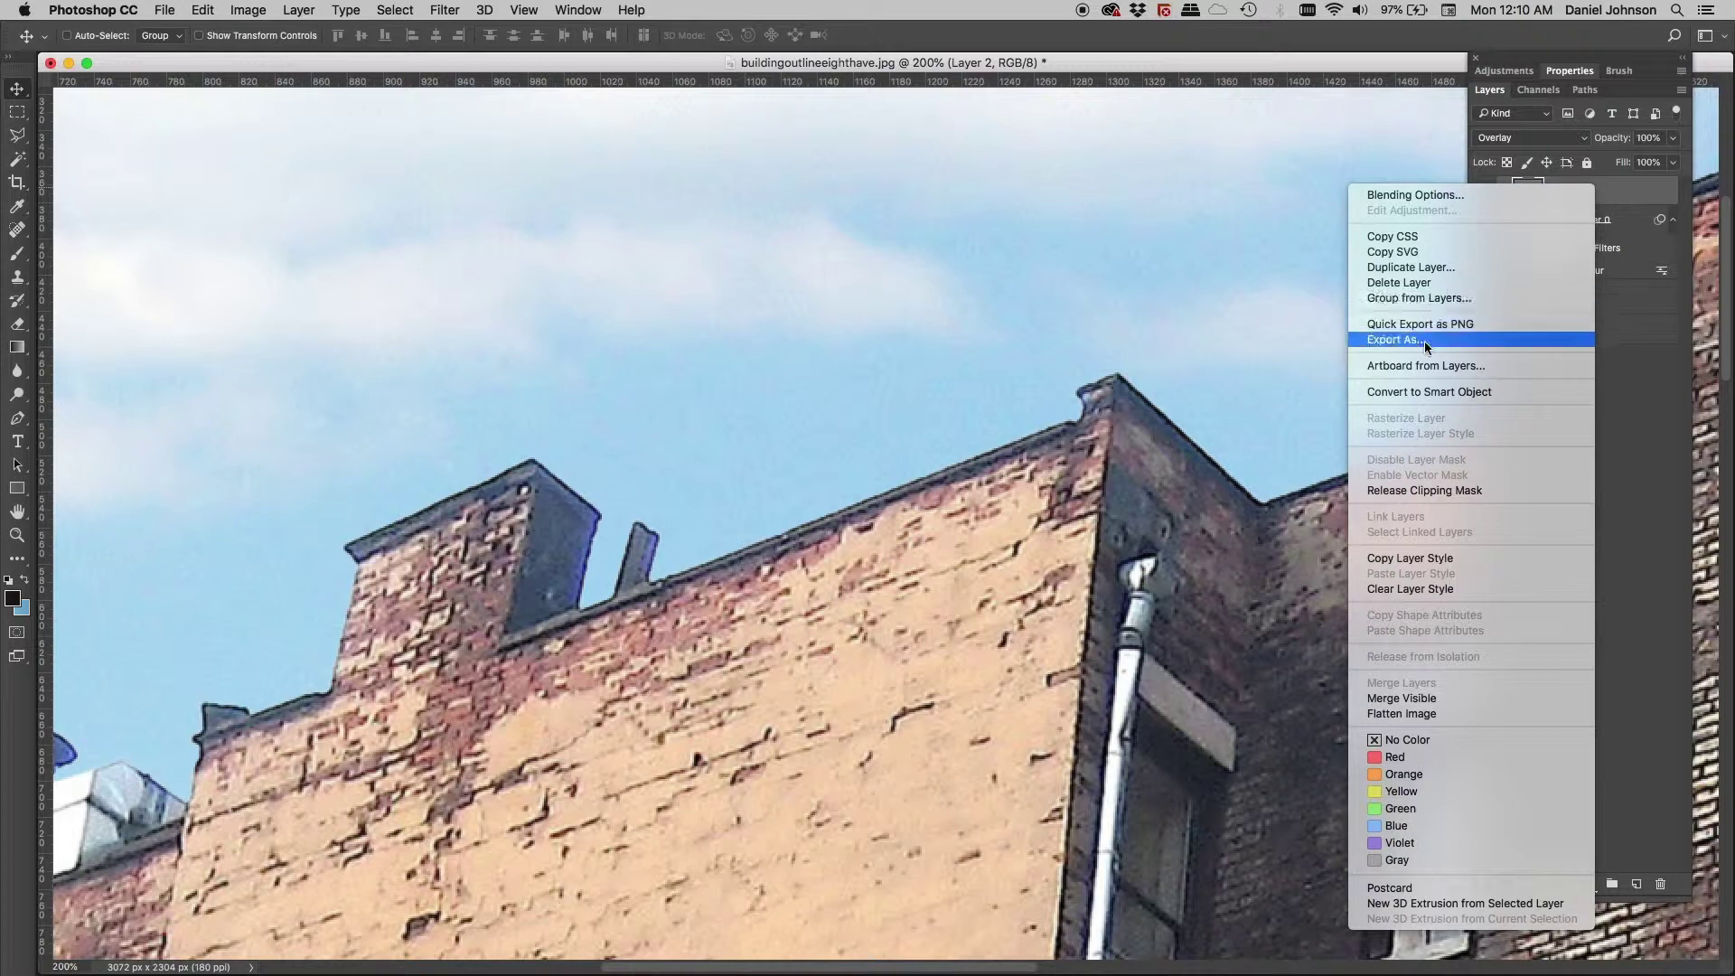
left_click(1417, 391)
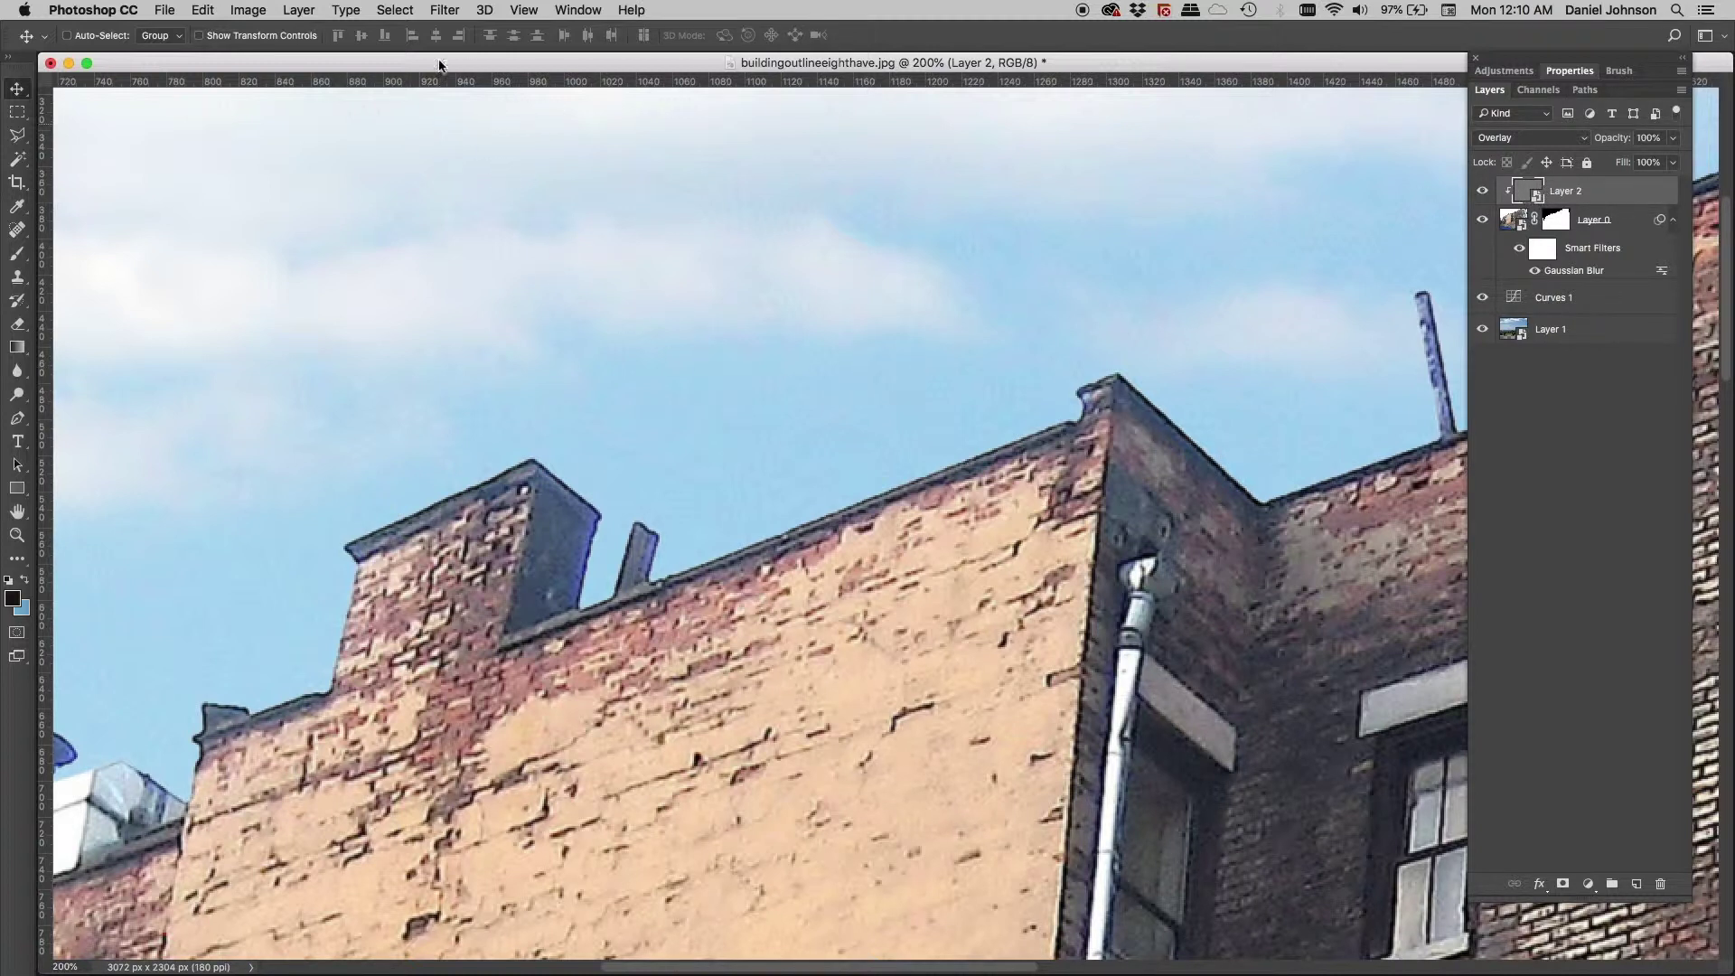
left_click(444, 13)
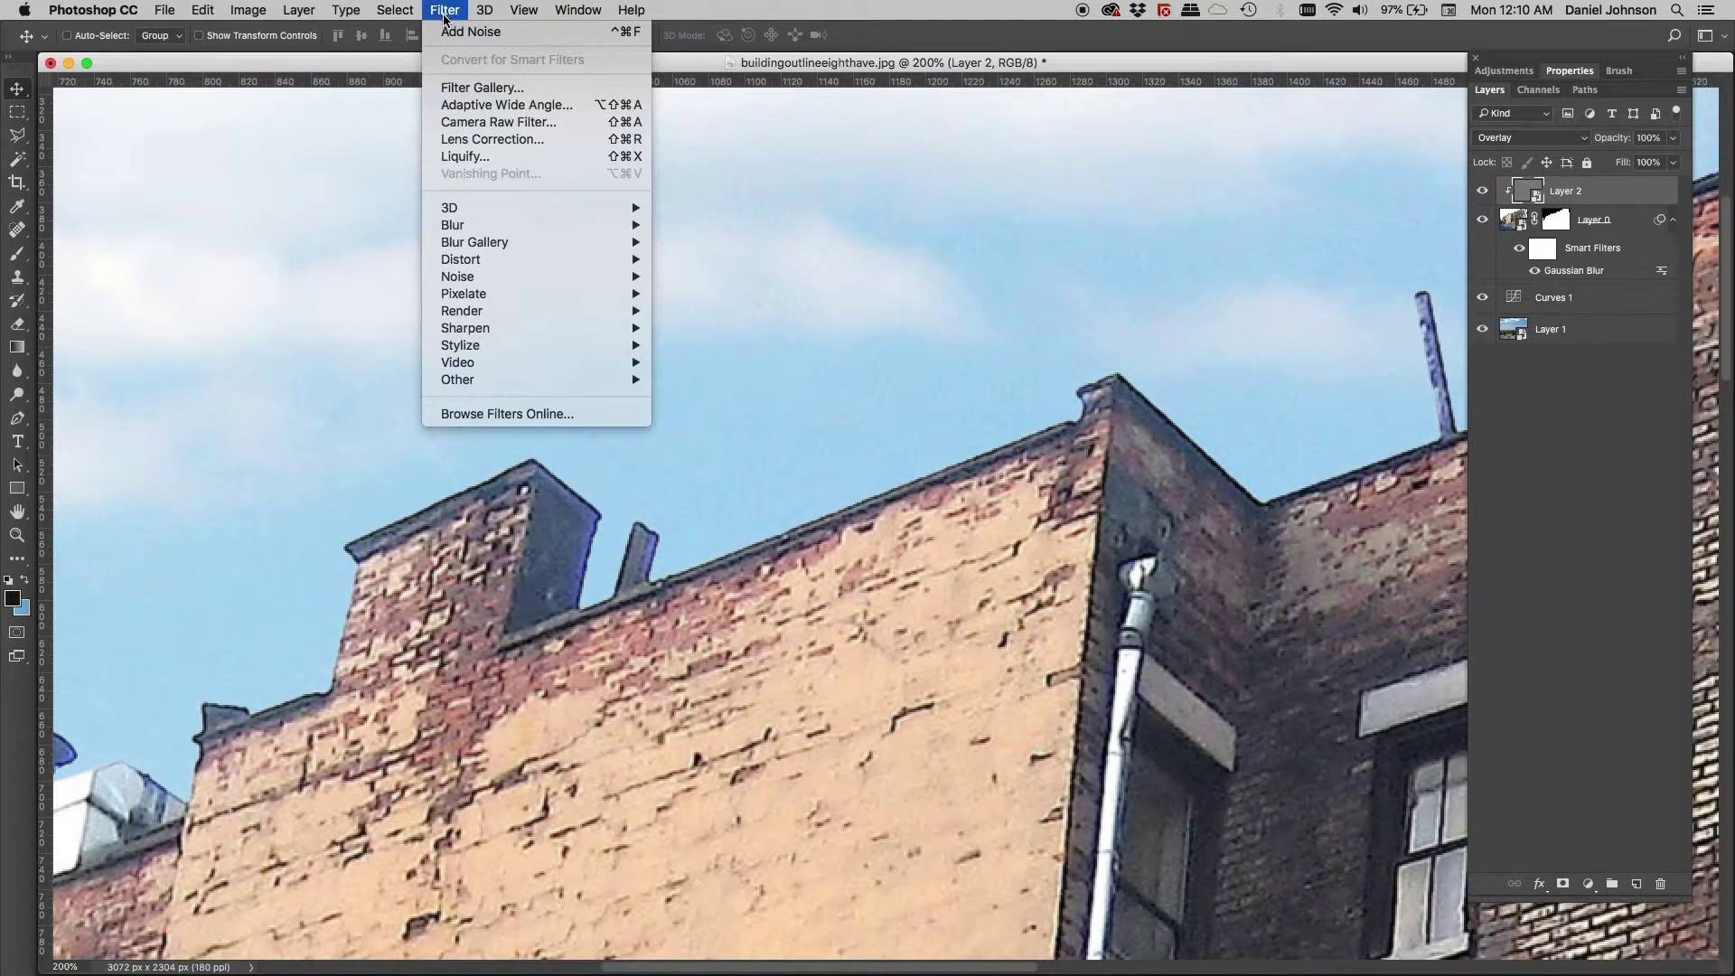
mouse_move(587, 277)
left_click(693, 276)
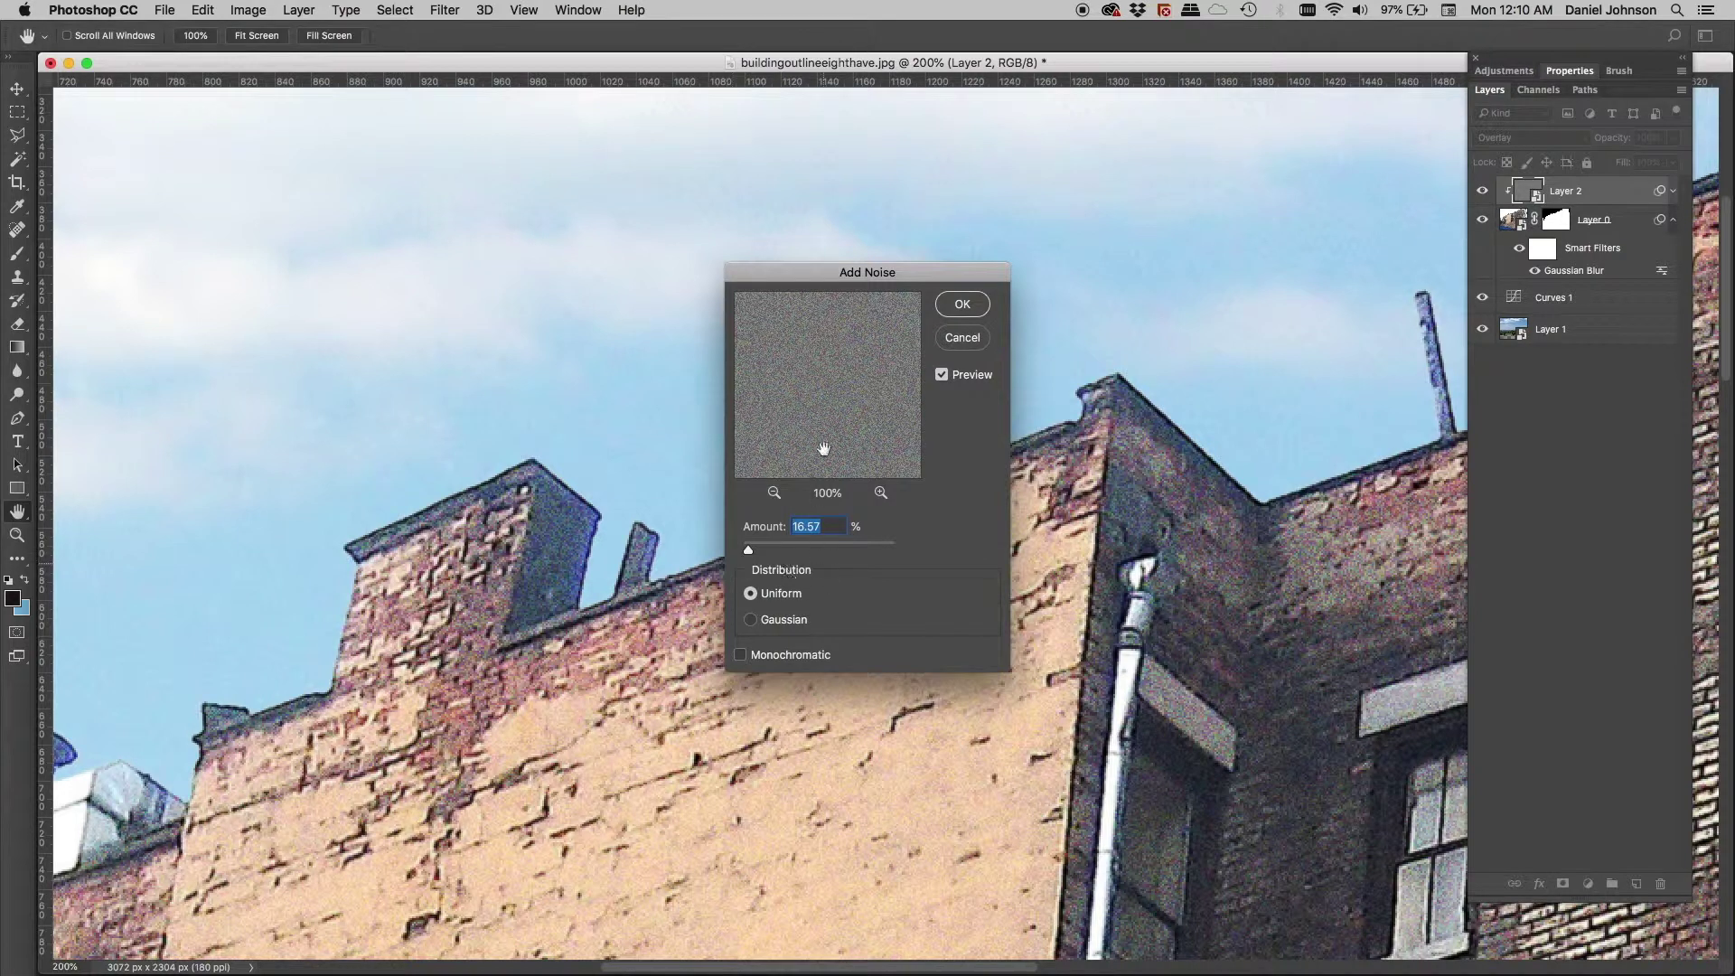
left_click(816, 395)
left_click_drag(748, 553, 755, 550)
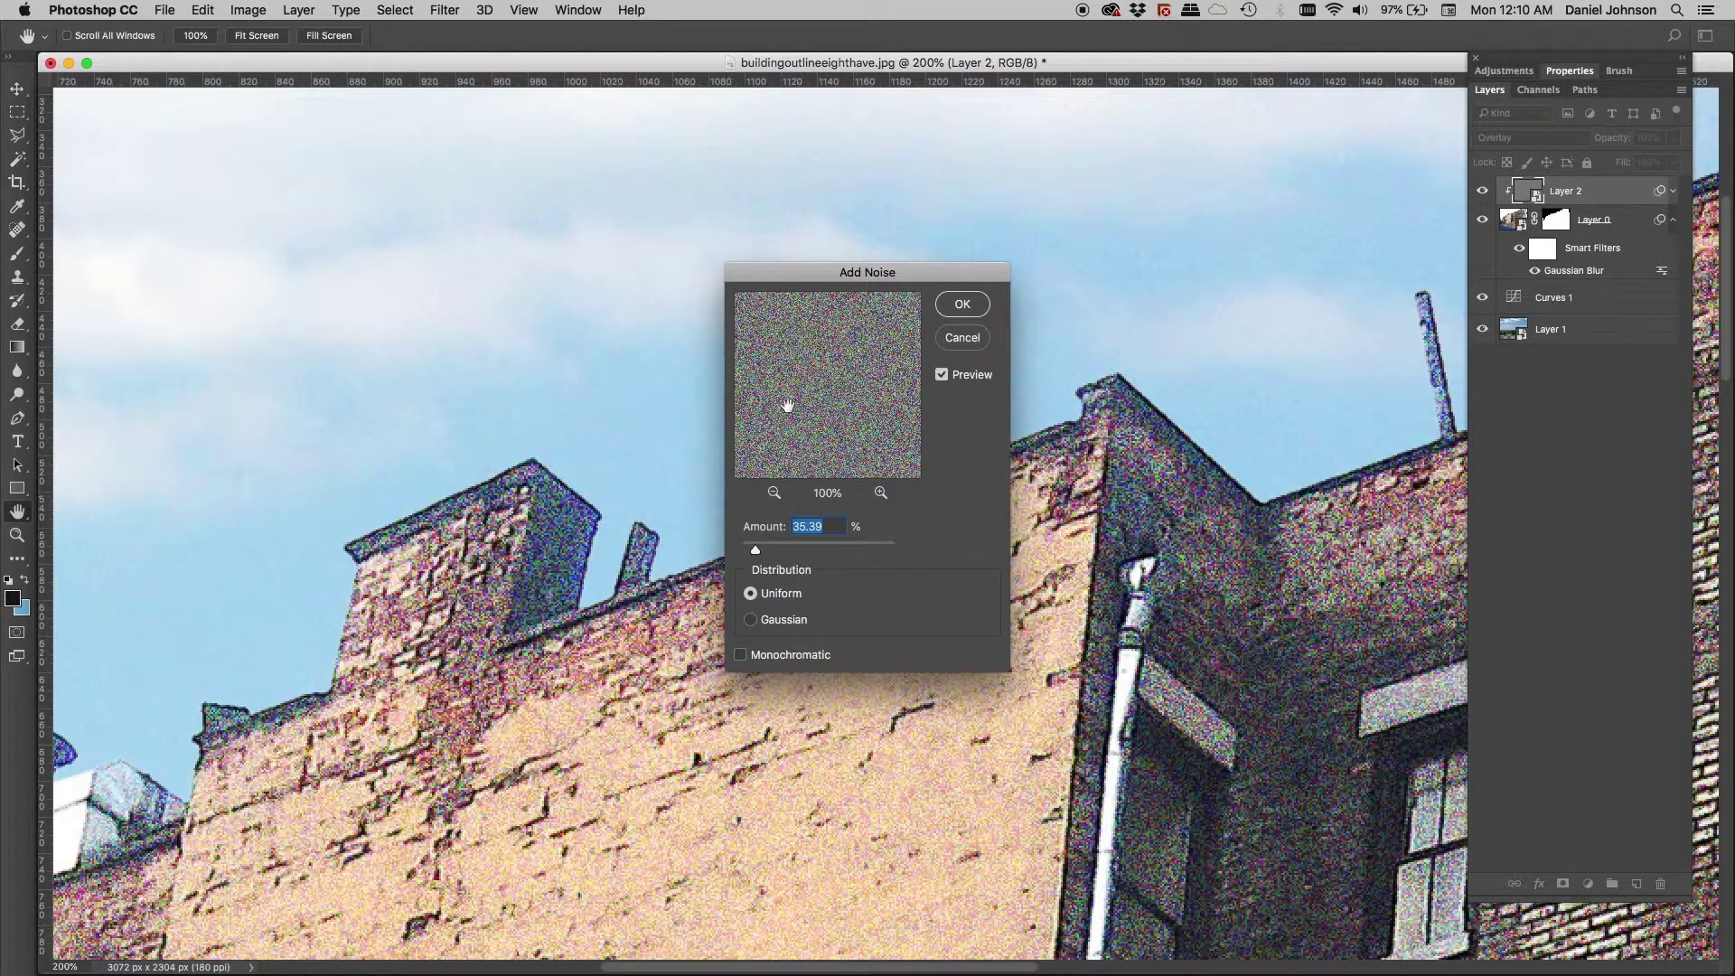
left_click(751, 620)
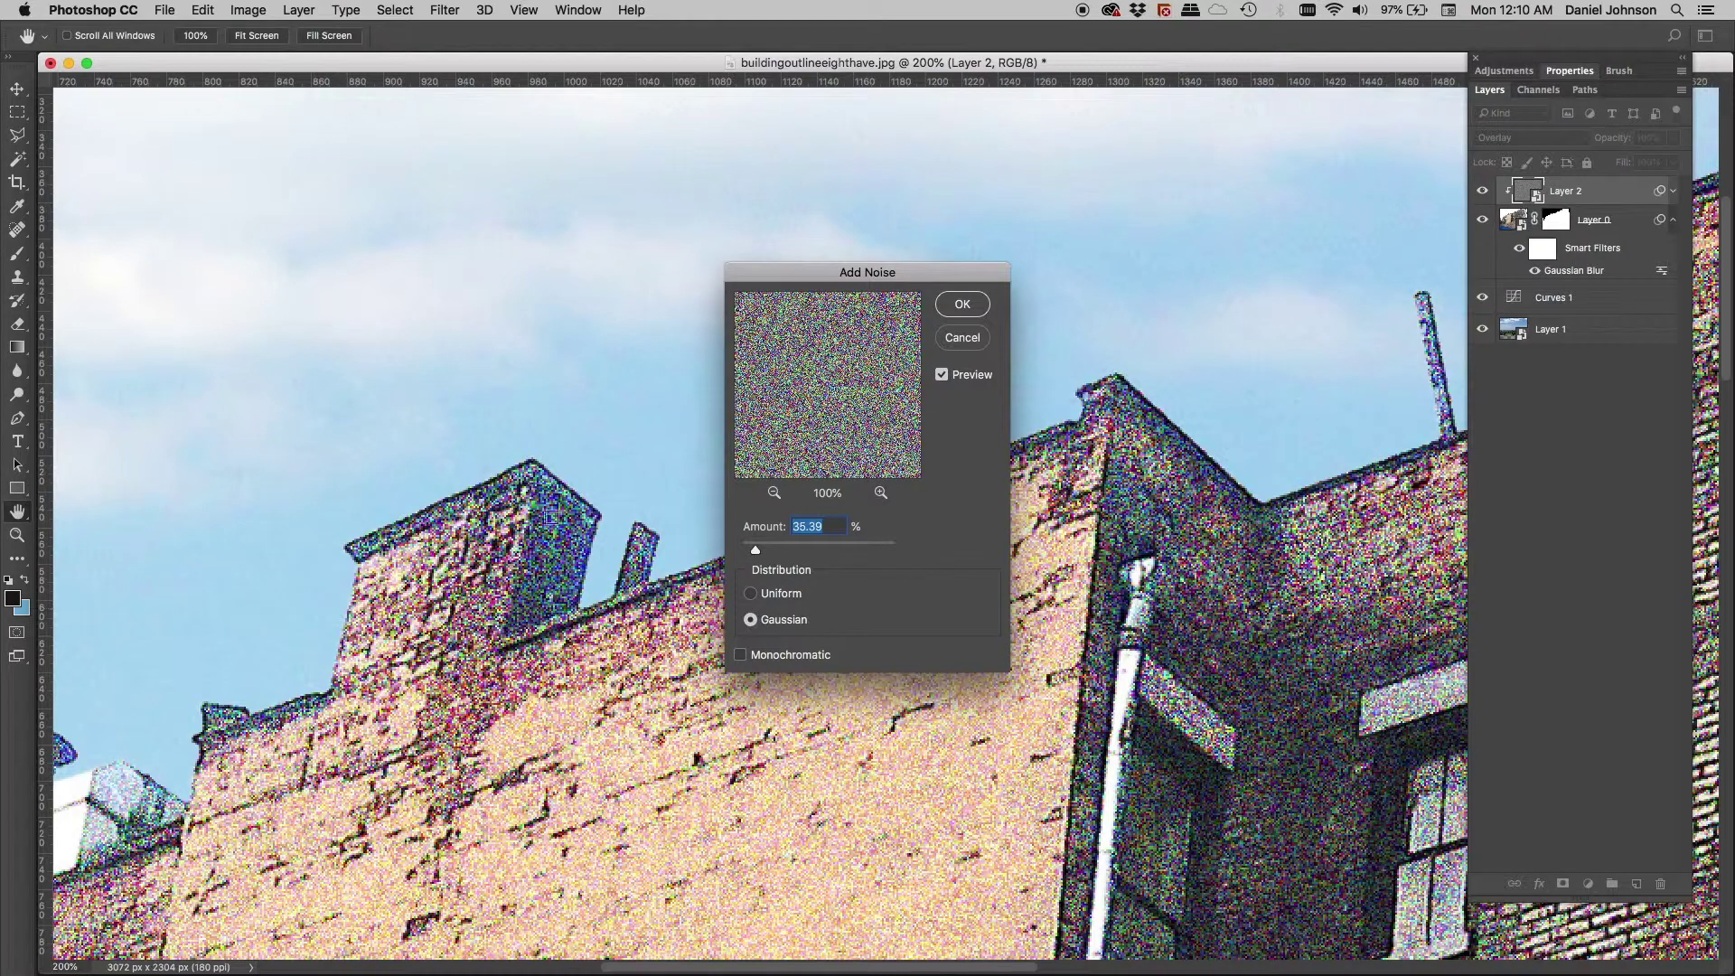
left_click(750, 594)
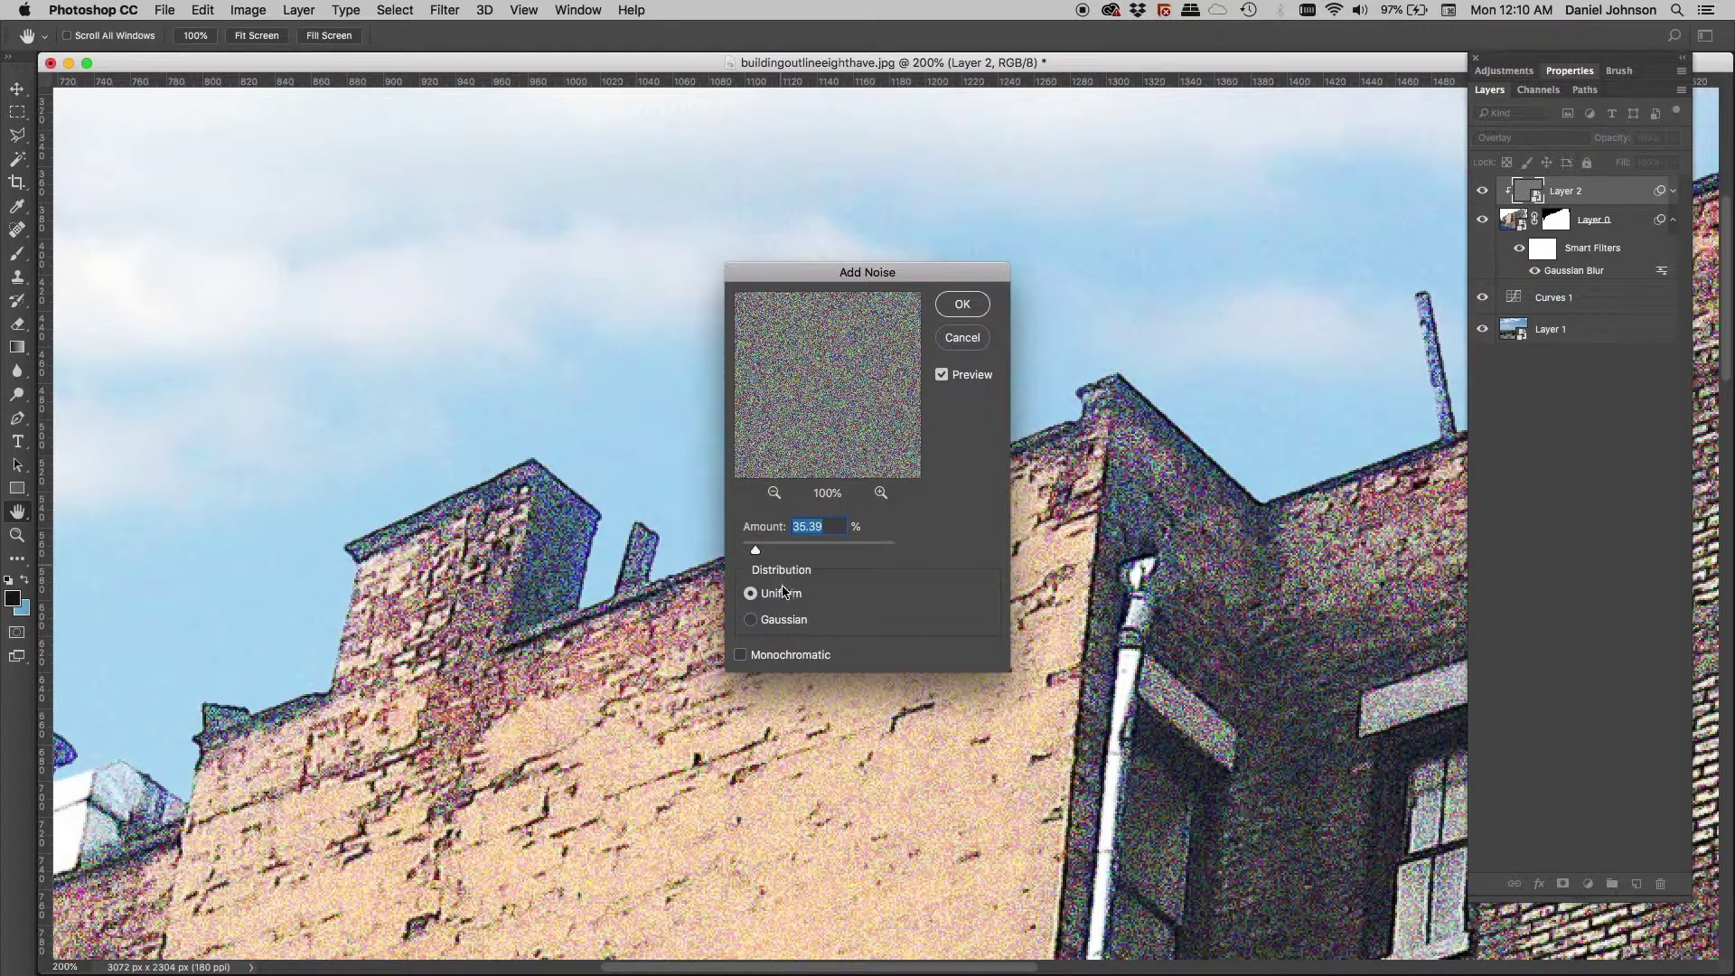
left_click_drag(757, 553, 752, 551)
left_click(964, 305)
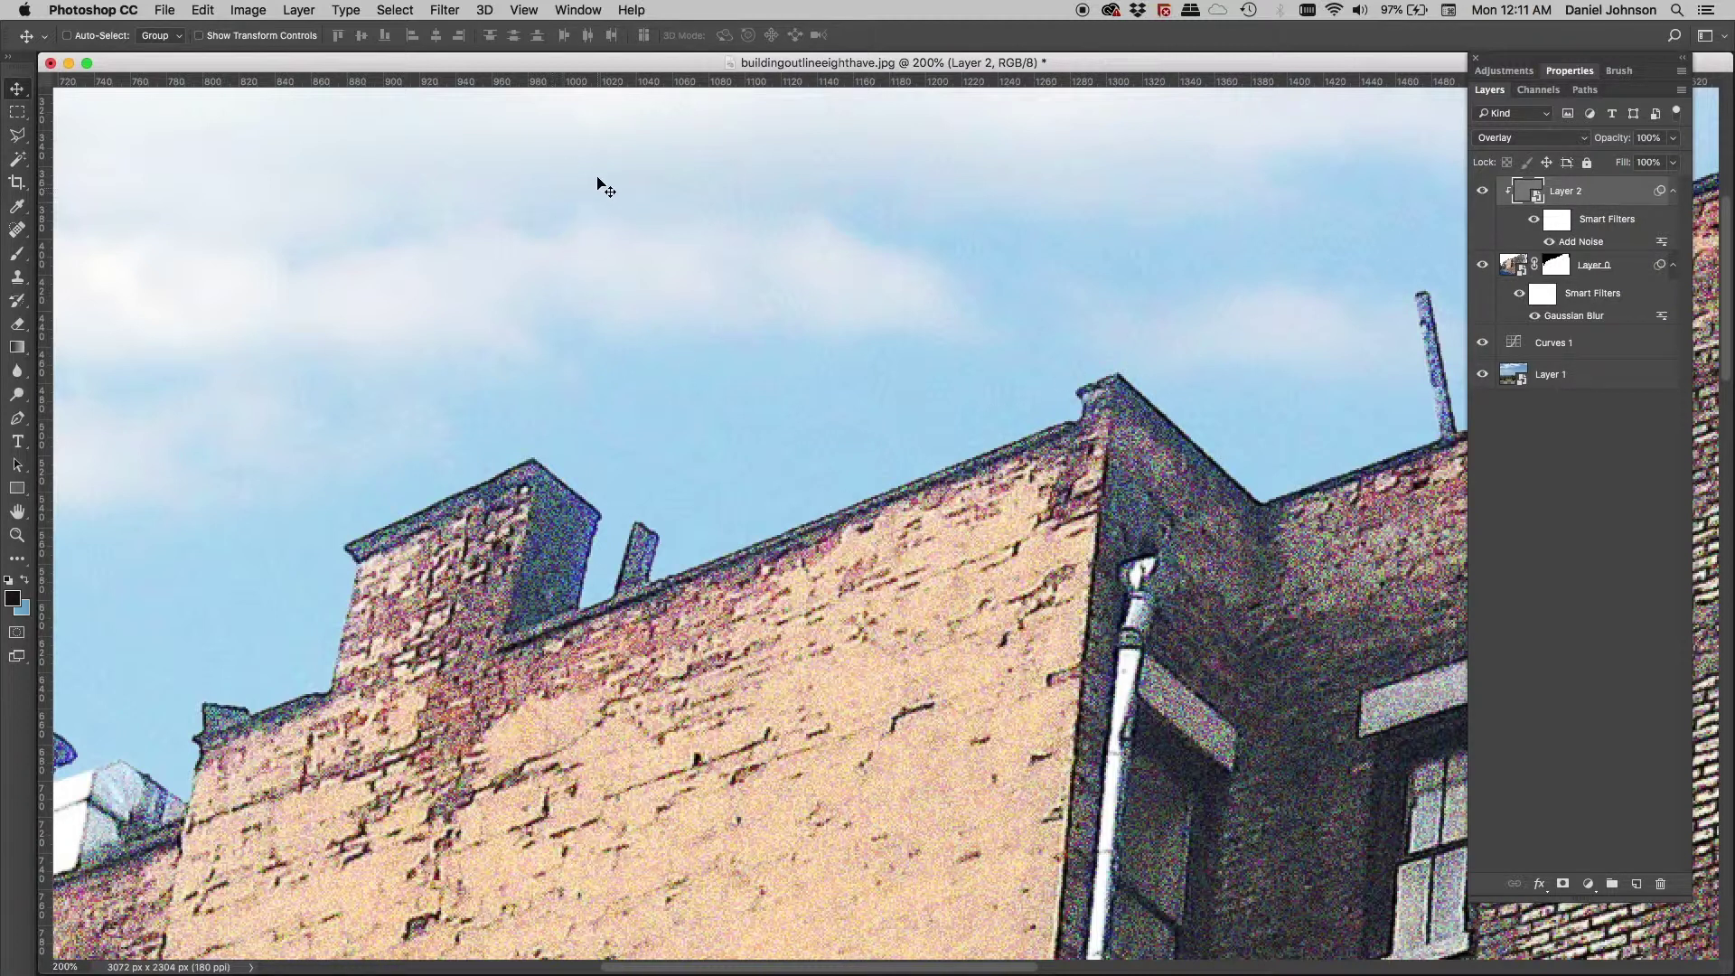
Step: Soften the noise on the gray layer with a Gaussian Blur of 1.5 pixels radius
left_click(443, 11)
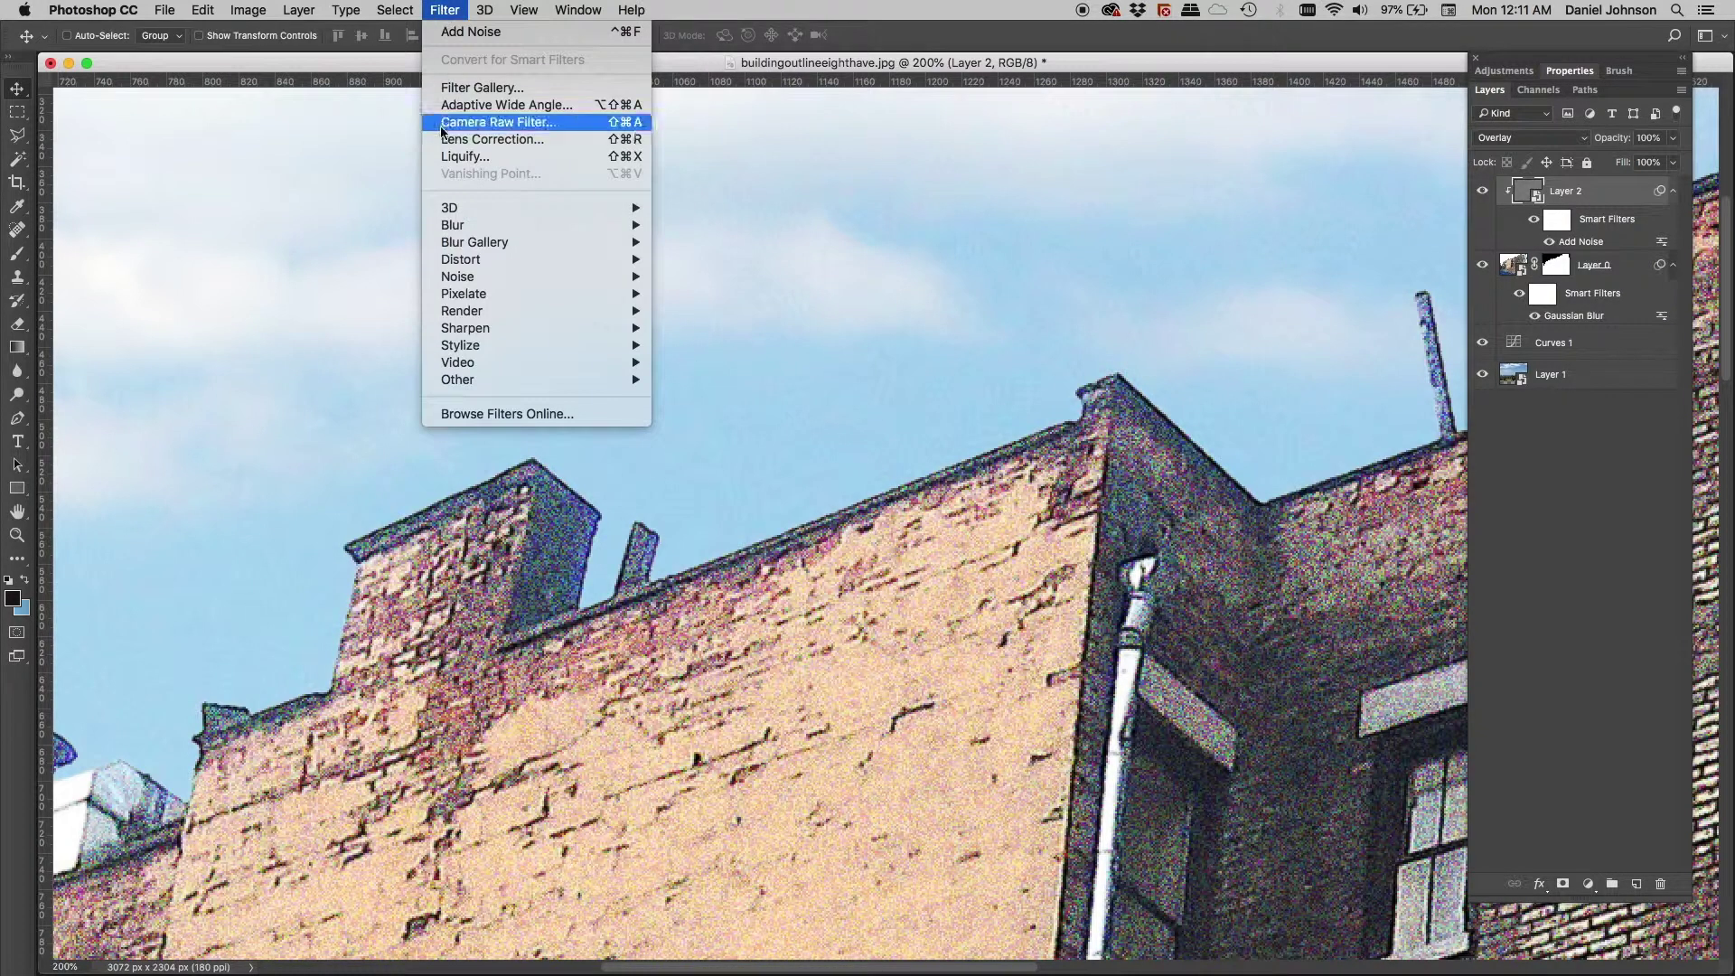
mouse_move(594, 240)
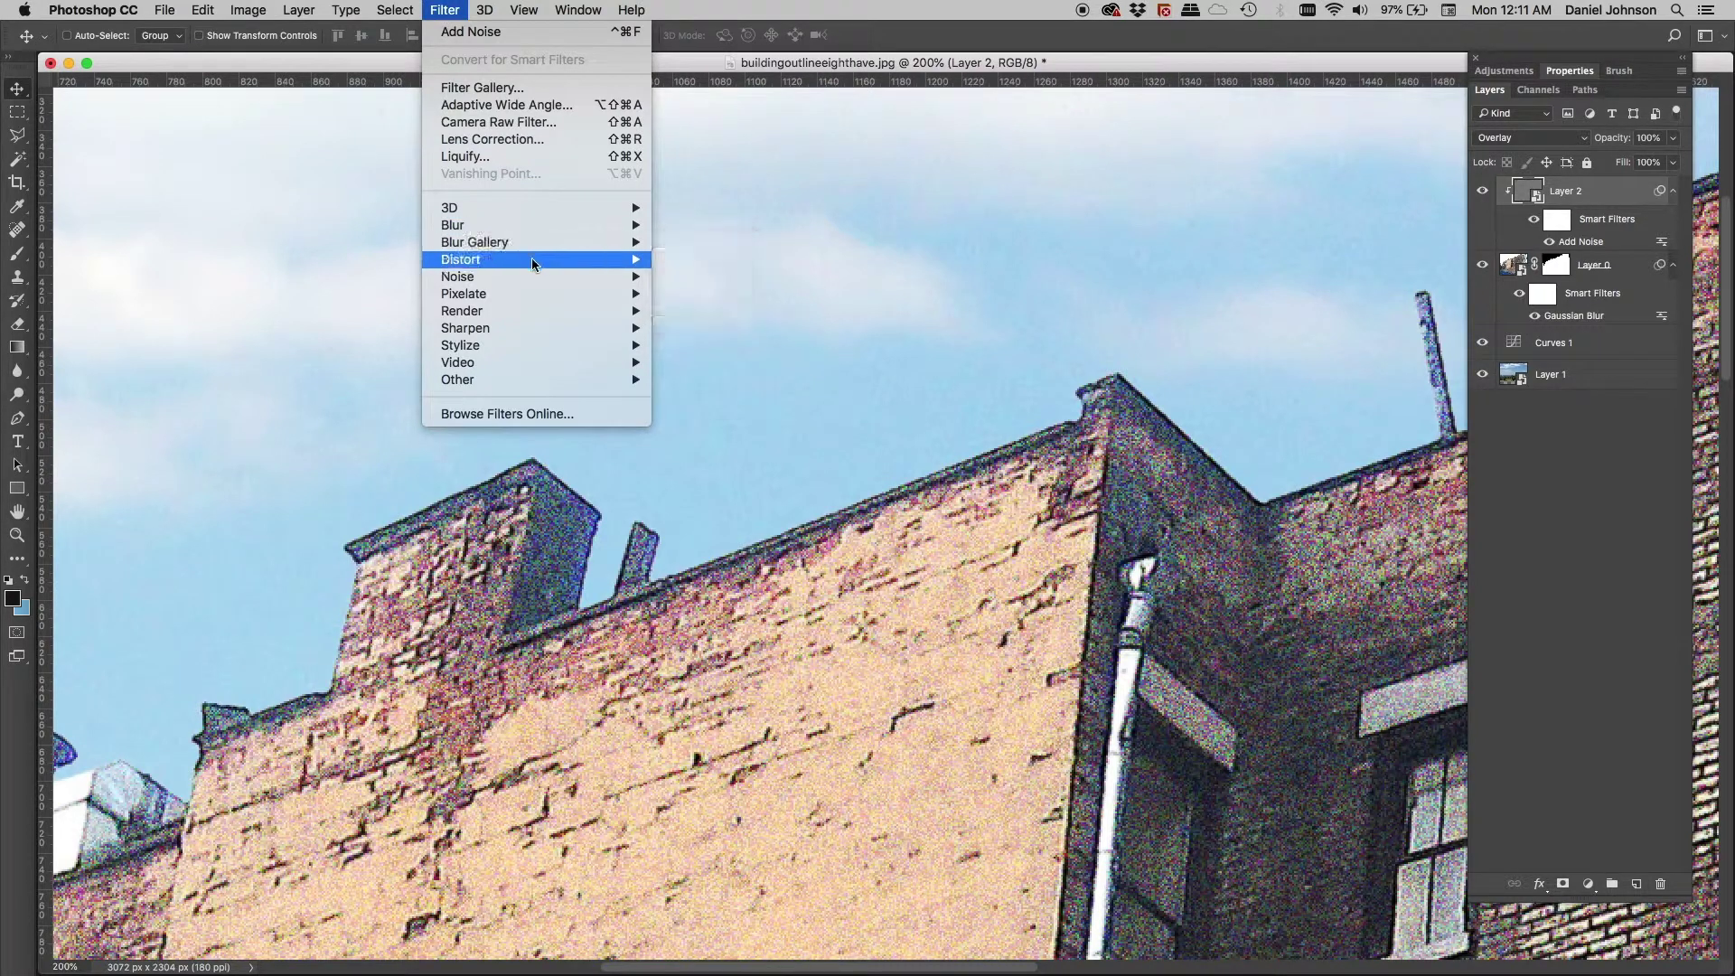
mouse_move(526, 227)
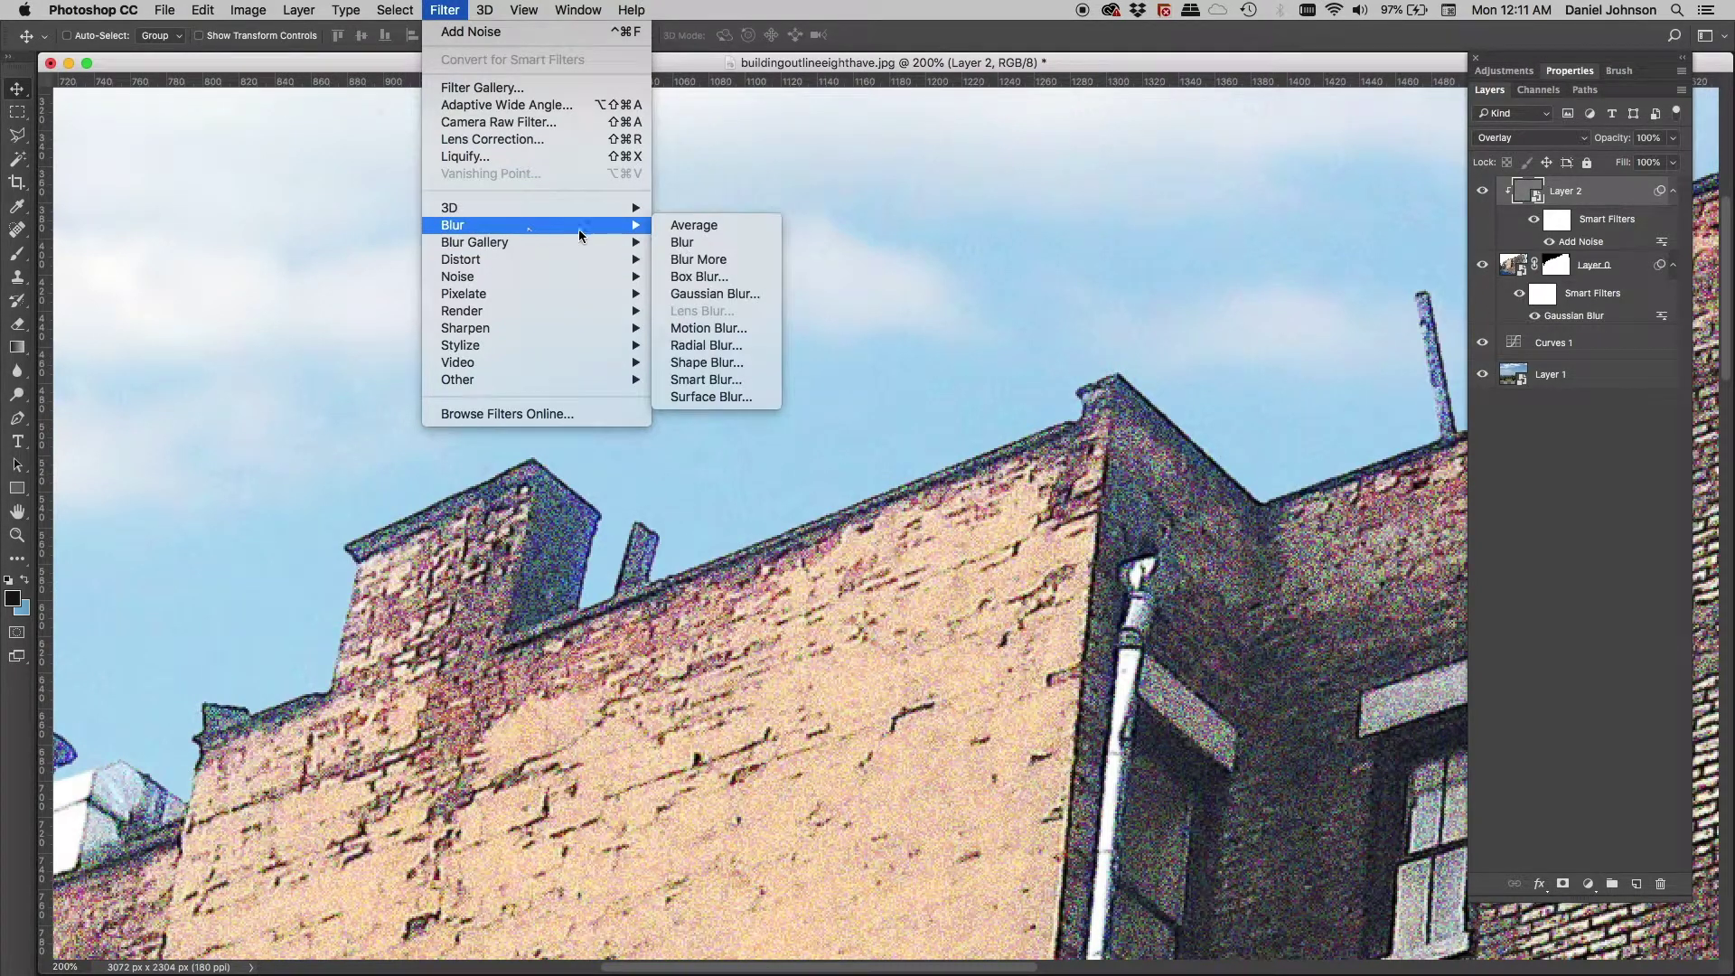
left_click(723, 297)
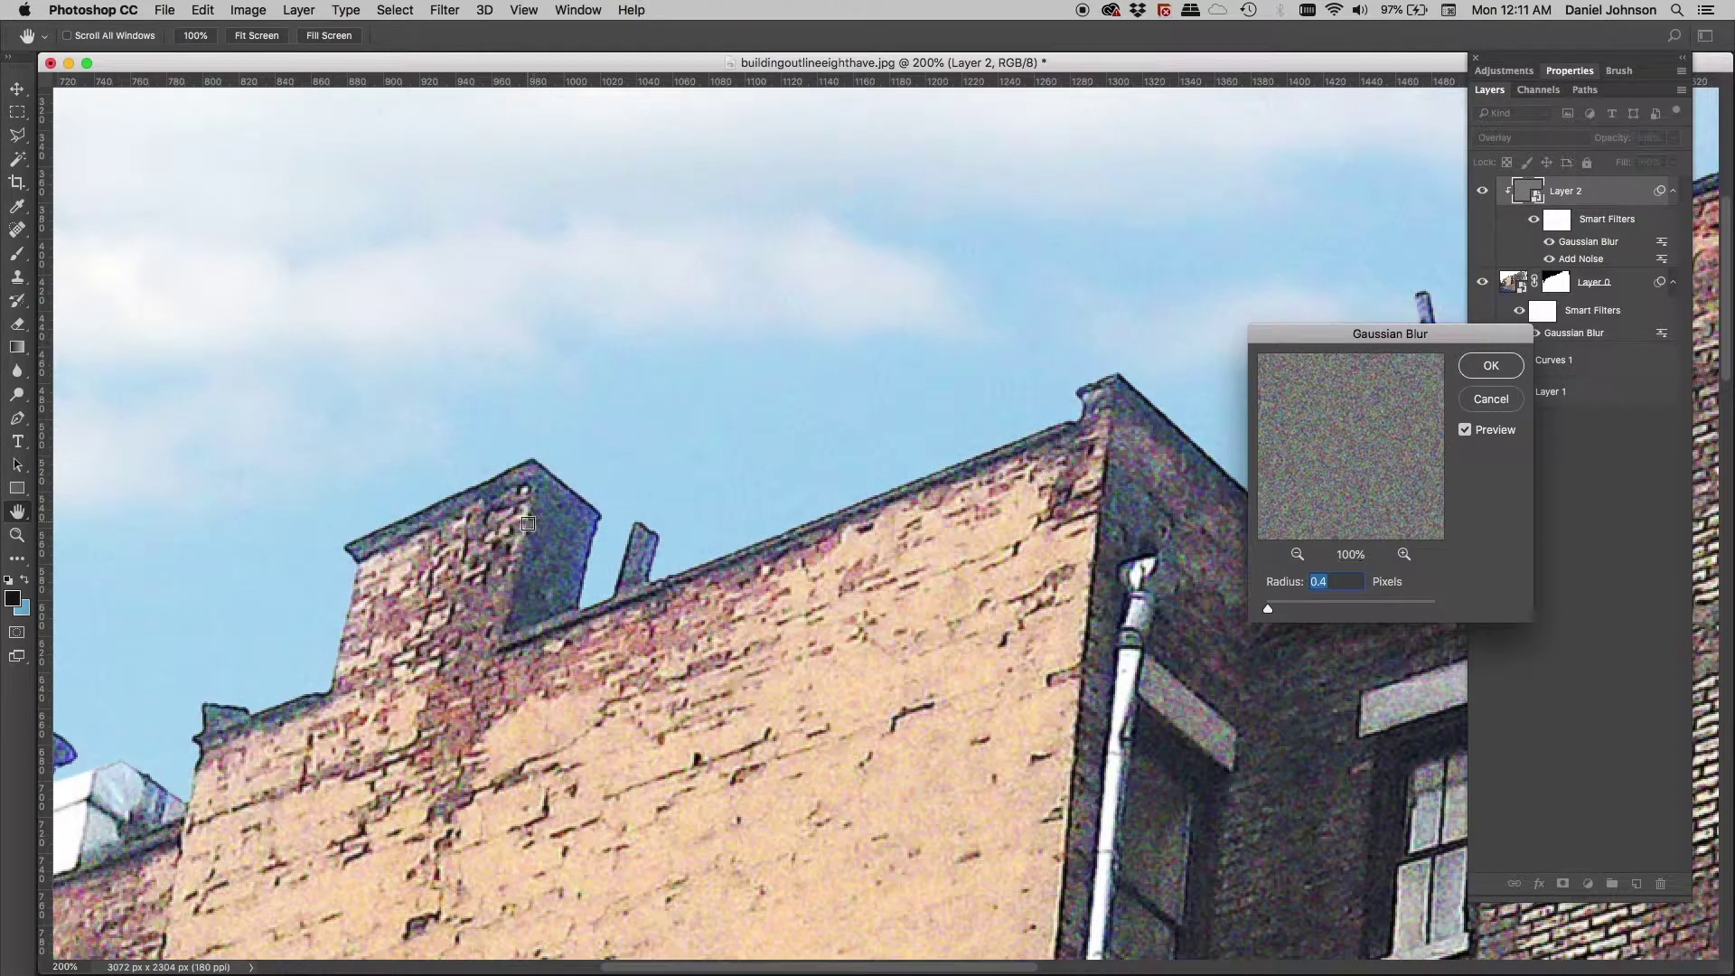
left_click_drag(1352, 343, 901, 399)
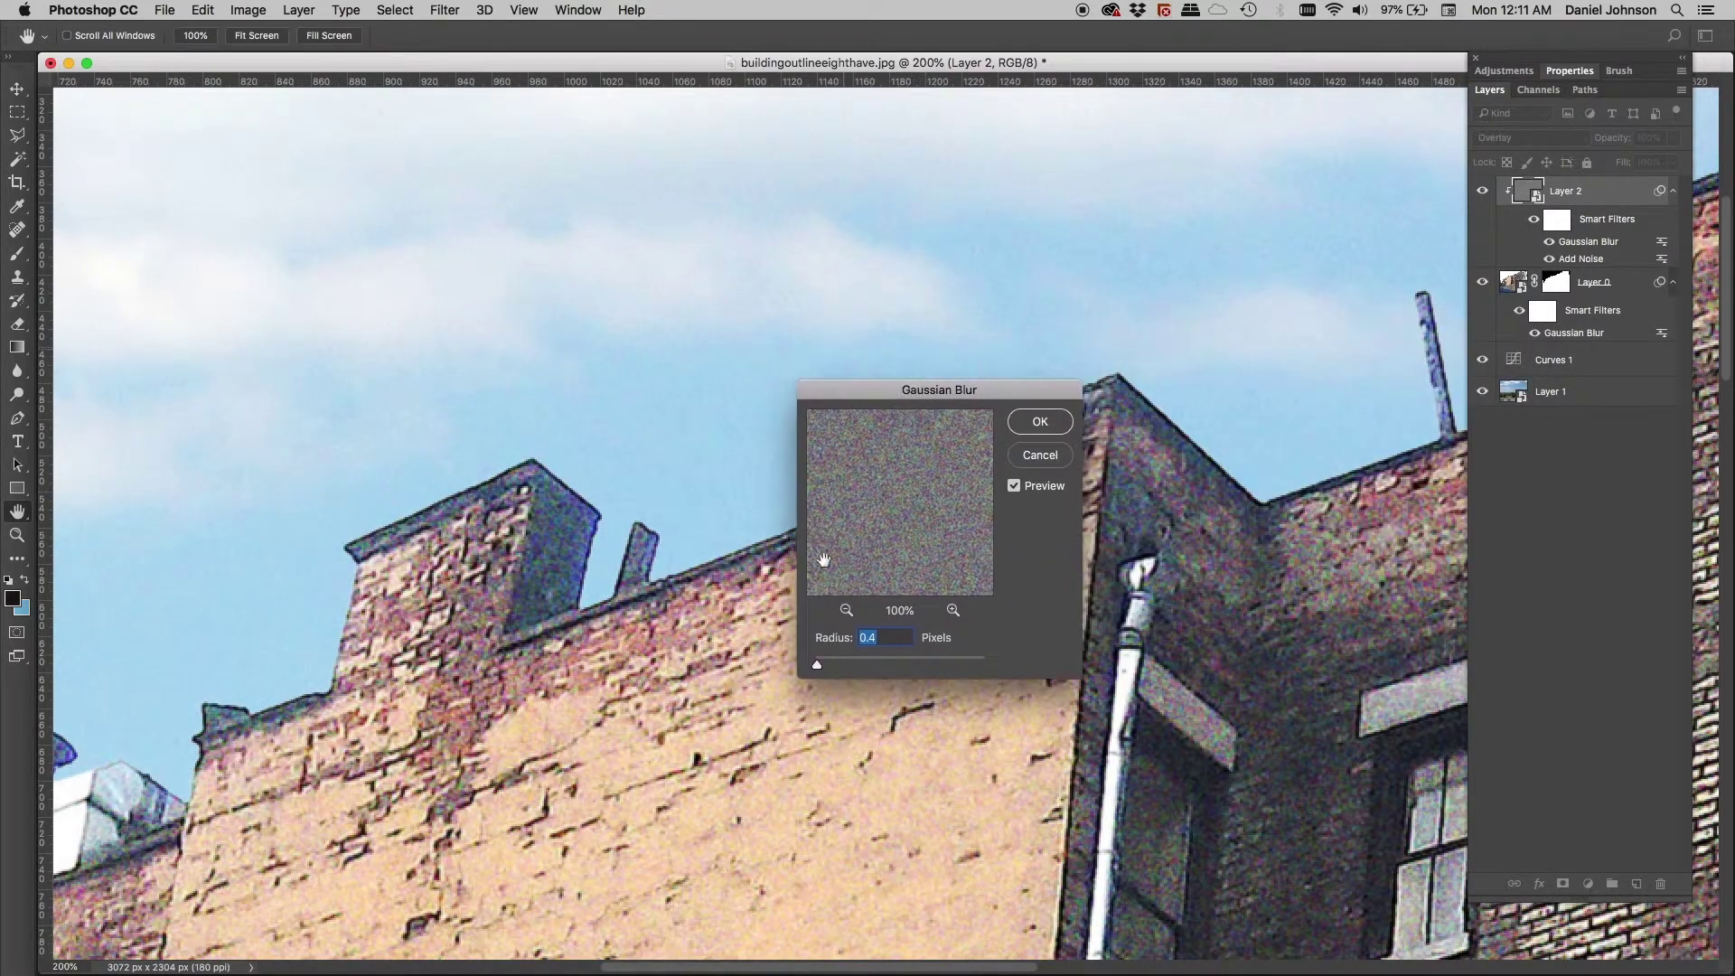
left_click_drag(819, 668, 830, 665)
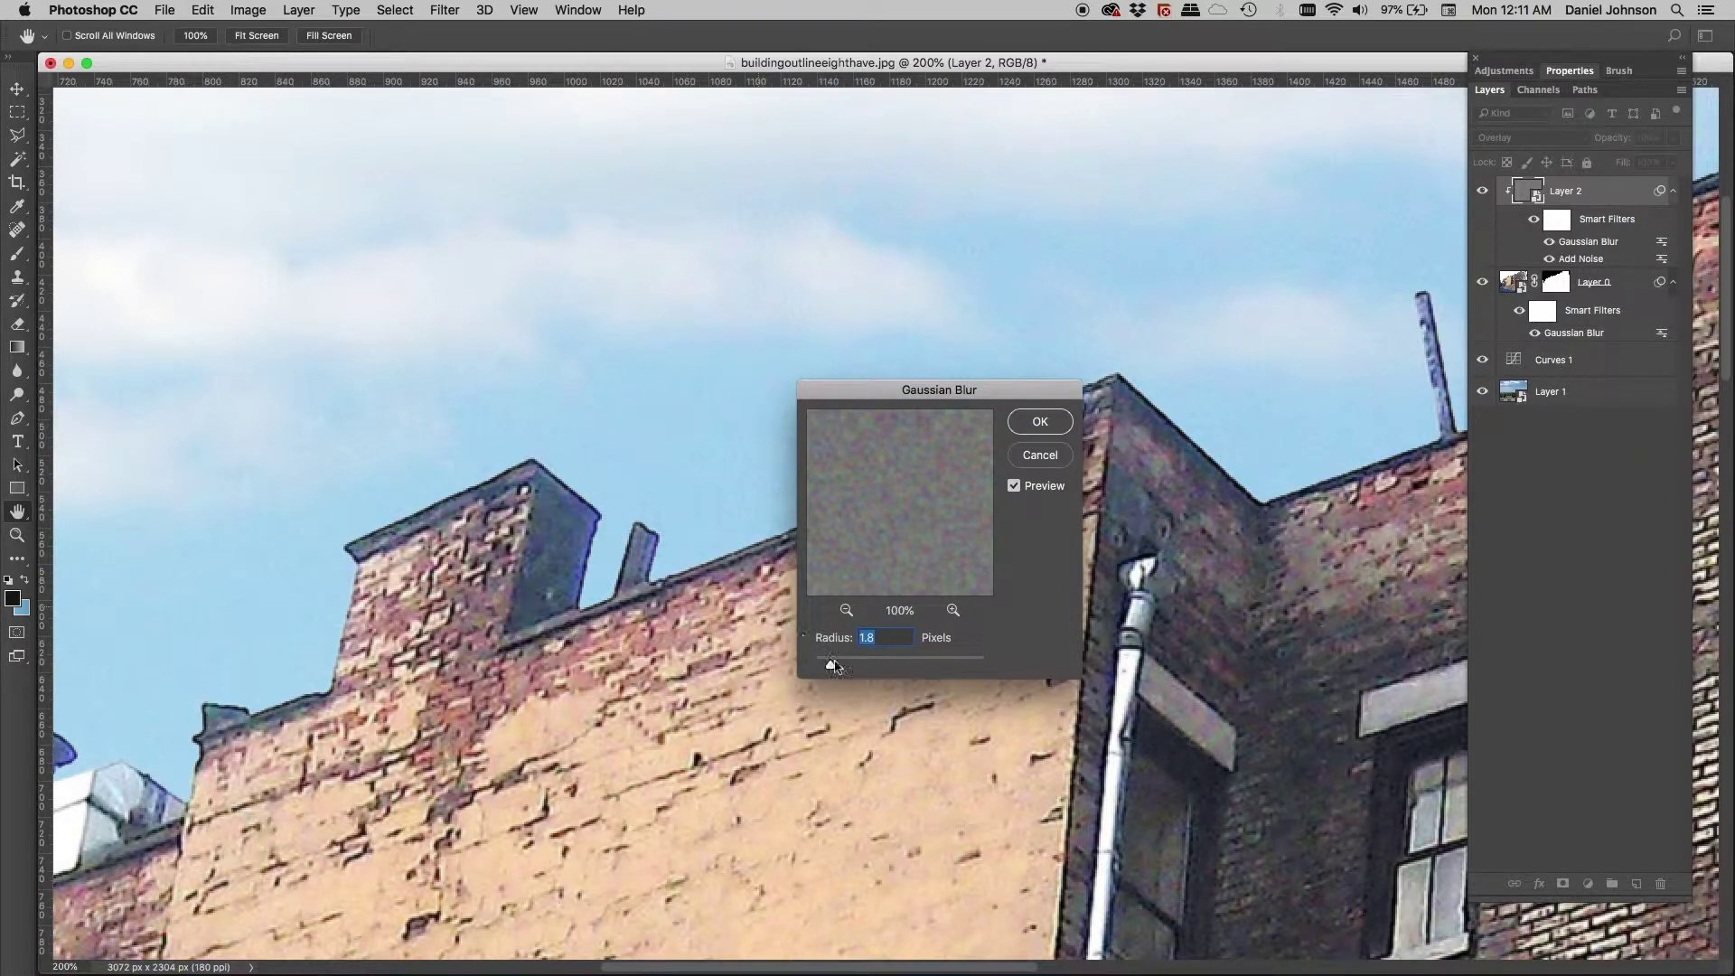
left_click_drag(831, 668, 827, 667)
left_click(1035, 432)
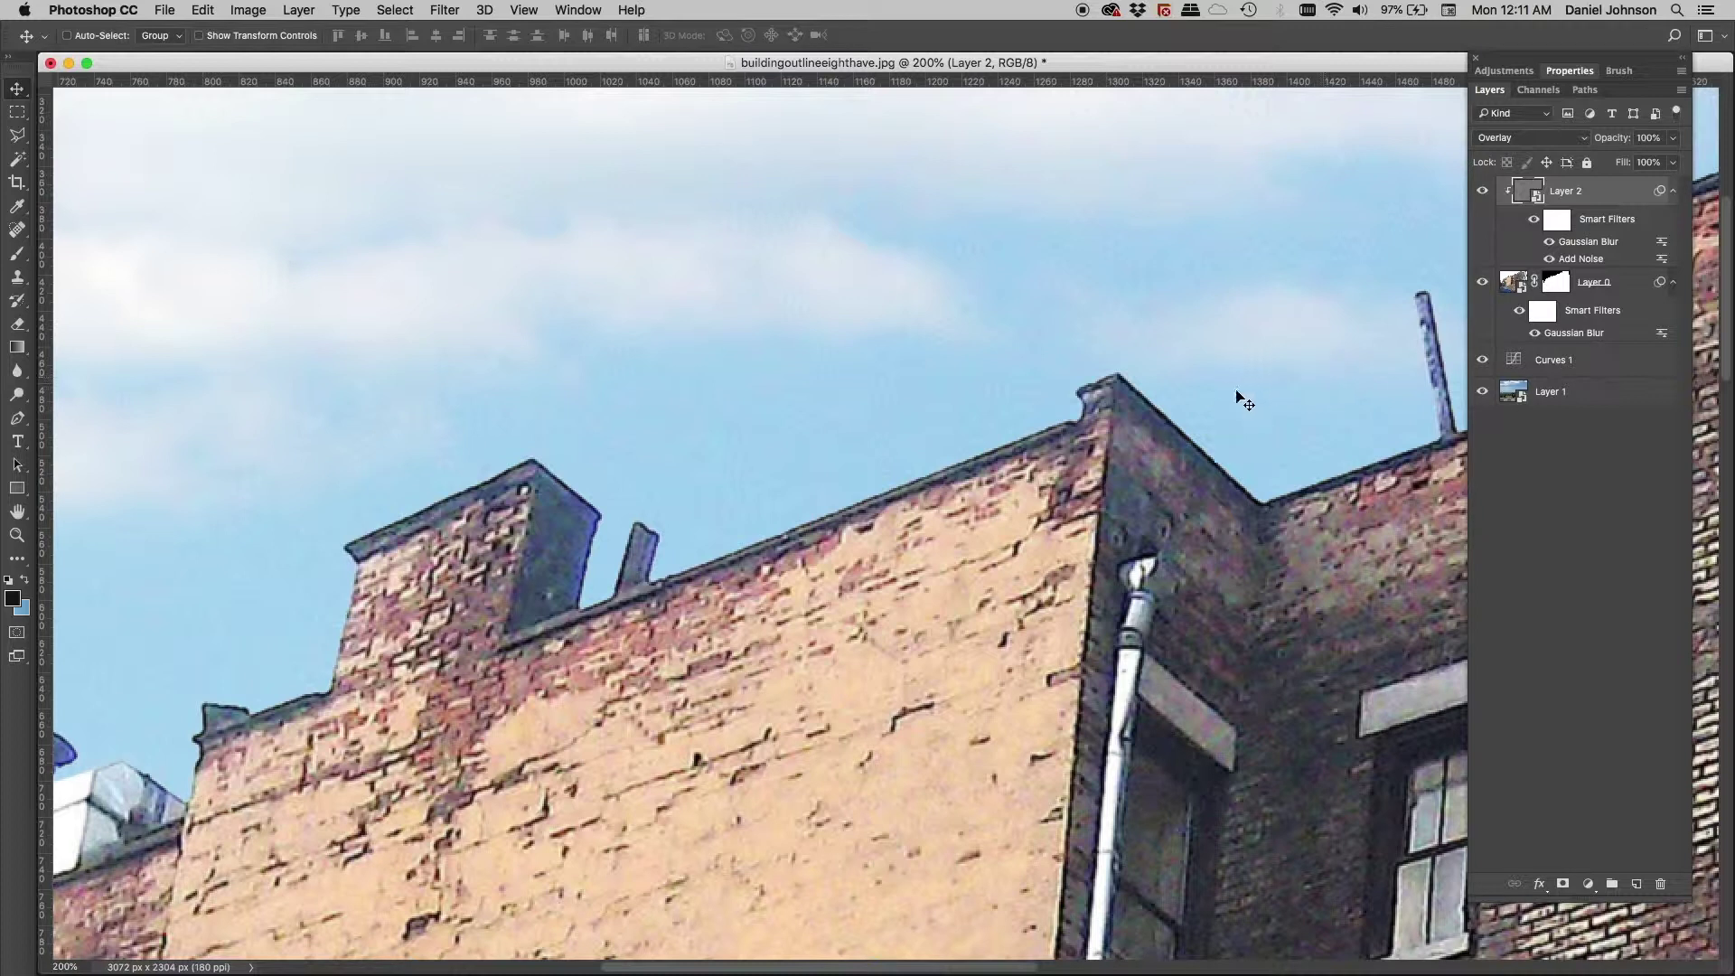
Step: Compare the building's brickwork with and without the noise layer by hiding and showing that layer
double_click(1569, 261)
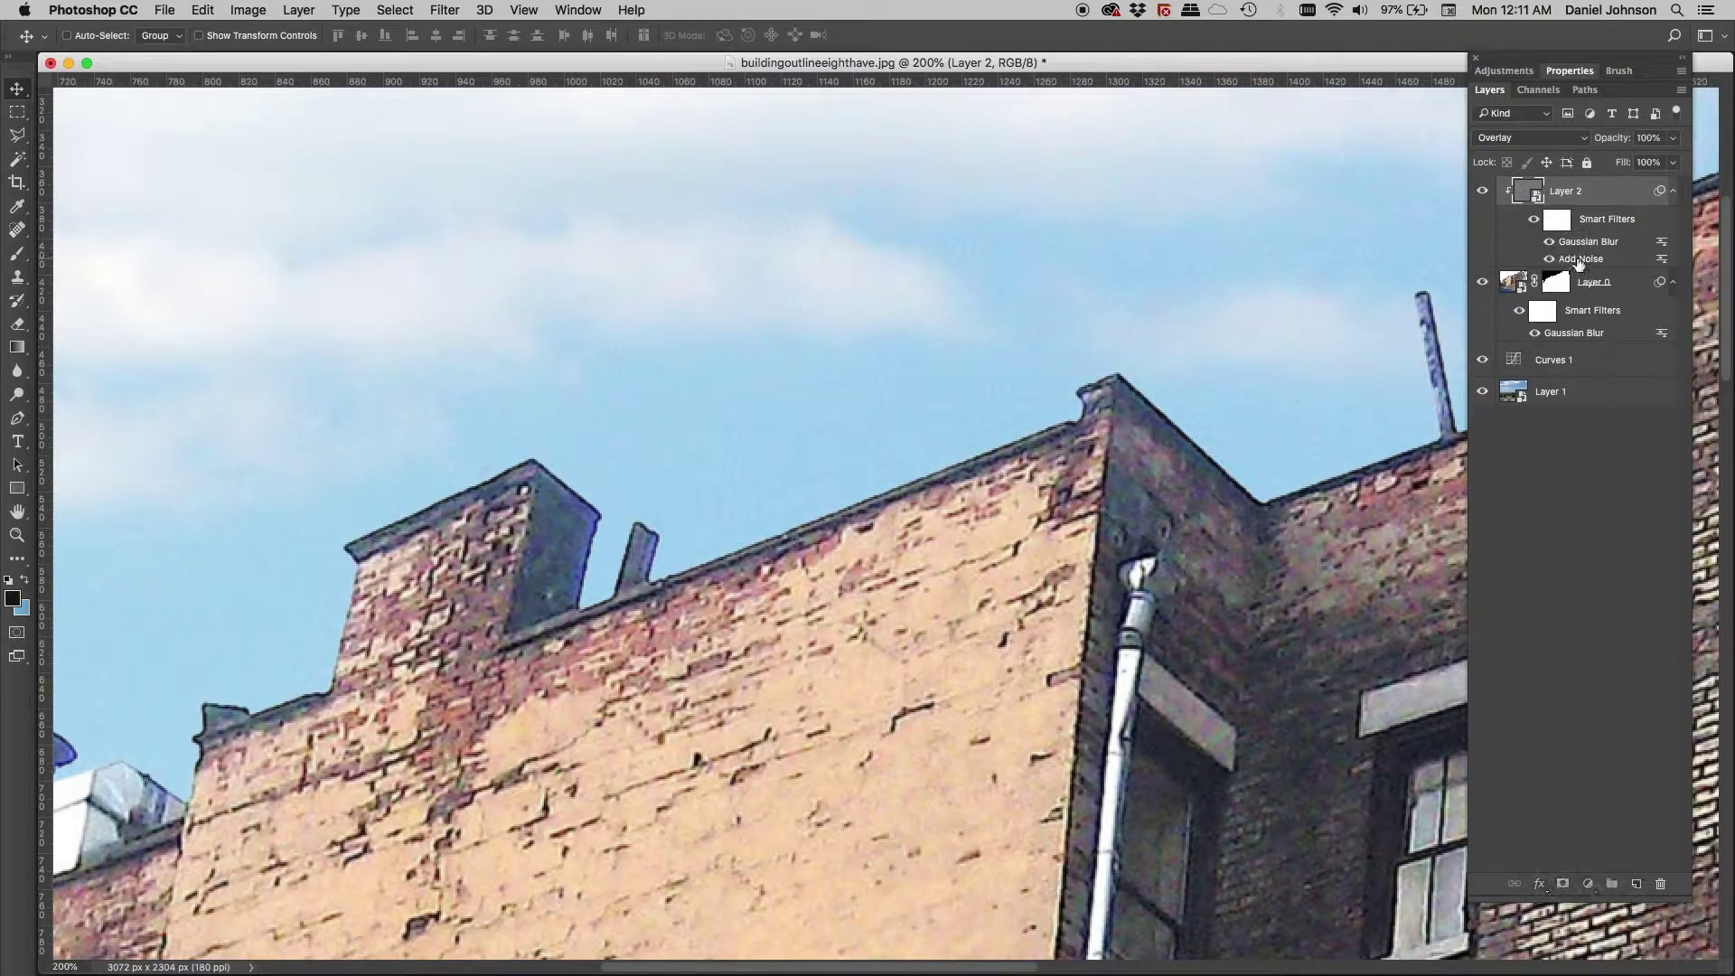
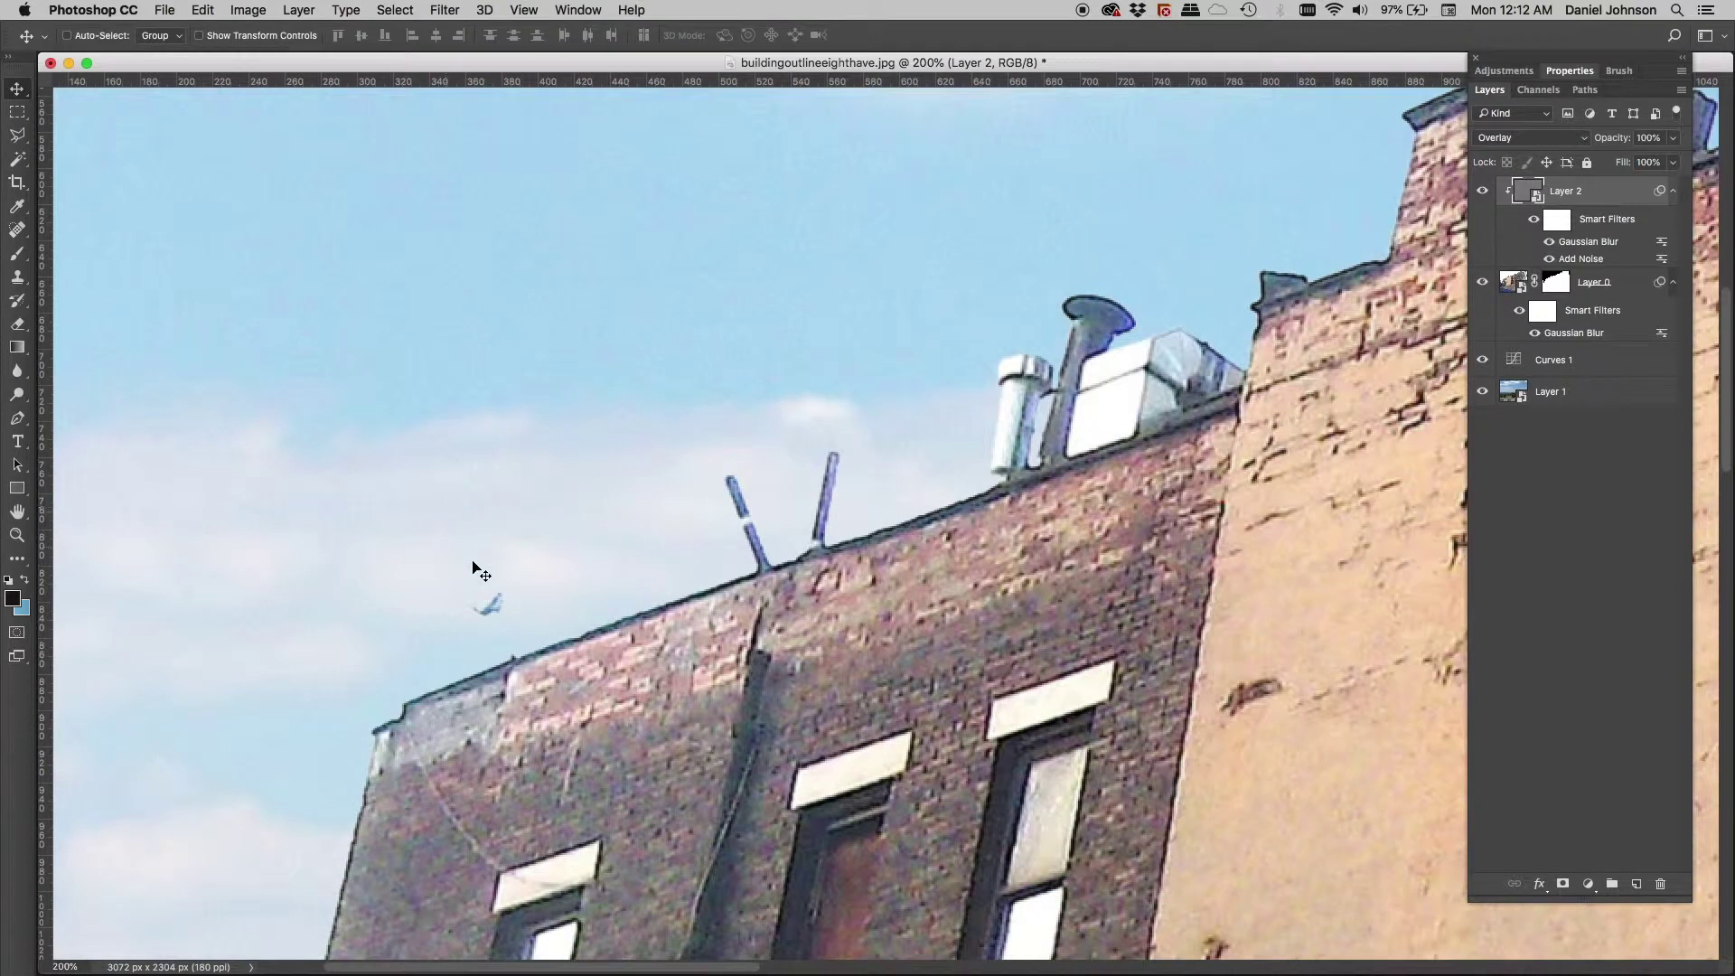
scroll(496, 593, "down", 3)
scroll(496, 593, "right", 3)
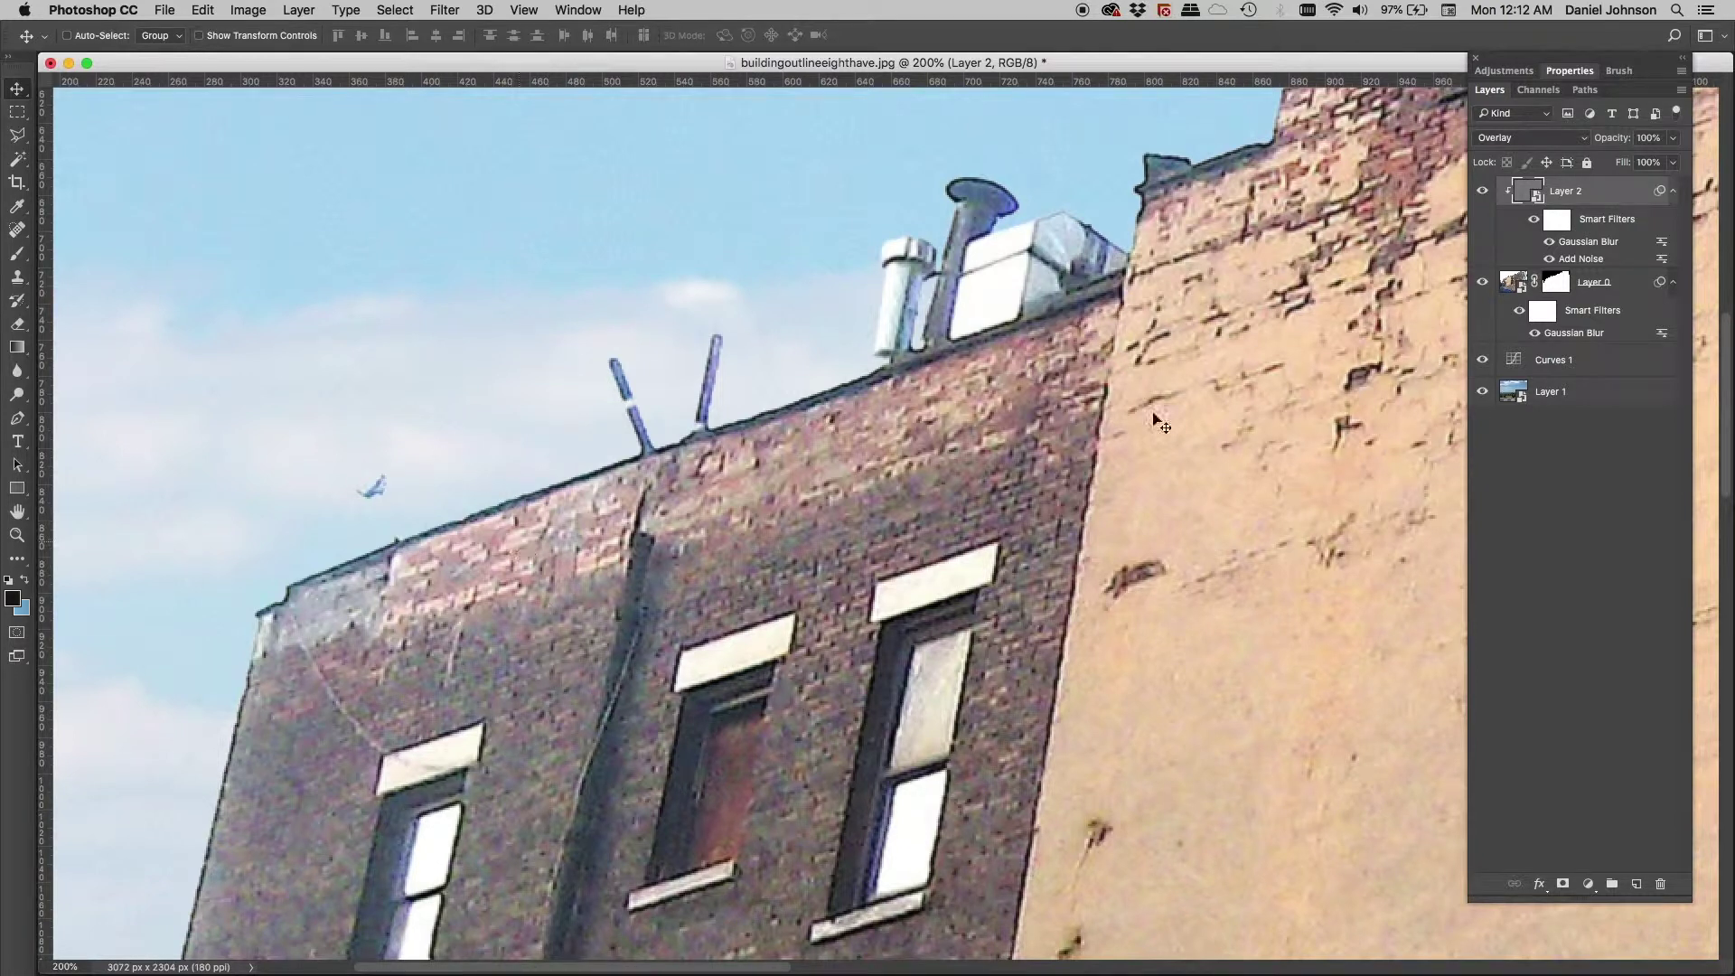
left_click(1483, 190)
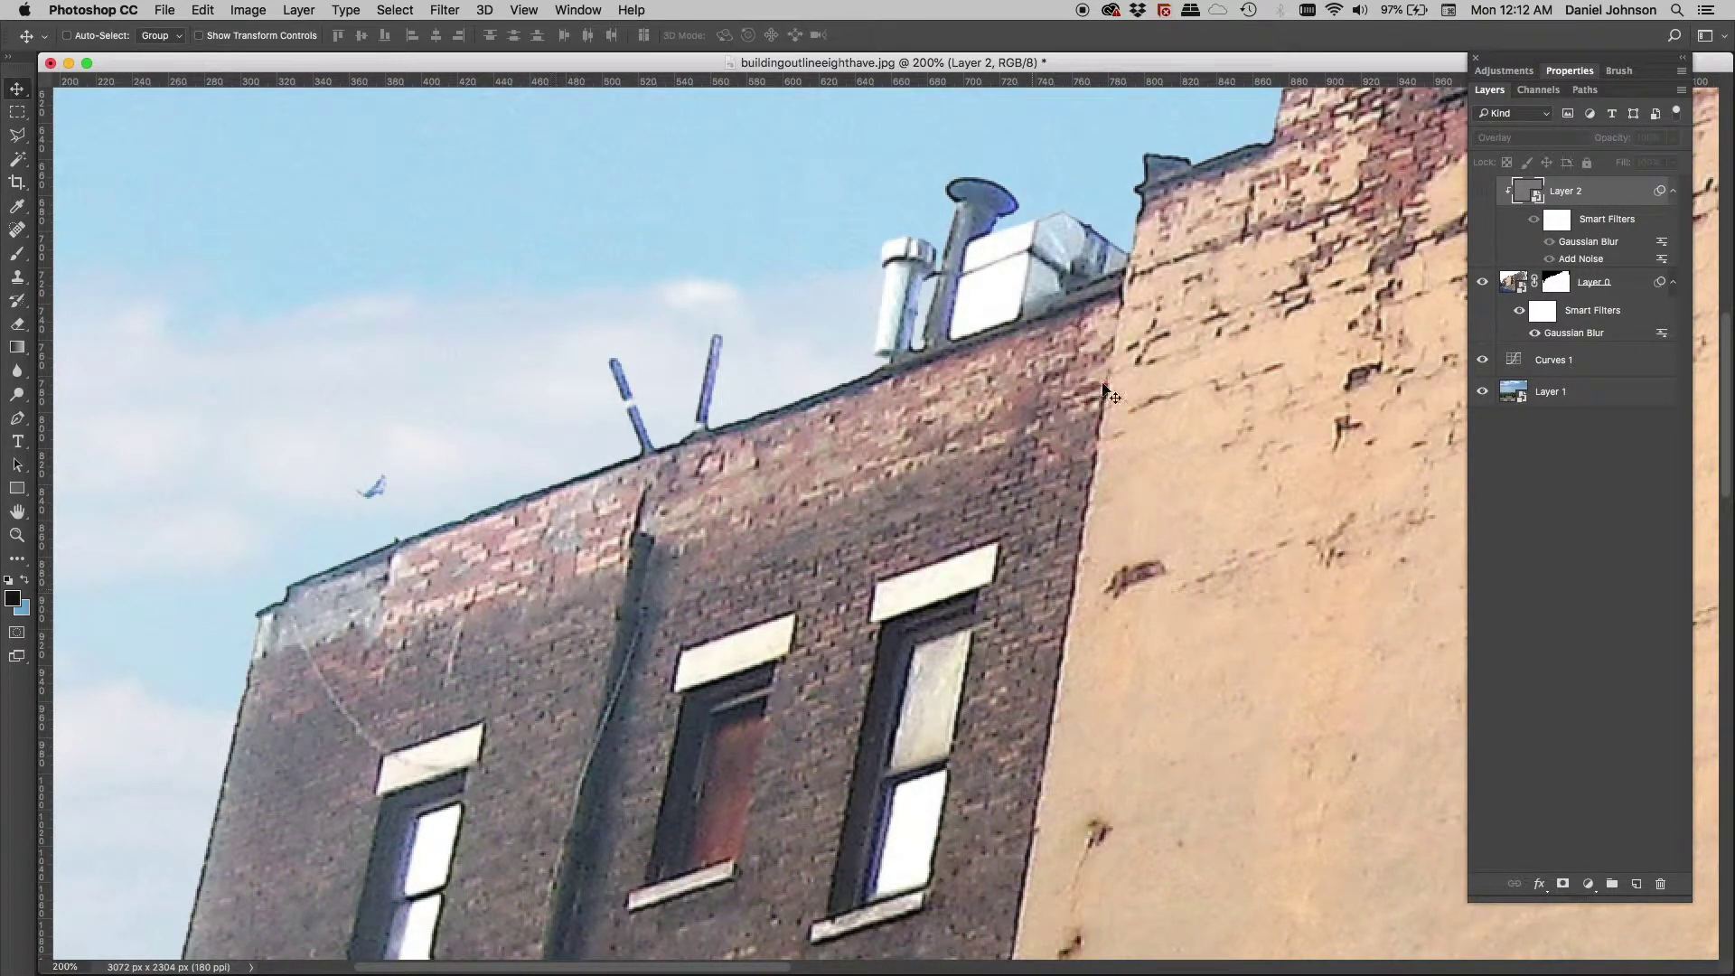
left_click(1483, 192)
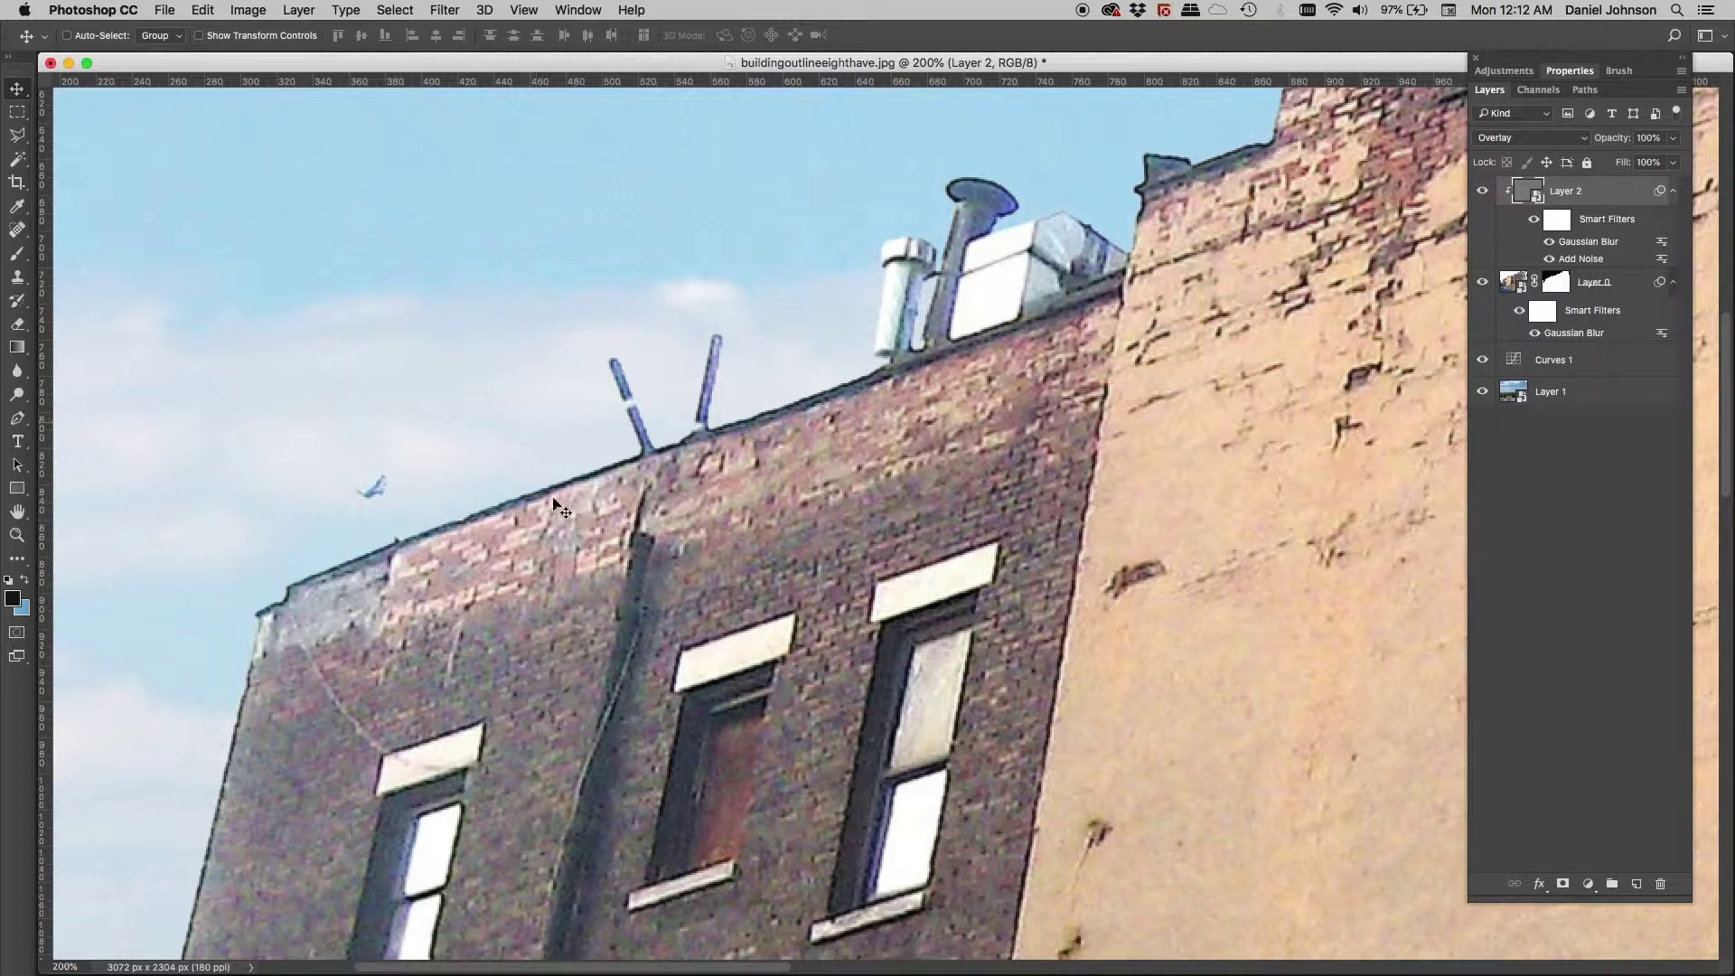
Step: Reduce the amount of the Add Noise smart filter on the gray Overlay layer
double_click(1581, 259)
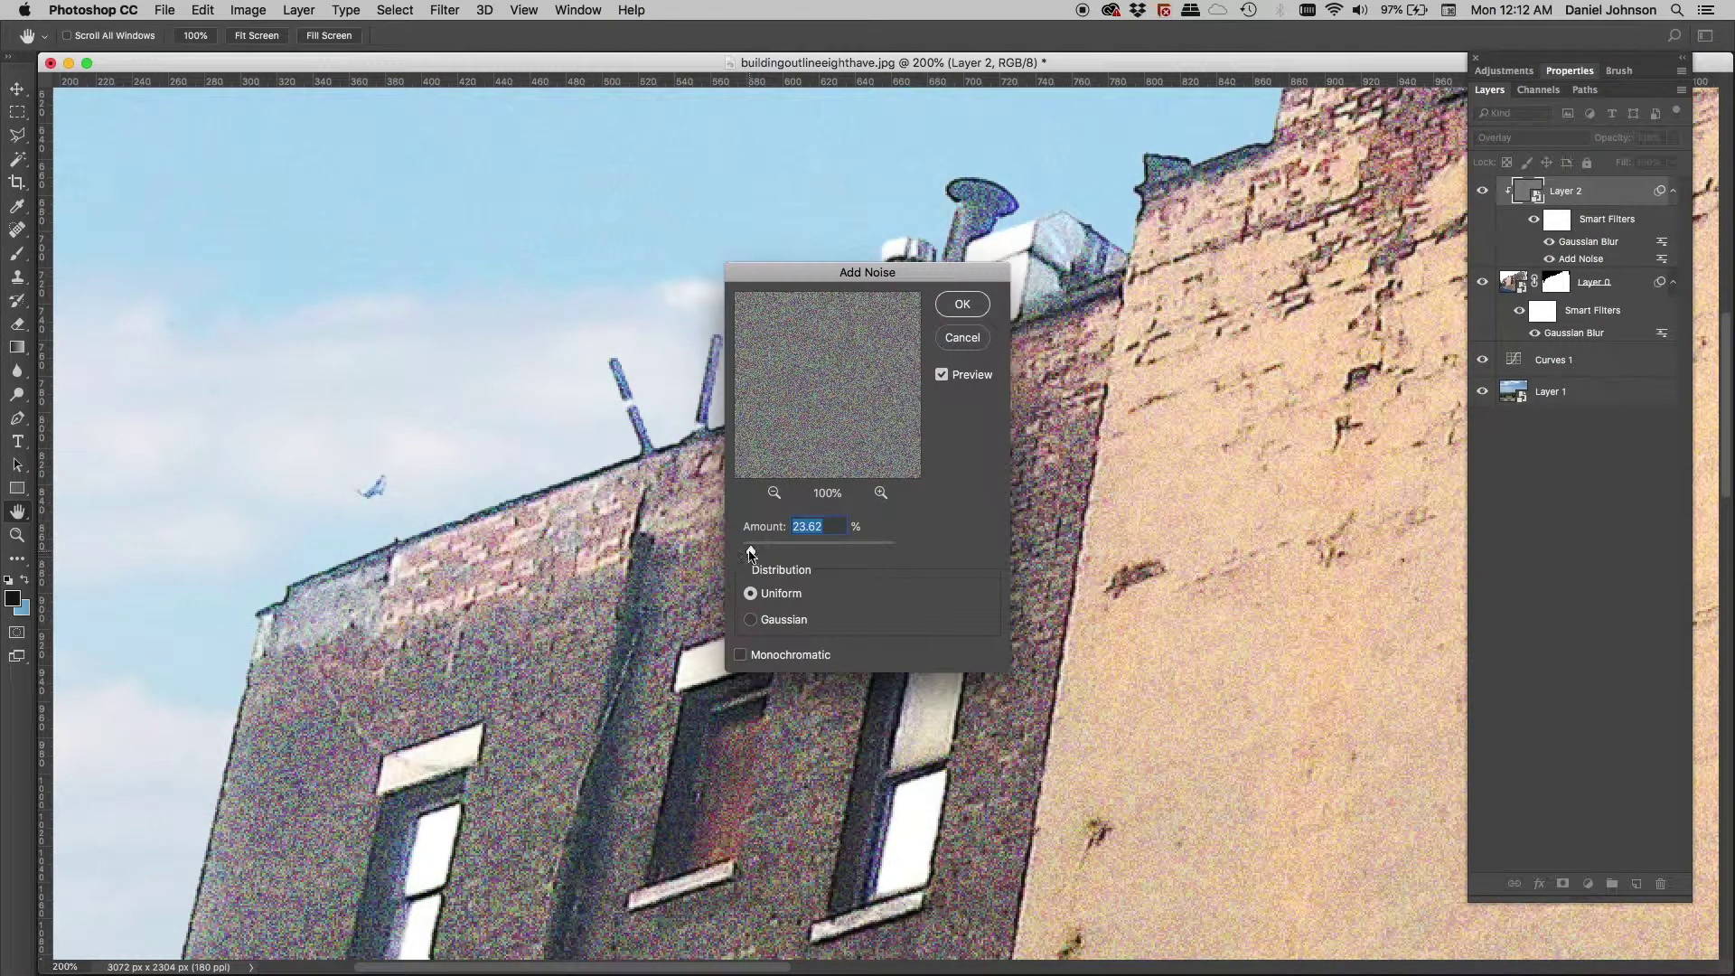
left_click_drag(751, 554, 747, 555)
left_click(959, 322)
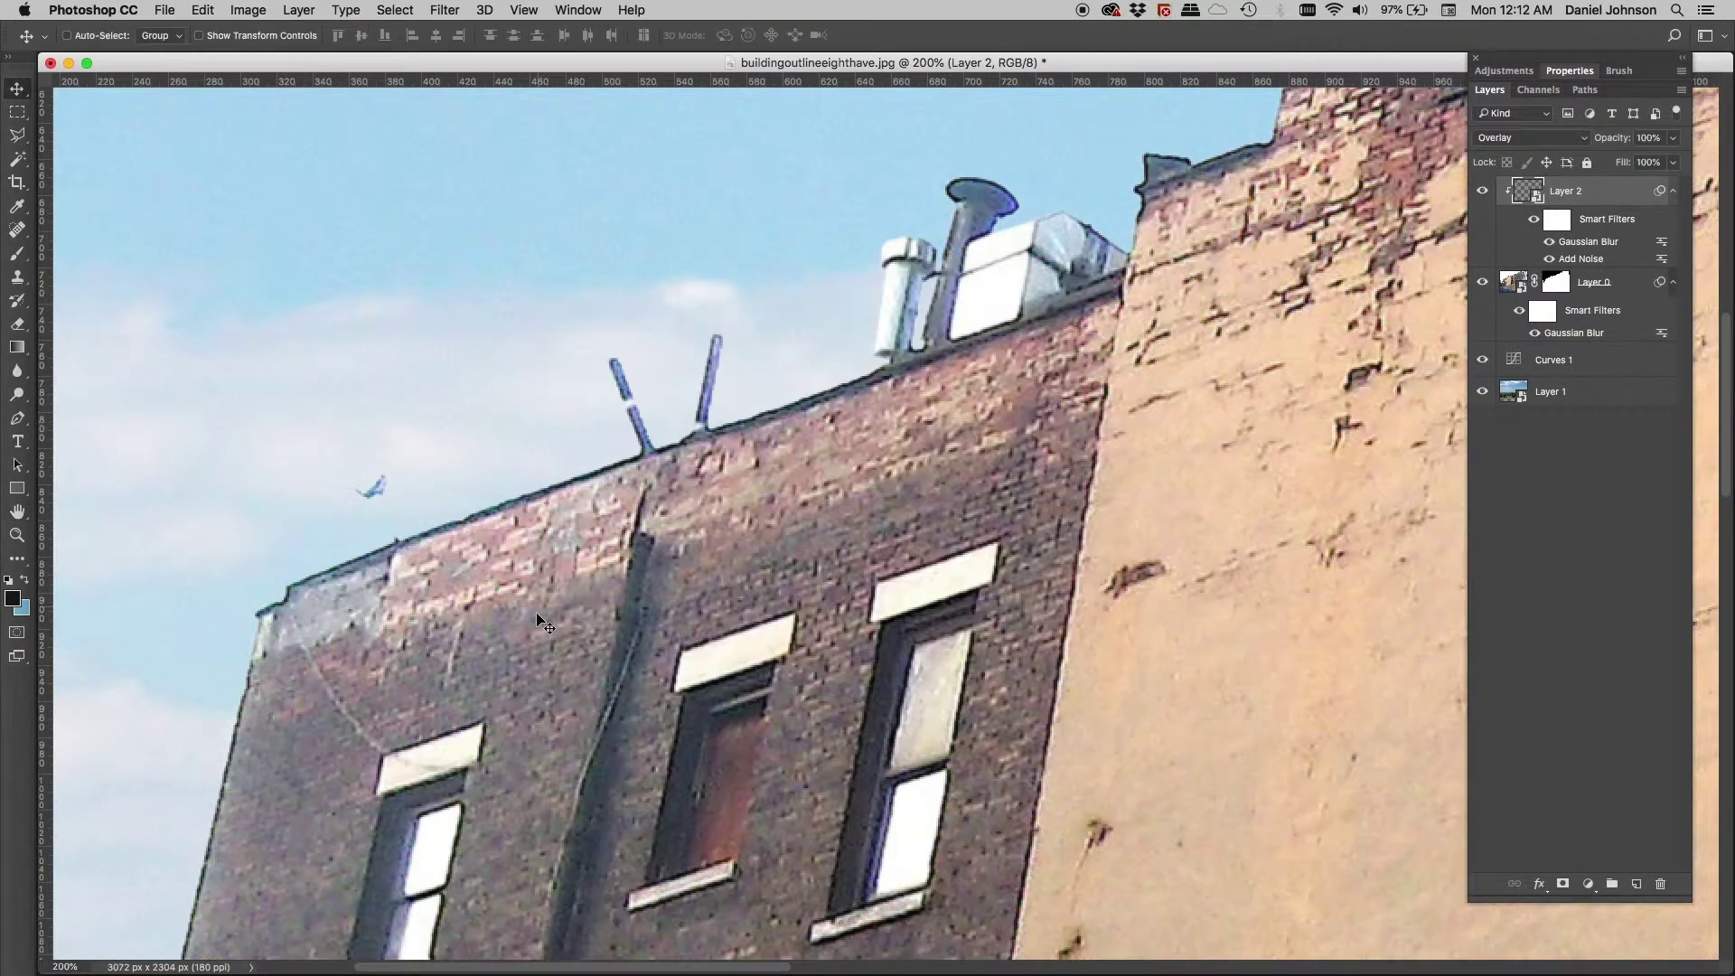
Step: Set the radius of the gray layer's Gaussian Blur smart filter to 1.2 pixels
mouse_move(426, 572)
left_mouse_down()
mouse_move(542, 581)
mouse_move(503, 612)
mouse_move(461, 576)
left_mouse_up()
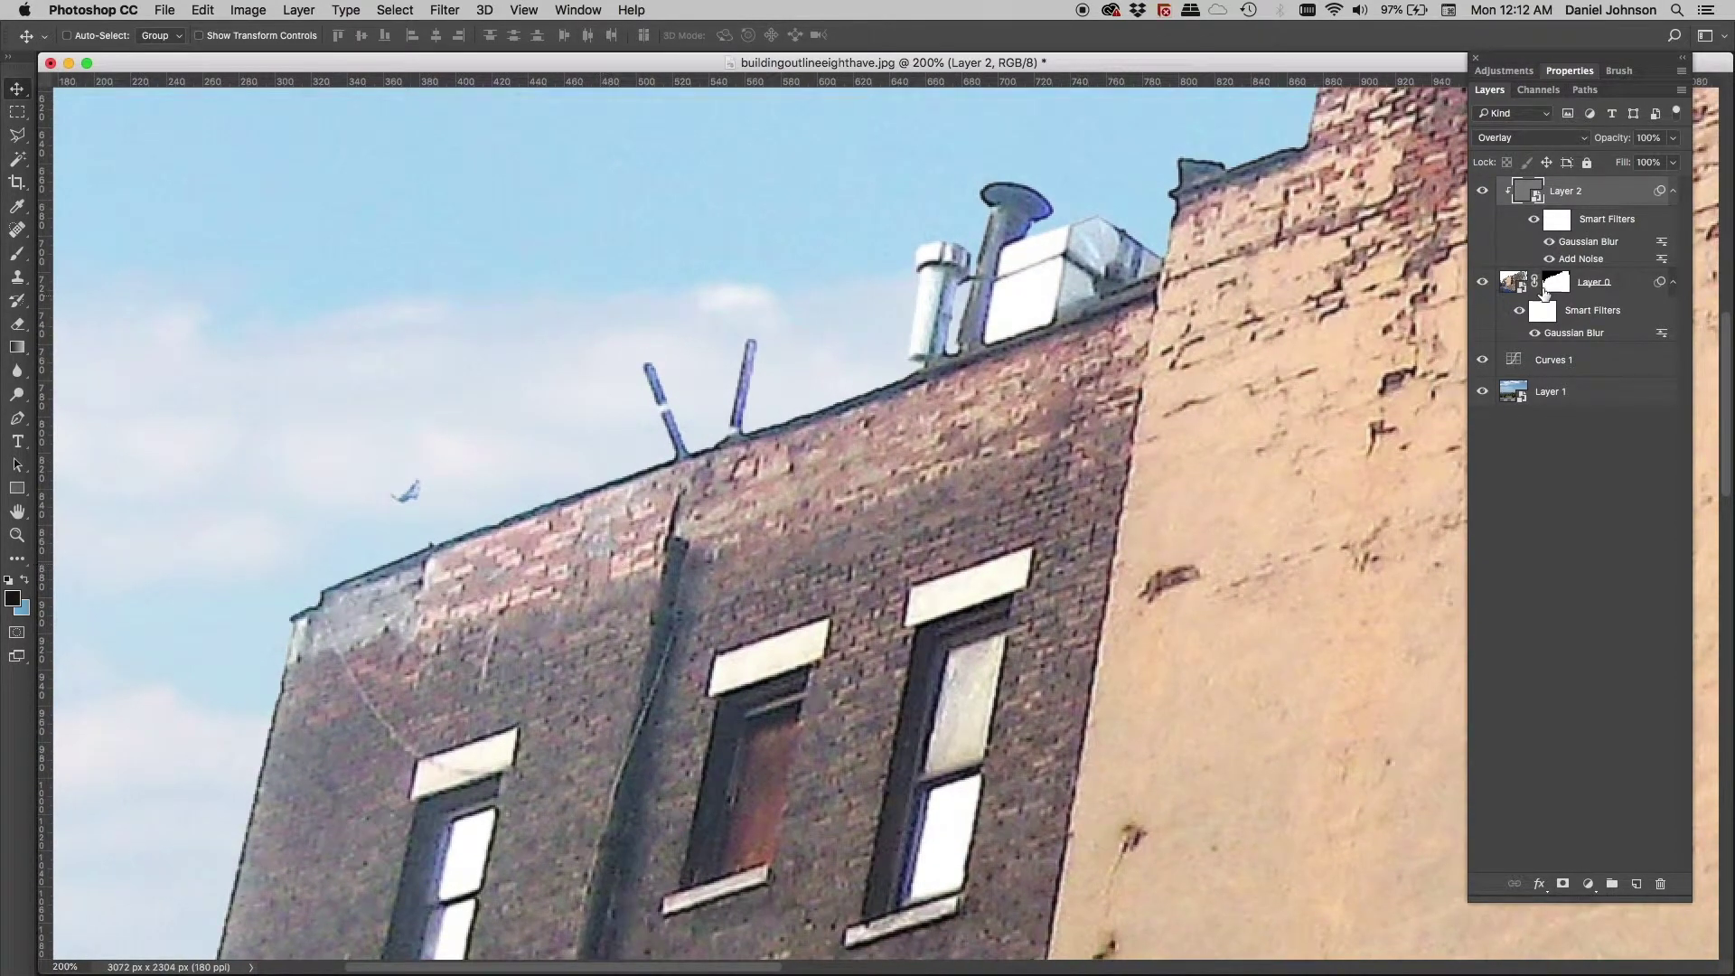
double_click(1600, 243)
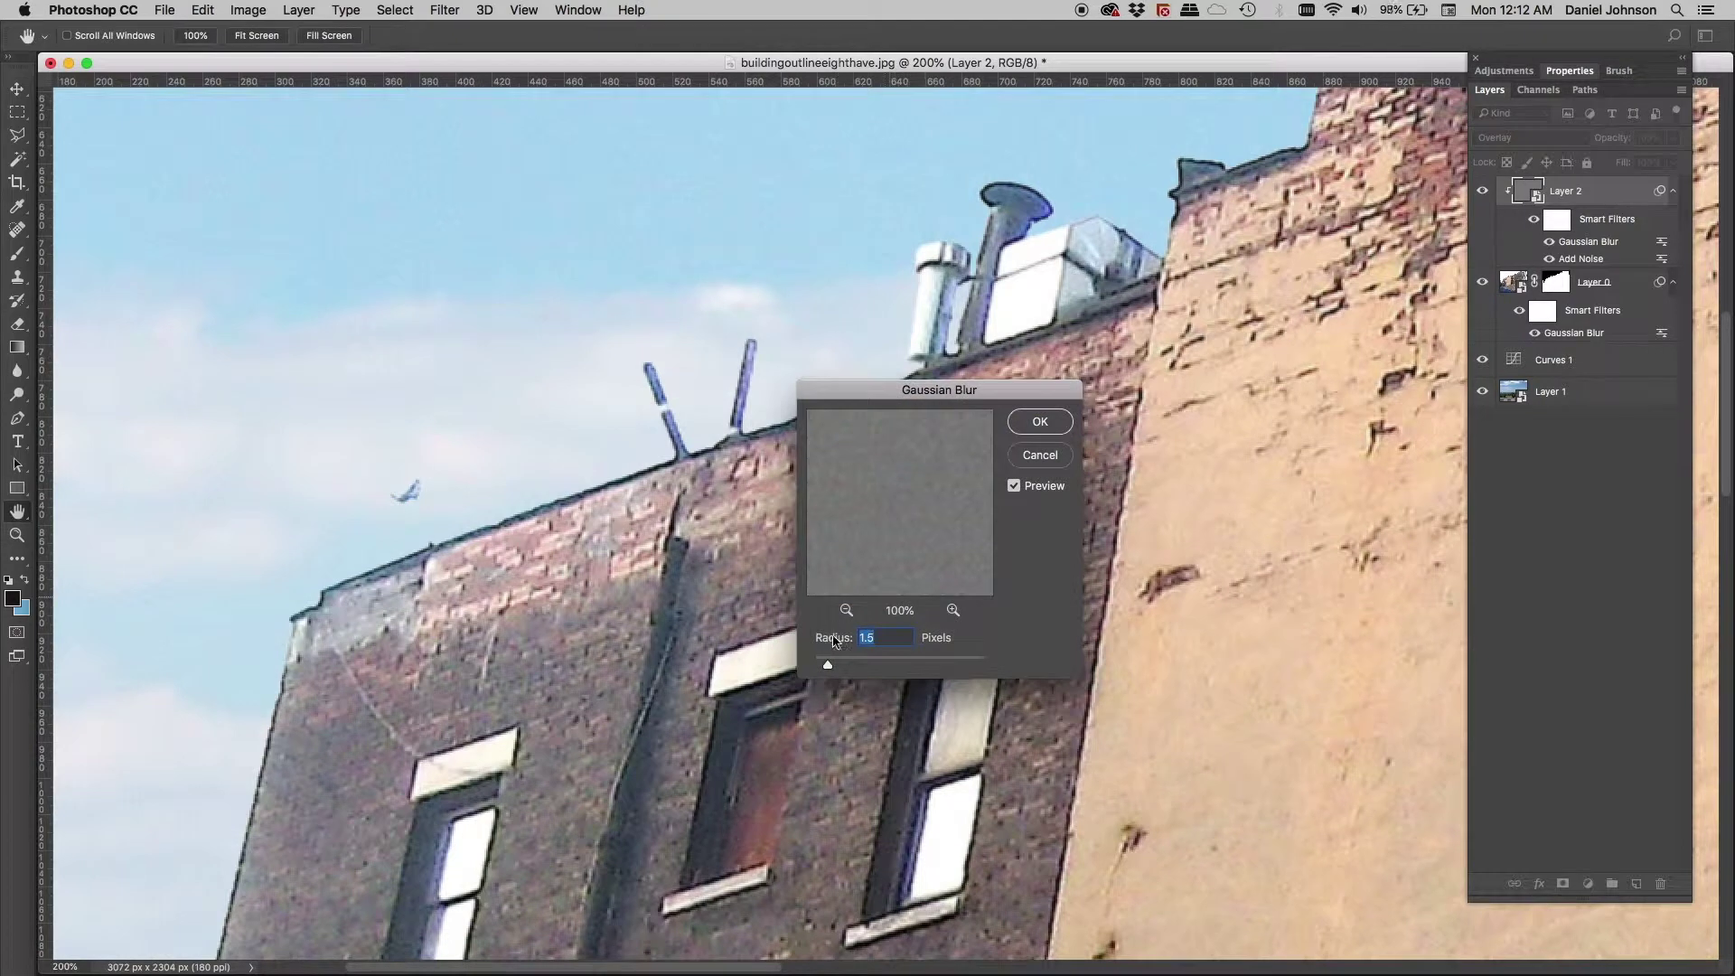
left_click_drag(828, 668, 823, 668)
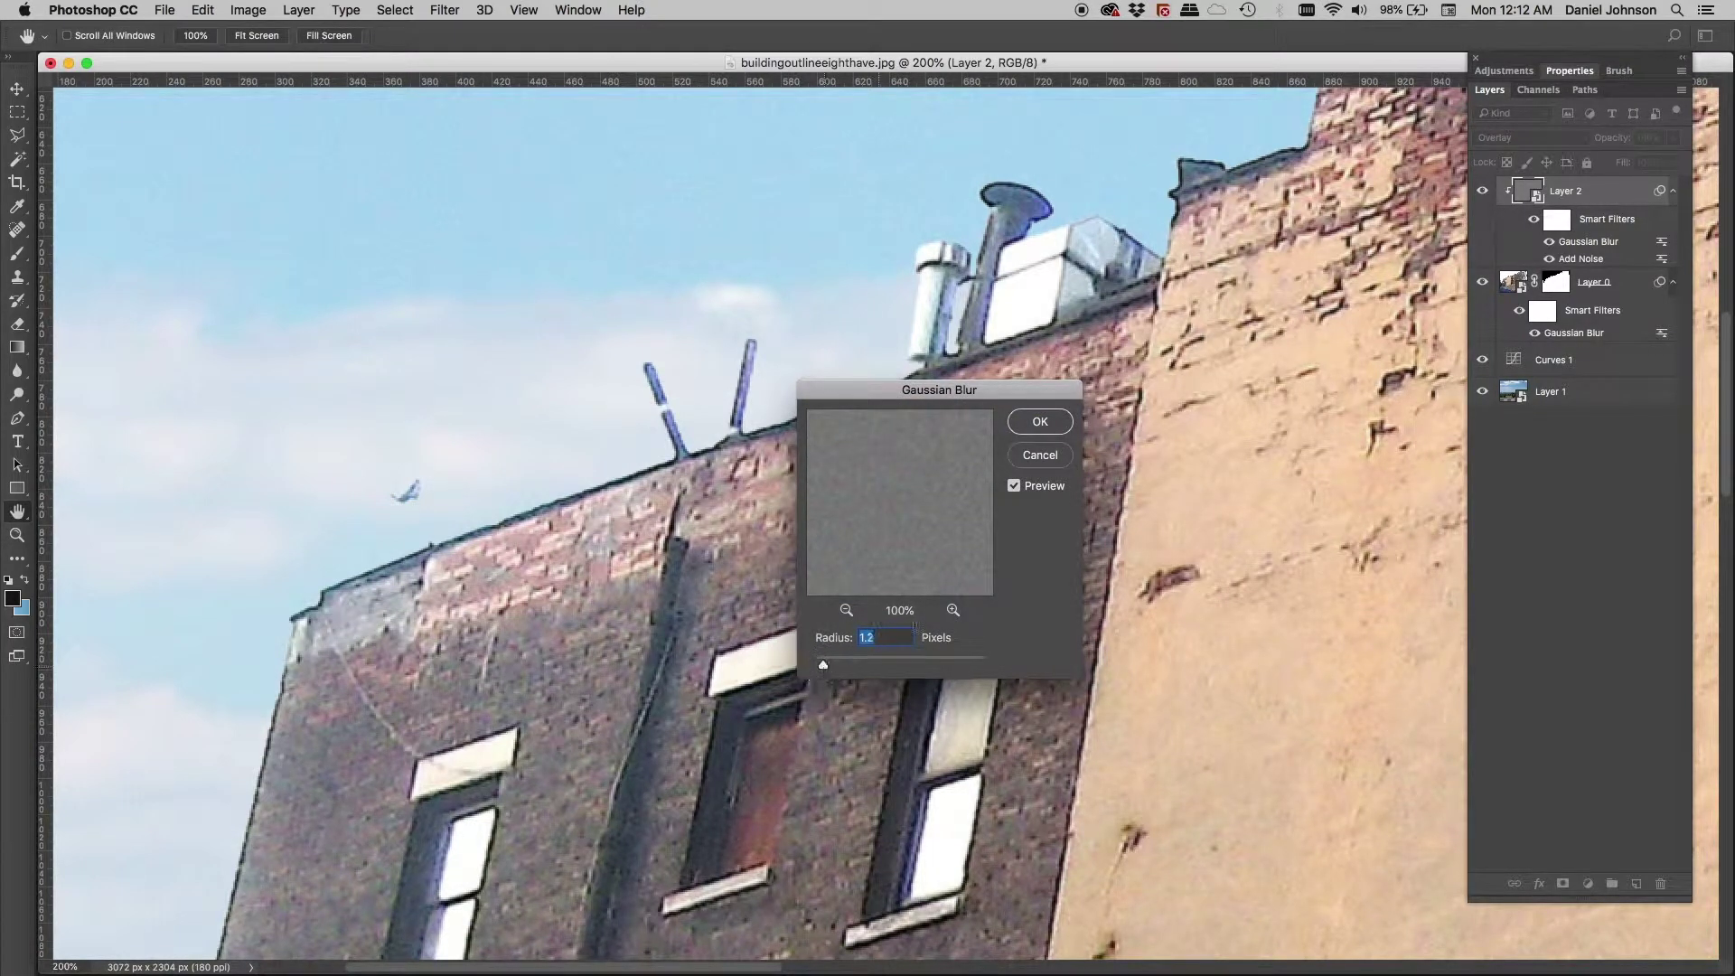
left_click(1039, 420)
Step: Examine the blend between the building's roofline and the sky, up close and at 100% zoom
left_click_drag(556, 517, 644, 592)
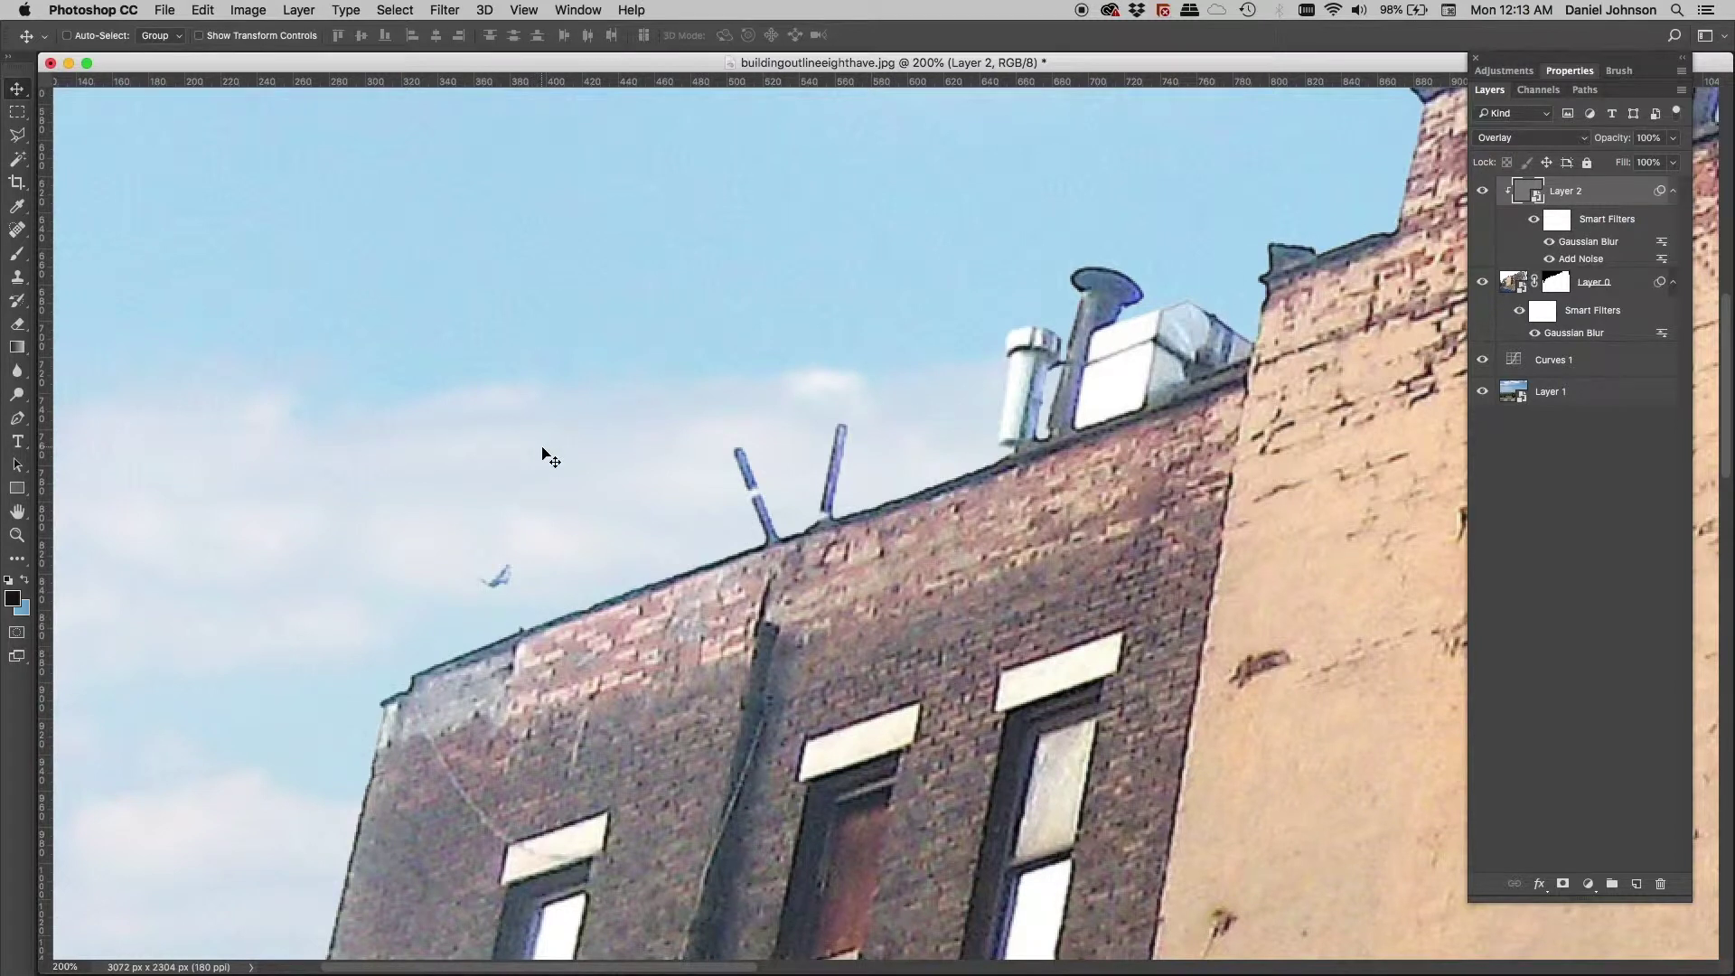
left_click_drag(1051, 531, 780, 603)
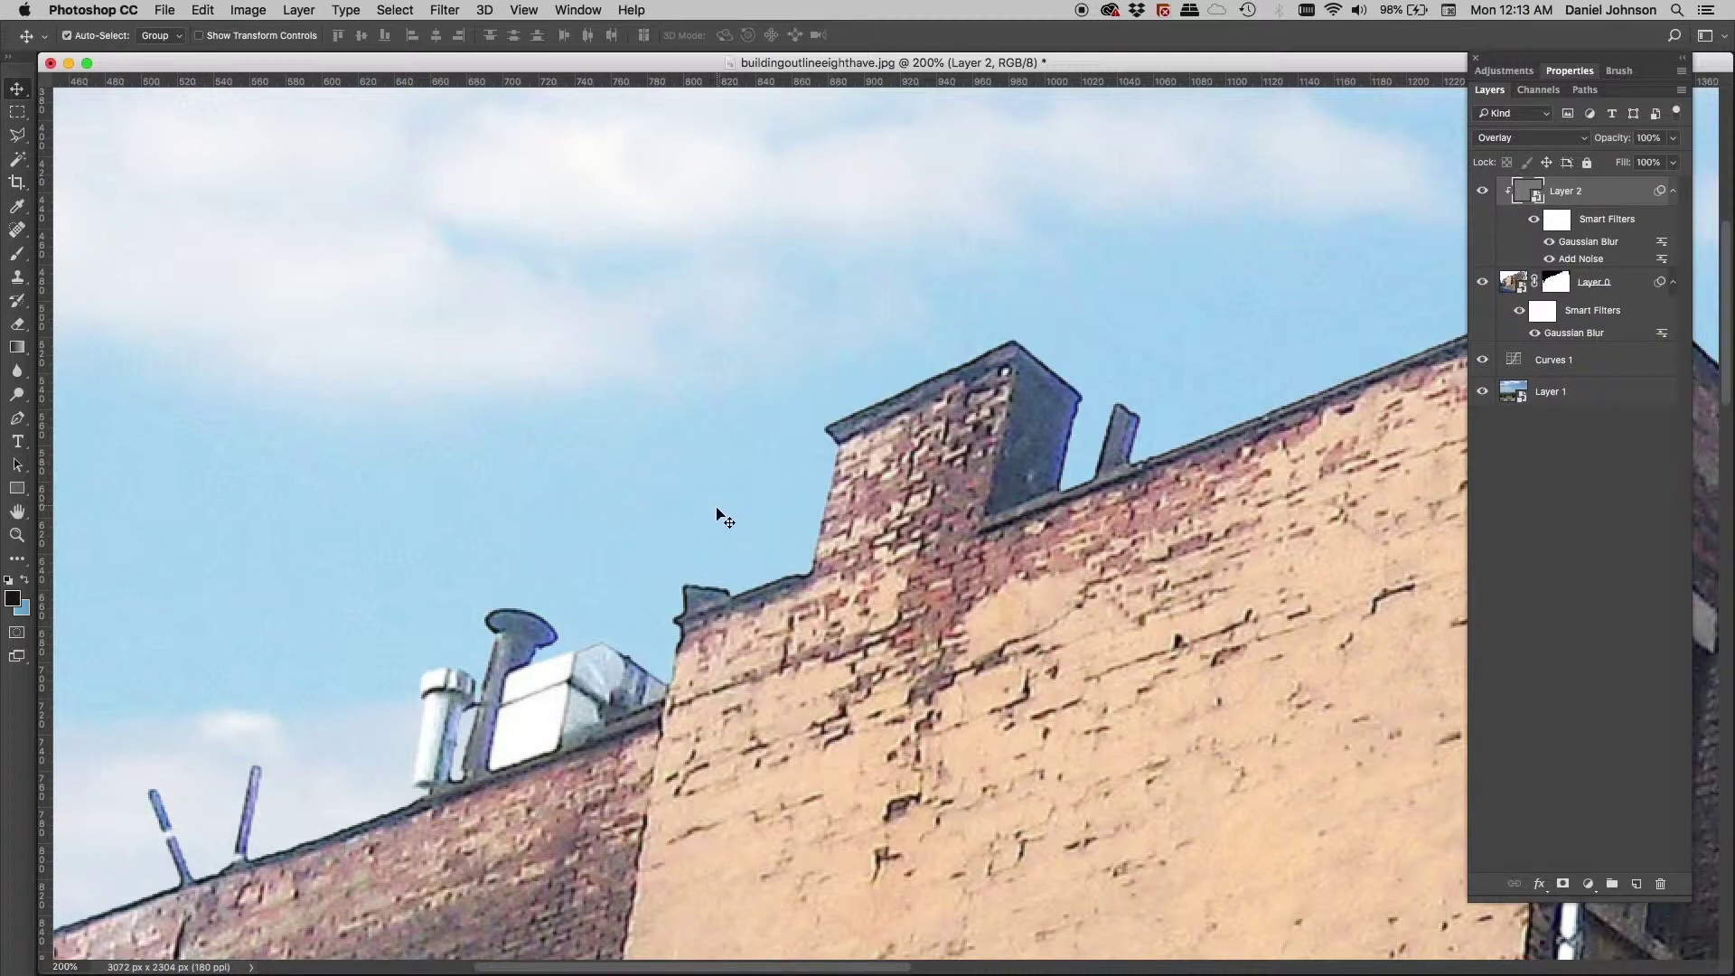
key("super+minus")
key("super+minus")
key("super+equal")
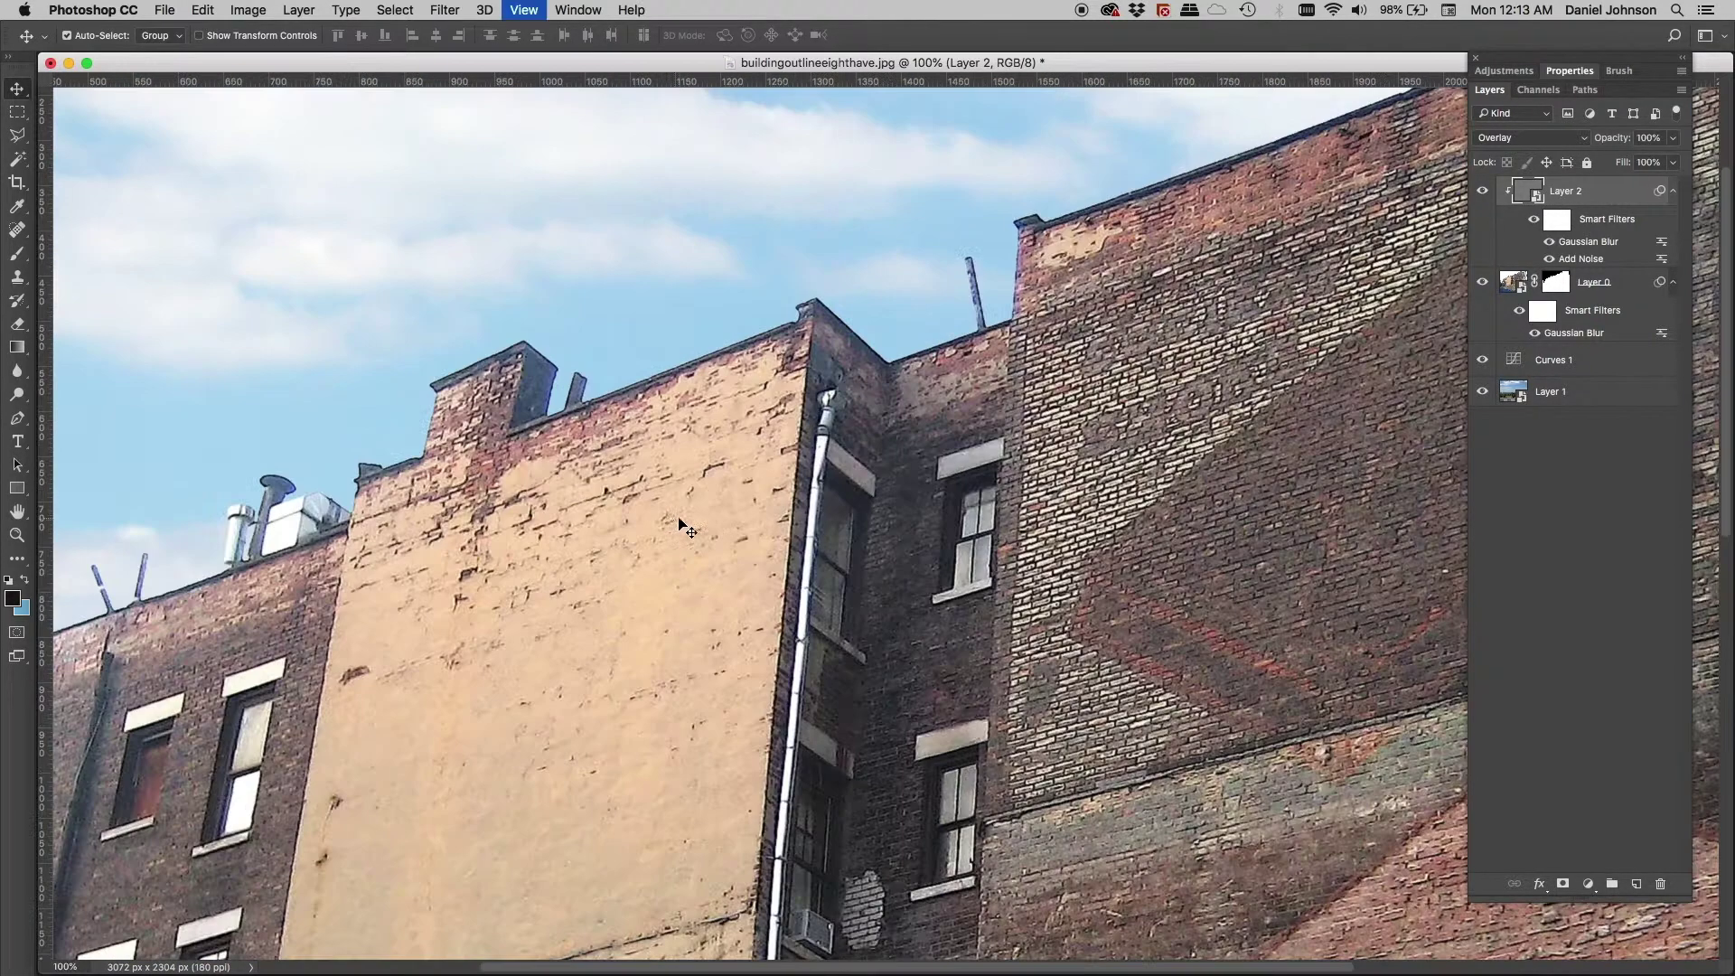
Step: Inspect the roof parapet and brick texture at 300% zoom, and the building's far-left wing against the sky at 100%
key("super+equal")
key("super+equal")
scroll(644, 644, "up", 10)
scroll(645, 643, "left", 10)
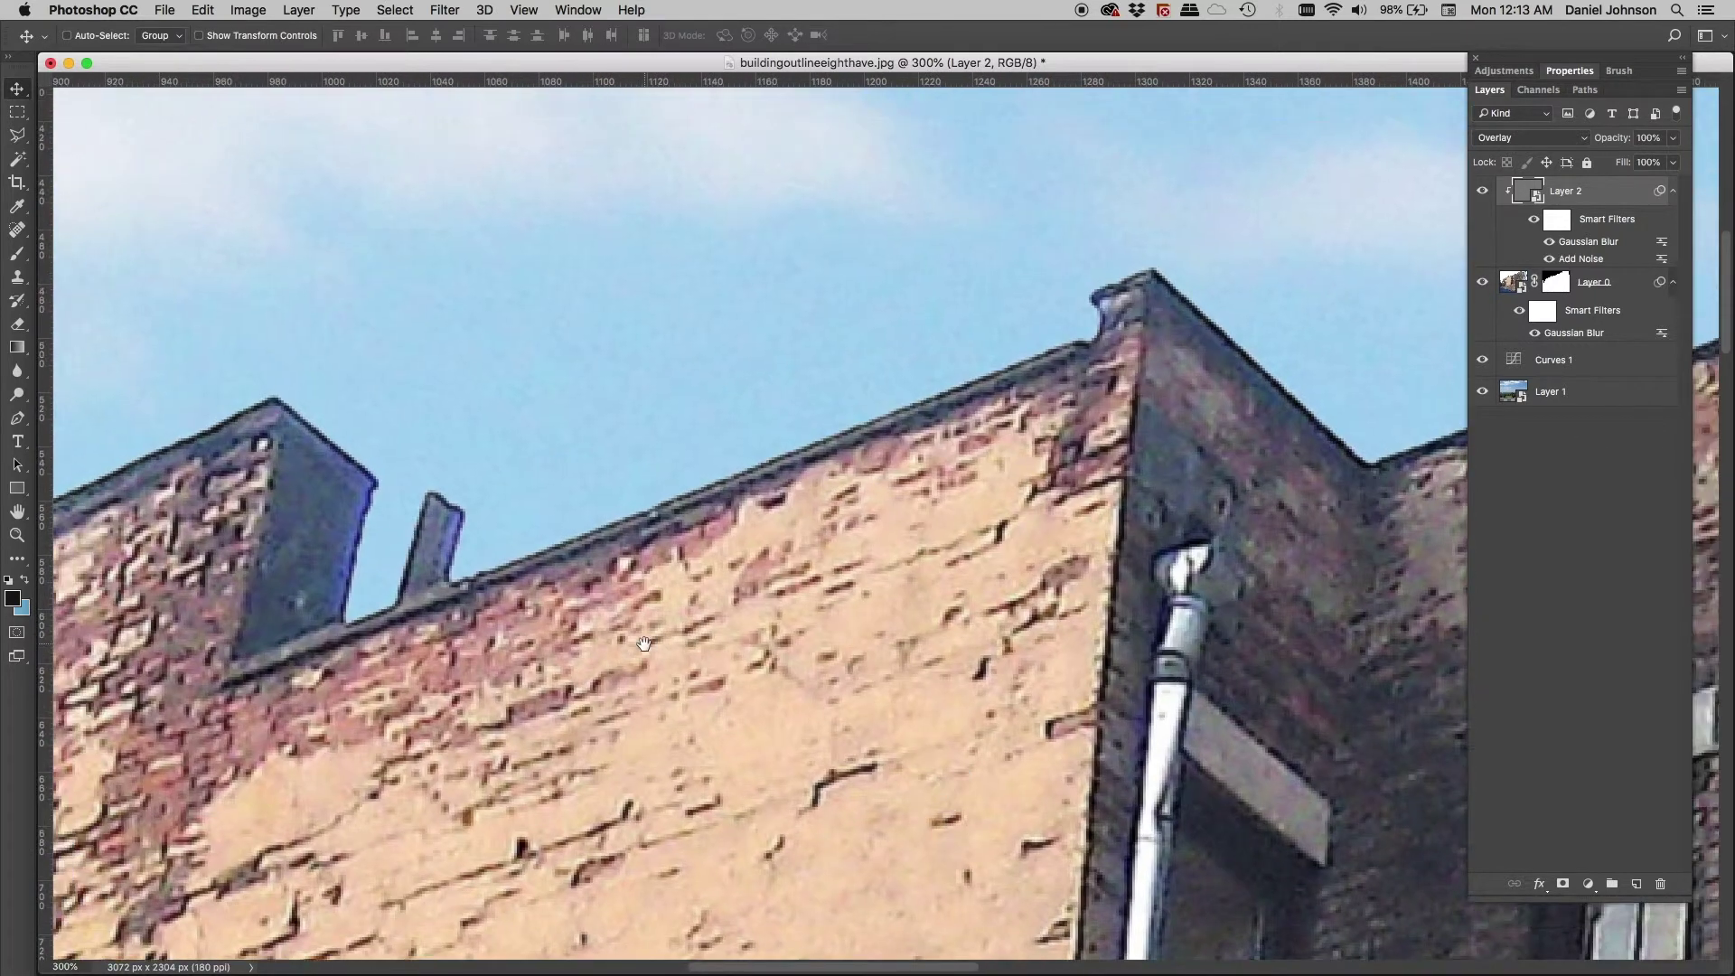
key("super+minus")
key("super+minus")
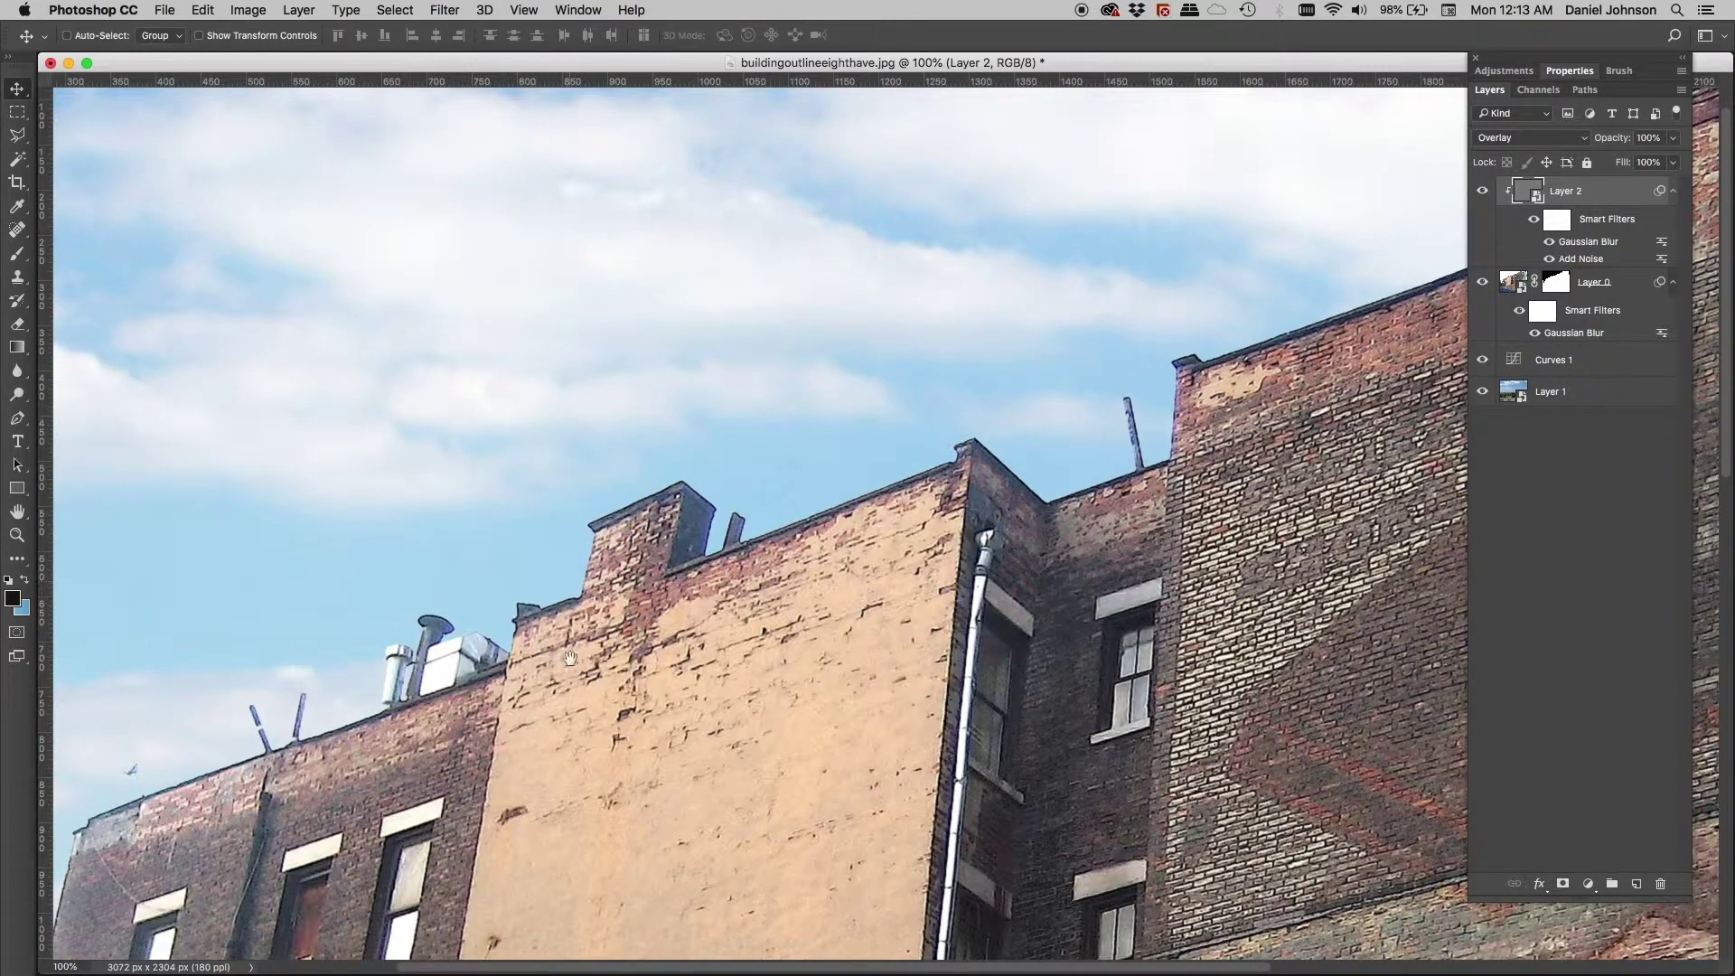
scroll(476, 589, "down", 6)
scroll(476, 589, "left", 6)
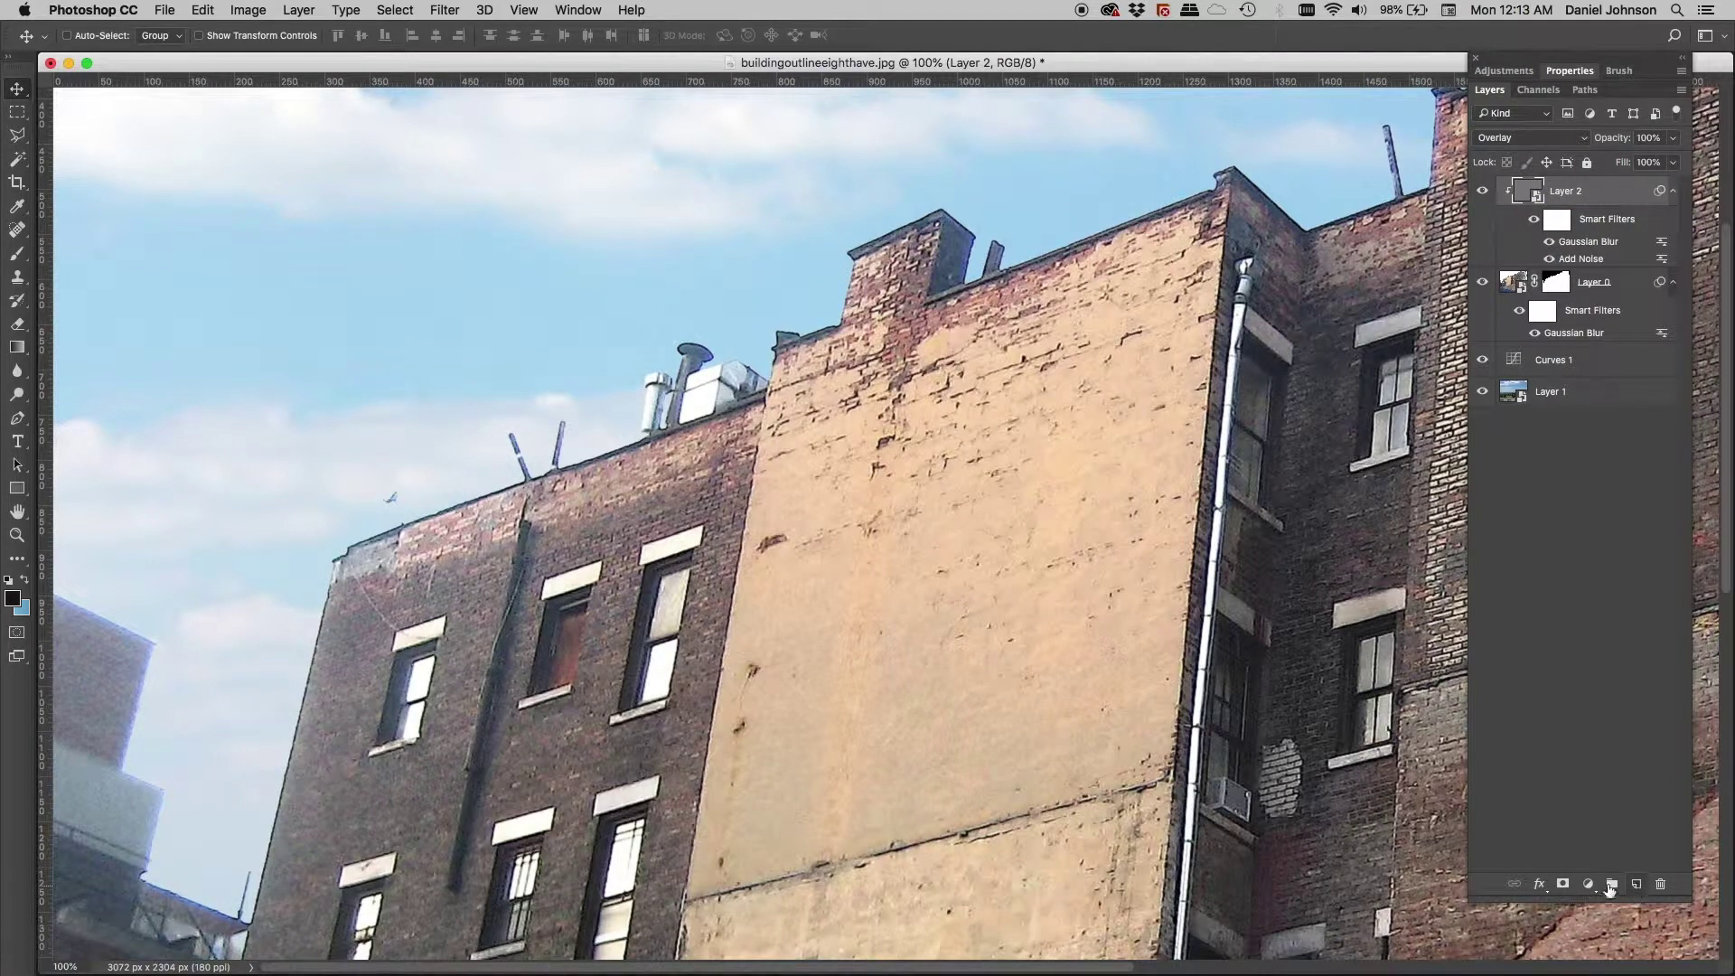
left_click(1637, 886, "alt")
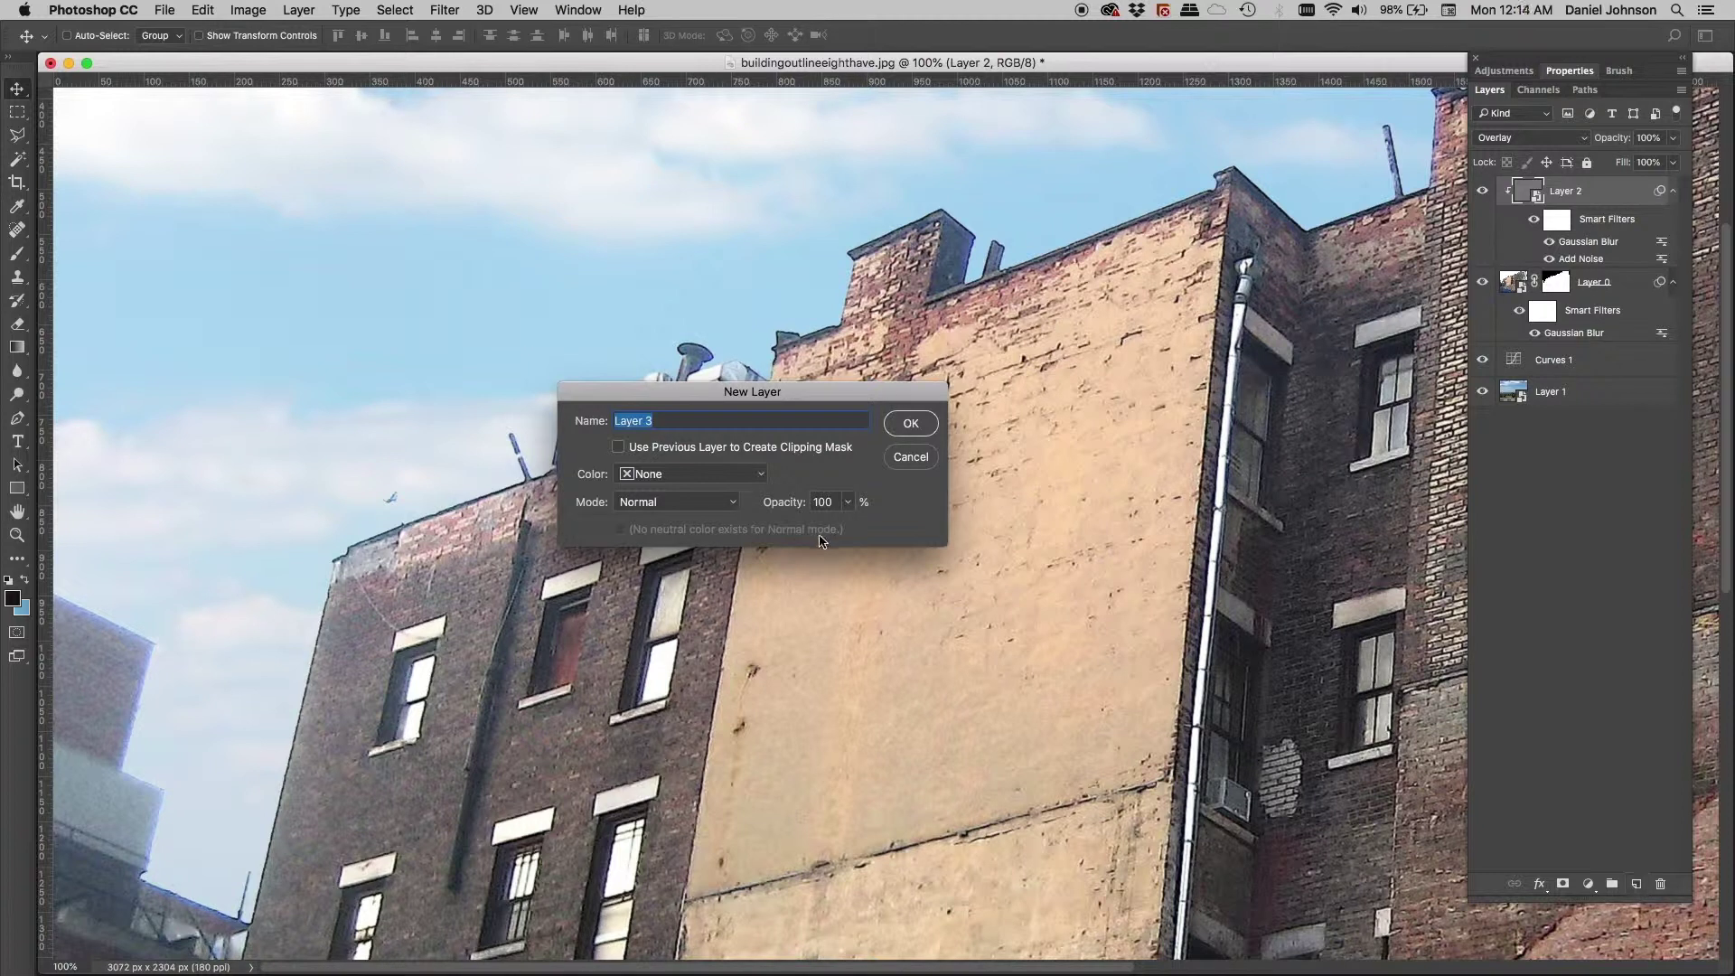
left_click(640, 501)
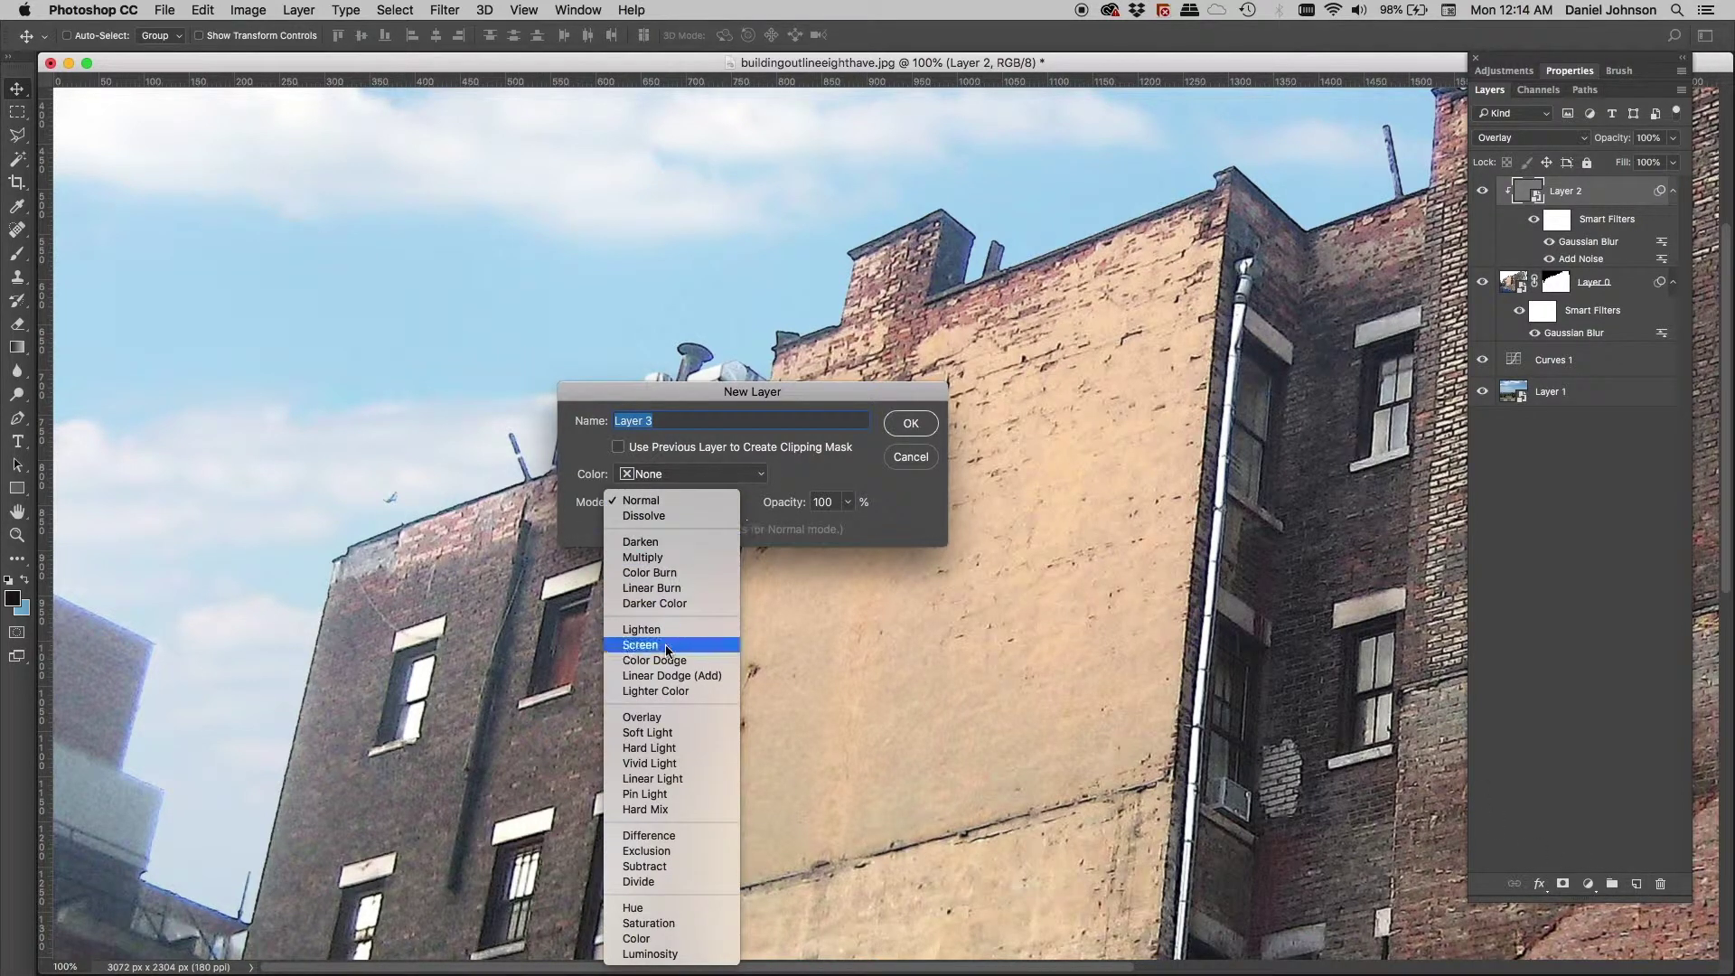
left_click(652, 716)
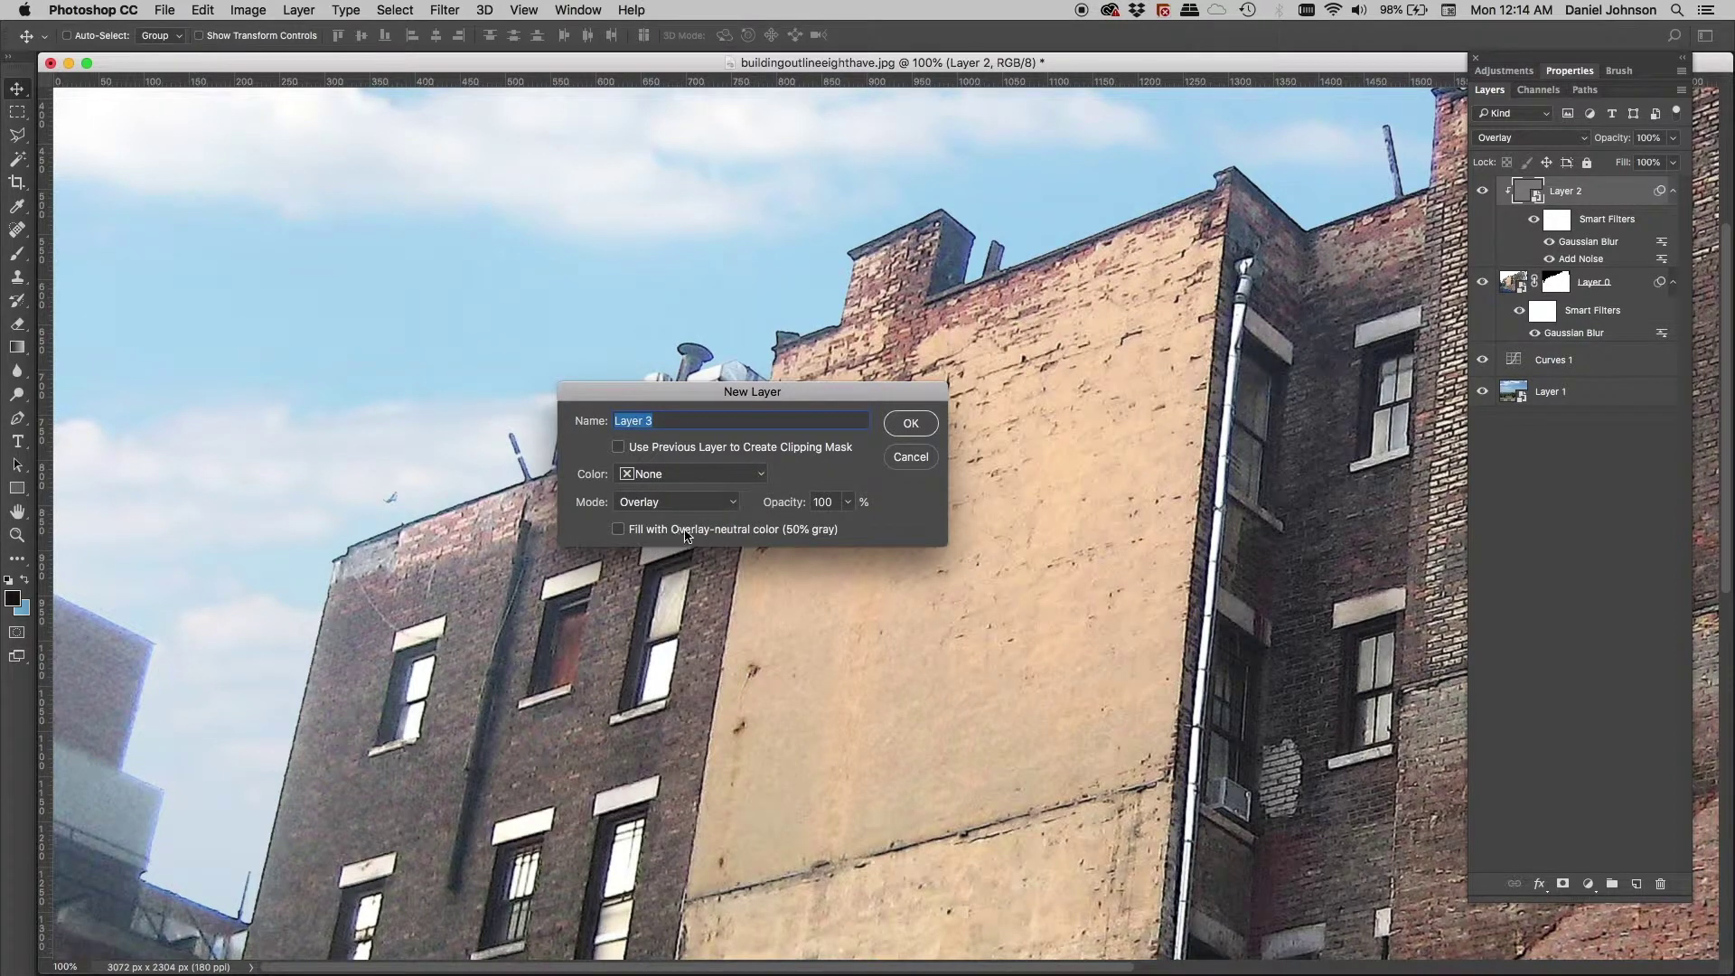
left_click(909, 457)
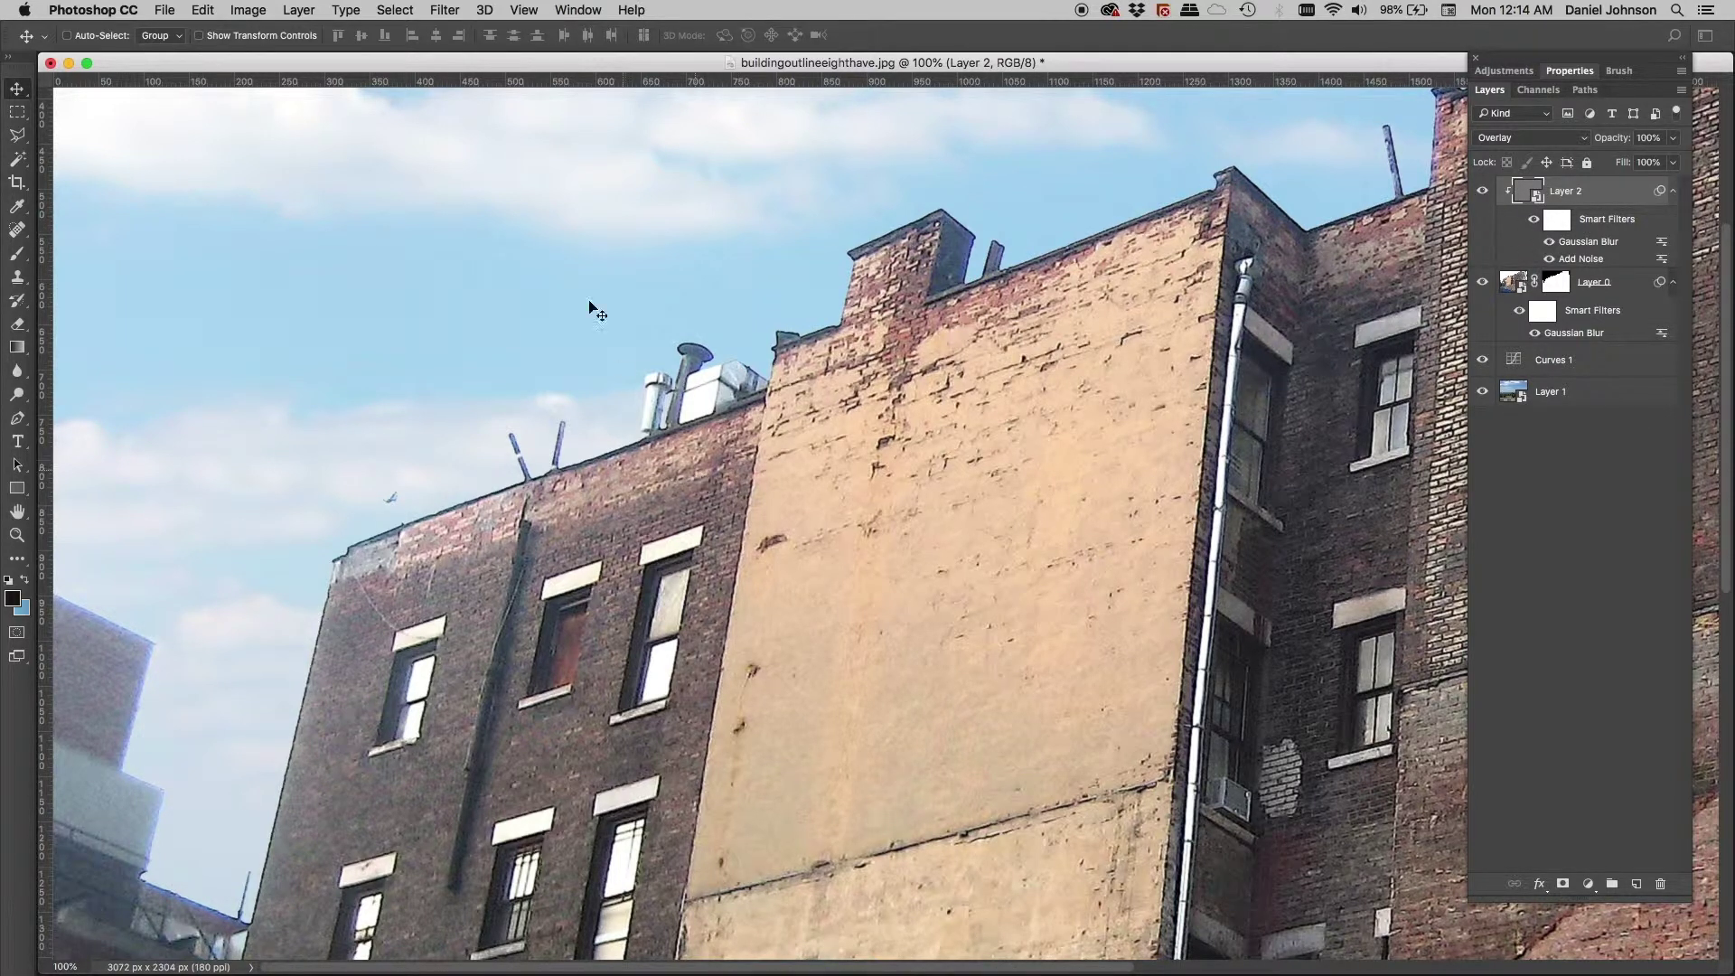
Step: Try the artistic Film Grain effect on the gray Overlay layer in the Filter Gallery
left_click(437, 10)
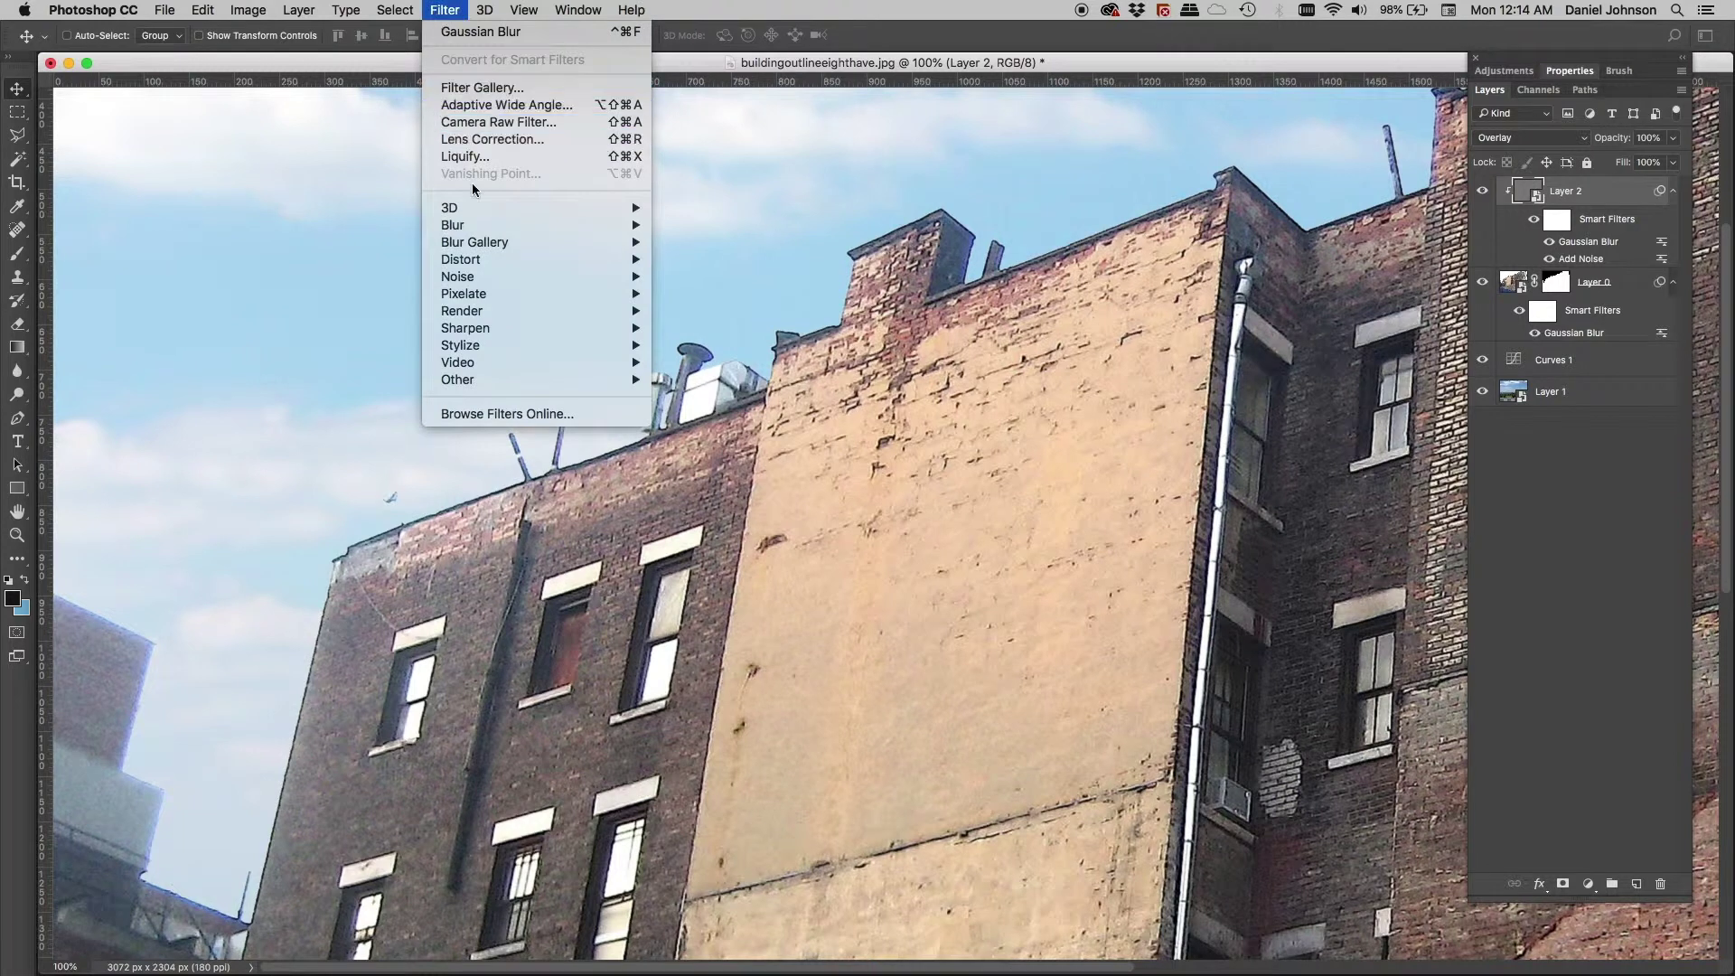
mouse_move(468, 281)
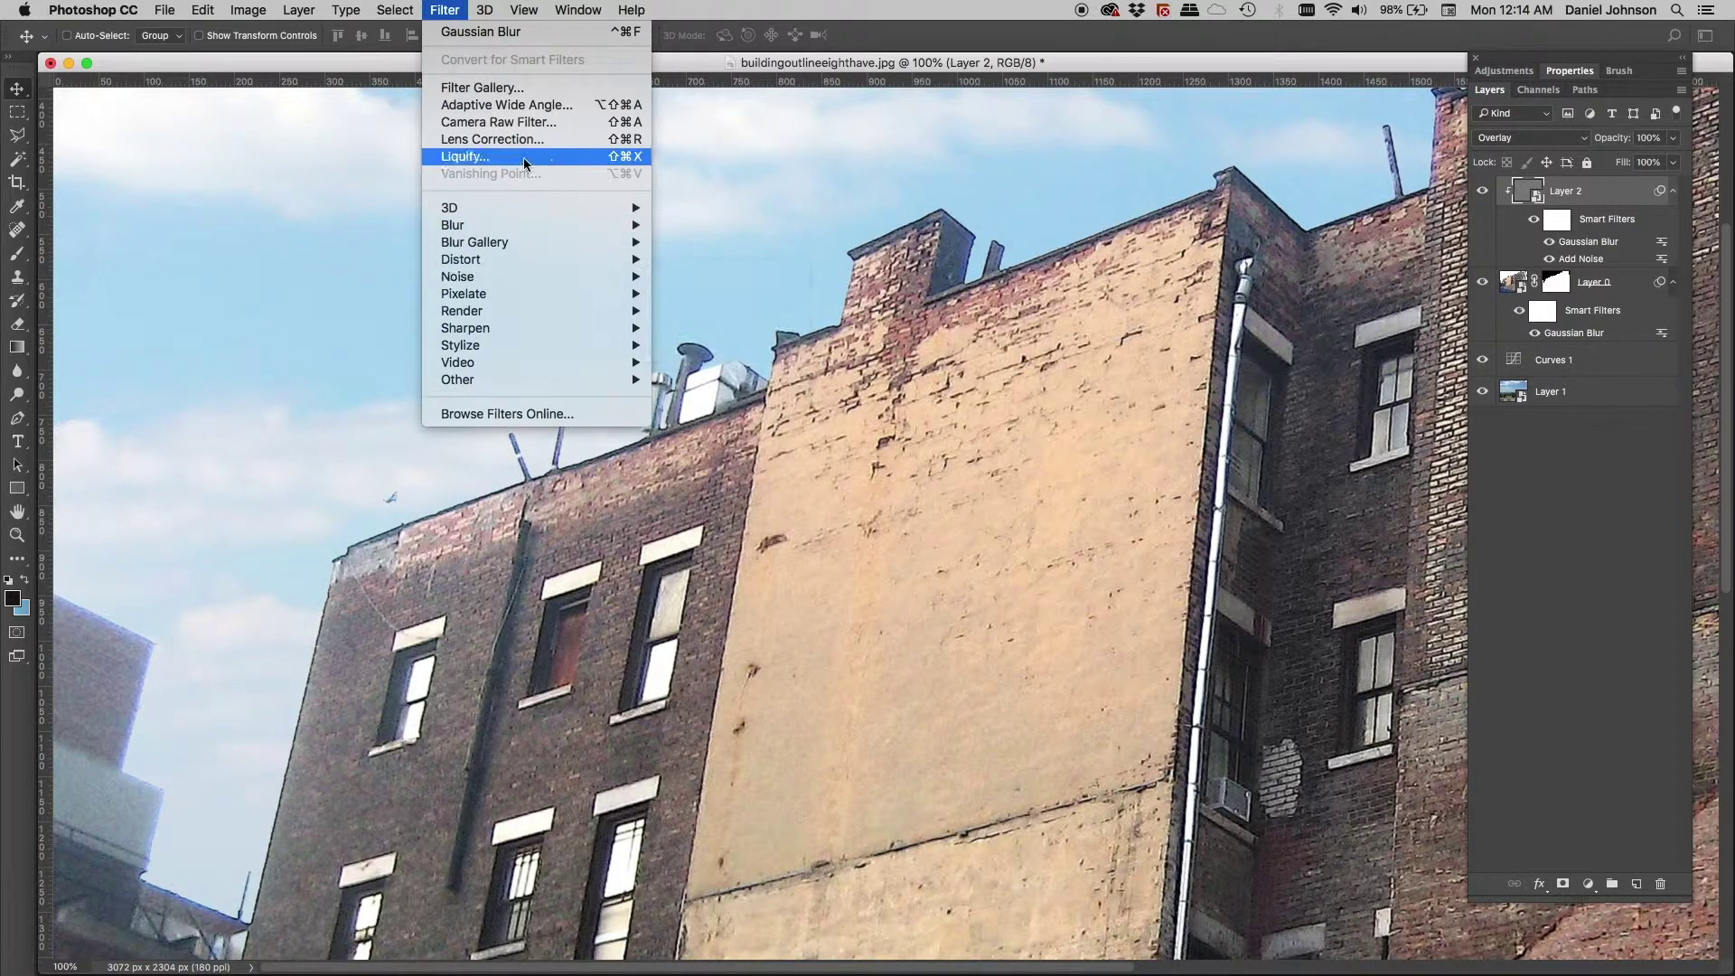
left_click(498, 90)
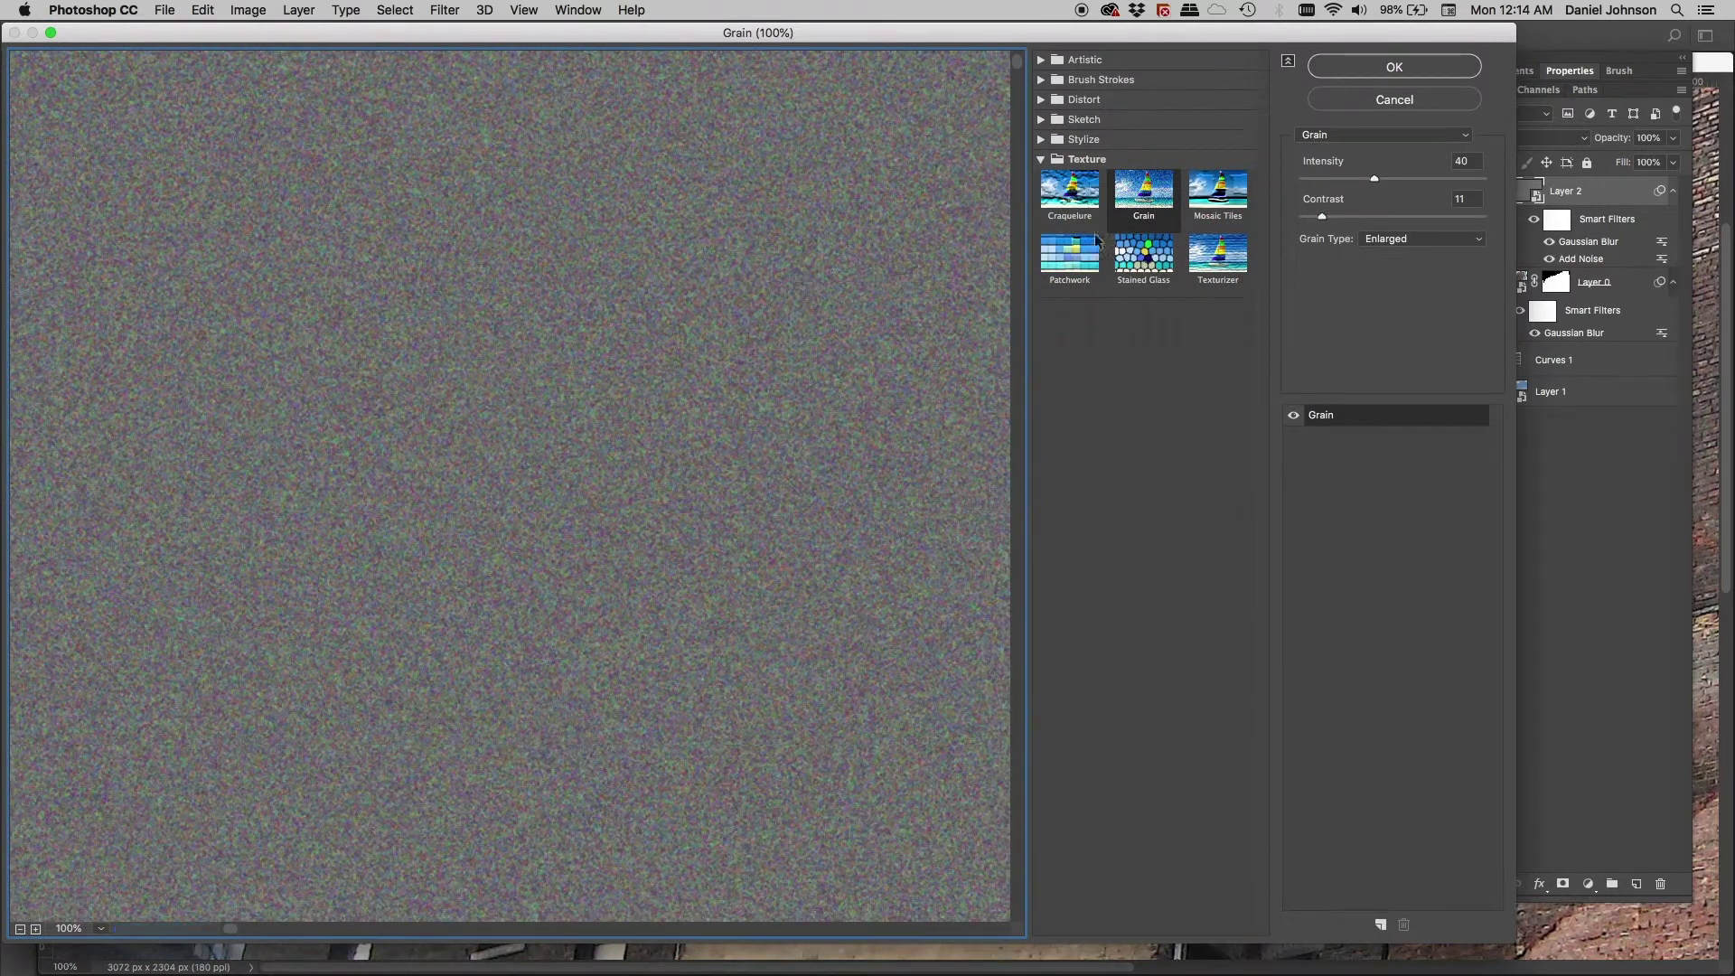
left_click(1157, 191)
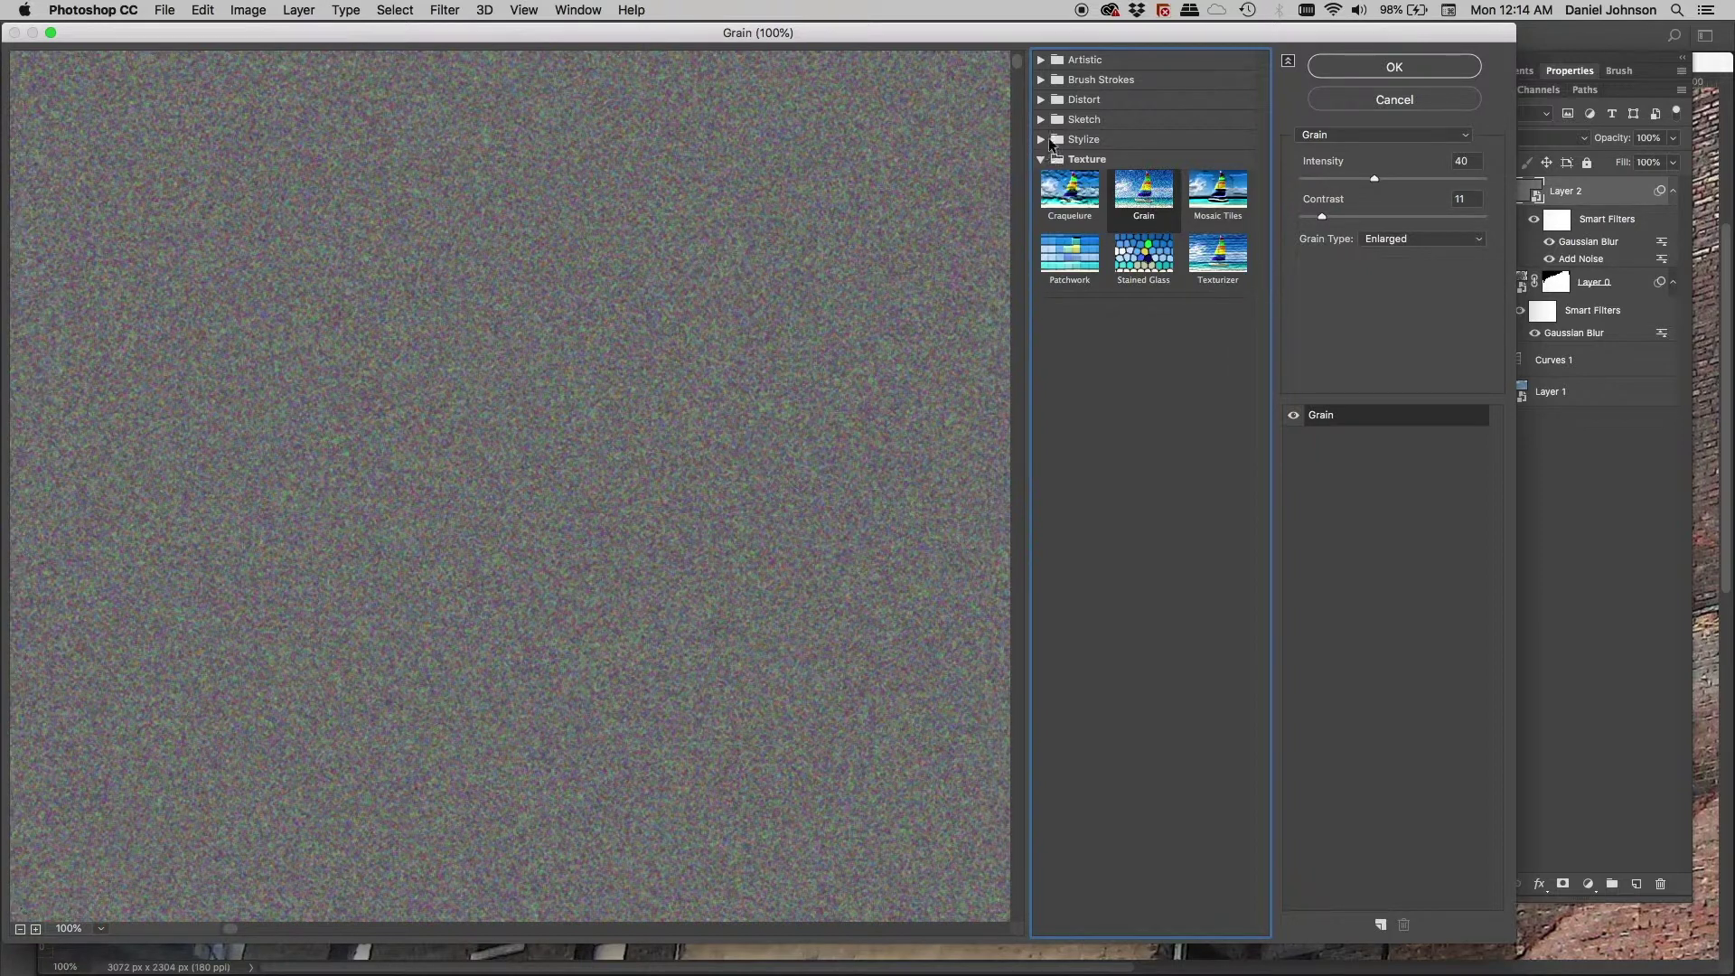
left_click(1040, 60)
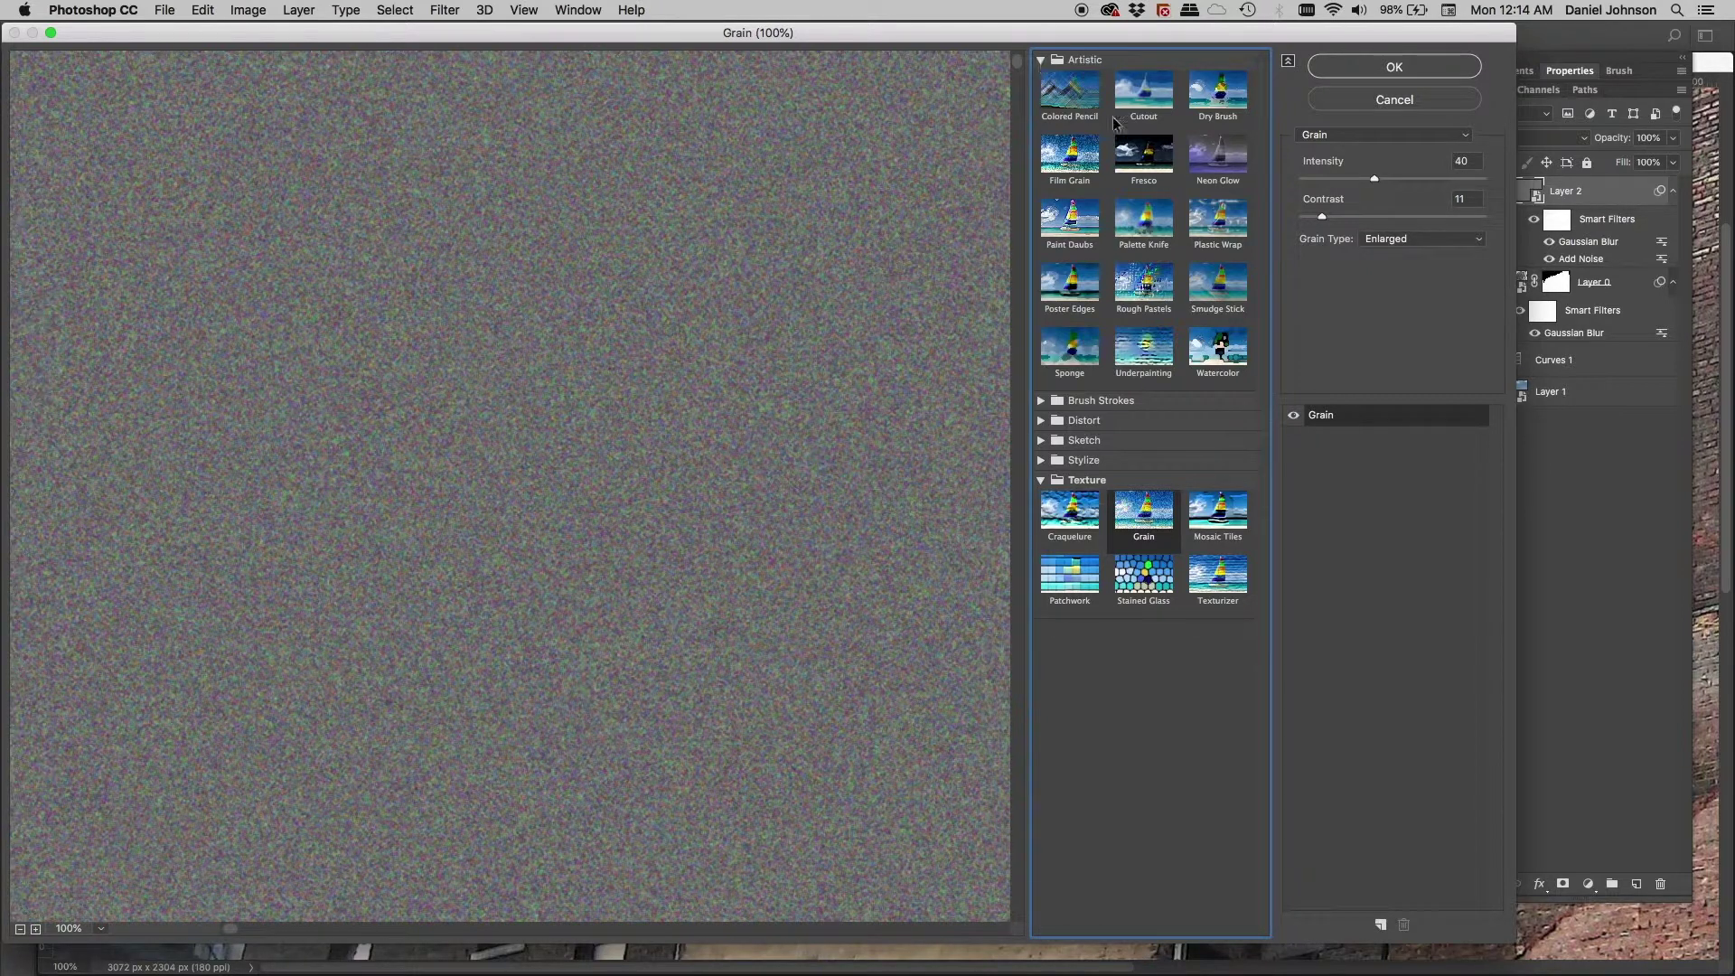
left_click(1062, 159)
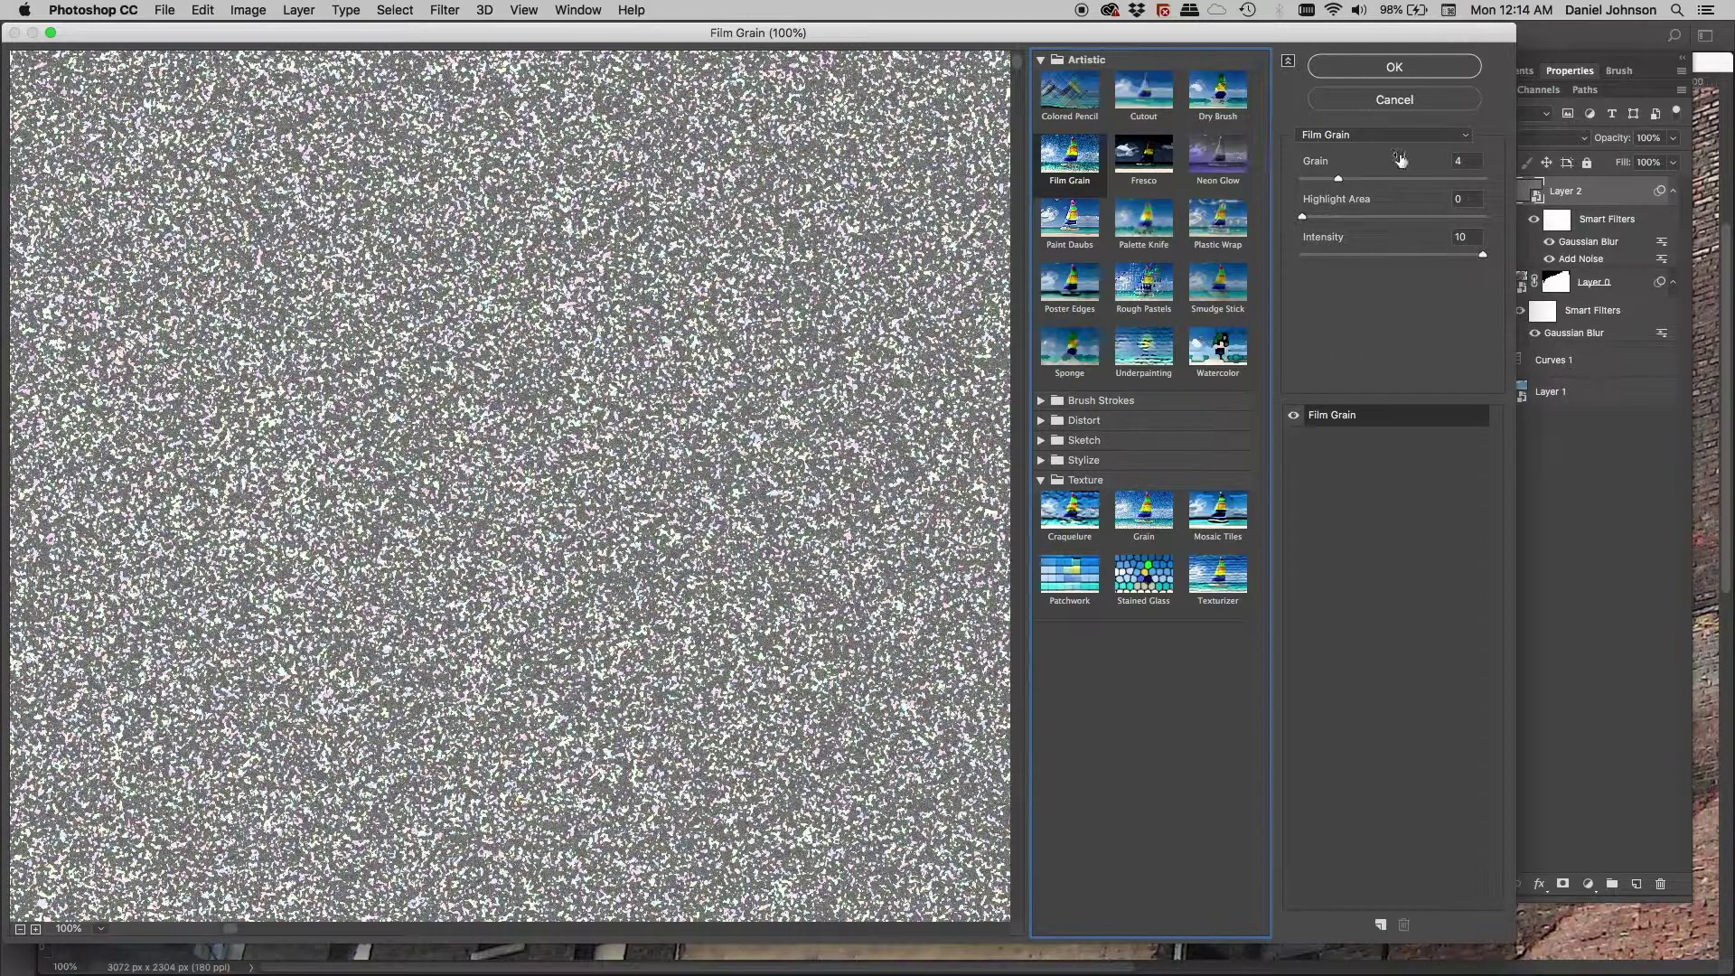
left_click(1373, 135)
left_click(1380, 139)
Step: Try the Grain texture on the gray Overlay layer with the Soft, Regular and Clumped grain types
left_click(1131, 534)
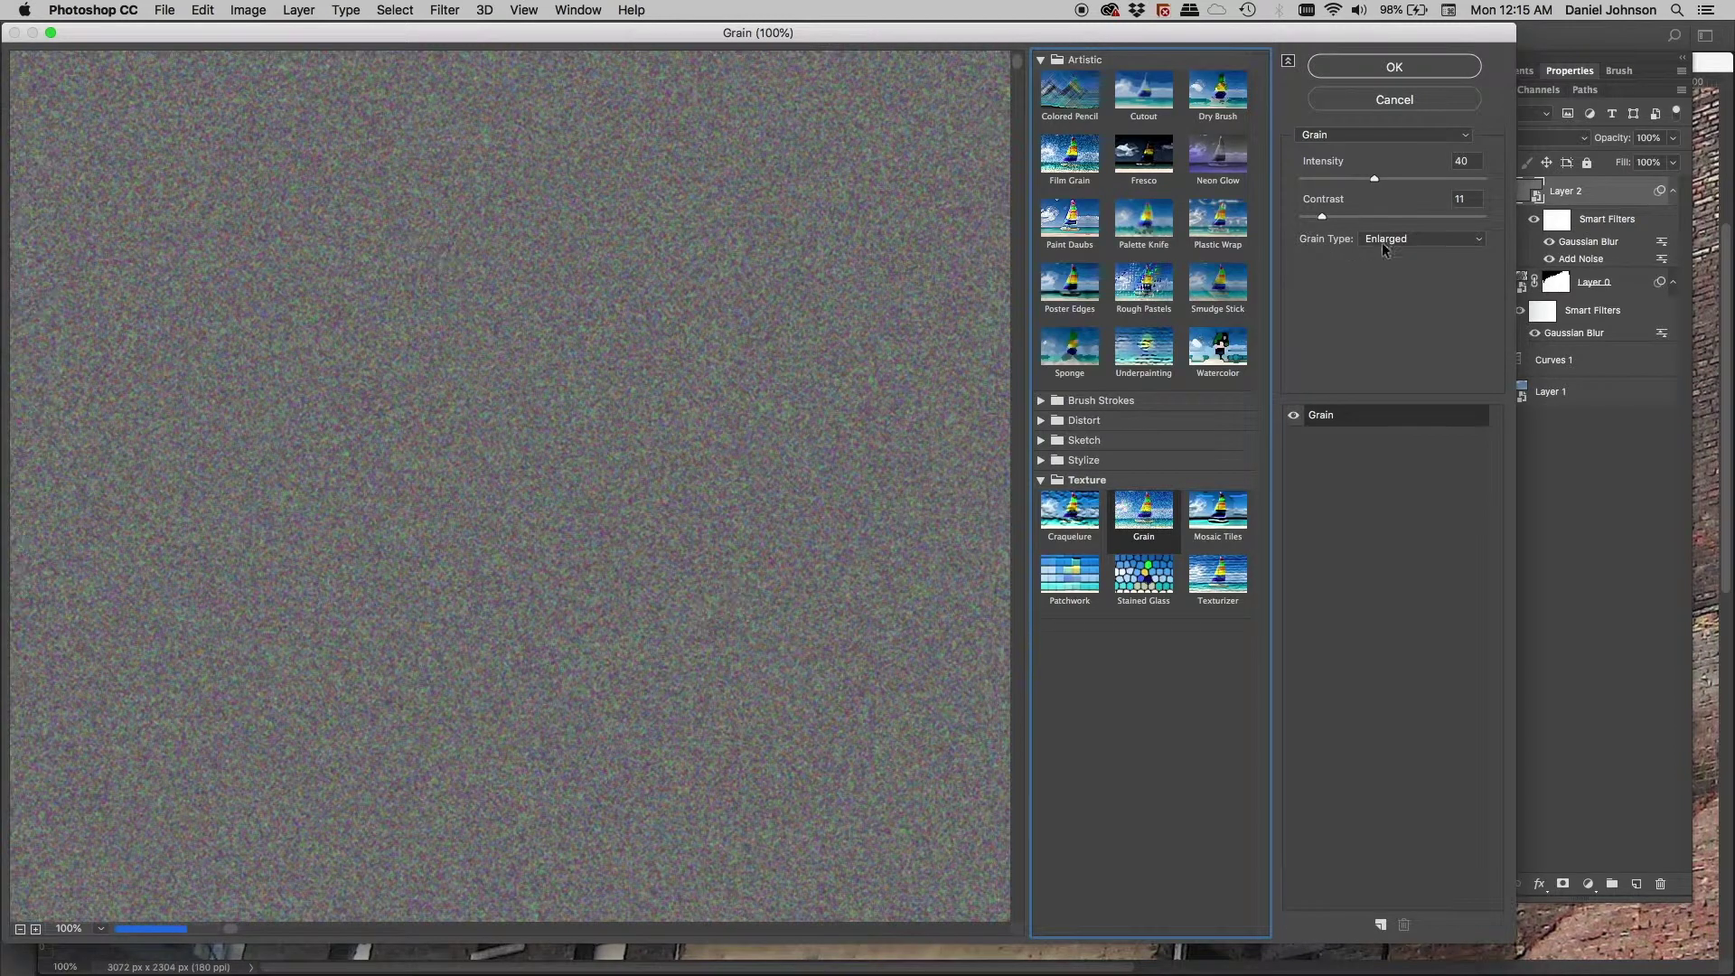
left_click(1388, 241)
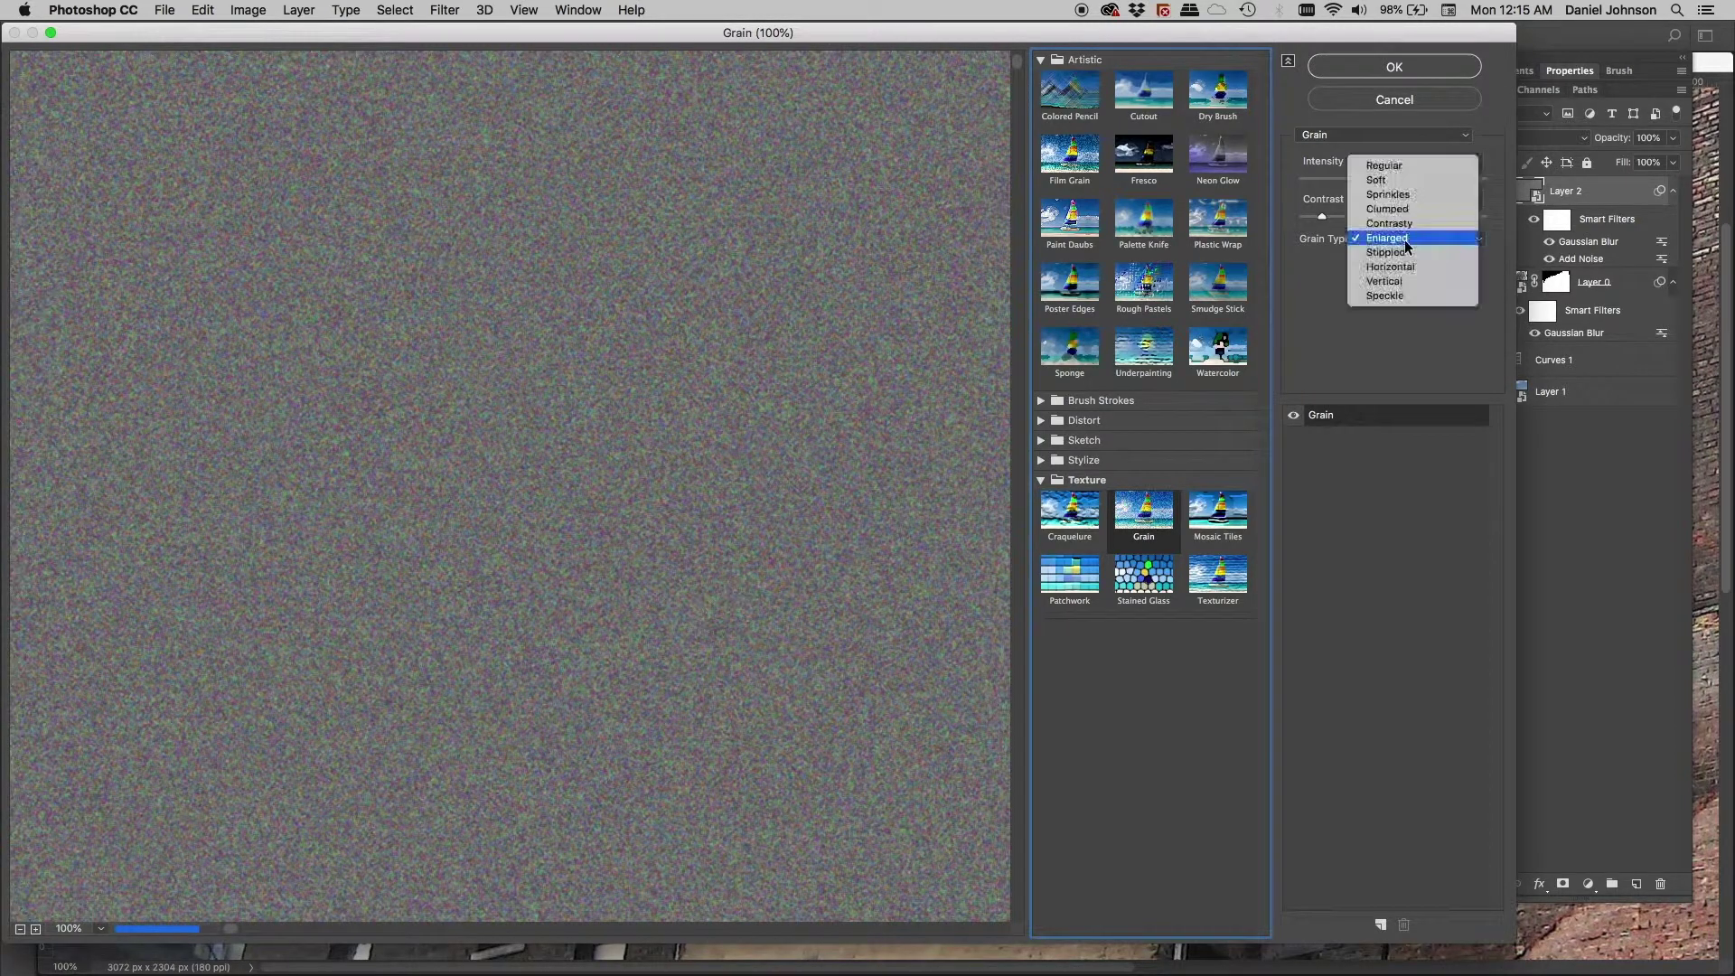
left_click(1400, 181)
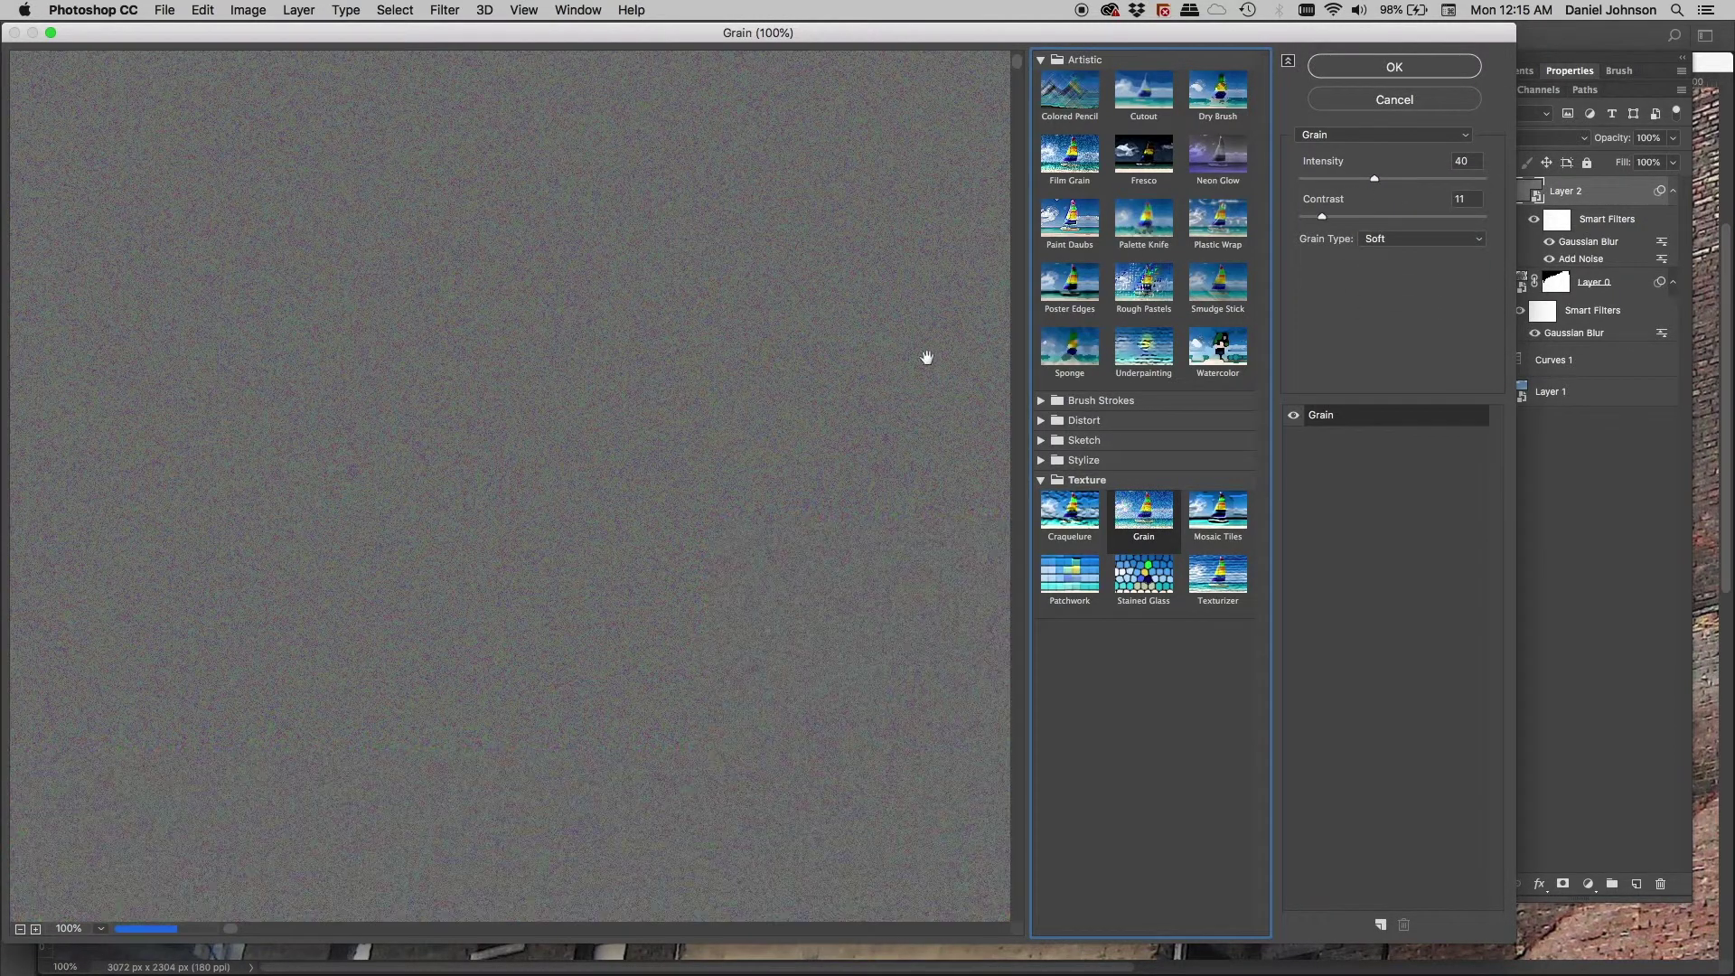
left_click(1421, 240)
left_click(1405, 223)
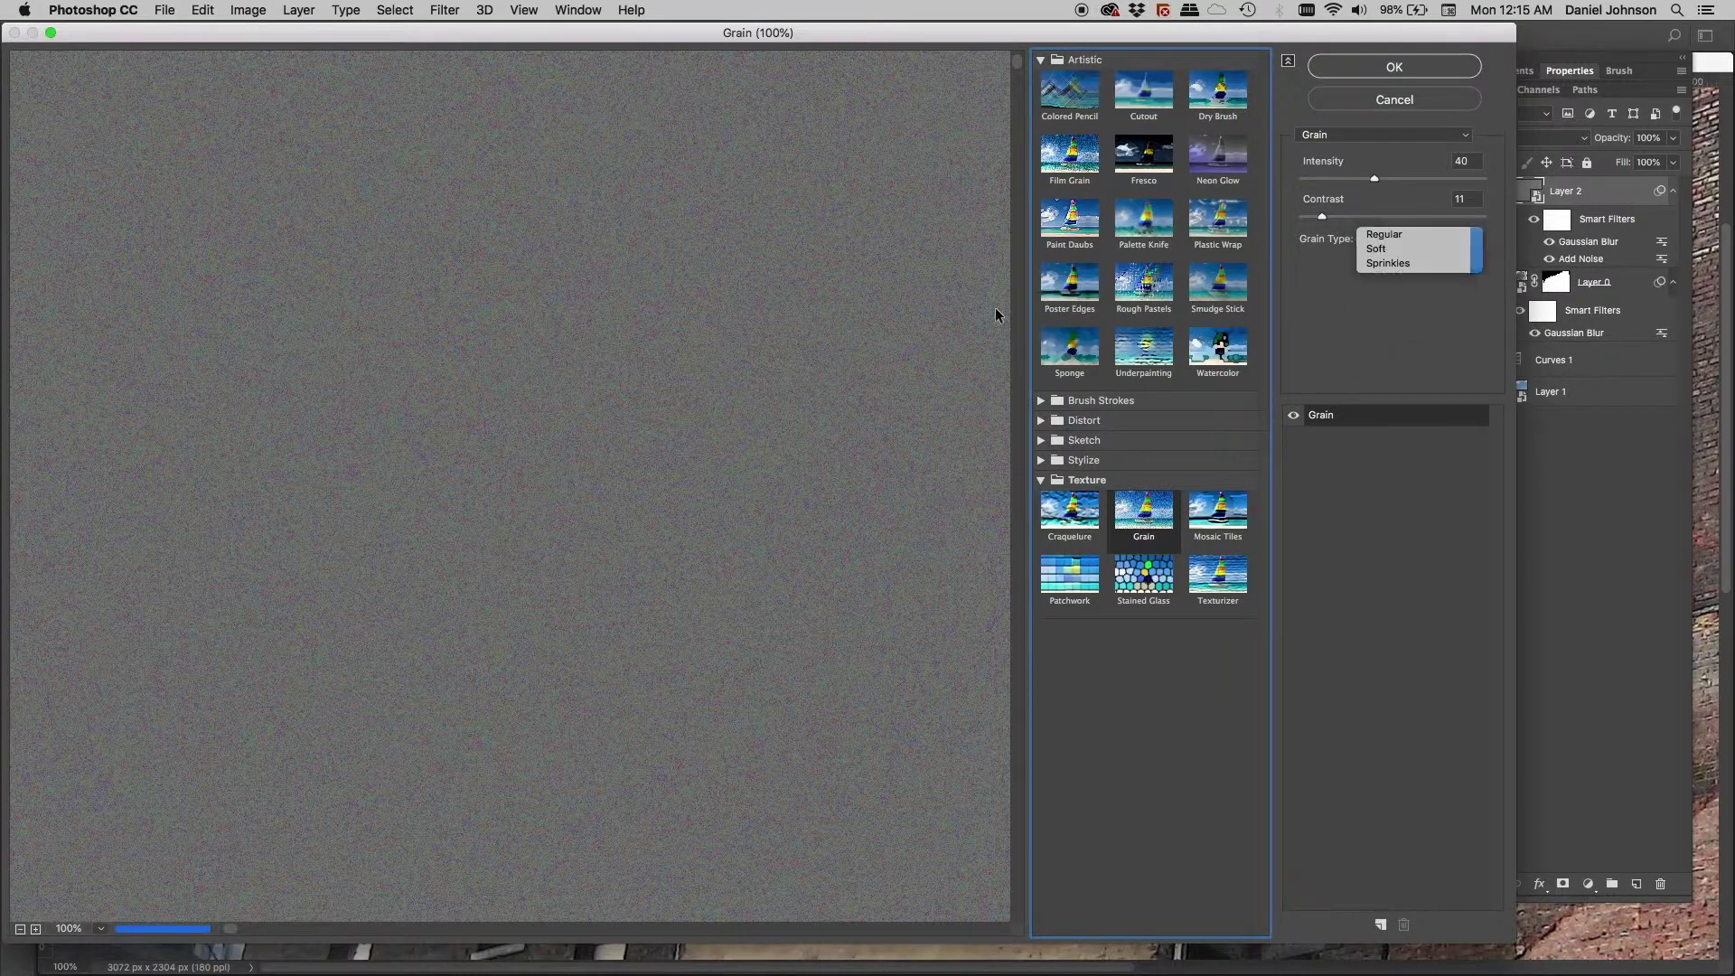
left_click(1419, 241)
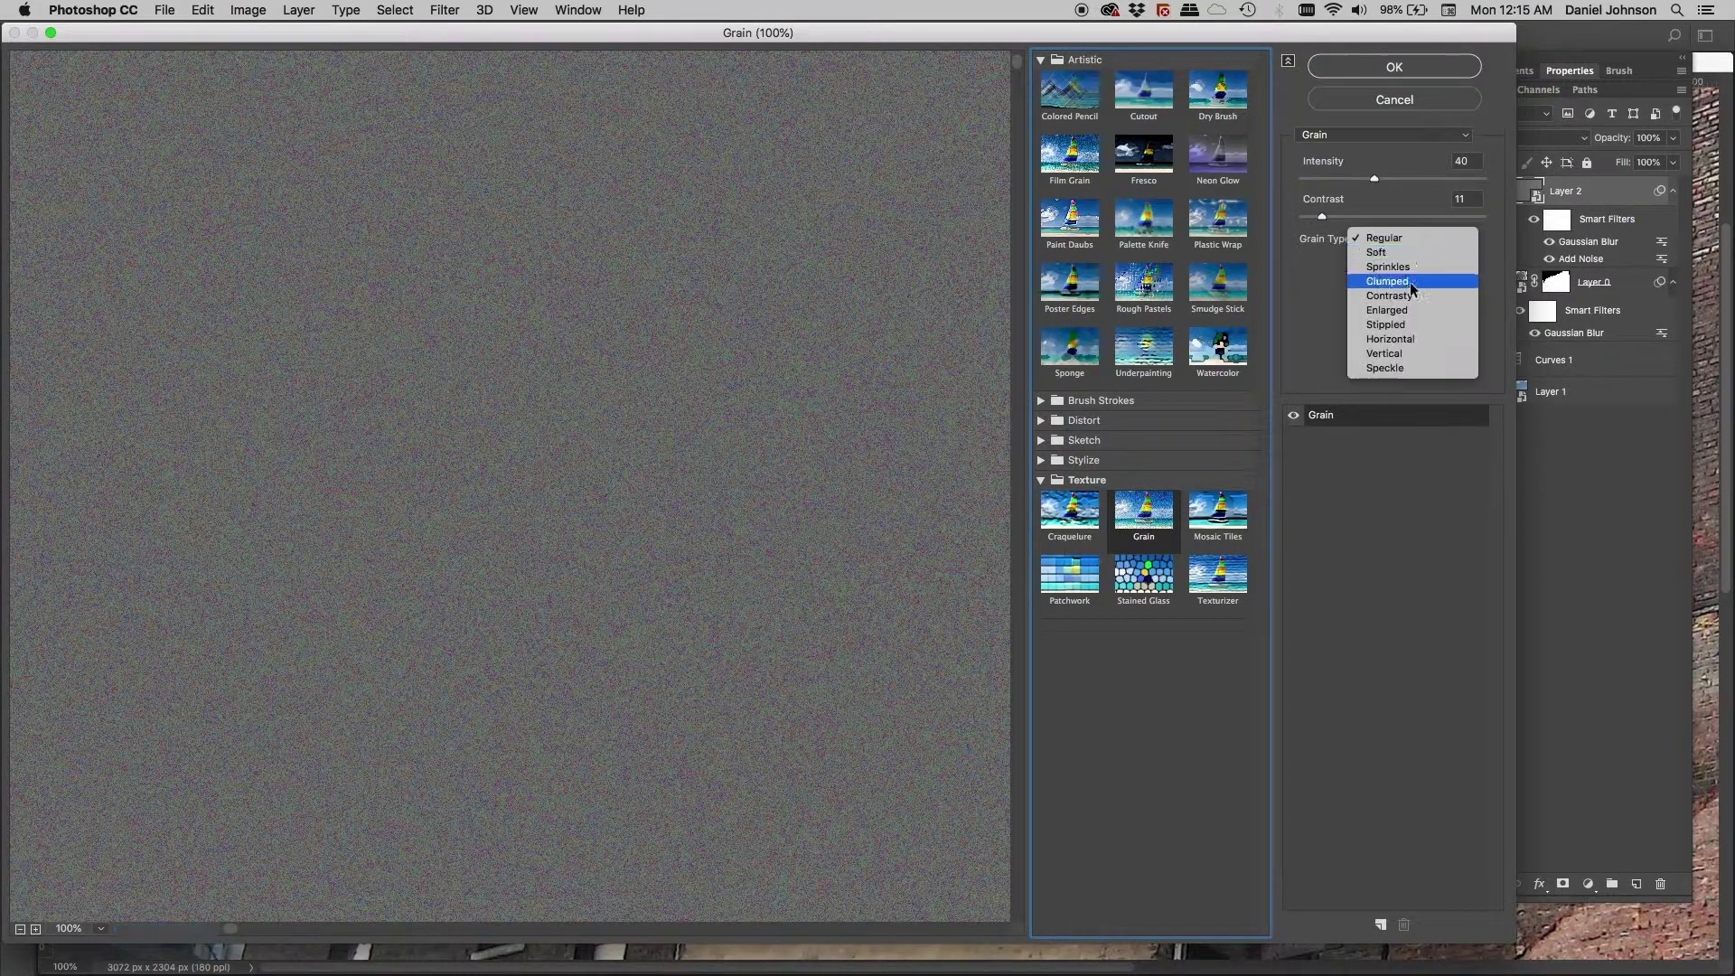
left_click(1410, 281)
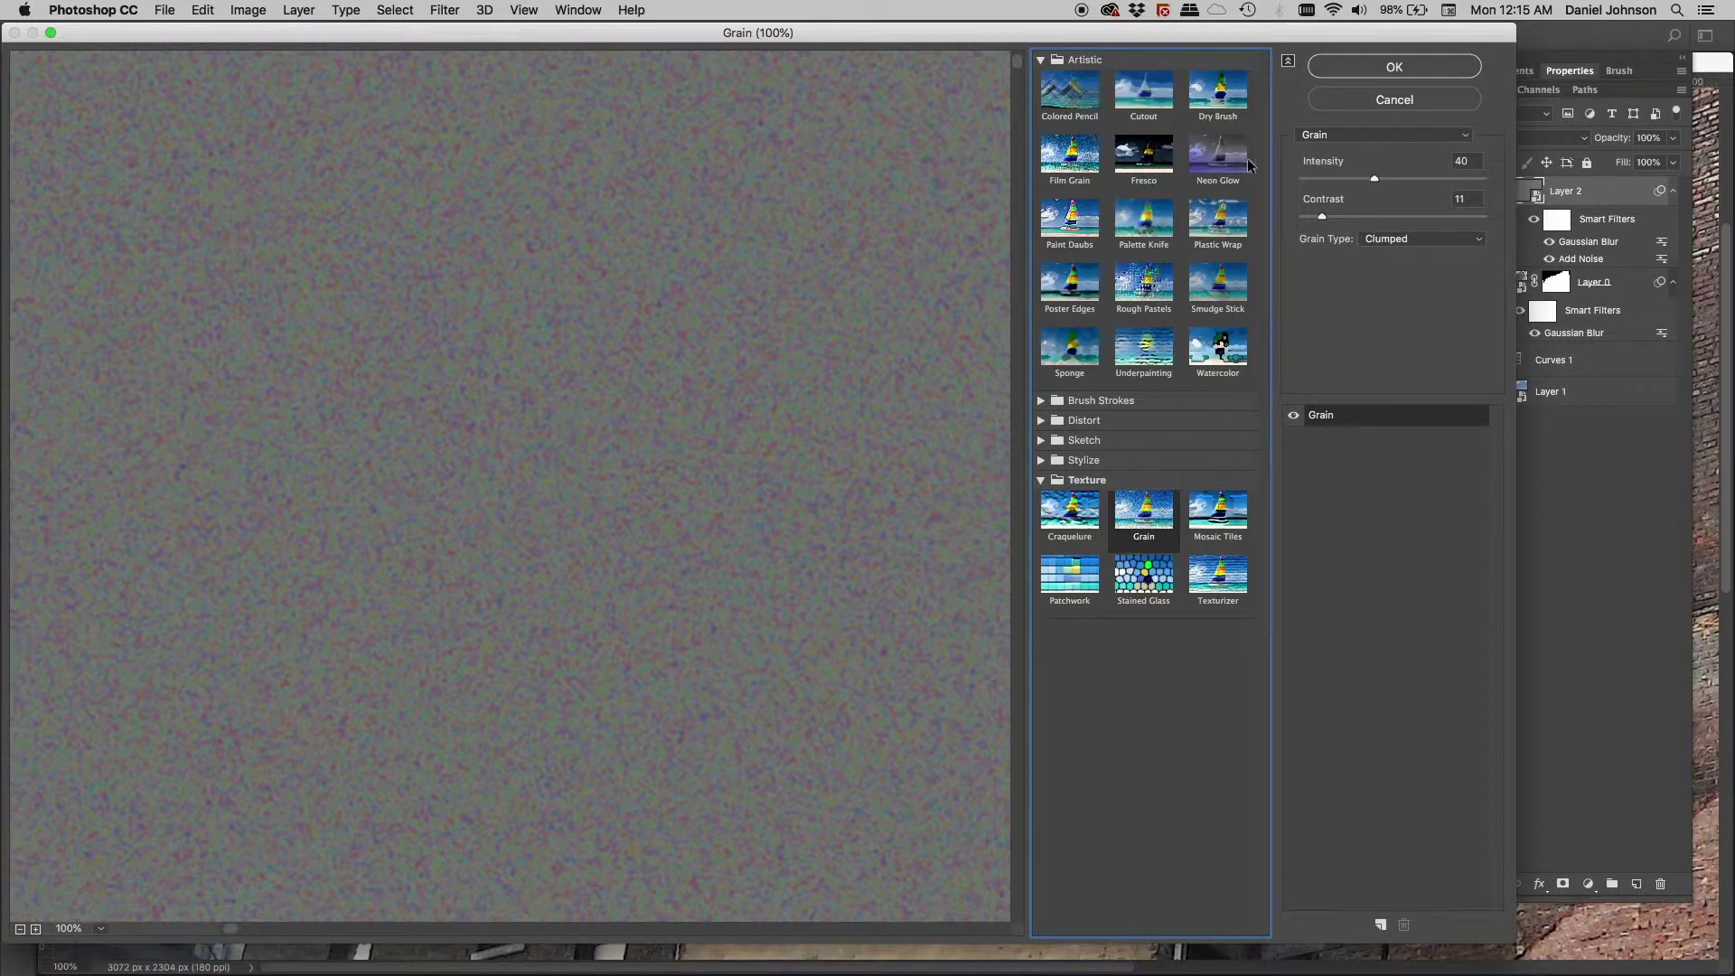
left_click(1423, 69)
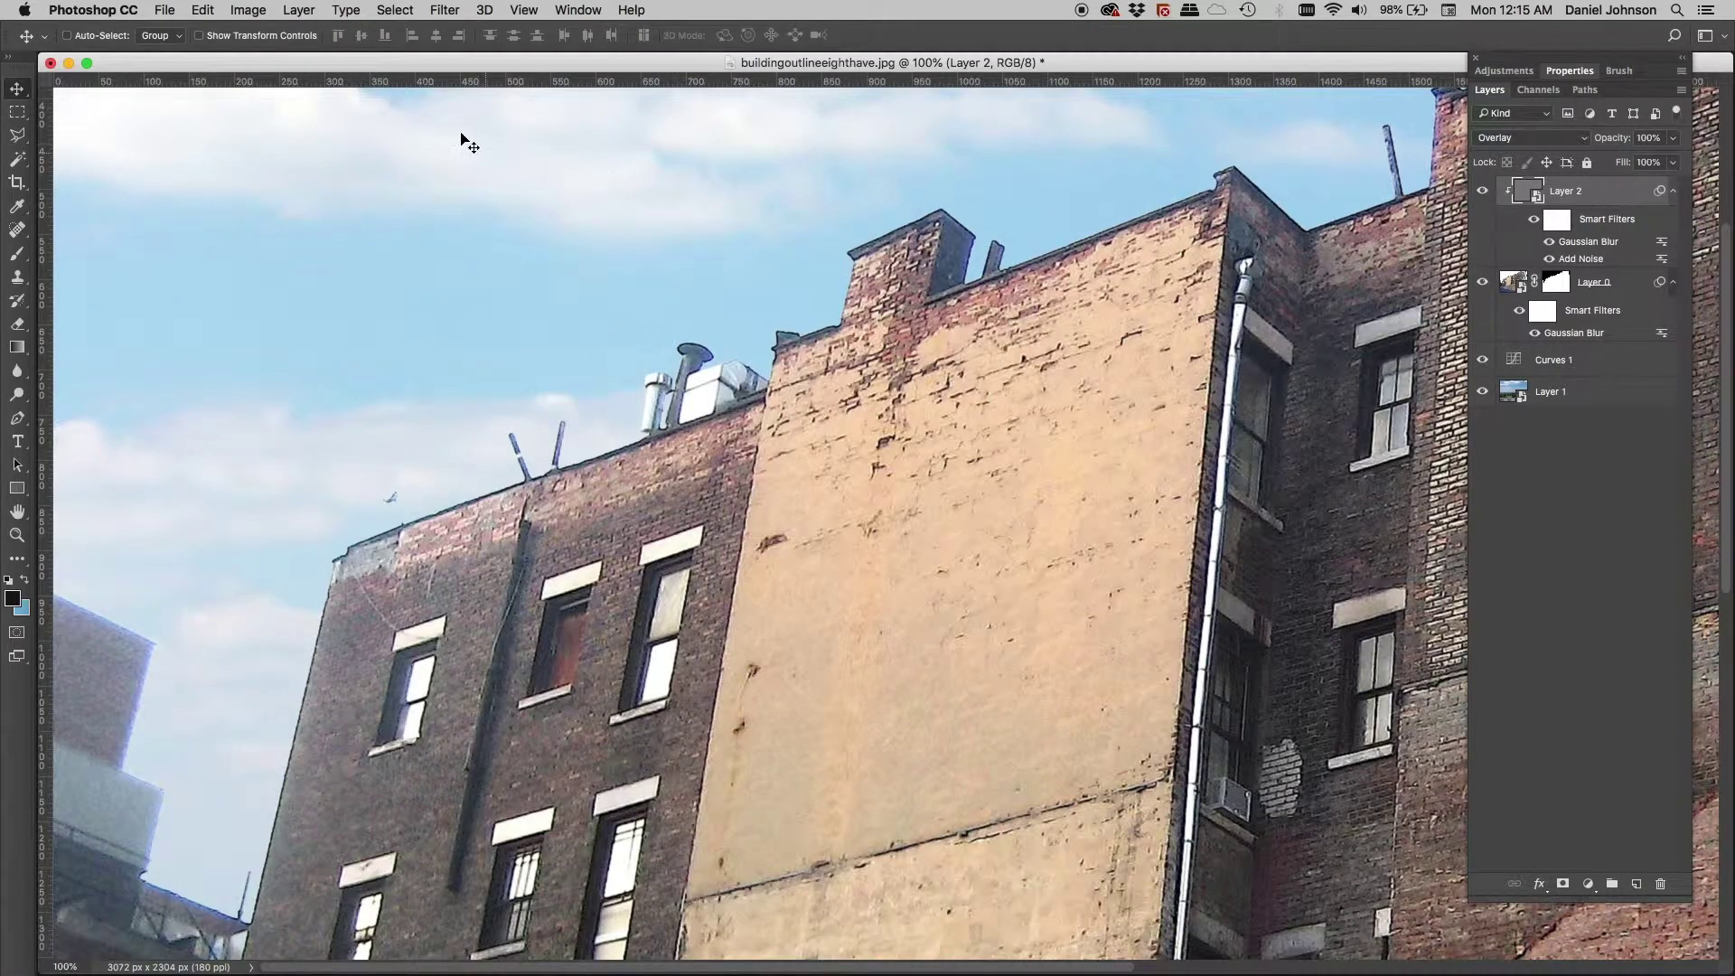
left_click(444, 10)
mouse_move(469, 264)
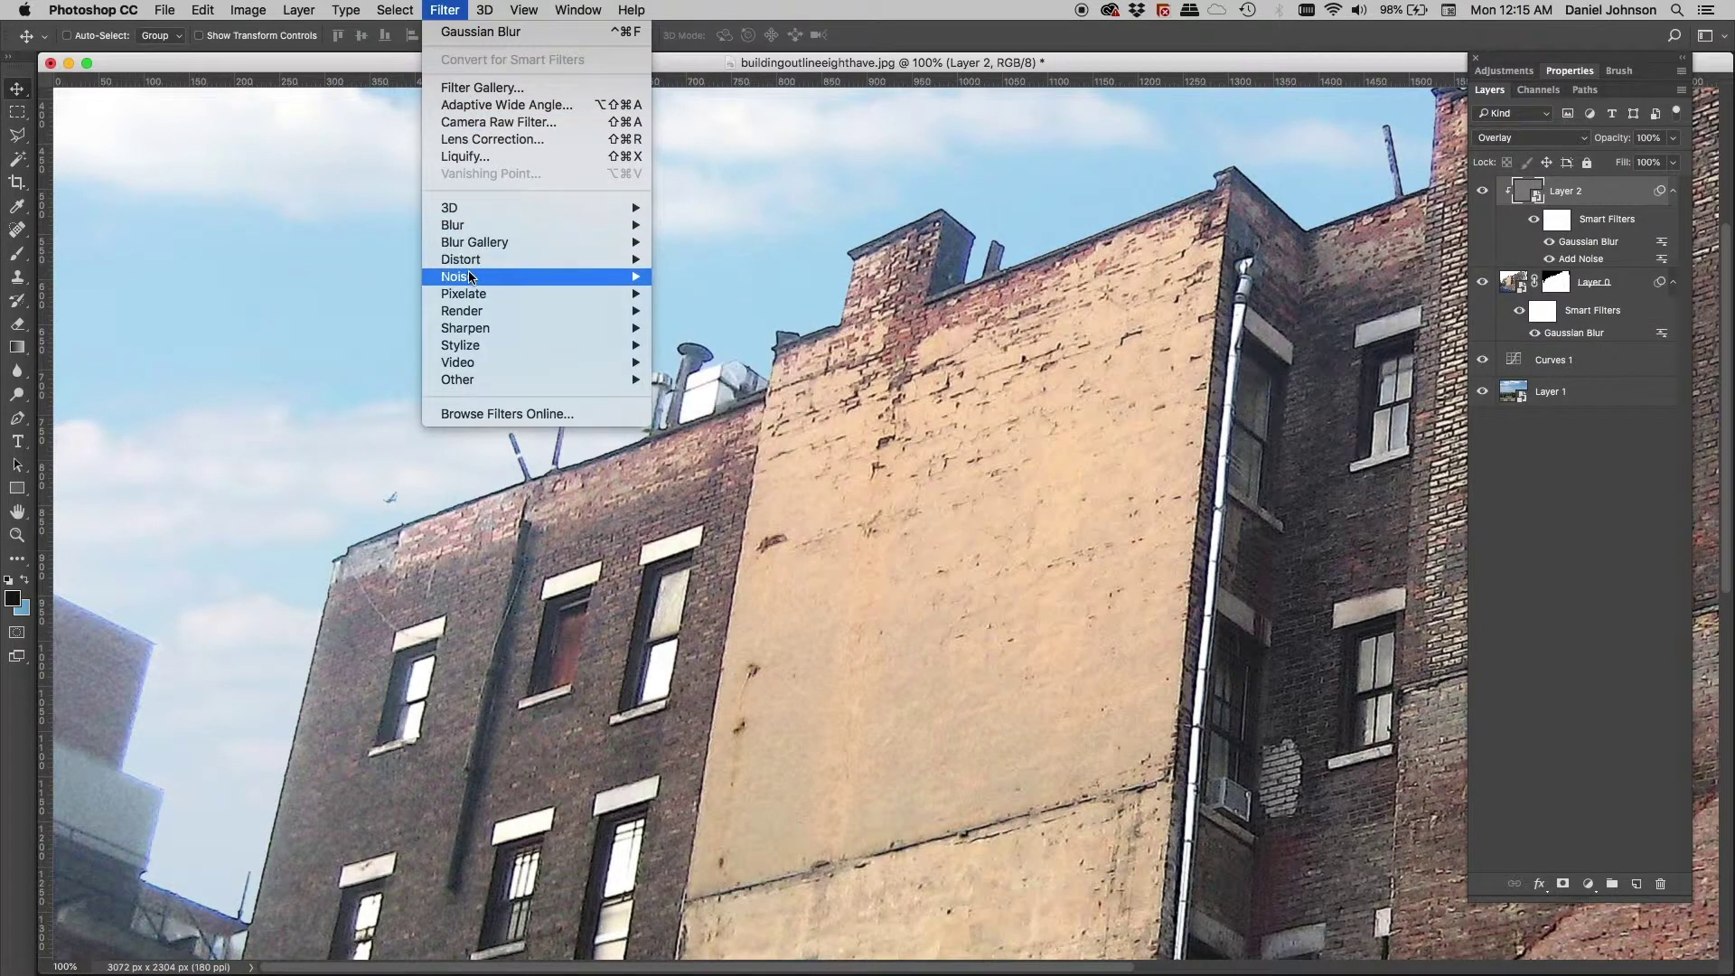
left_click(976, 56)
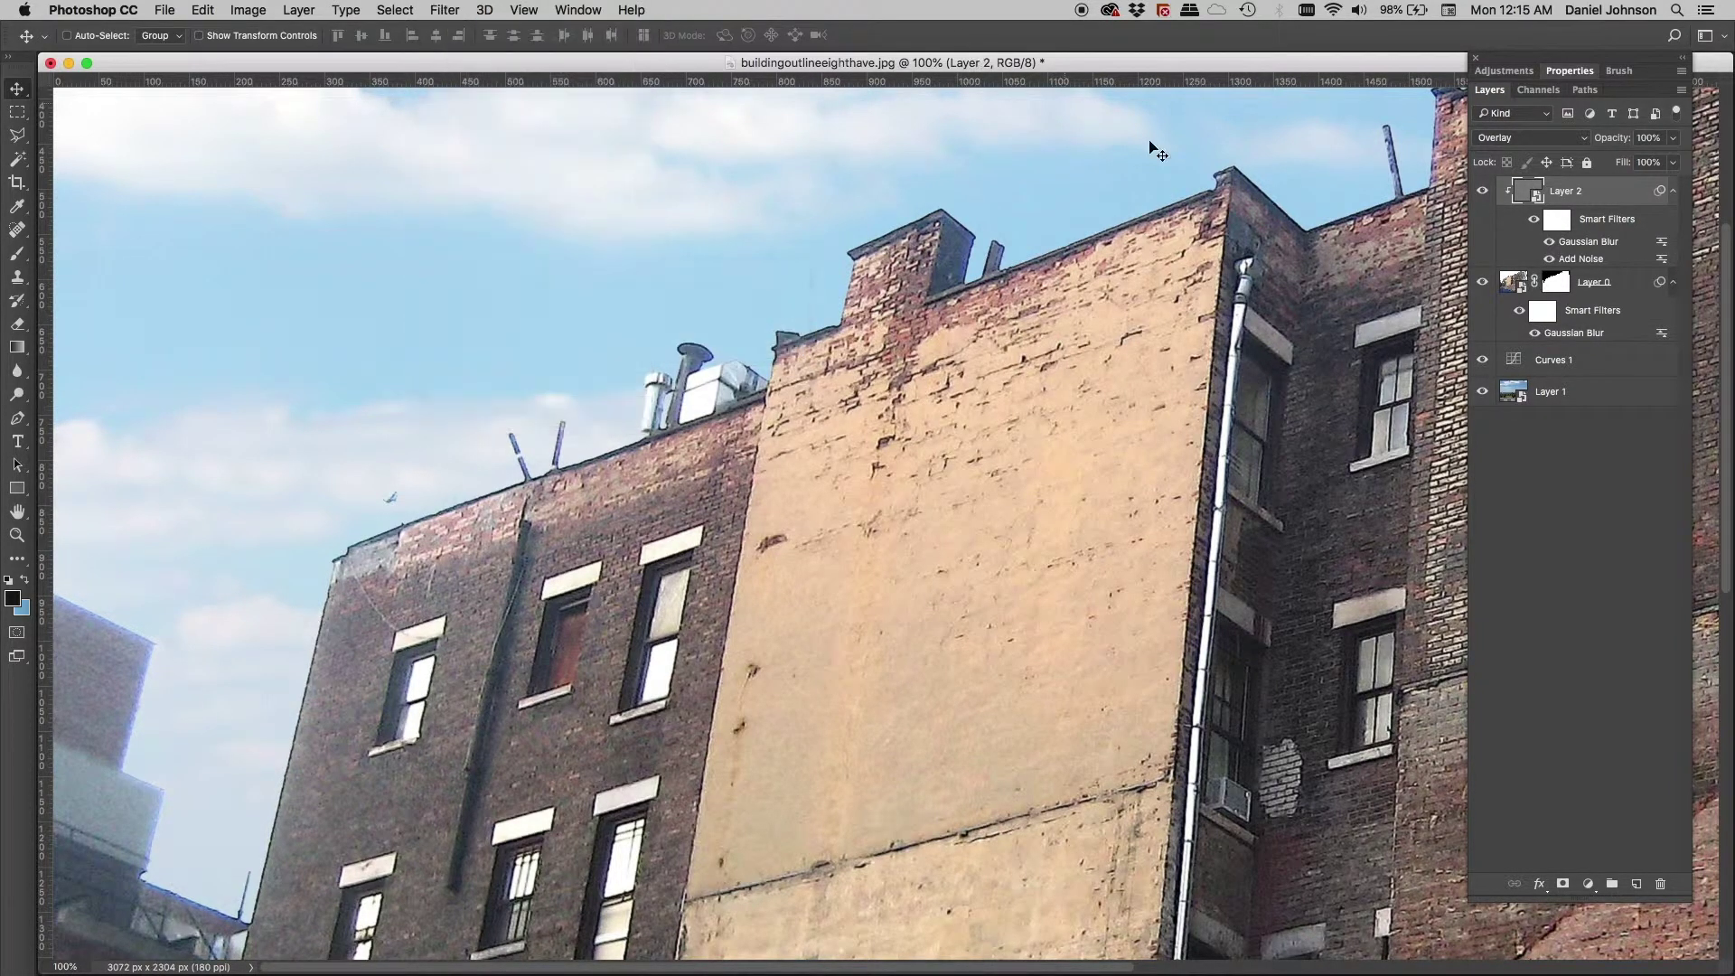